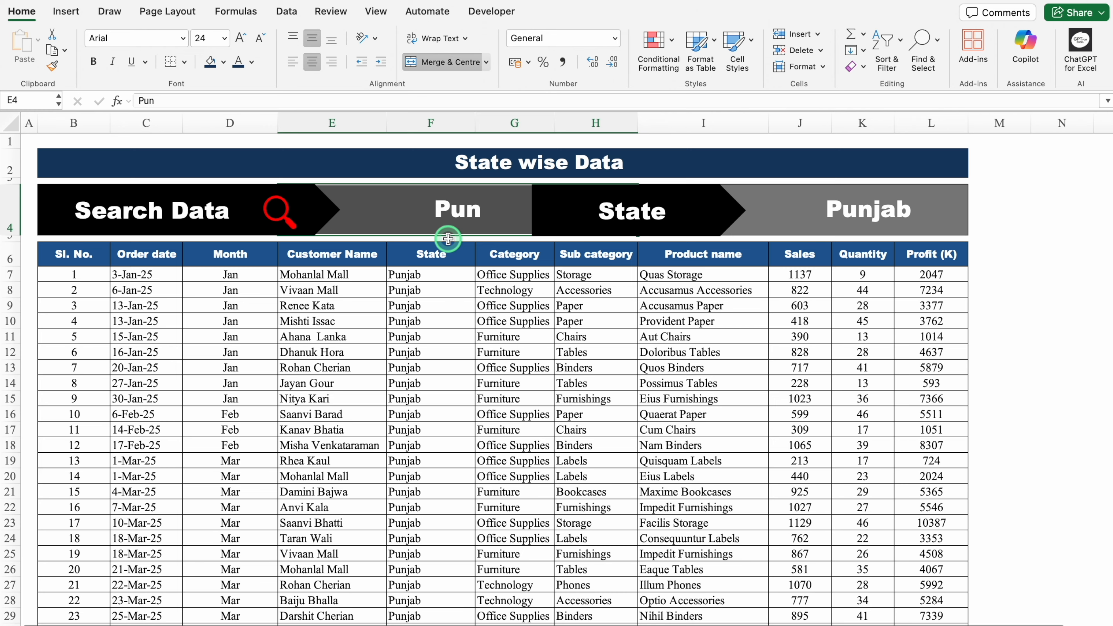
# Search the State wise Data report for "Del" and for "And" to see how its records update.
pyautogui.write('Del')
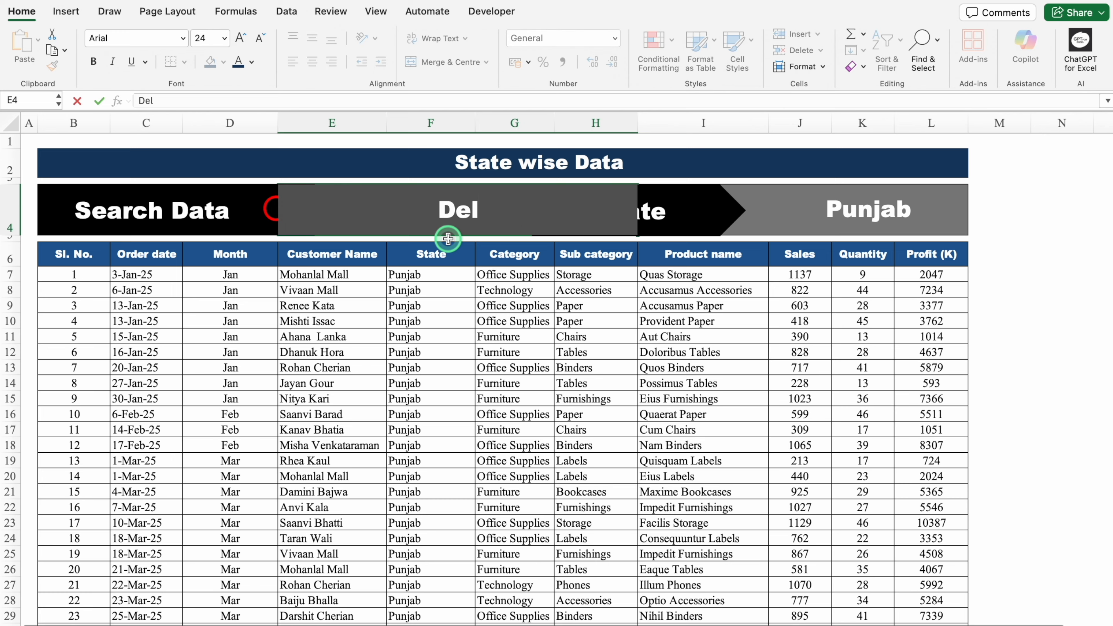
pyautogui.press('Return')
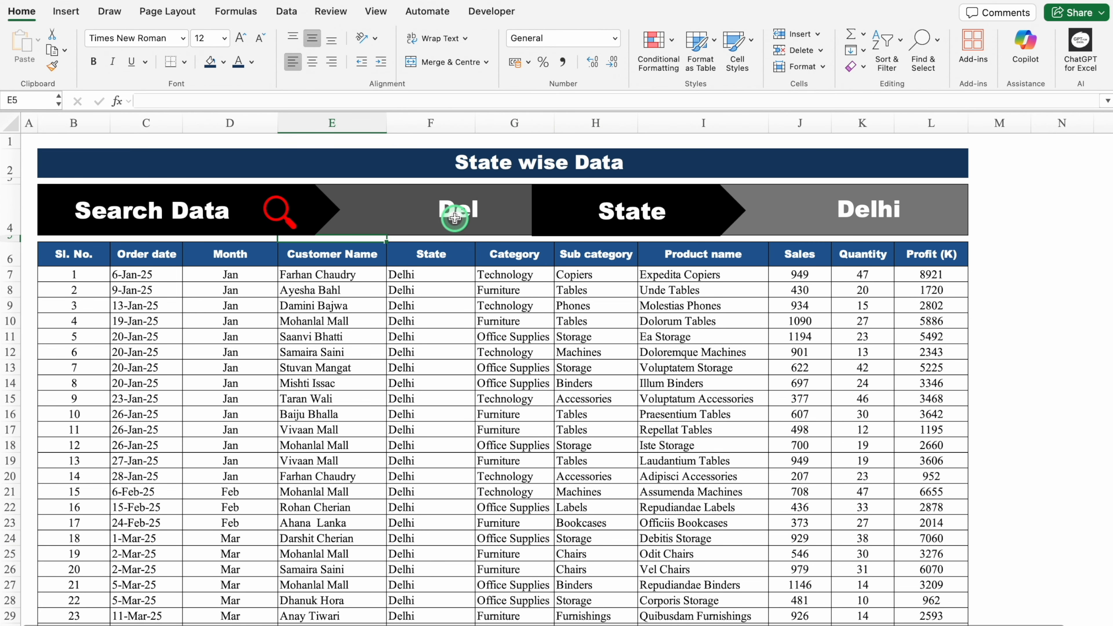
pyautogui.click(454, 213)
pyautogui.write('And')
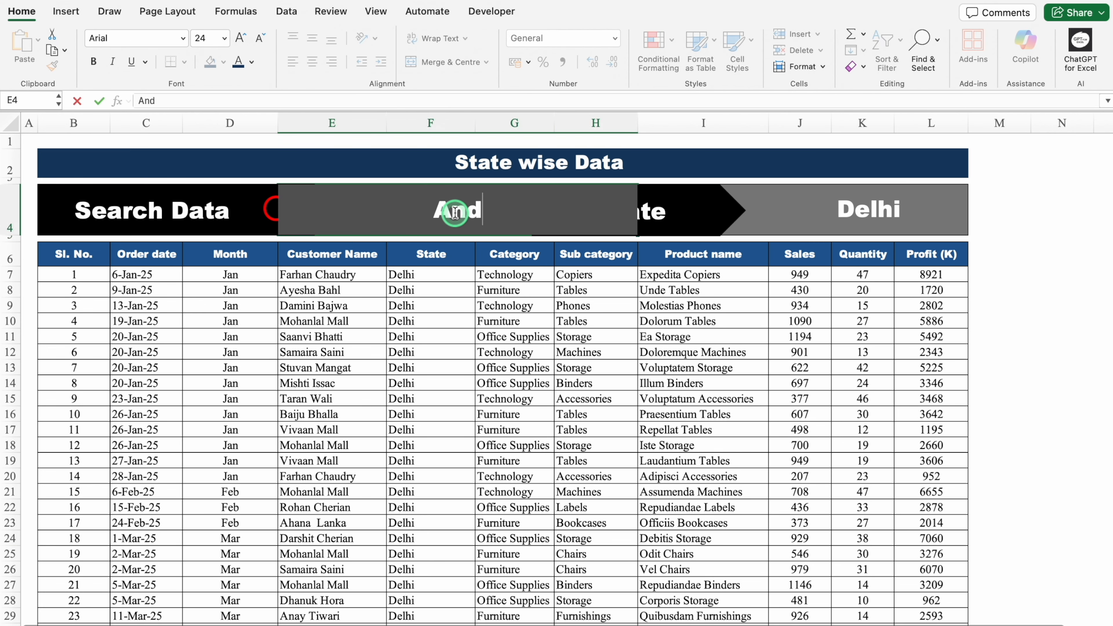
pyautogui.press('Return')
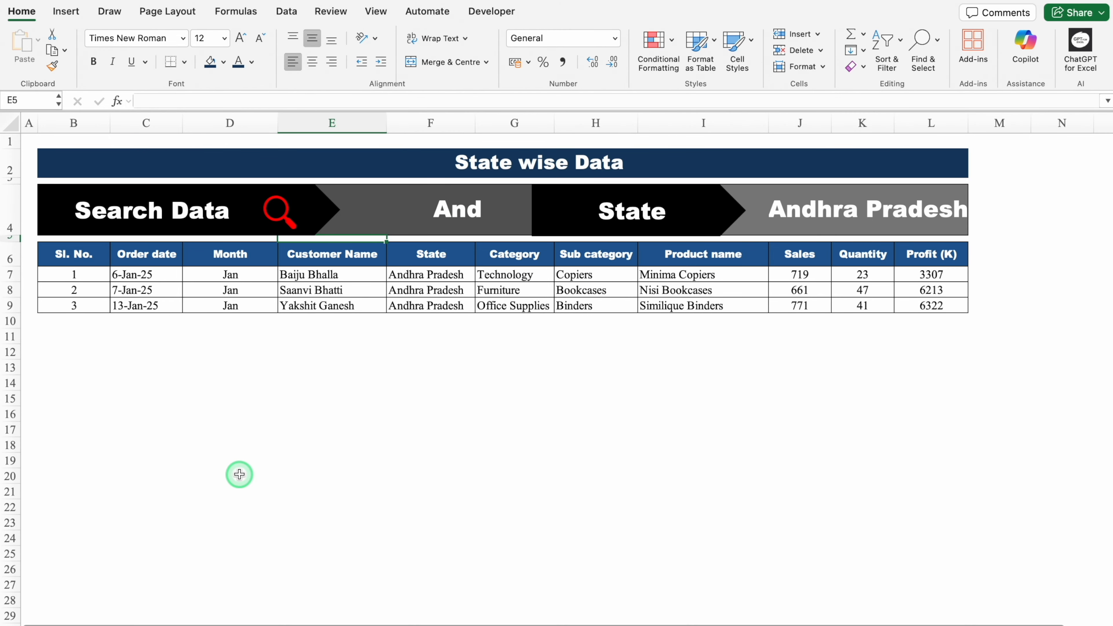
# Examine the source data sheet from the first to the last record and return to the Data workbook.
pyautogui.click(79, 625)
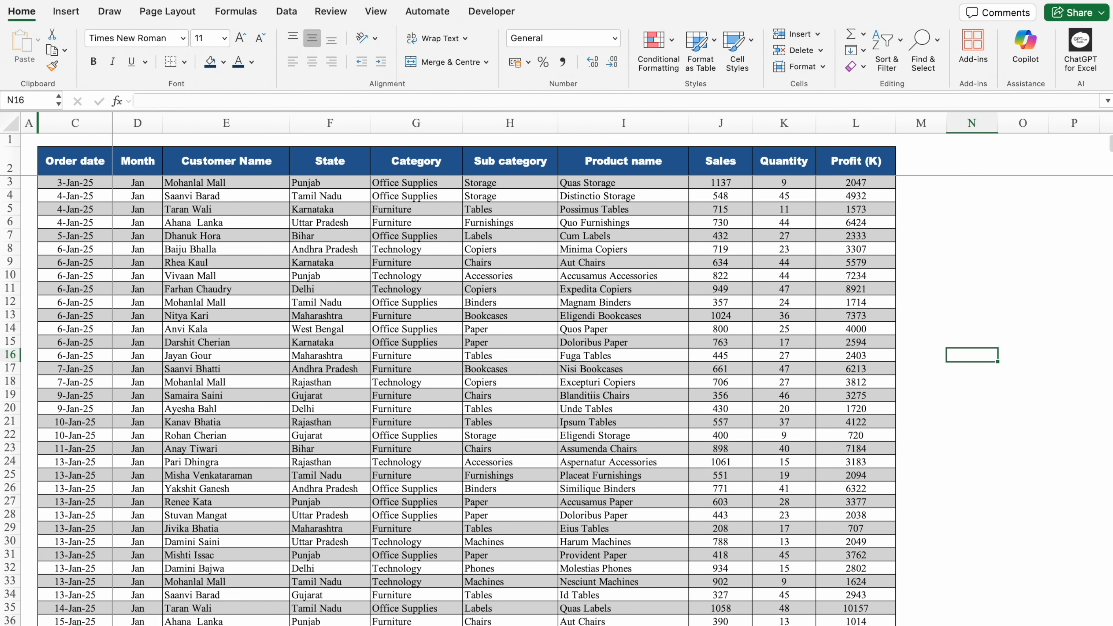
pyautogui.moveTo(1108, 144); pyautogui.dragTo(1108, 620)
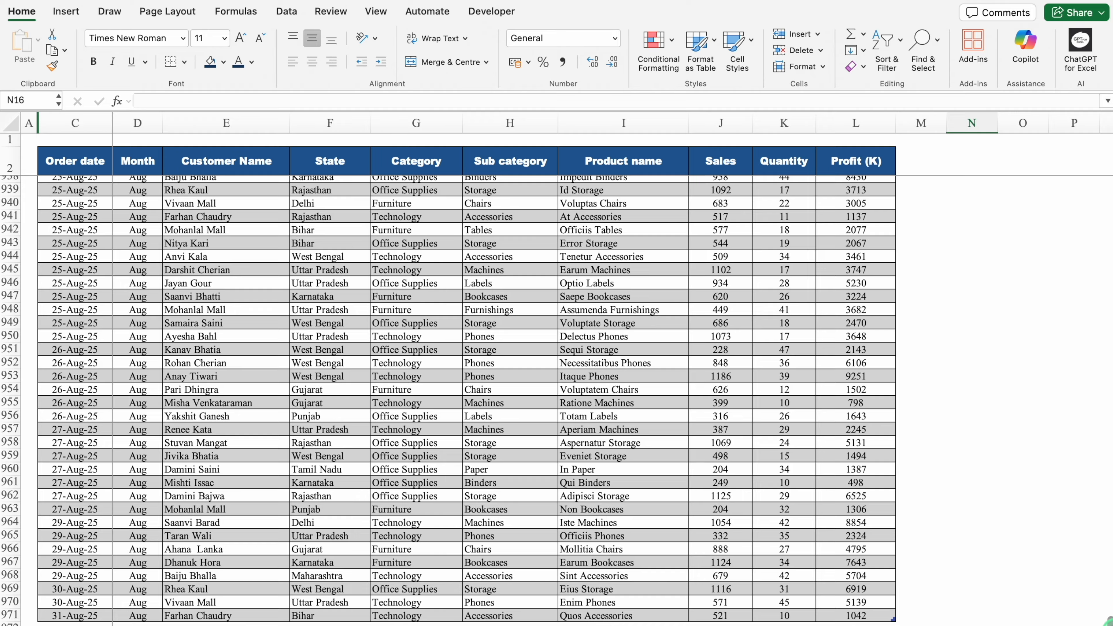
pyautogui.moveTo(1109, 619); pyautogui.dragTo(1108, 144)
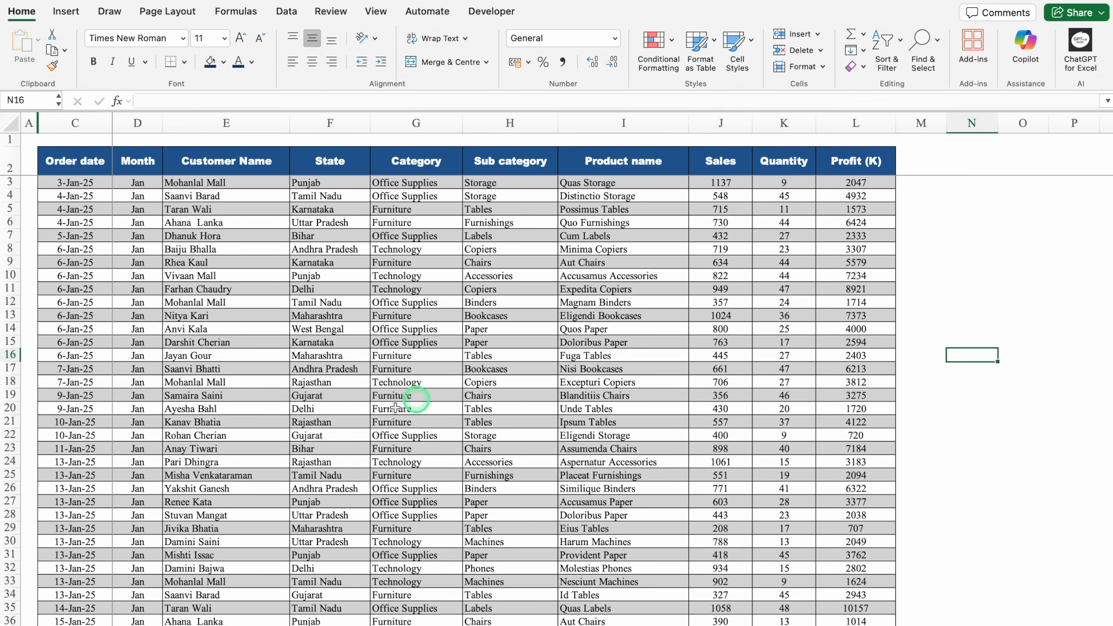
pyautogui.click(127, 625)
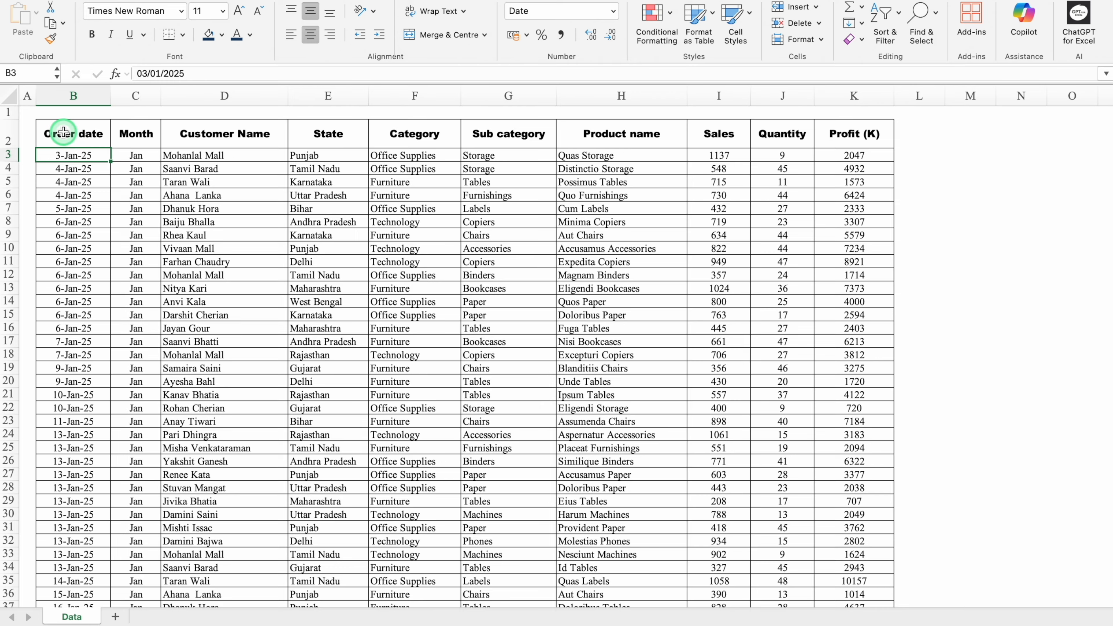
# Insert a column before column A, widen column B and narrow column A to a thin margin.
pyautogui.click(27, 94)
pyautogui.rightClick(28, 95)
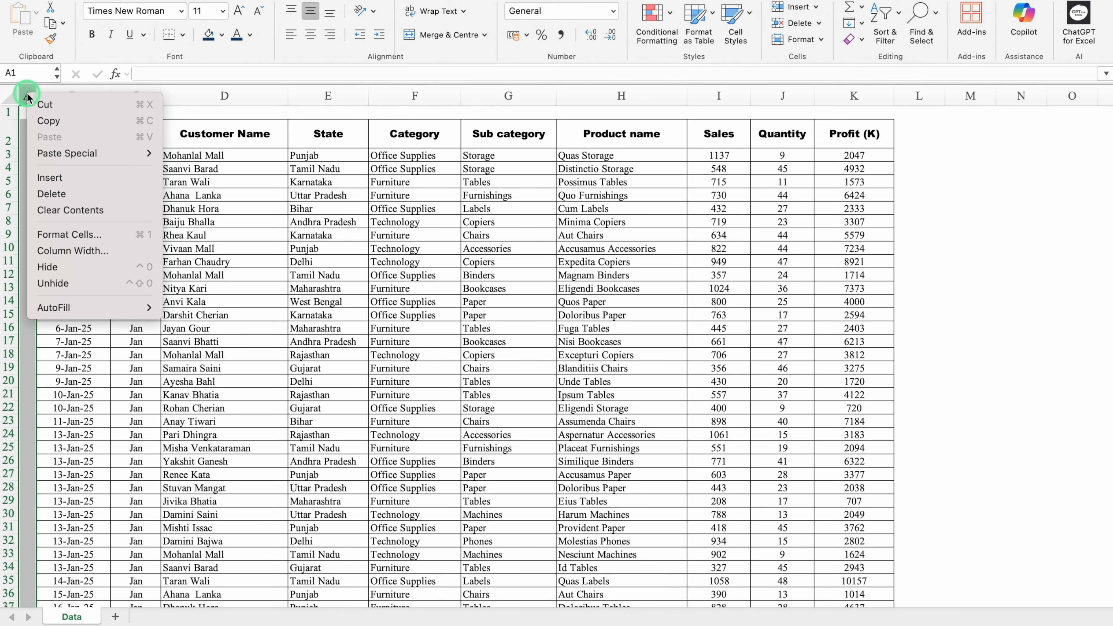
pyautogui.click(75, 177)
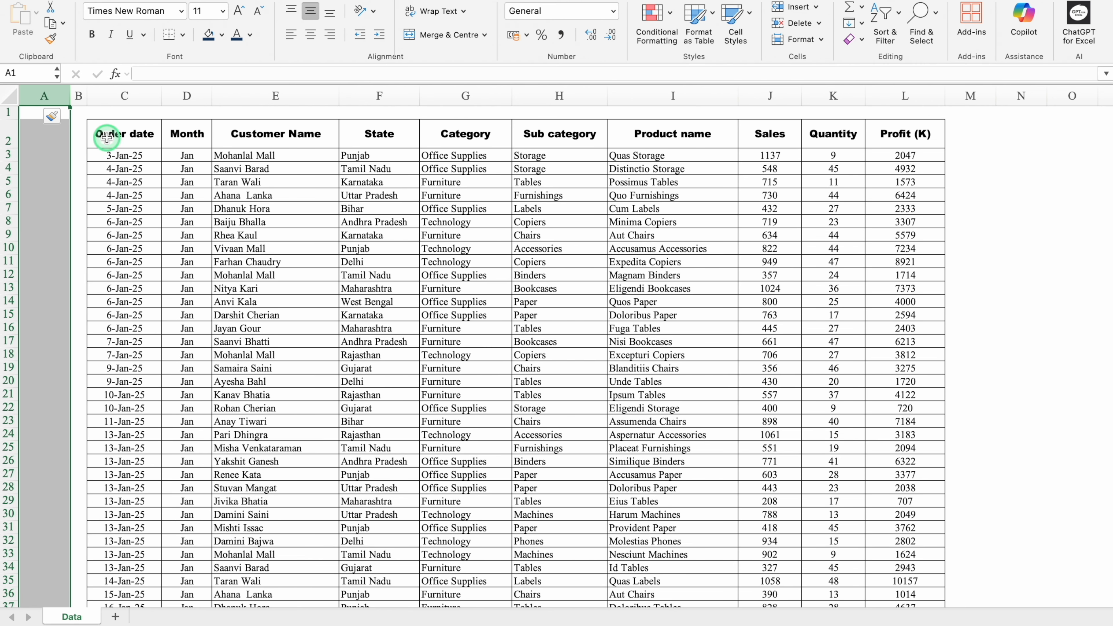
pyautogui.click(78, 96)
pyautogui.moveTo(87, 96); pyautogui.dragTo(153, 100)
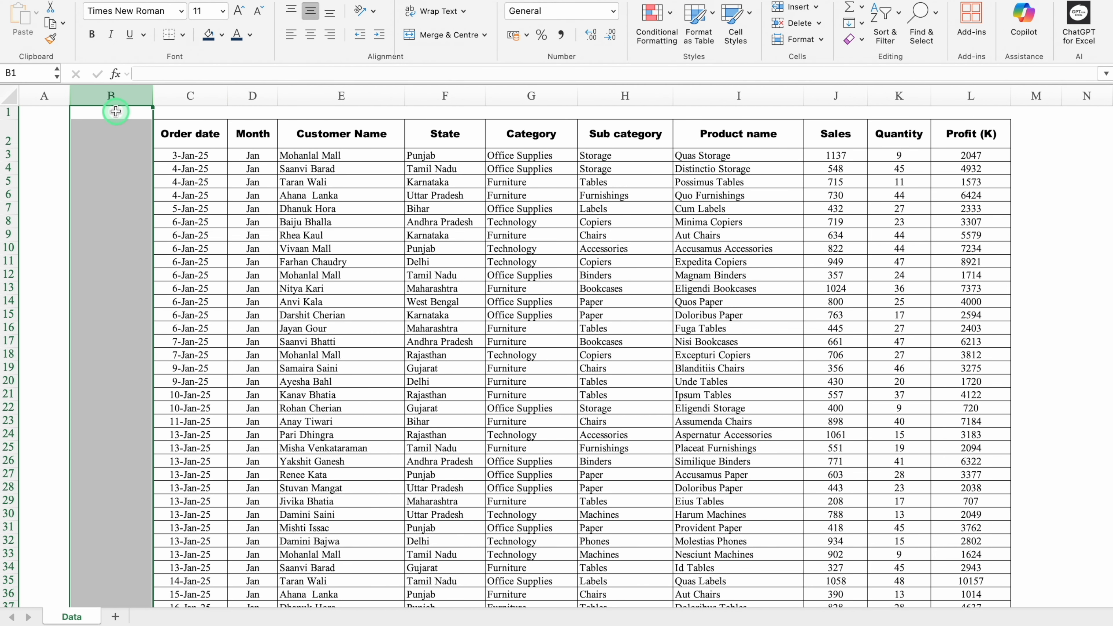
pyautogui.moveTo(68, 97); pyautogui.dragTo(34, 97)
# Copy the Order date header's formatting to B2 and label that cell Helper.
pyautogui.click(154, 138)
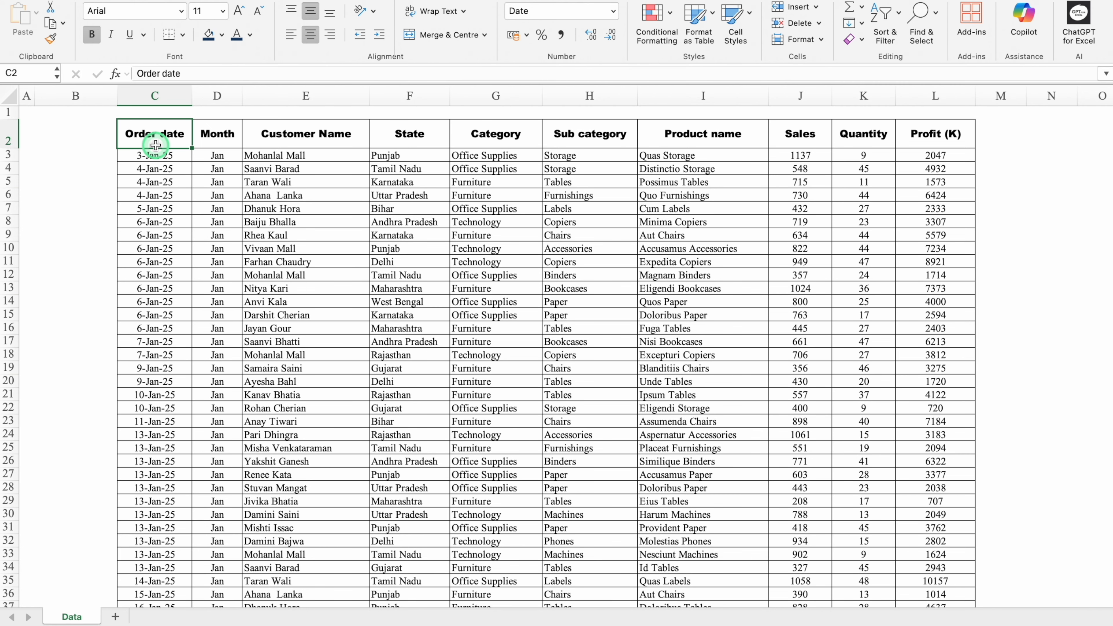
pyautogui.hotkey('ctrl', 'c')
pyautogui.click(92, 133)
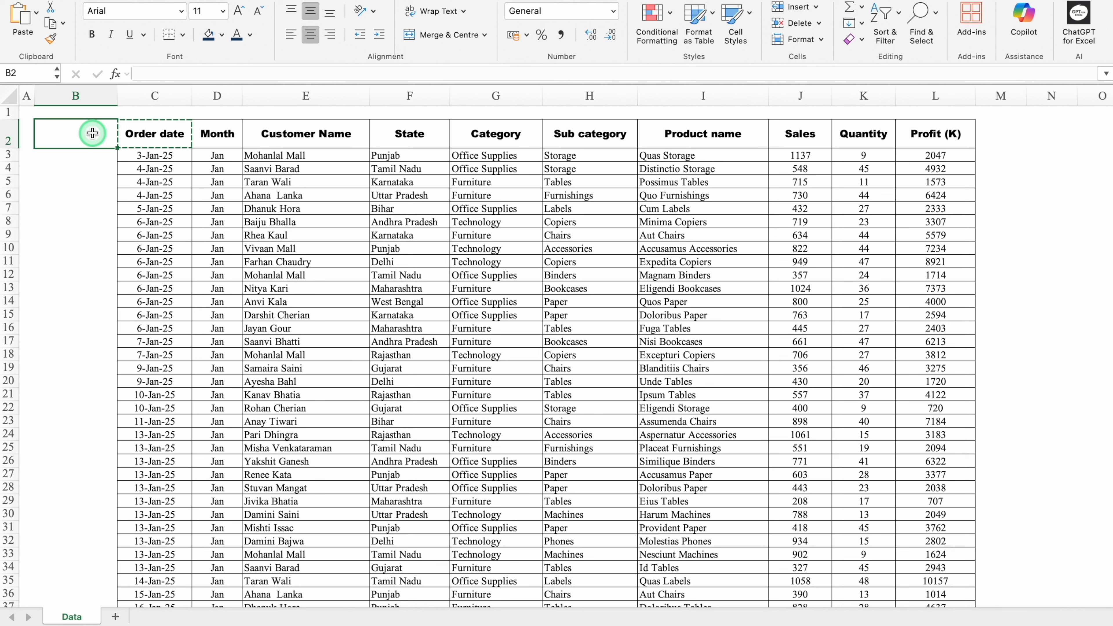
pyautogui.hotkey('ctrl', 'v')
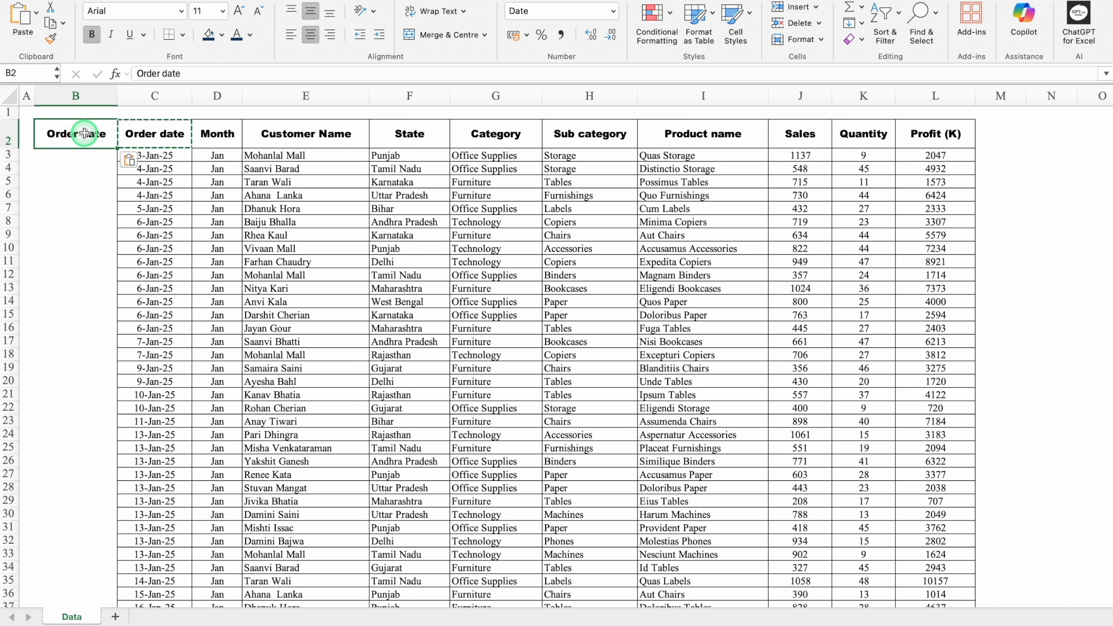
pyautogui.press('Delete')
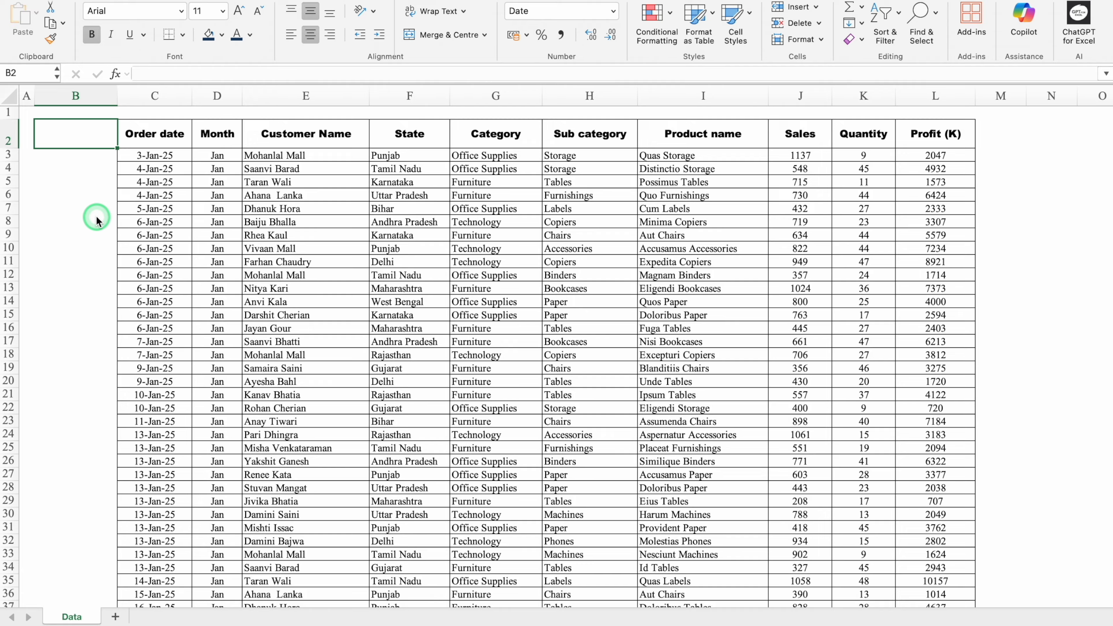
pyautogui.write('Helper')
pyautogui.press('Return')
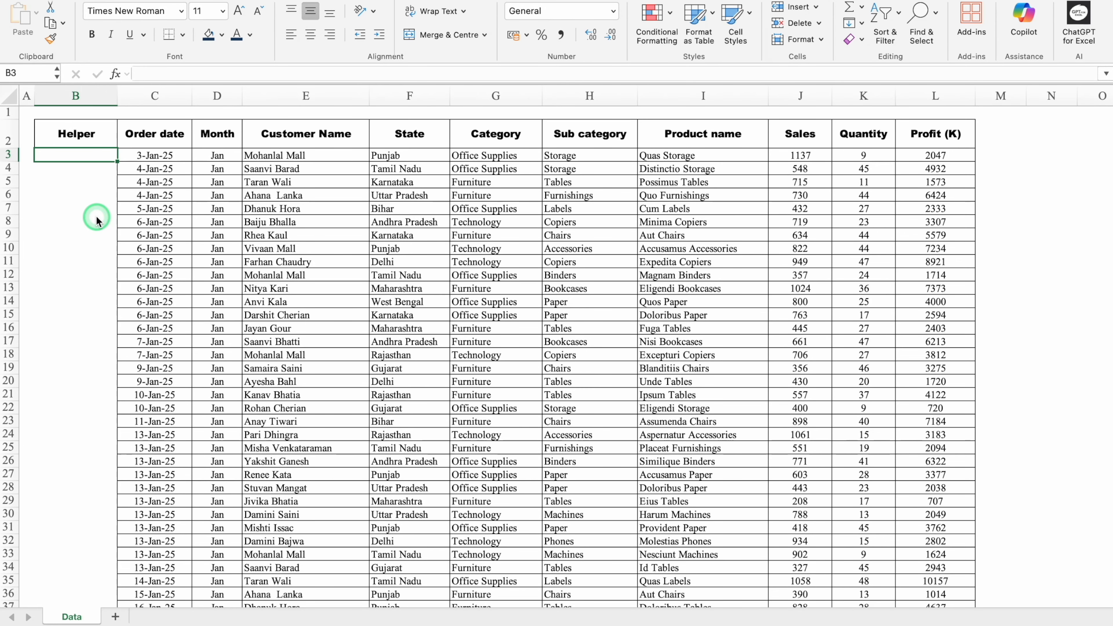
# Enter =F3&COUNTIF($F$3:F3,F3) in B3 to combine each state name with its running count.
pyautogui.scroll(5, 97, 219)
pyautogui.write('=')
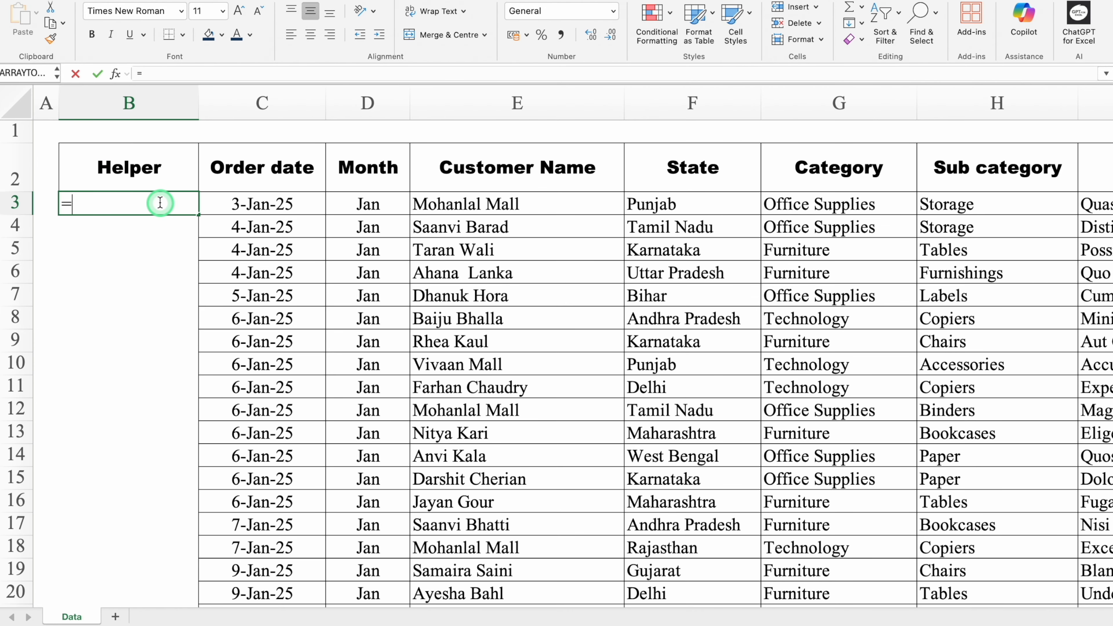
pyautogui.click(667, 205)
pyautogui.write('&')
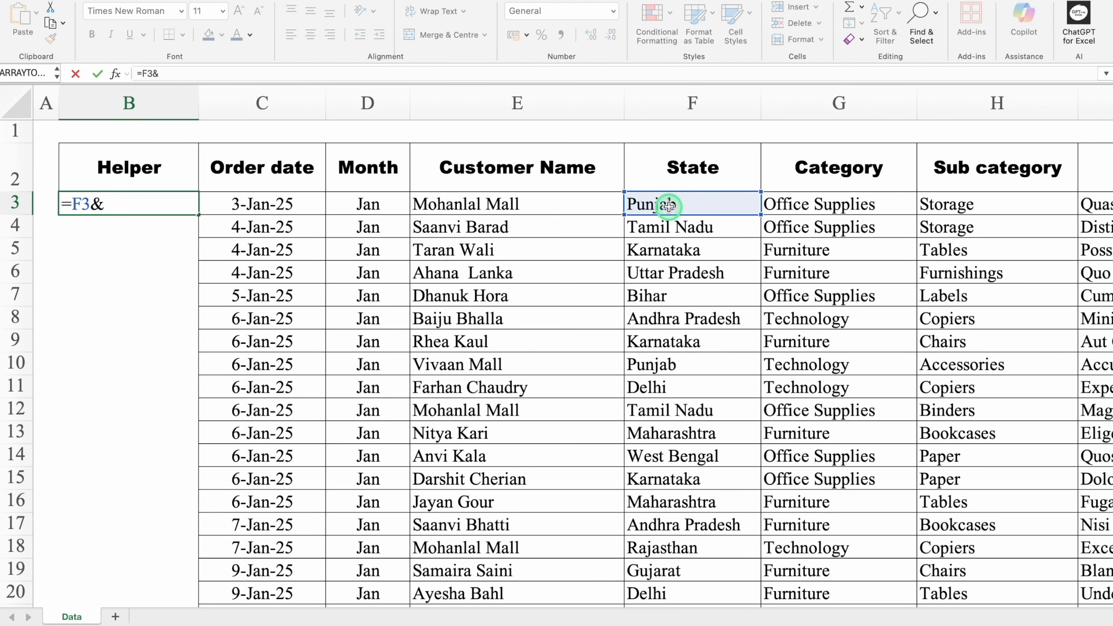
pyautogui.write('COUNTIF')
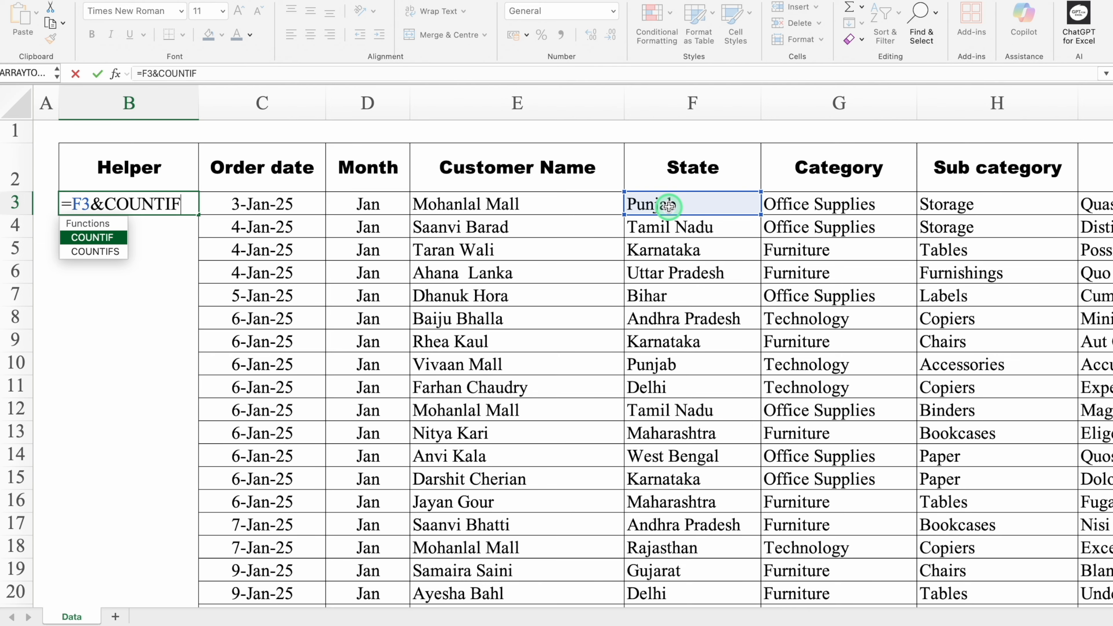
pyautogui.doubleClick(111, 238)
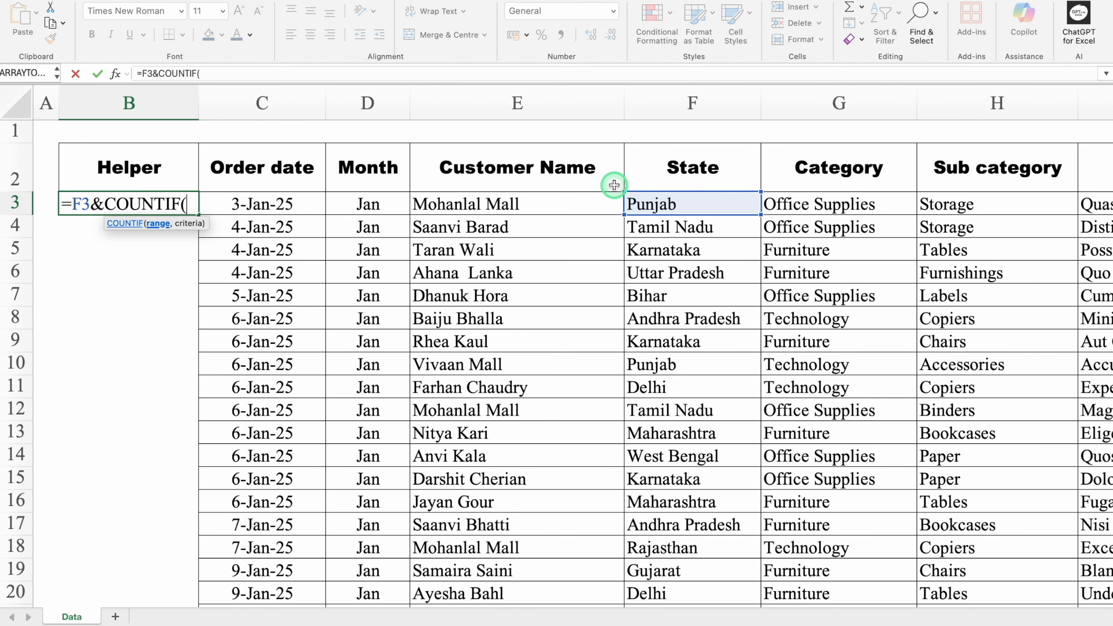
pyautogui.click(692, 201)
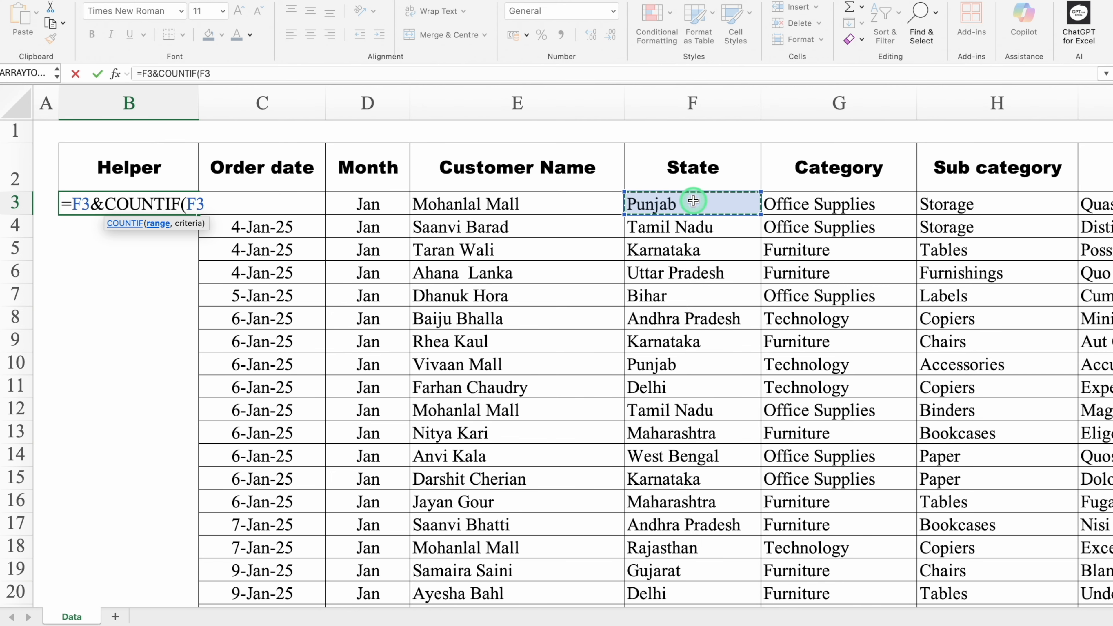
pyautogui.press('F4')
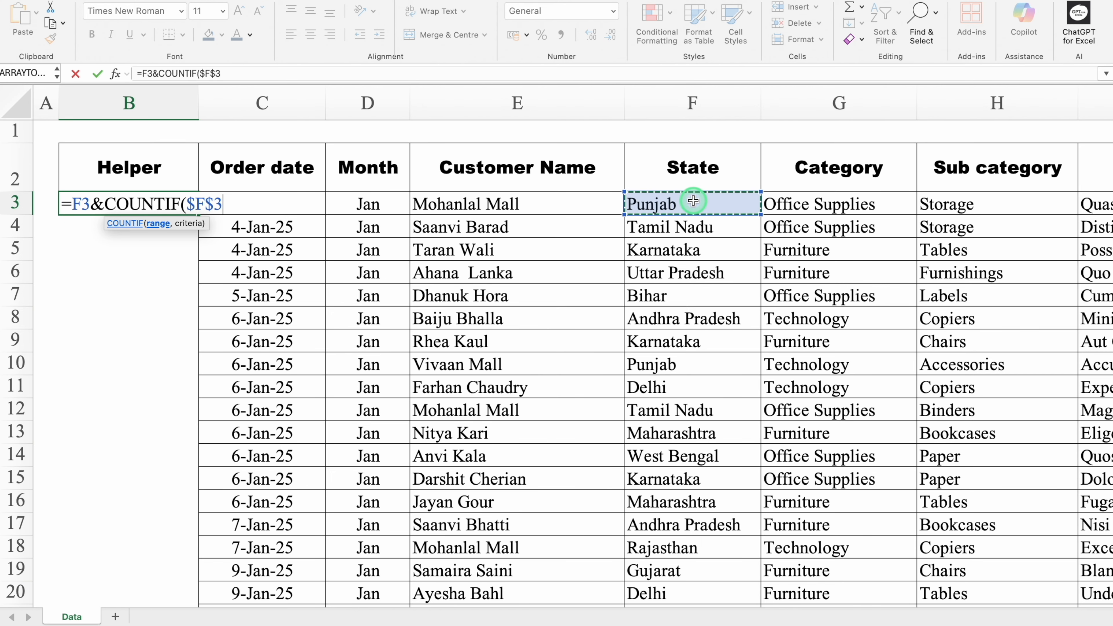
pyautogui.write(':')
pyautogui.click(692, 201)
pyautogui.write(',')
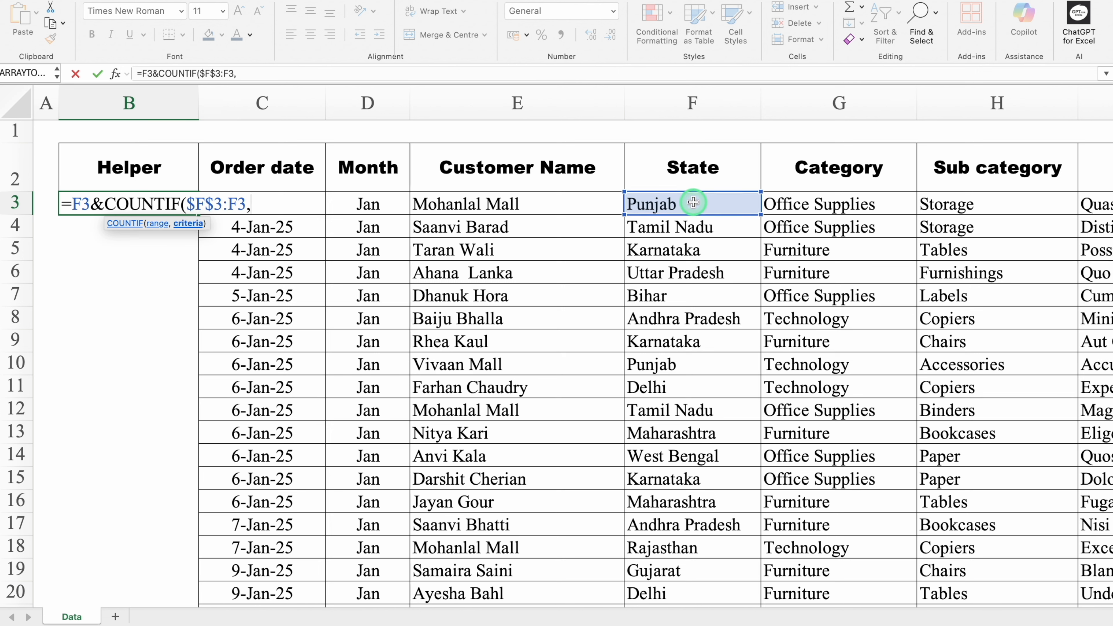
pyautogui.click(693, 201)
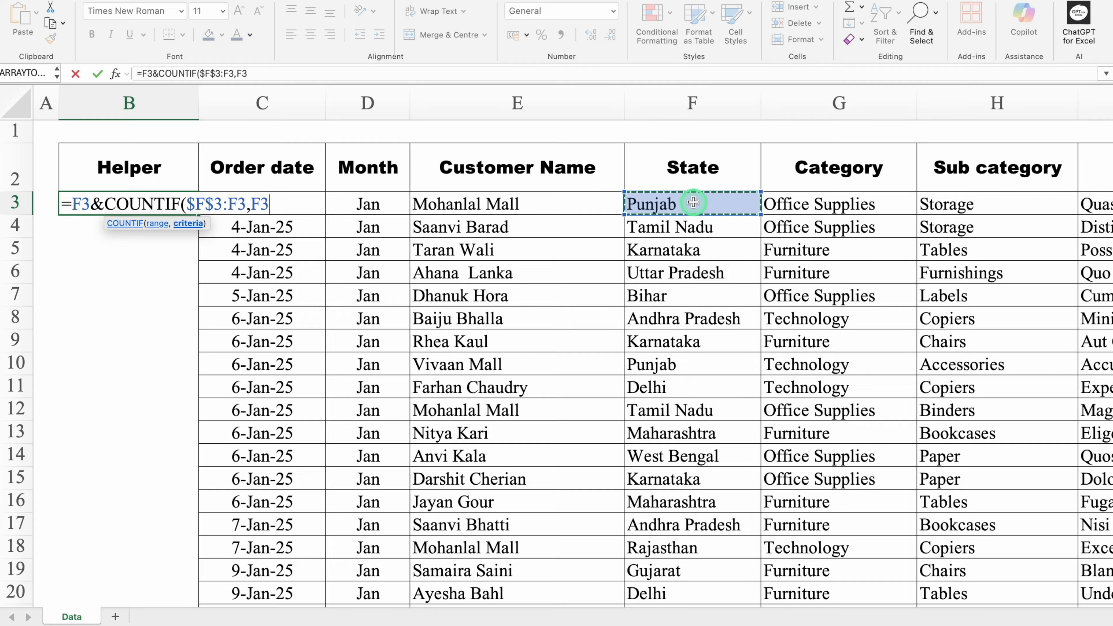
pyautogui.write(')')
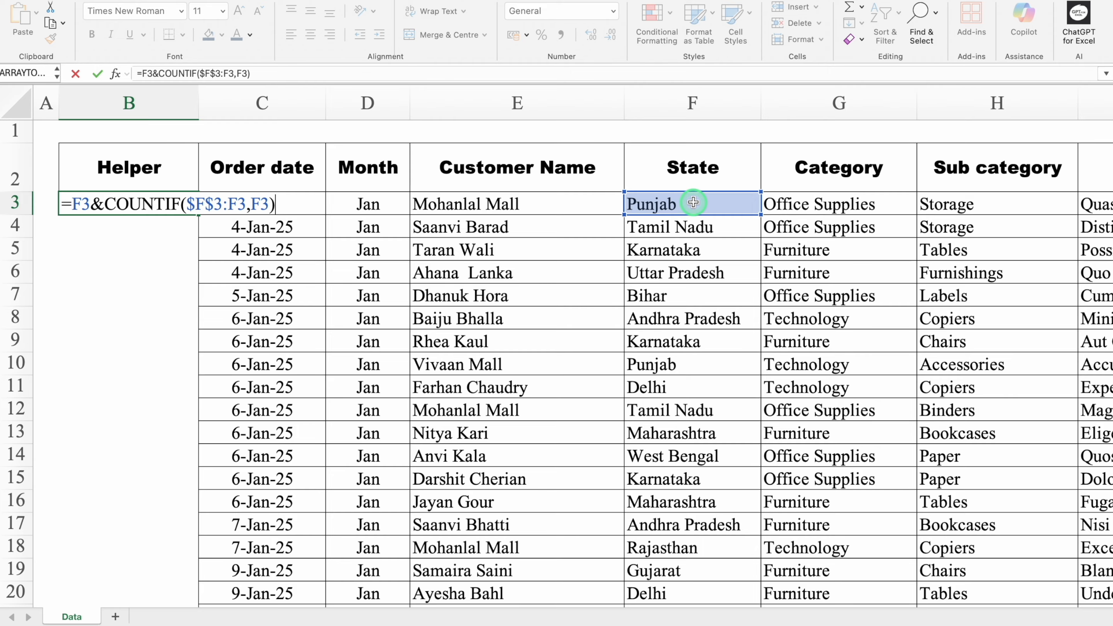
pyautogui.press('Return')
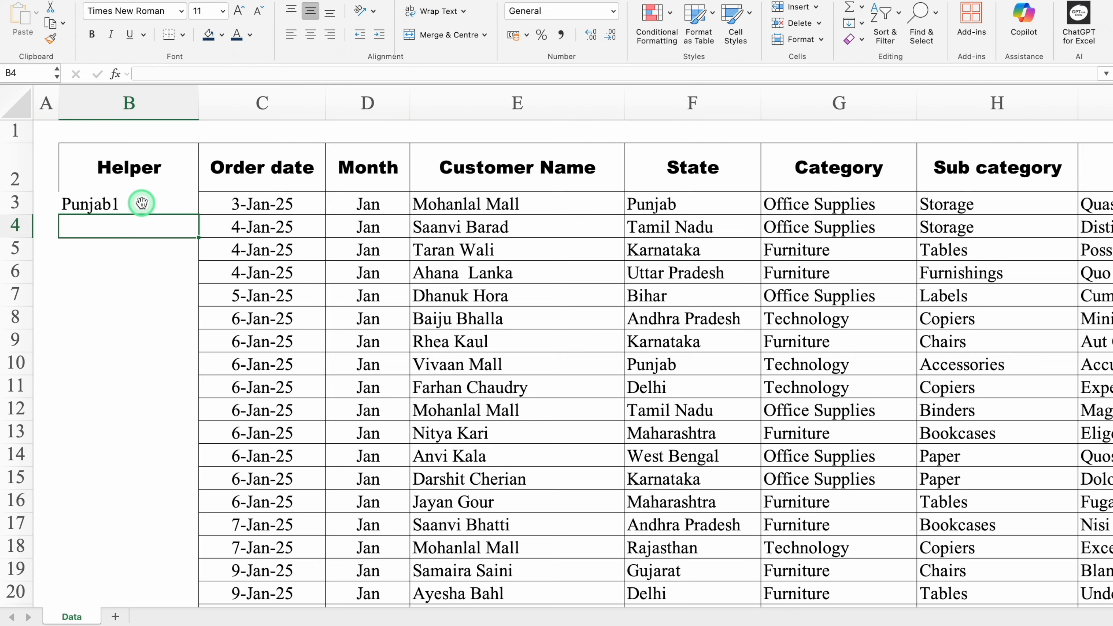
# Fill the helper formula from B3 down to B11 and check the key in B10.
pyautogui.click(141, 203)
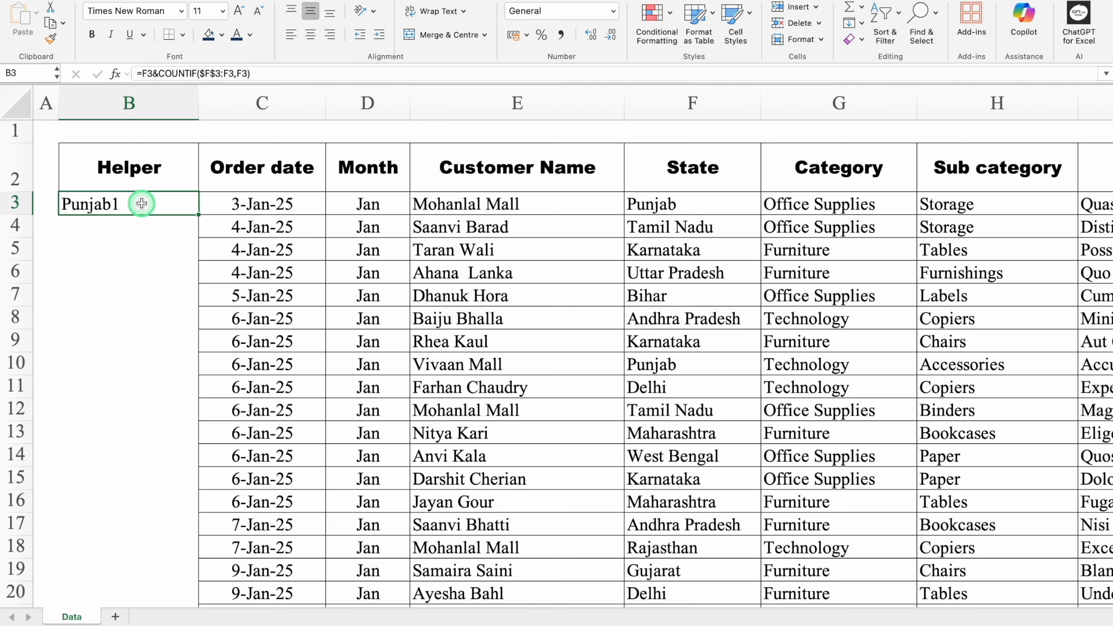
pyautogui.moveTo(198, 215); pyautogui.dragTo(199, 387)
pyautogui.click(150, 362)
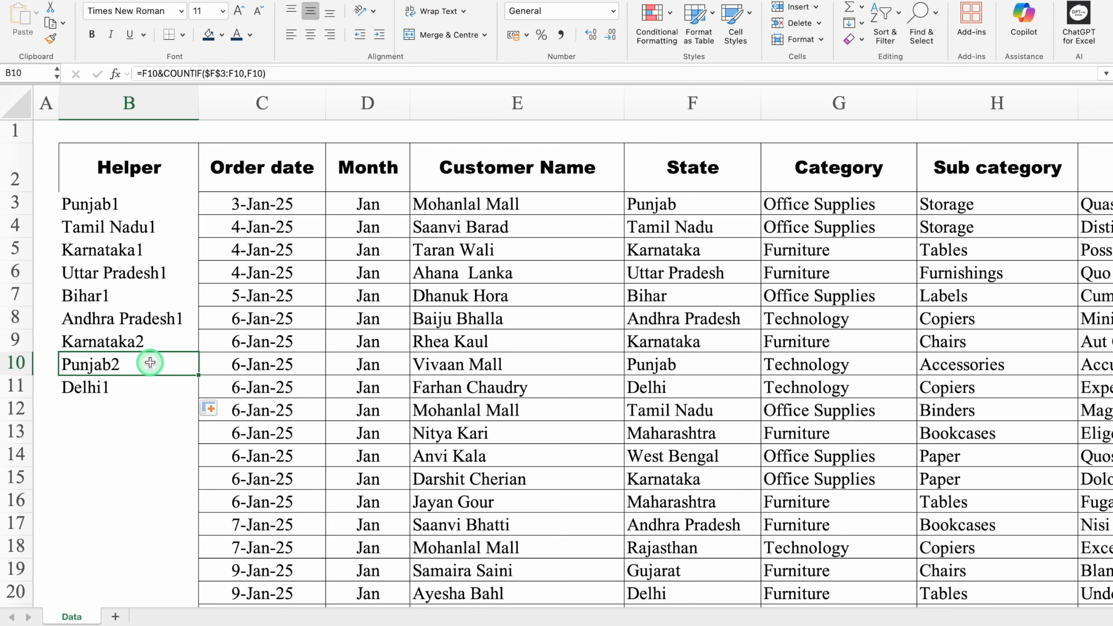
# Change the state in F4 to Punjab and check the helper keys in B3, B4 and B10.
pyautogui.click(683, 225)
pyautogui.write('Pu')
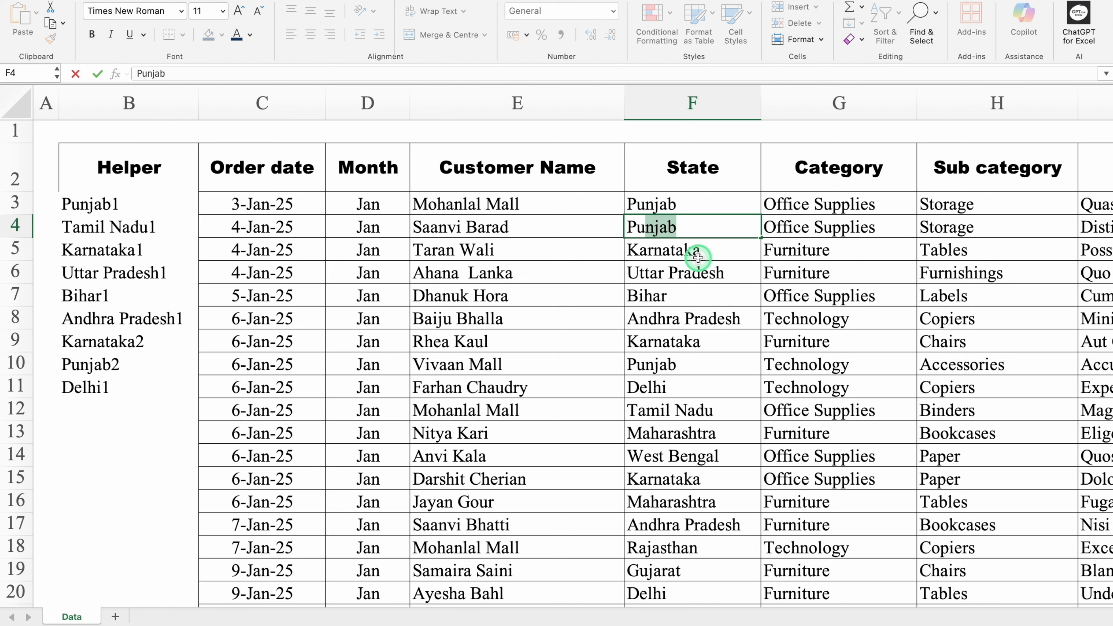
pyautogui.press('Return')
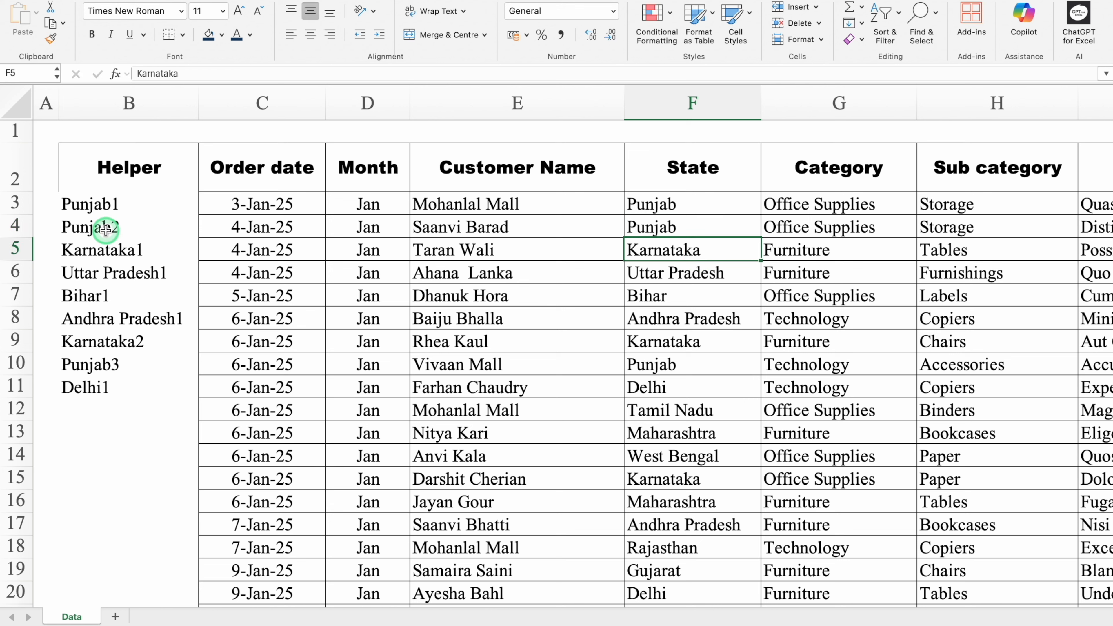
pyautogui.click(129, 204)
pyautogui.click(149, 228)
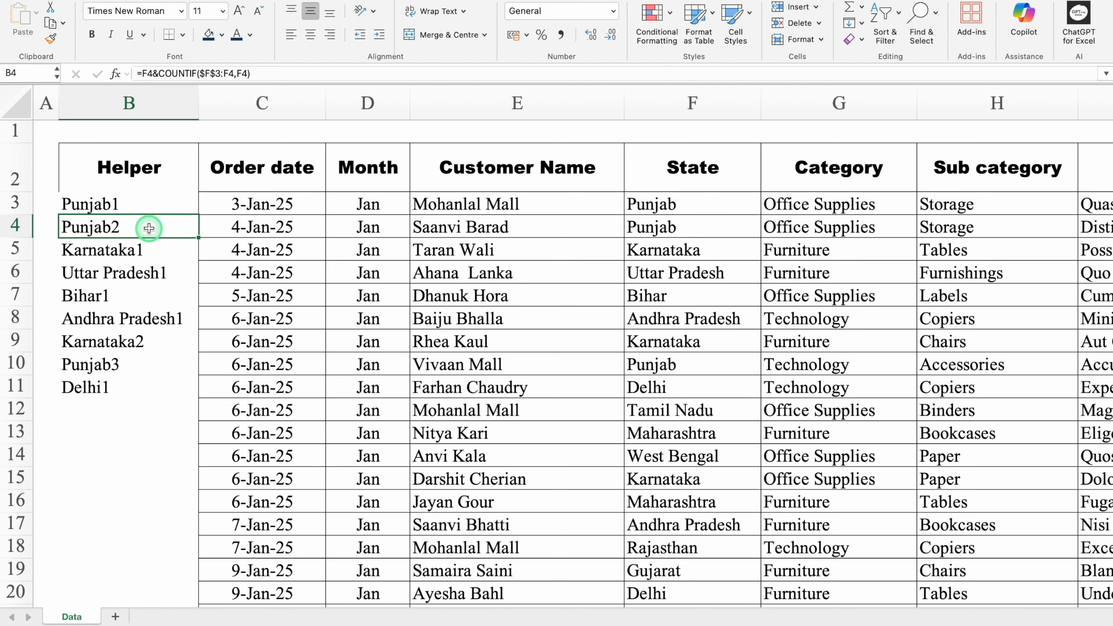
pyautogui.click(135, 367)
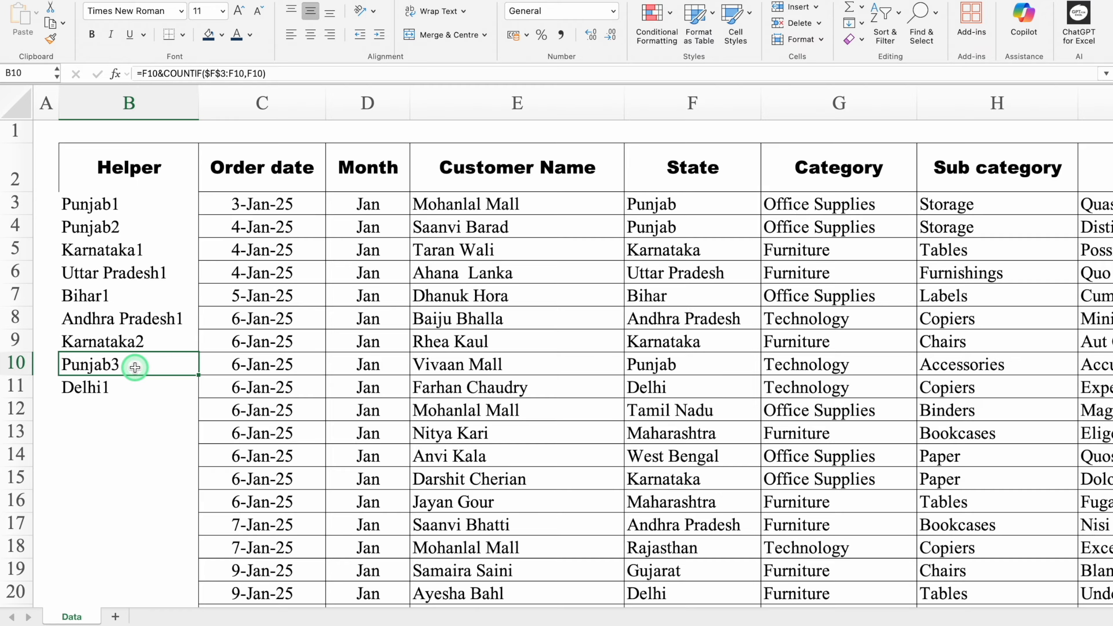
# Fill the helper formula from B11 down to the last data row.
pyautogui.click(192, 393)
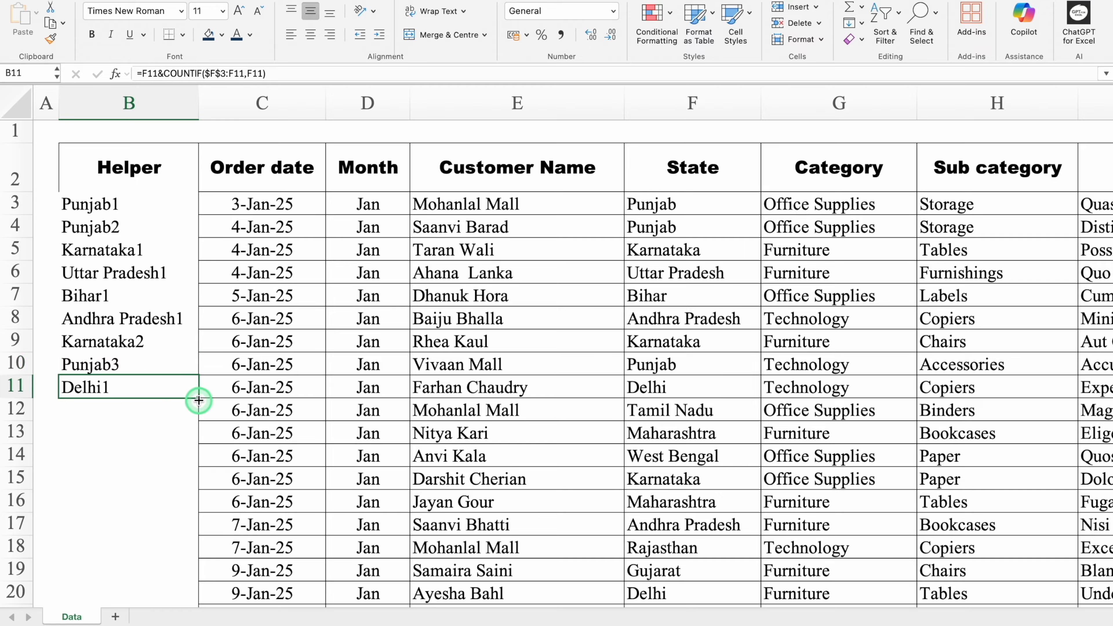
pyautogui.doubleClick(198, 399)
# Add all borders to the Helper column from B2 down to the last data row.
pyautogui.click(137, 167)
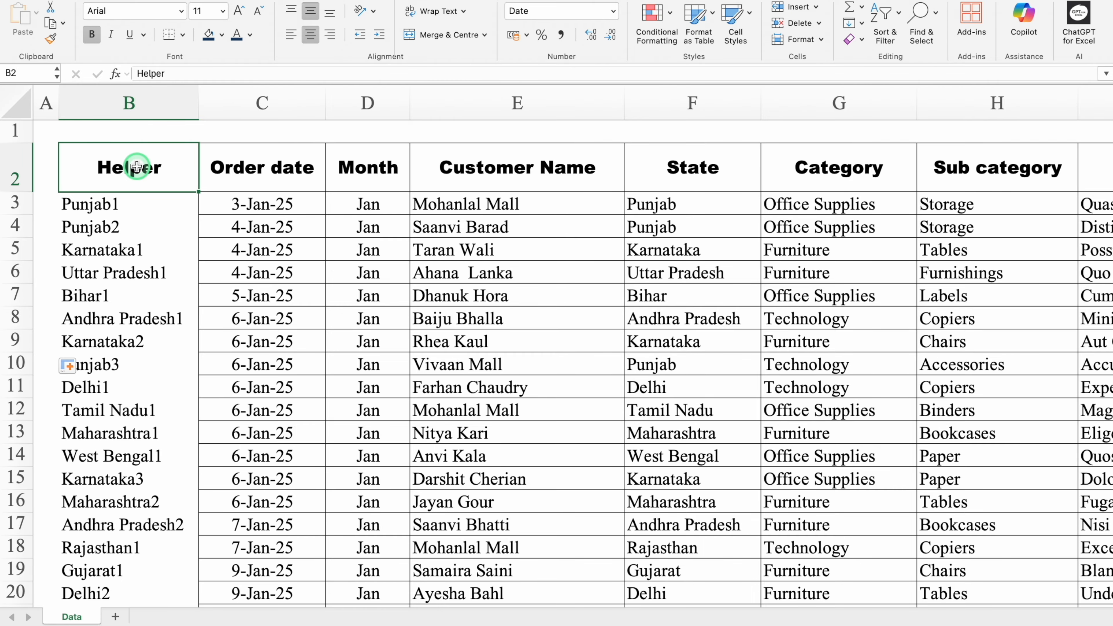
pyautogui.hotkey('ctrl', 'shift', 'Down')
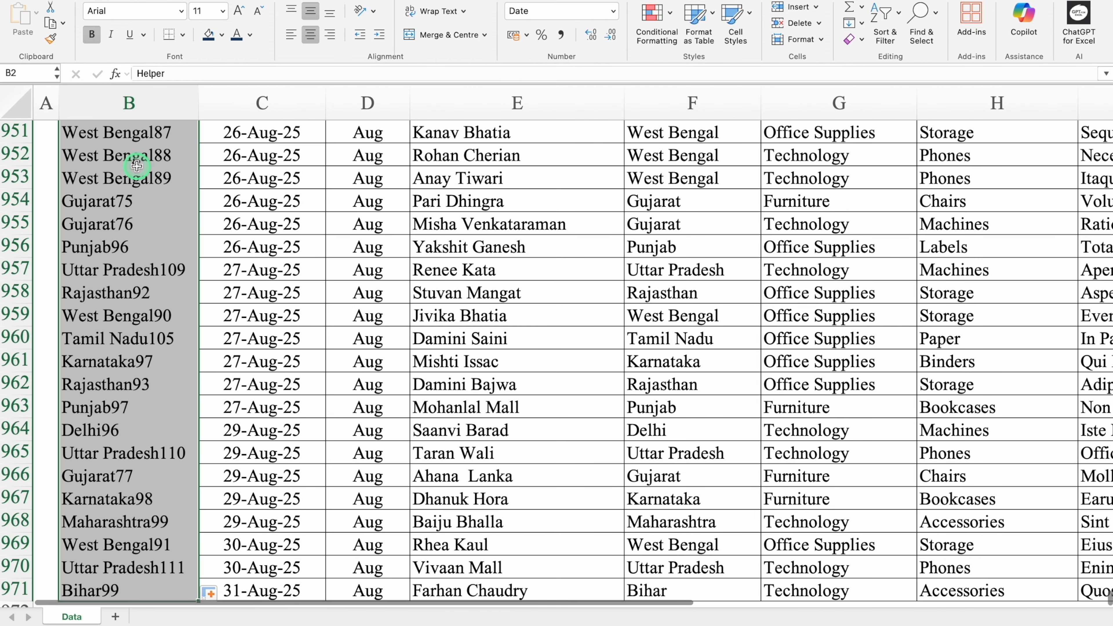
pyautogui.click(182, 35)
pyautogui.click(219, 168)
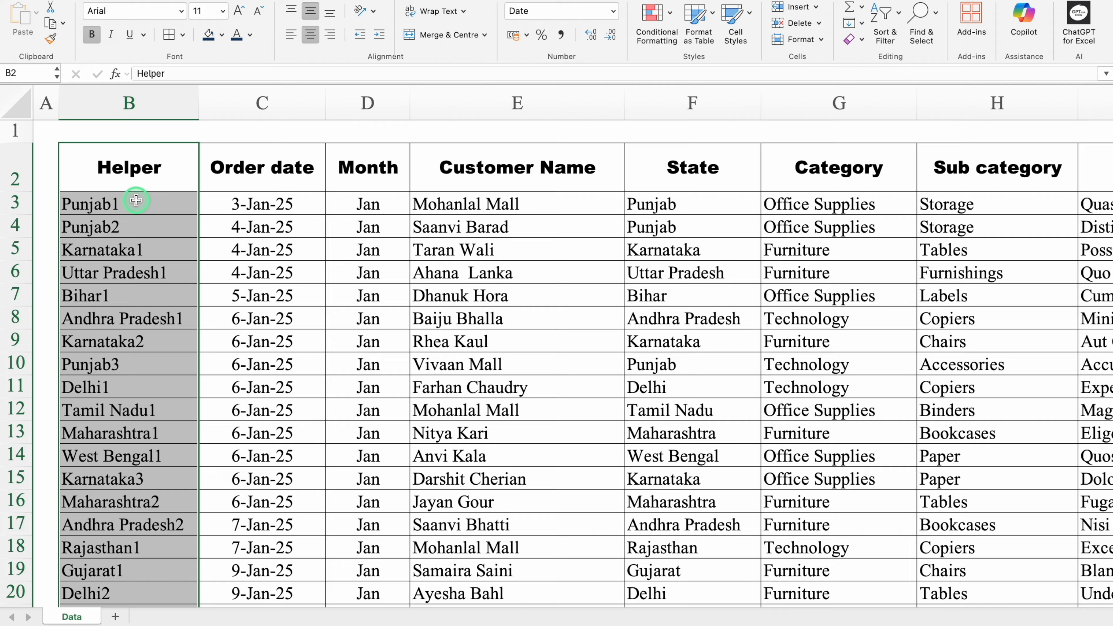
# Convert the data range B2:L971 into a table with headers.
pyautogui.click(263, 206)
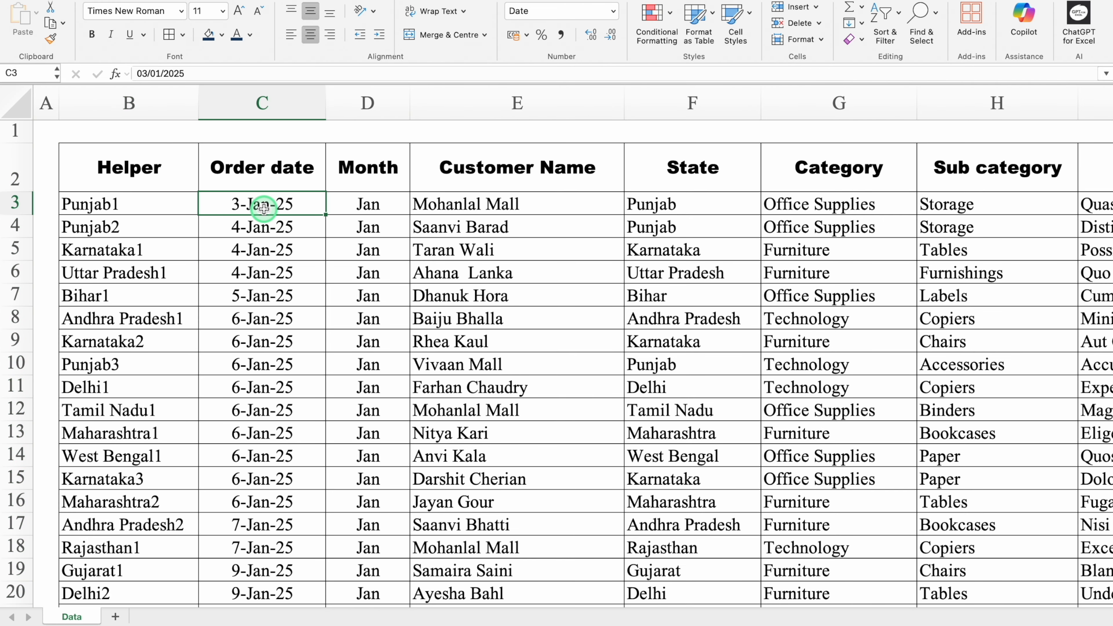
pyautogui.hotkey('ctrl', 't')
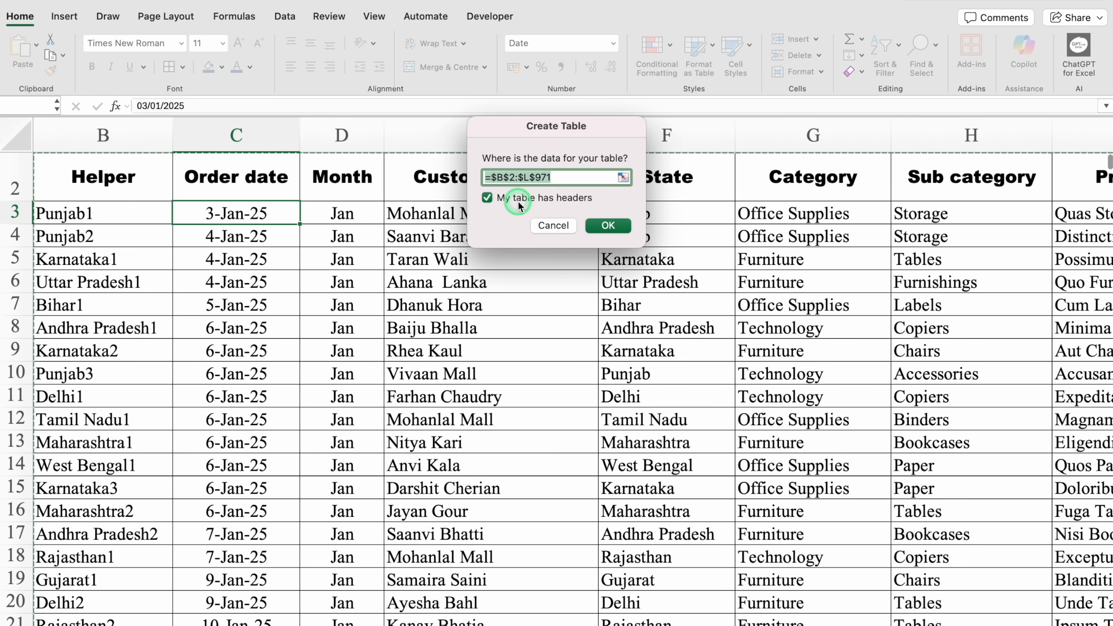
pyautogui.click(614, 226)
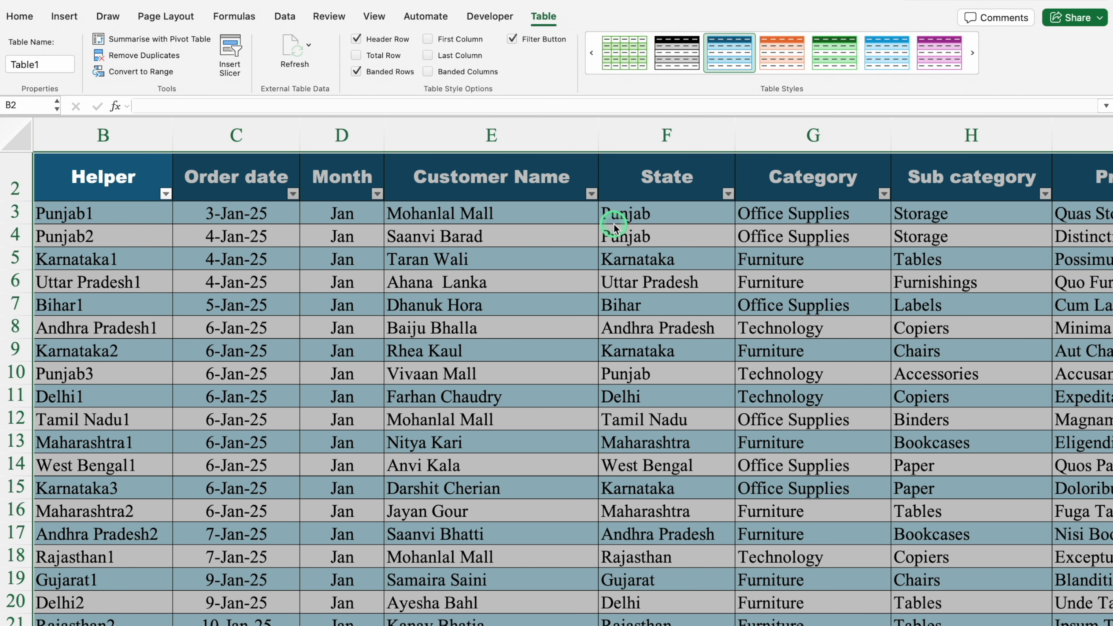
pyautogui.scroll(1, 614, 226)
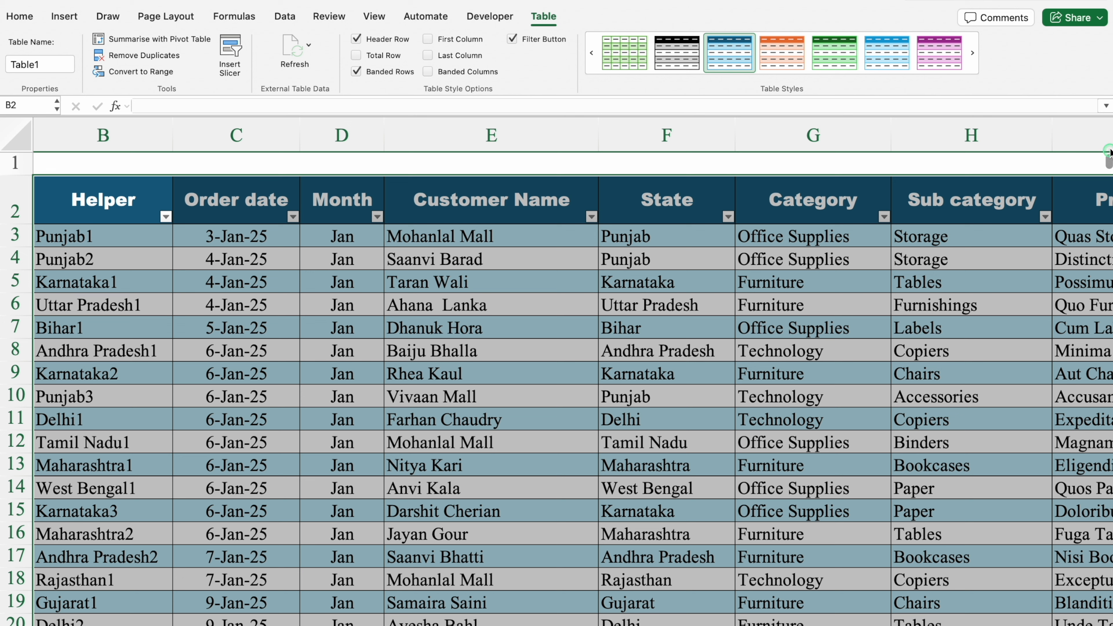
pyautogui.hscroll(-1, 379, 624)
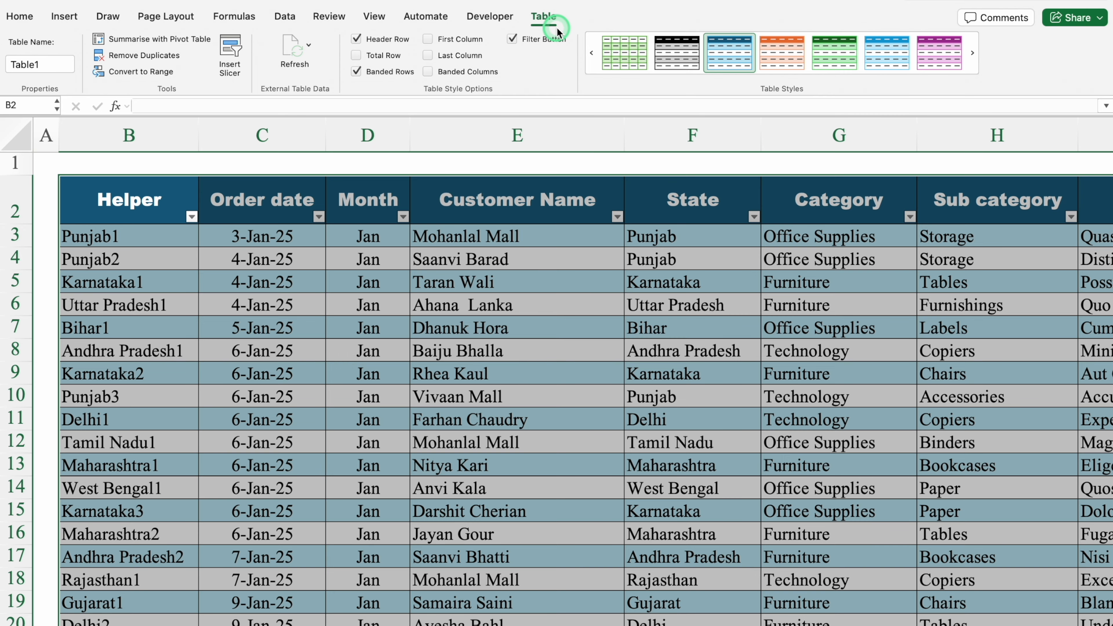
# Turn off the table's filter buttons and rename the table as Data.
pyautogui.click(782, 78)
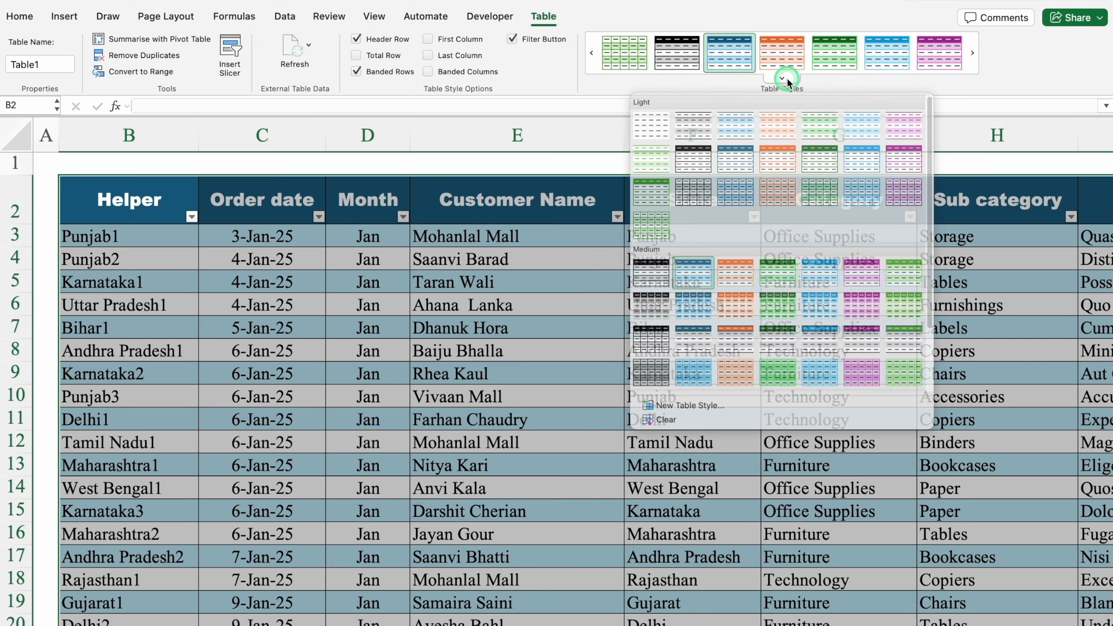
pyautogui.click(787, 79)
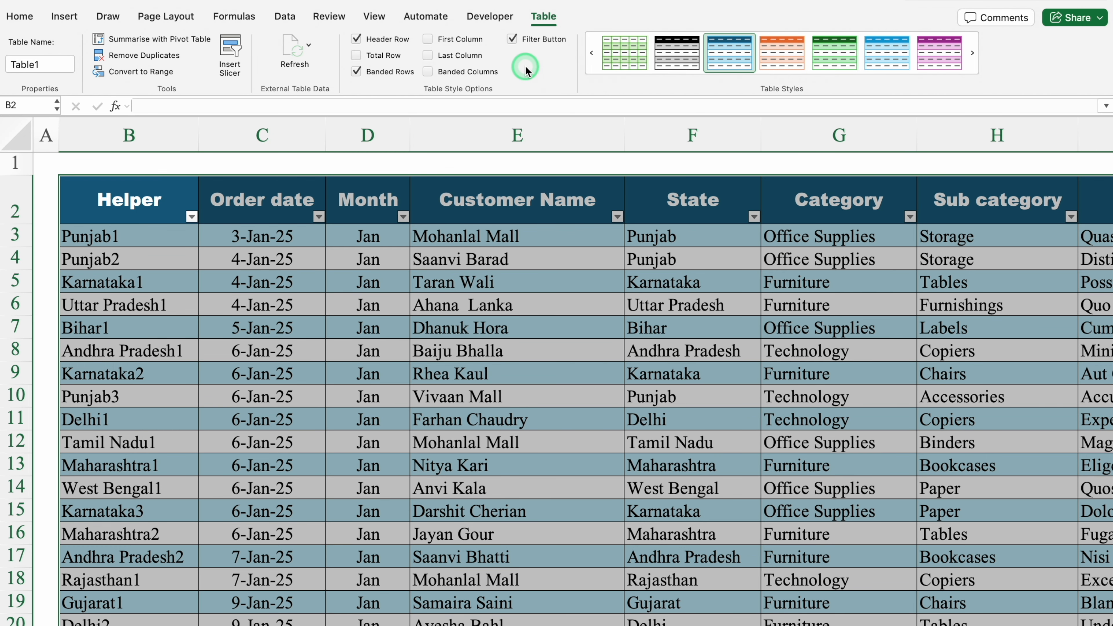
pyautogui.click(512, 39)
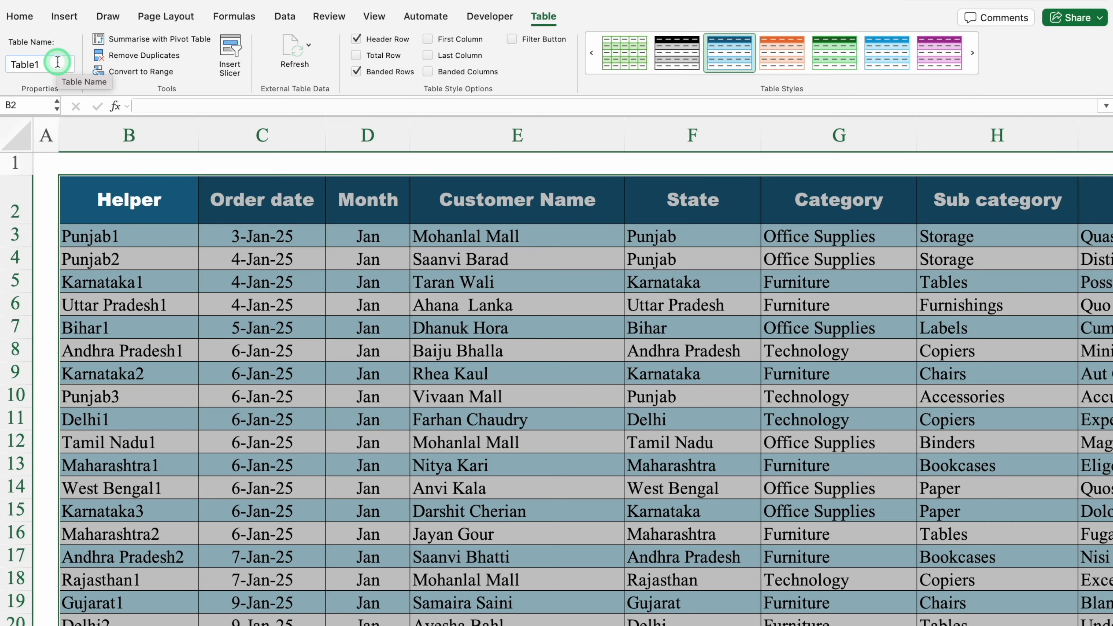
pyautogui.moveTo(58, 62); pyautogui.dragTo(0, 70)
pyautogui.press('BackSpace')
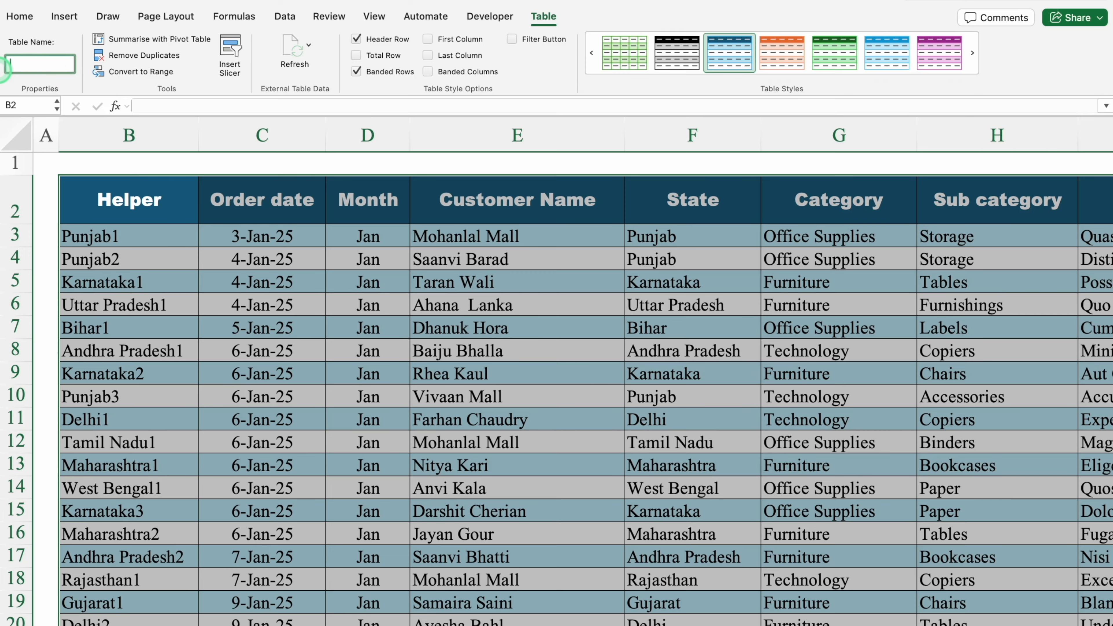
pyautogui.write('Data')
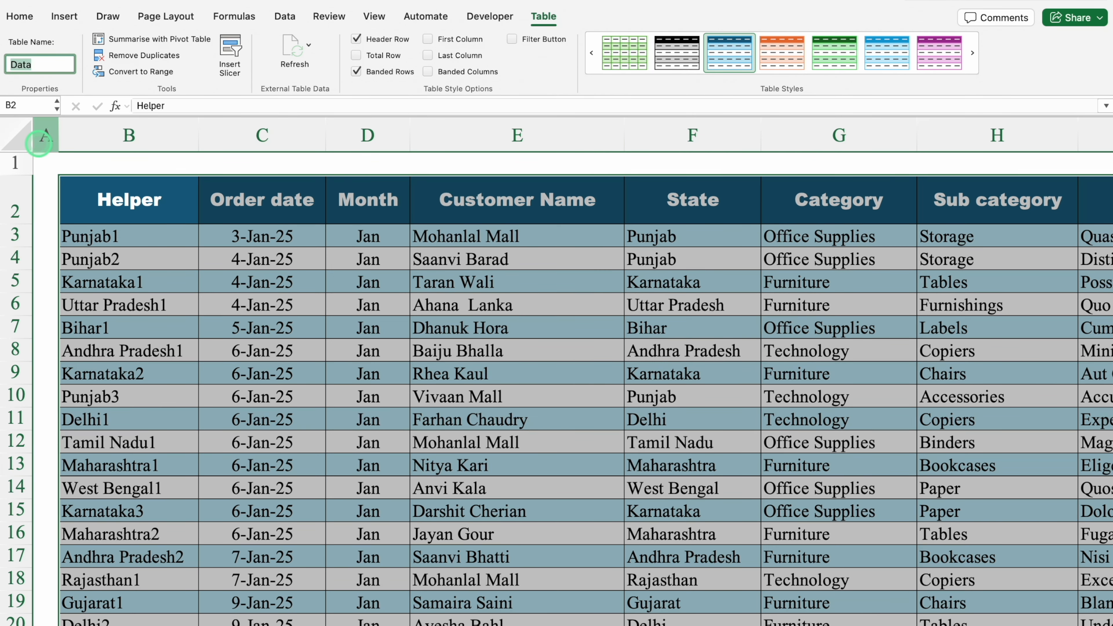
pyautogui.click(142, 205)
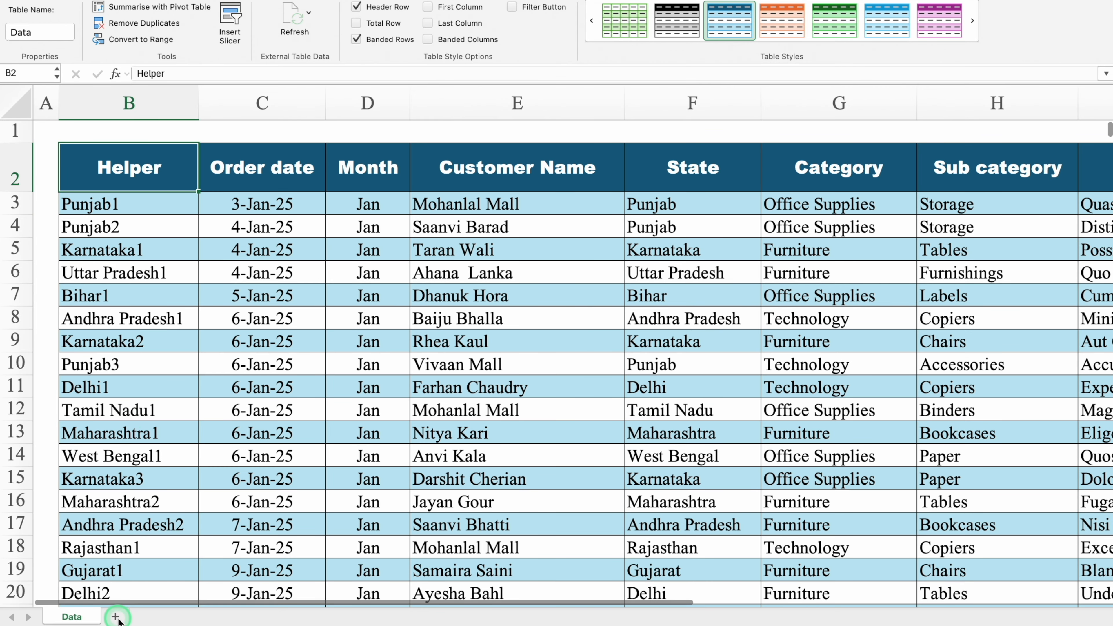
# Add a new sheet named Search Data and narrow its column A.
pyautogui.click(115, 616)
pyautogui.click(132, 616)
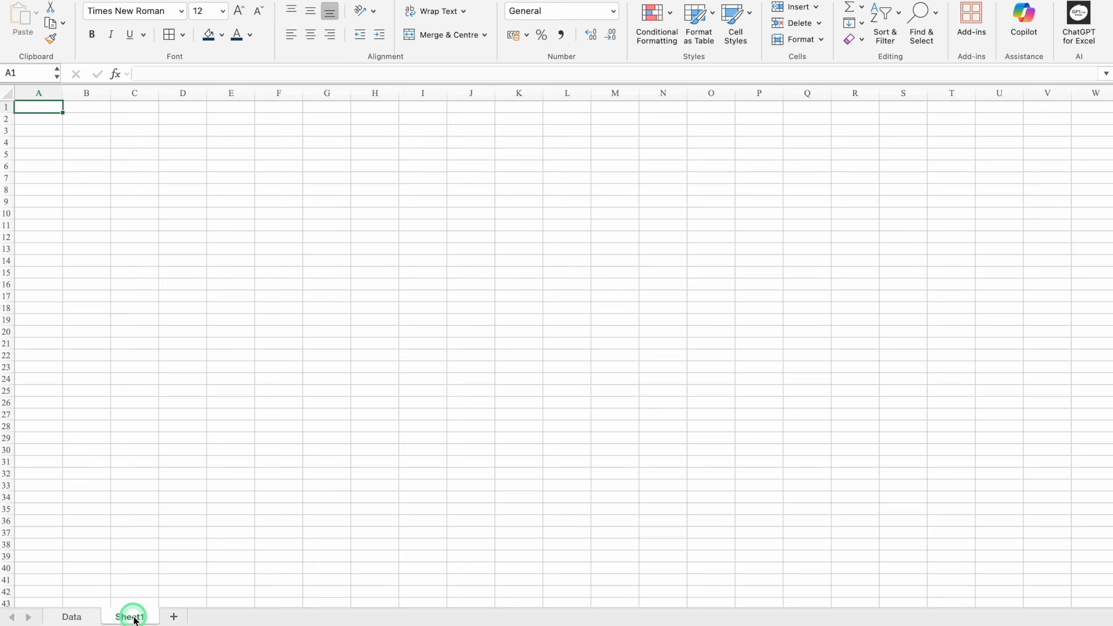
pyautogui.doubleClick(133, 618)
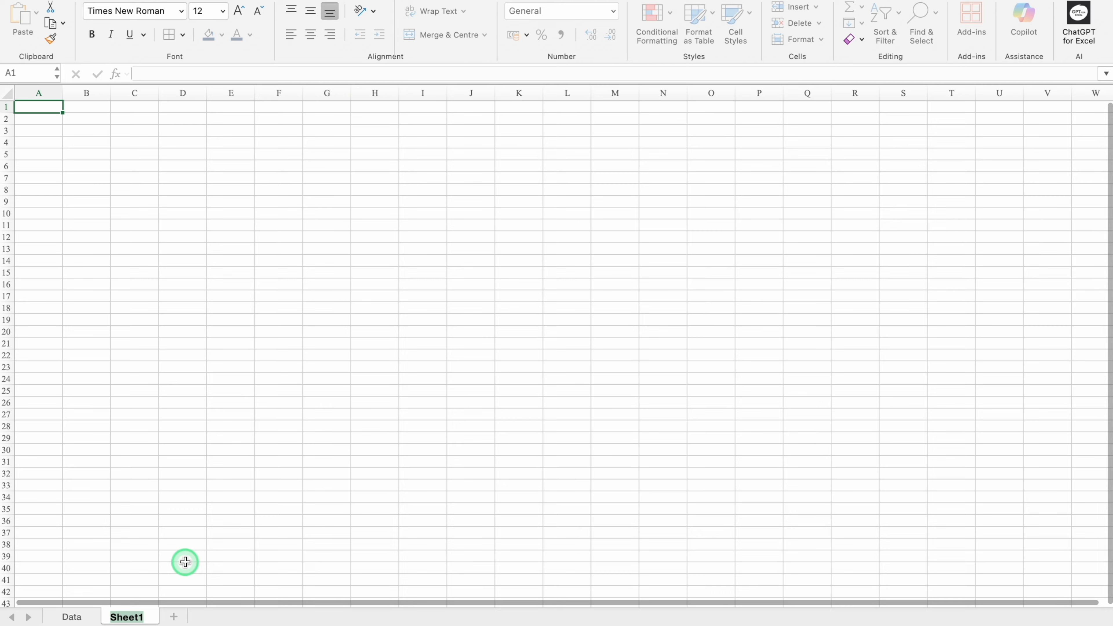
pyautogui.write('Search Data')
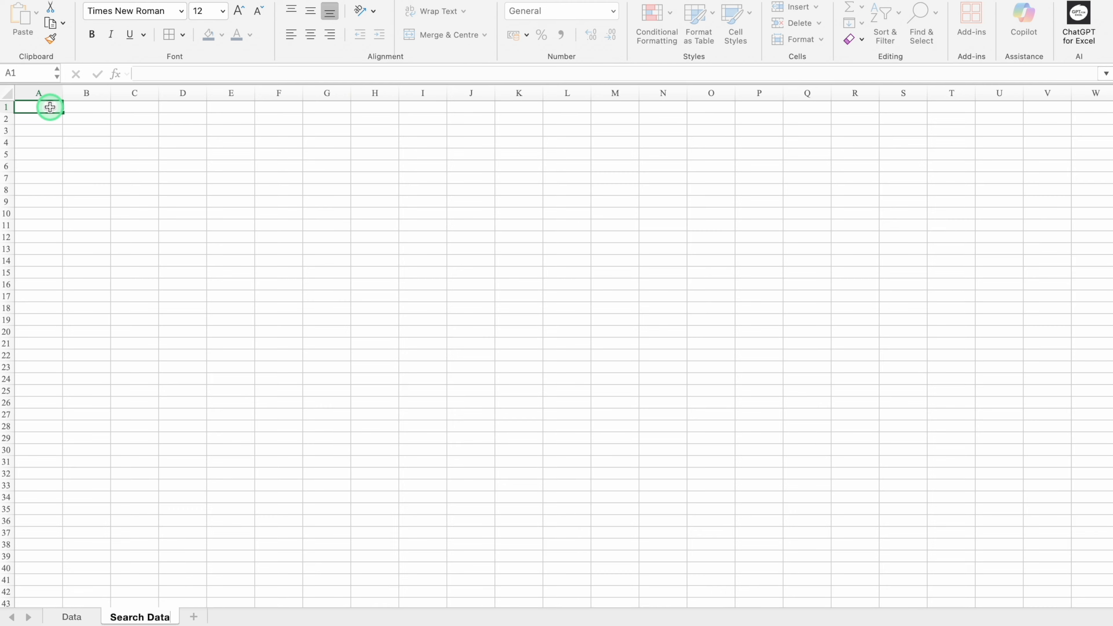
pyautogui.click(49, 107)
pyautogui.moveTo(63, 93); pyautogui.dragTo(33, 99)
pyautogui.moveTo(33, 98); pyautogui.dragTo(31, 98)
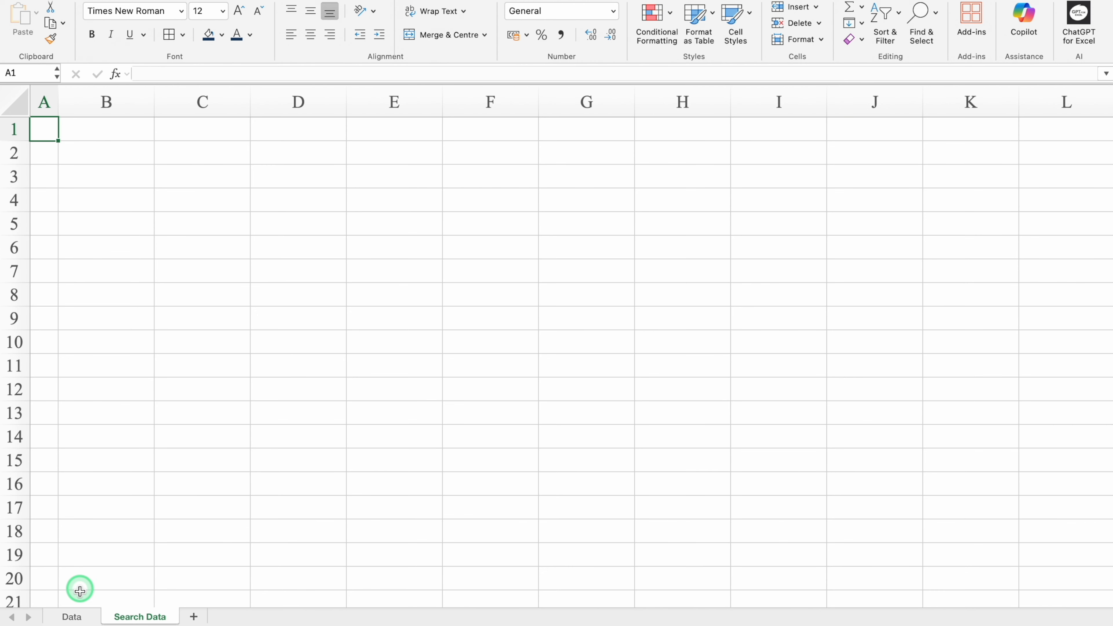
# Copy the table's header row from the Data sheet into the Search Data sheet, starting at cell B6.
pyautogui.click(72, 616)
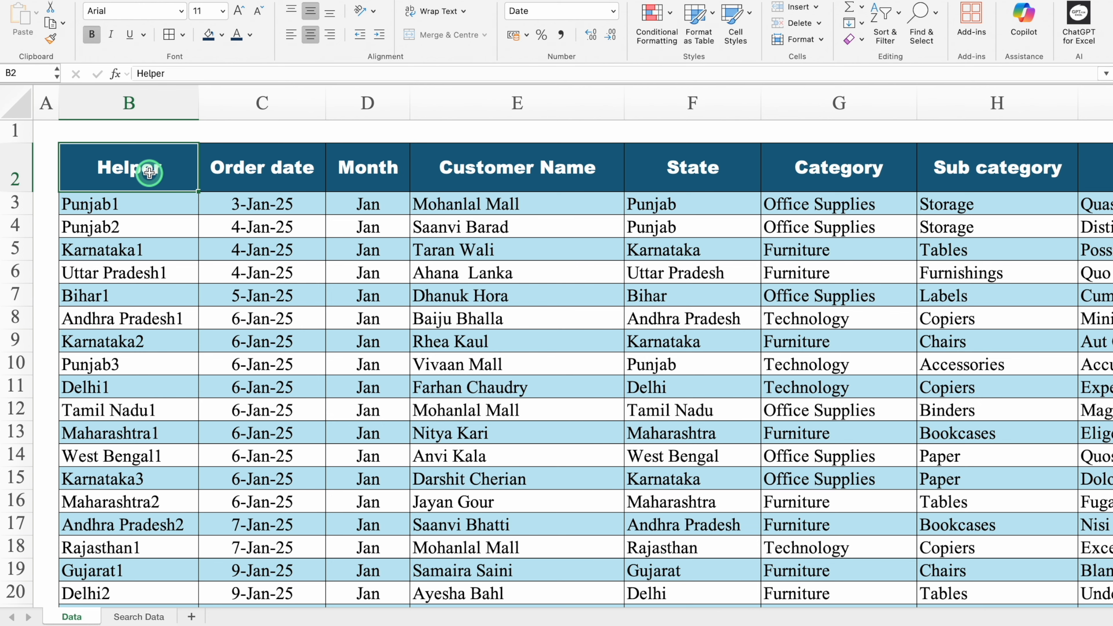
pyautogui.hscroll(10, 150, 172)
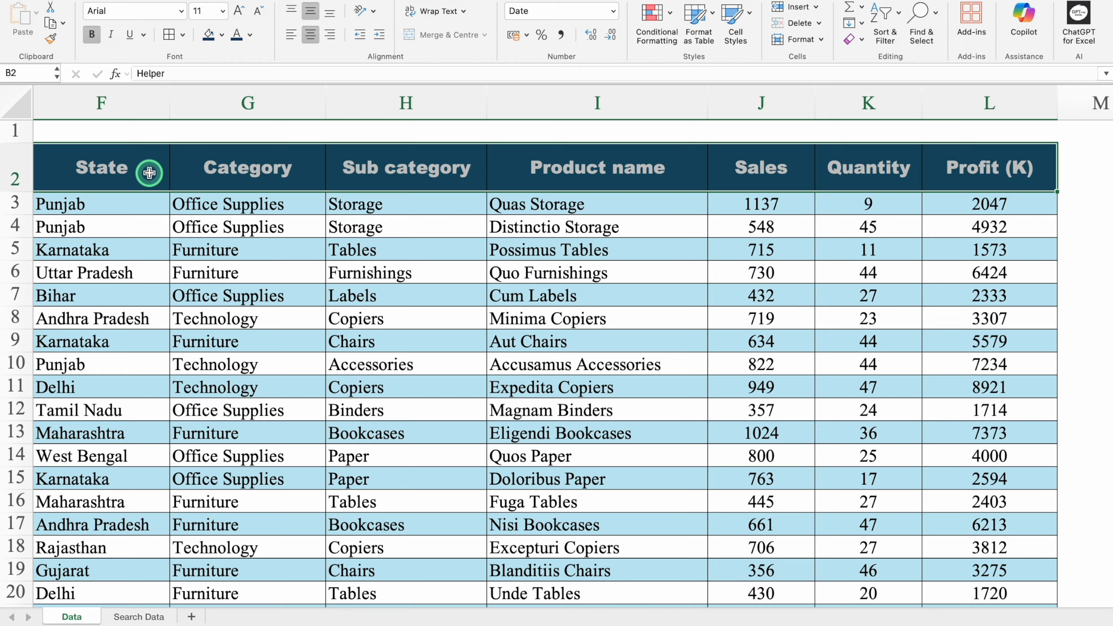
pyautogui.hscroll(-10, 149, 172)
pyautogui.hotkey('ctrl', 'c')
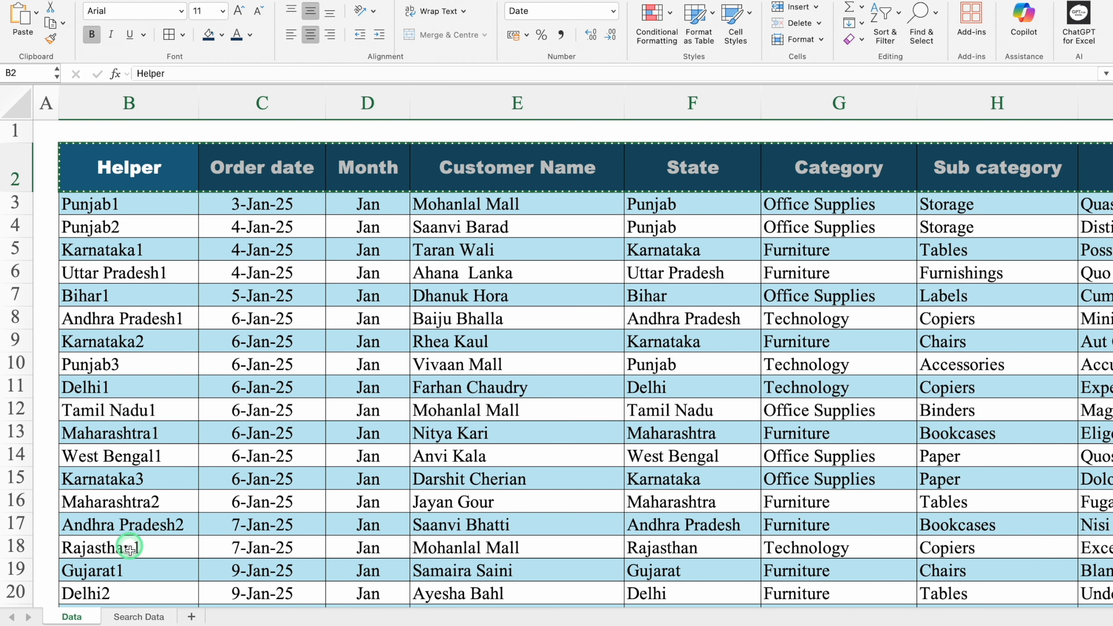
pyautogui.click(149, 617)
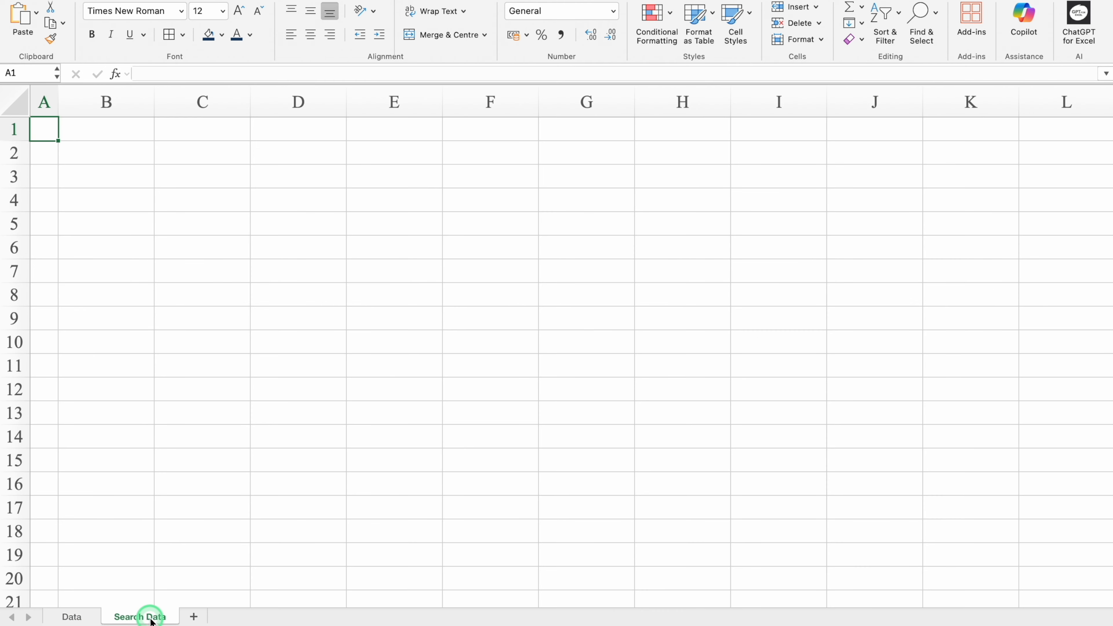
pyautogui.click(120, 246)
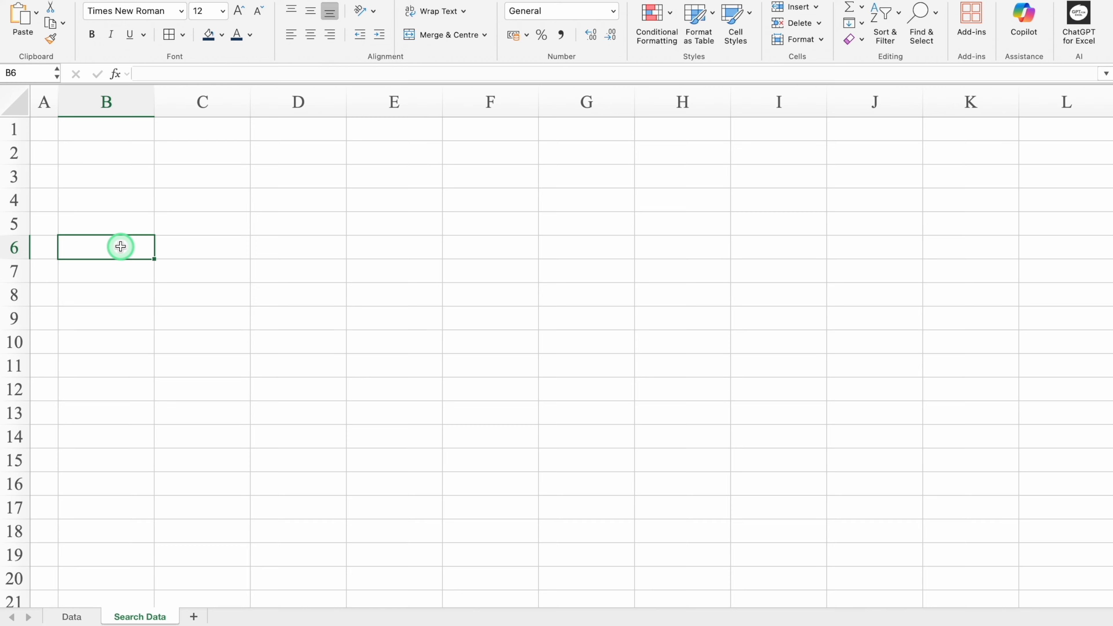
pyautogui.hotkey('ctrl', 'v')
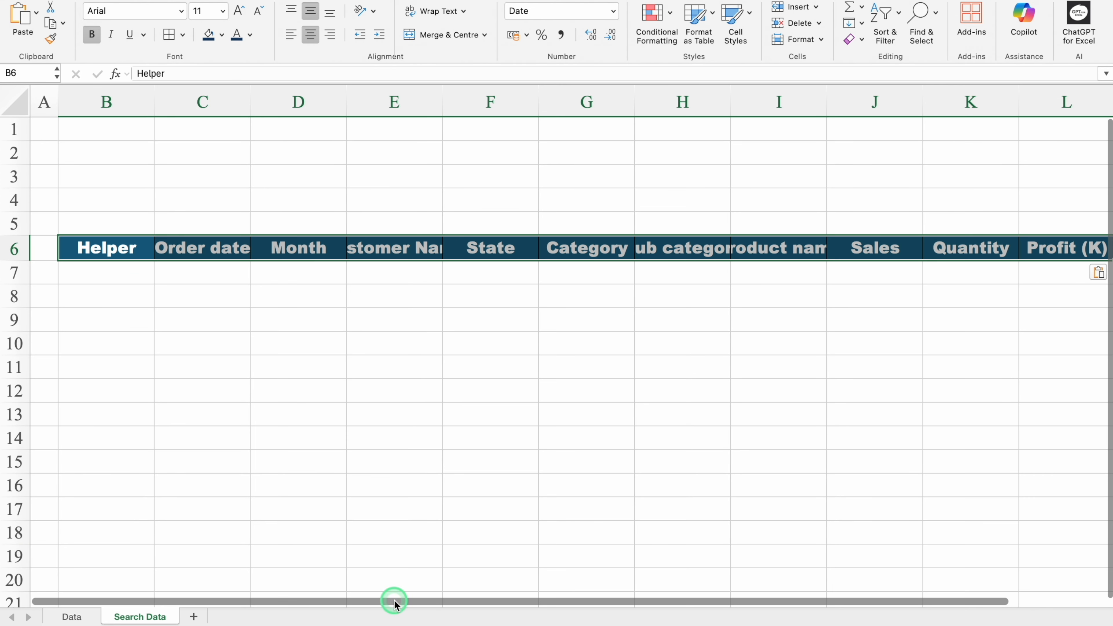
pyautogui.hscroll(2, 604, 579)
pyautogui.hscroll(-2, 438, 575)
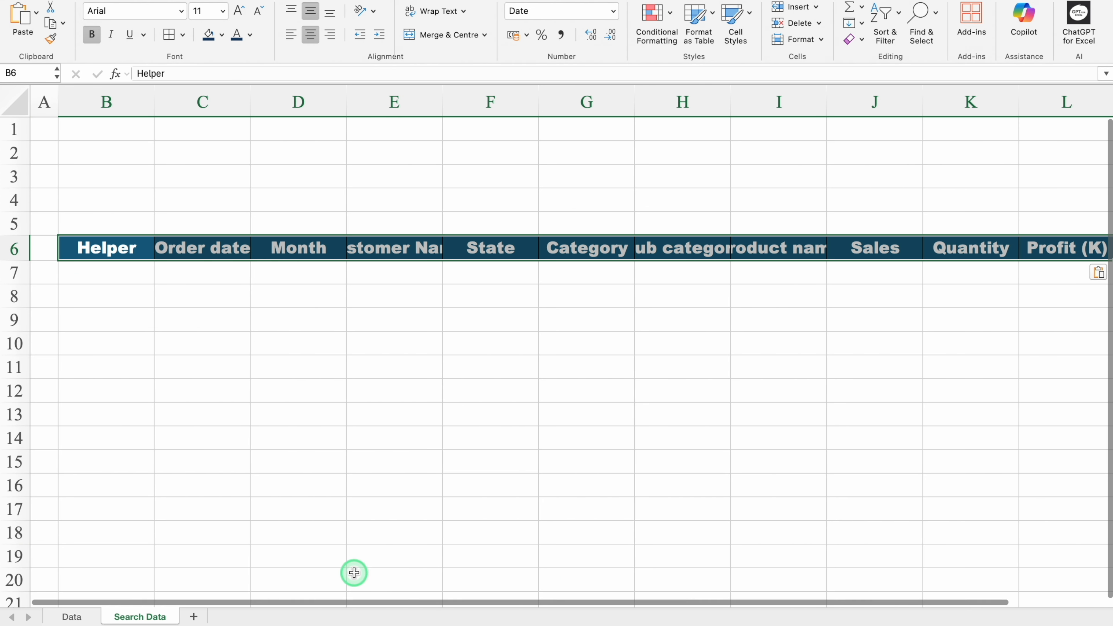
# Replace the Helper header in B6 with Sl. No. and autofit the widths of all columns.
pyautogui.click(121, 245)
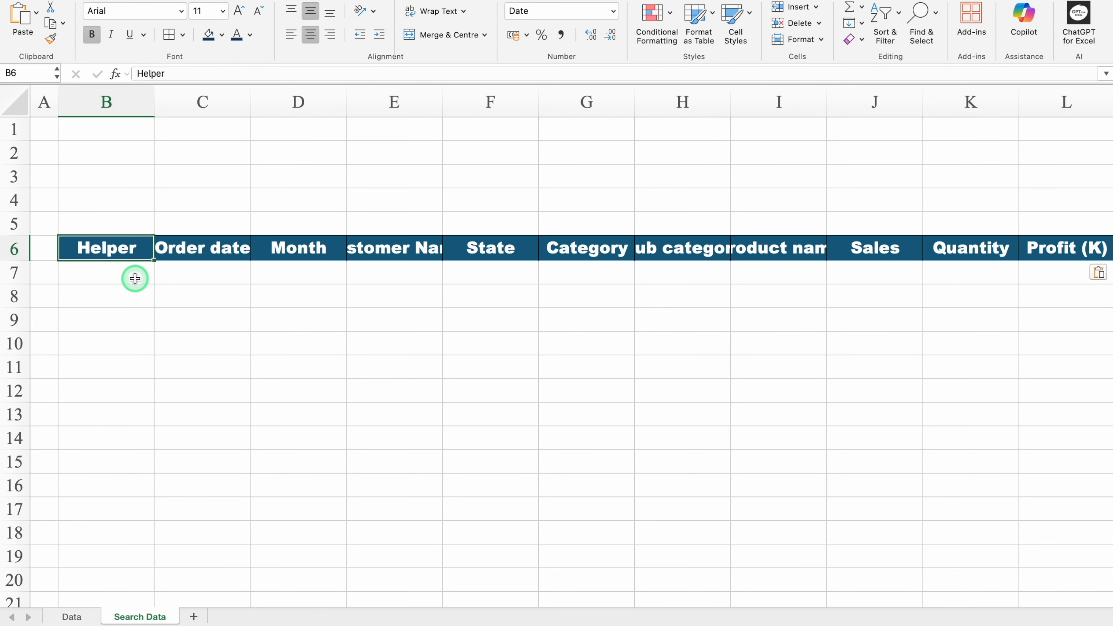
pyautogui.press('Delete')
pyautogui.write('Sl. No.')
pyautogui.press('Return')
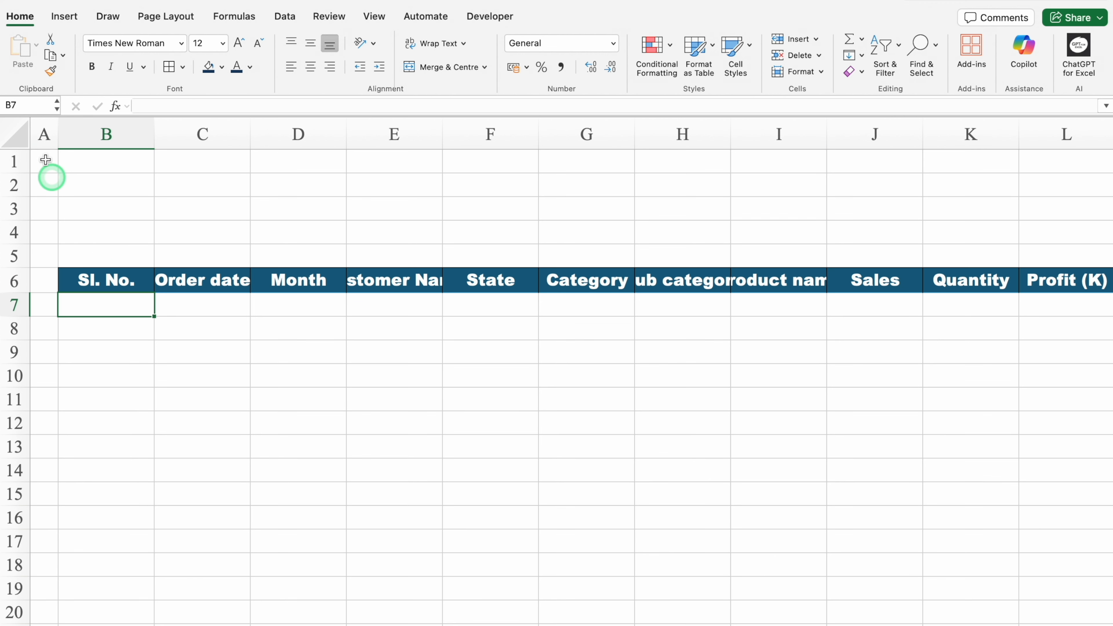
pyautogui.click(14, 133)
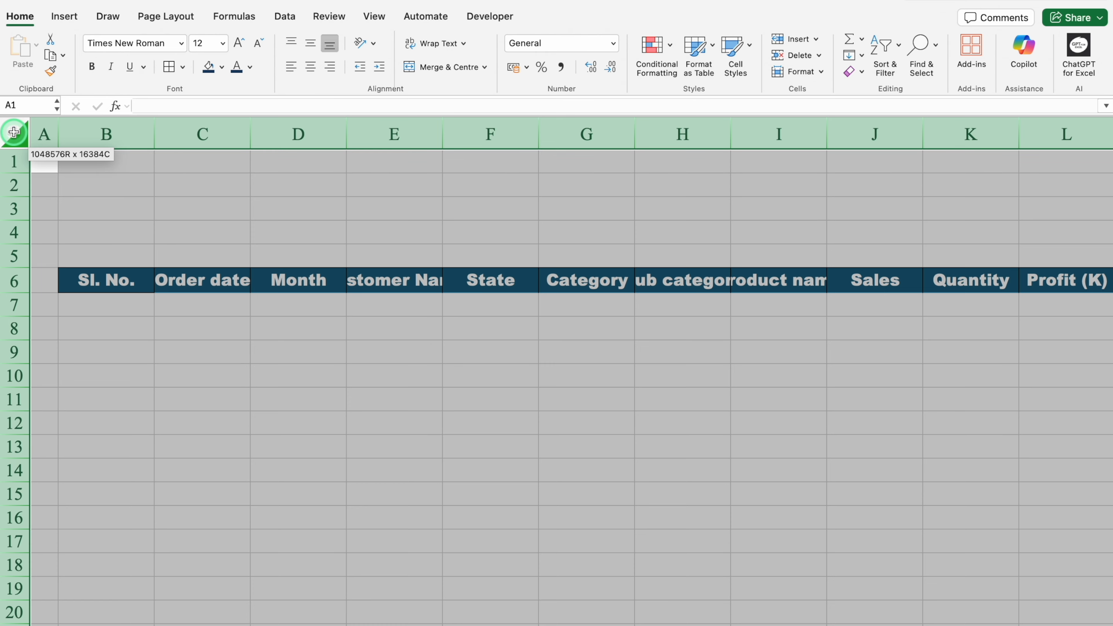
pyautogui.doubleClick(155, 132)
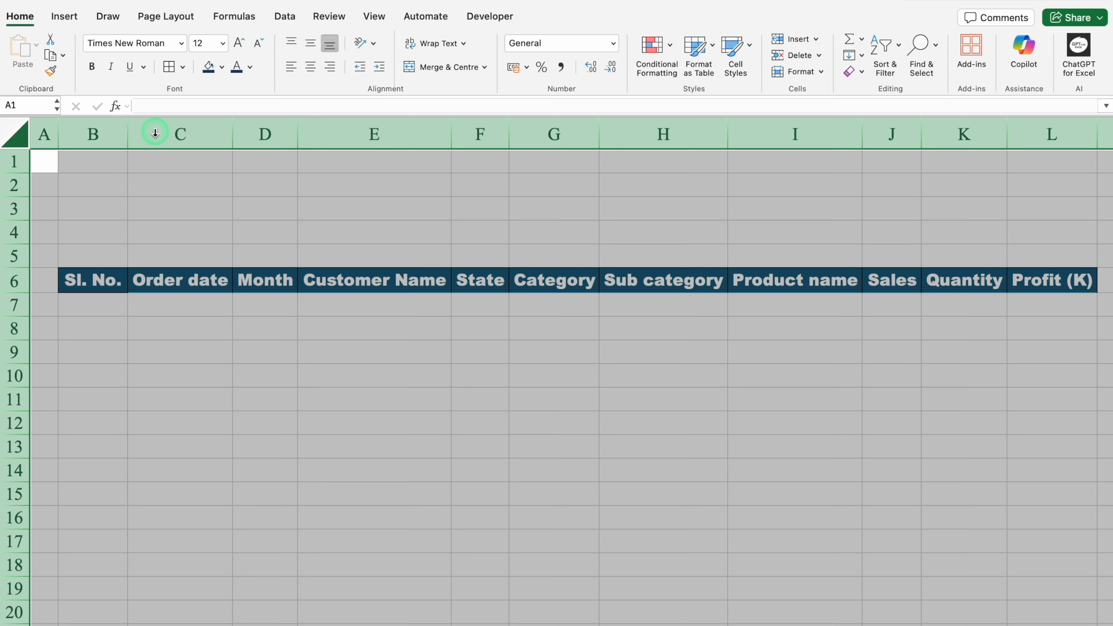
# Merge and centre cells C2 to L2 and fill the merged cell with blue.
pyautogui.click(189, 188)
pyautogui.moveTo(189, 188); pyautogui.dragTo(1023, 183)
pyautogui.click(436, 67)
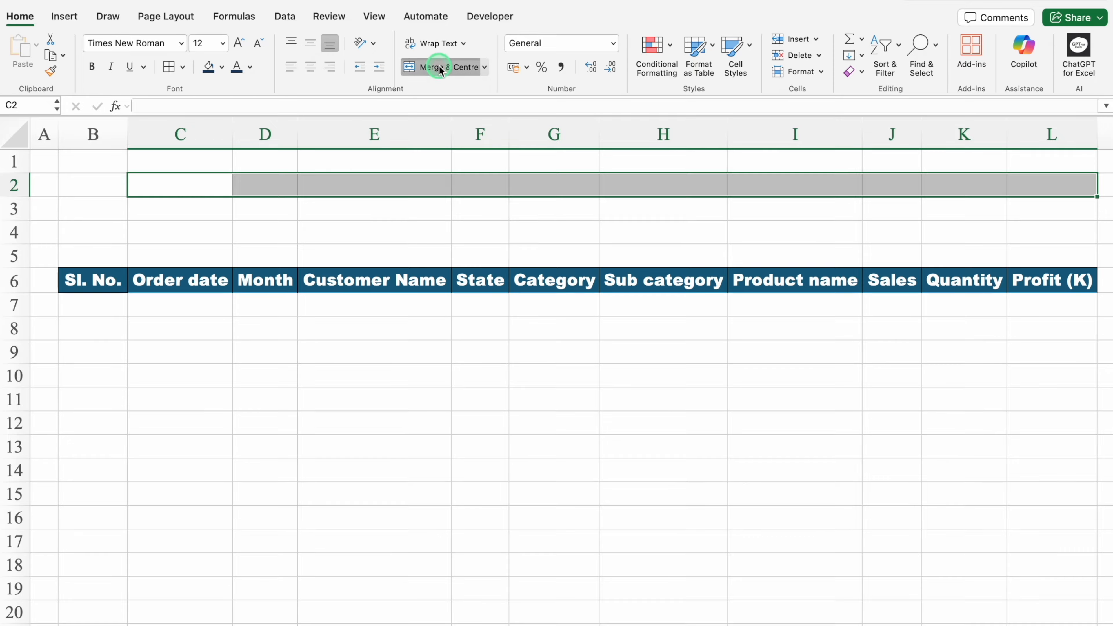
pyautogui.click(211, 78)
pyautogui.click(251, 176)
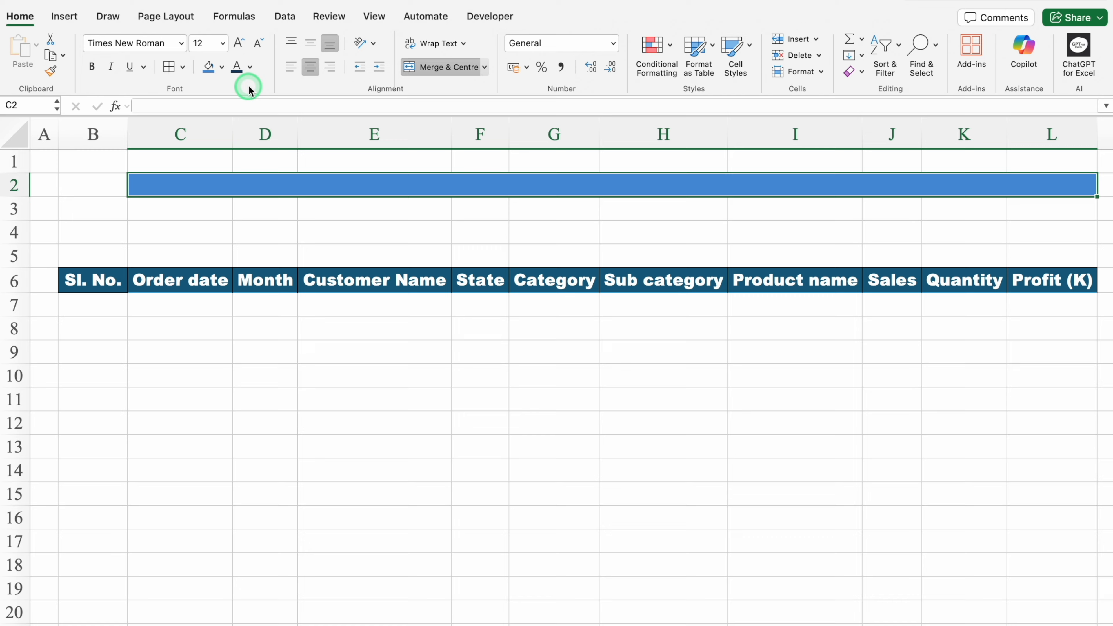
# Format the merged title cell C2 with white text in Arial Black at size 16.
pyautogui.click(249, 66)
pyautogui.click(243, 130)
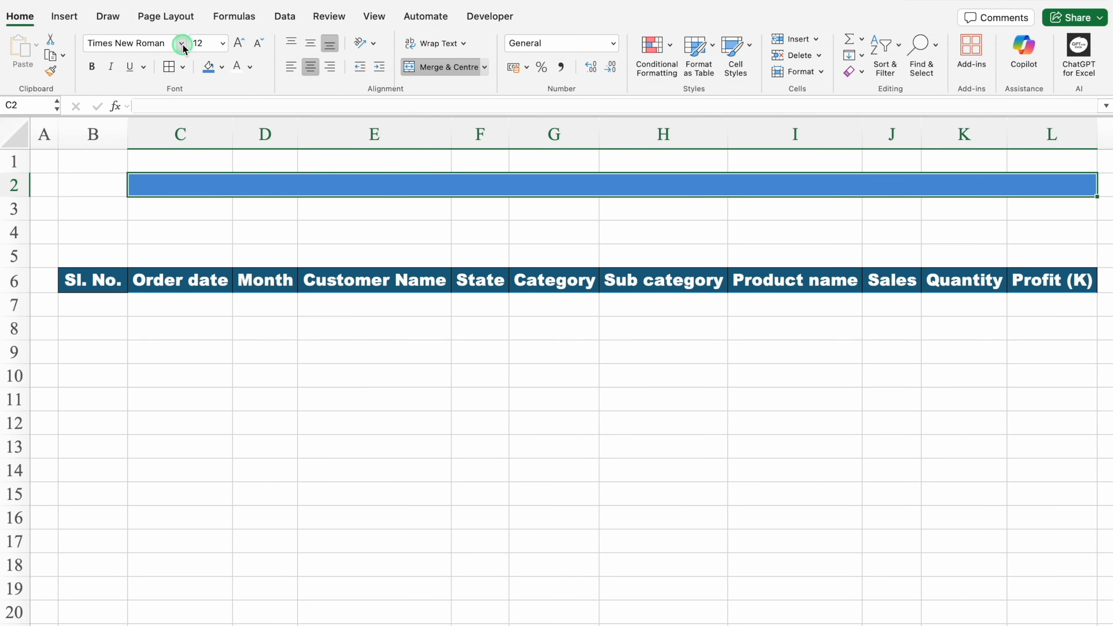
pyautogui.click(181, 43)
pyautogui.click(193, 175)
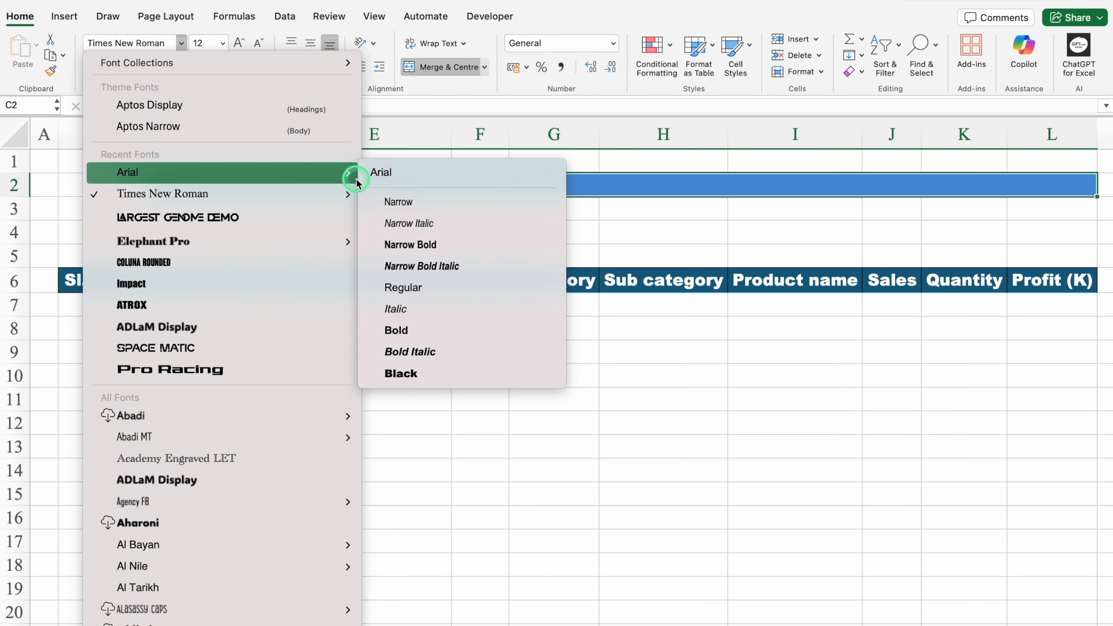
pyautogui.click(427, 373)
pyautogui.click(238, 43)
pyautogui.click(238, 43)
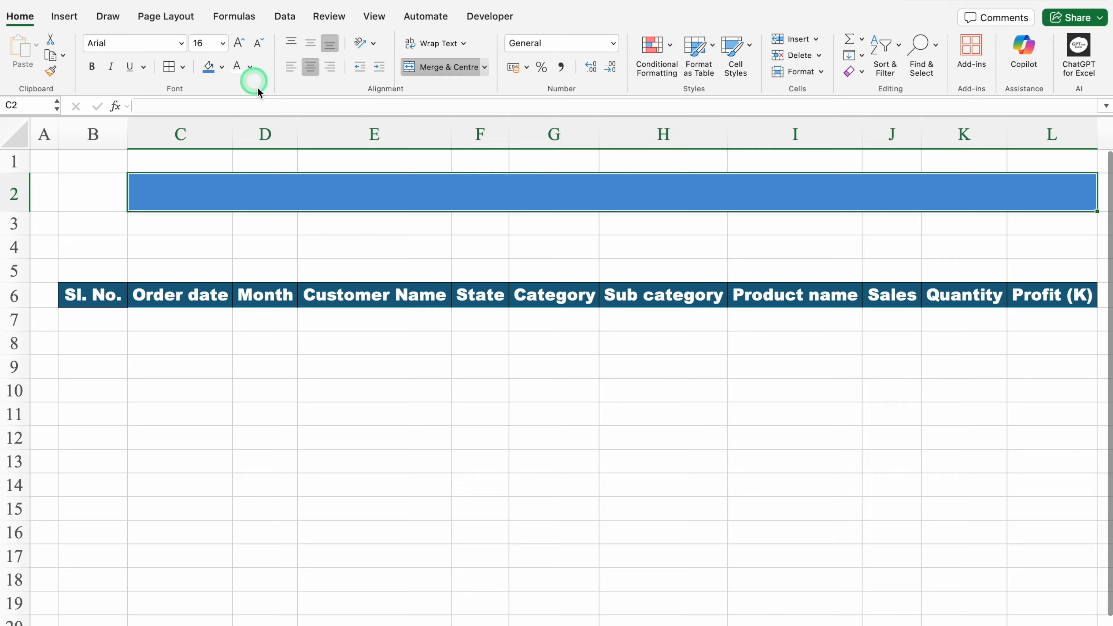
pyautogui.click(304, 188)
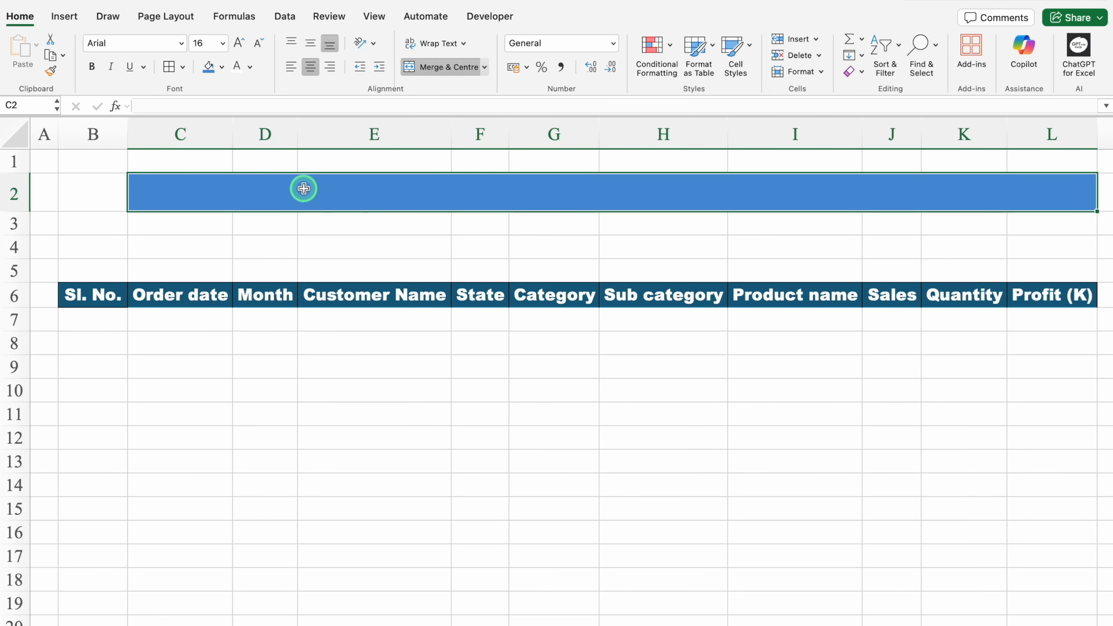
# Enter the title "Searh Data Sheet" in the merged cell C2.
pyautogui.write('Searh Data Sheet')
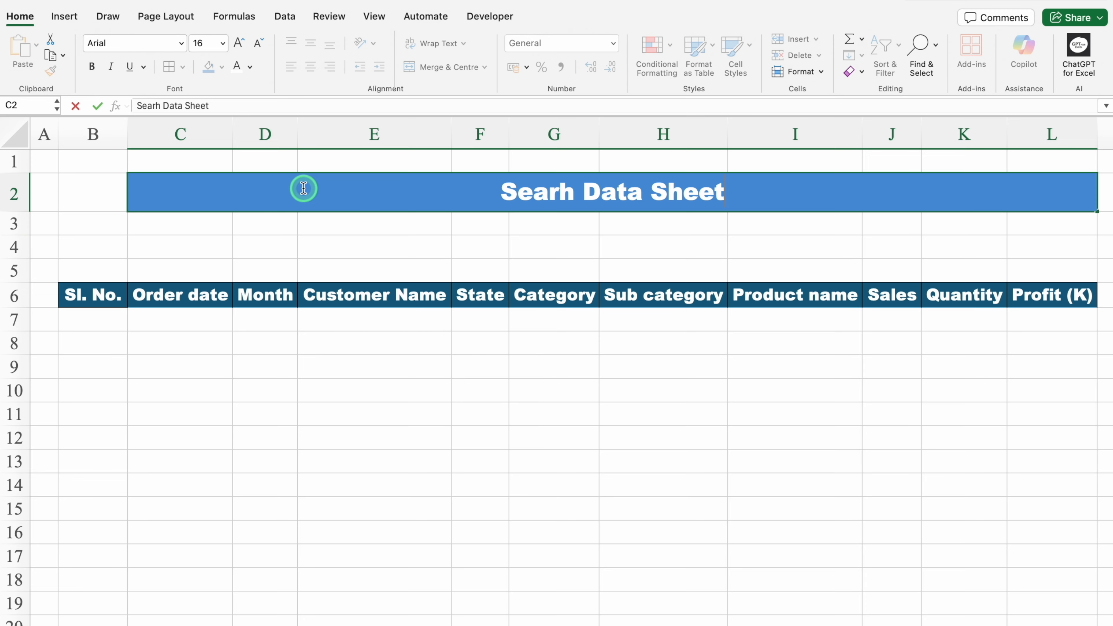
# Shrink rows 3 and 5 to thin spacer rows and make row 4 more than twice as tall.
pyautogui.click(12, 224)
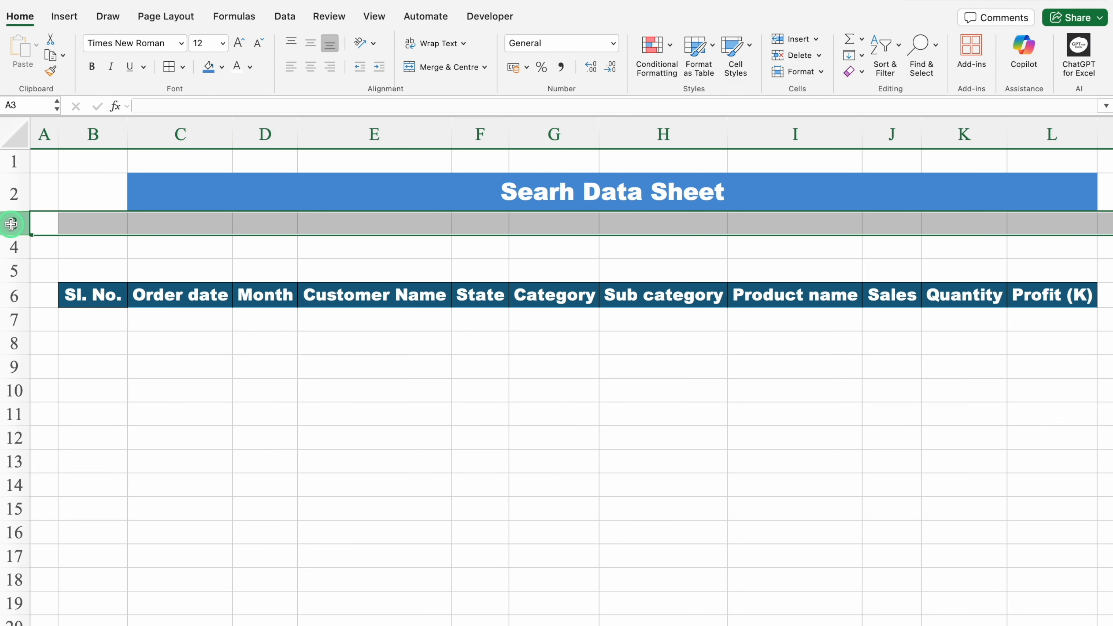
pyautogui.keyDown('super'); pyautogui.click(12, 270); pyautogui.keyUp('super')
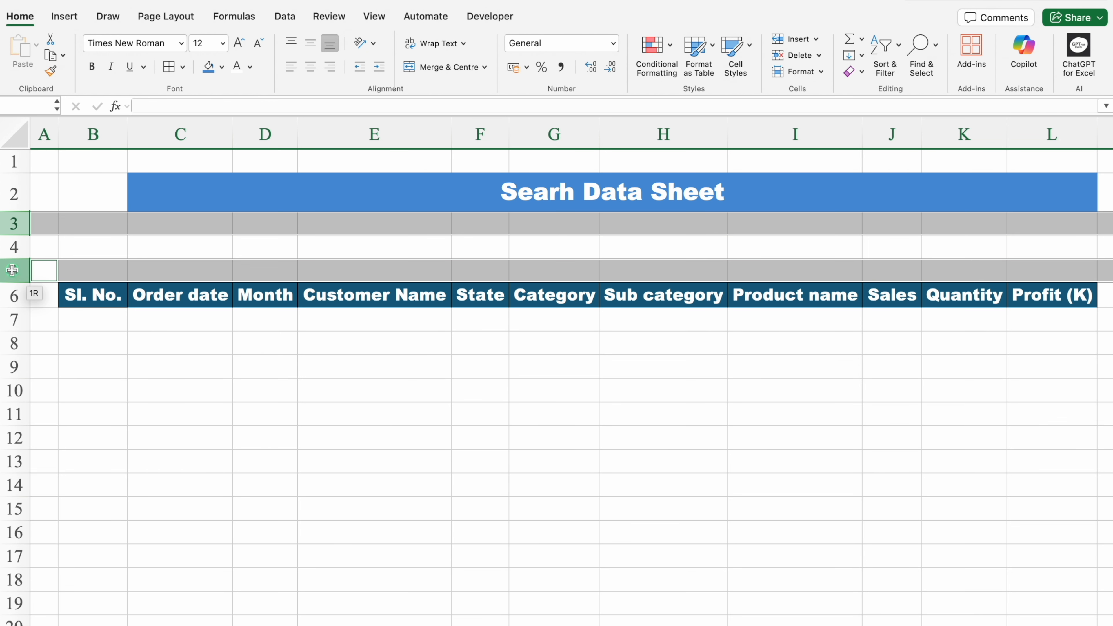
pyautogui.moveTo(12, 282); pyautogui.dragTo(16, 259)
pyautogui.click(14, 229)
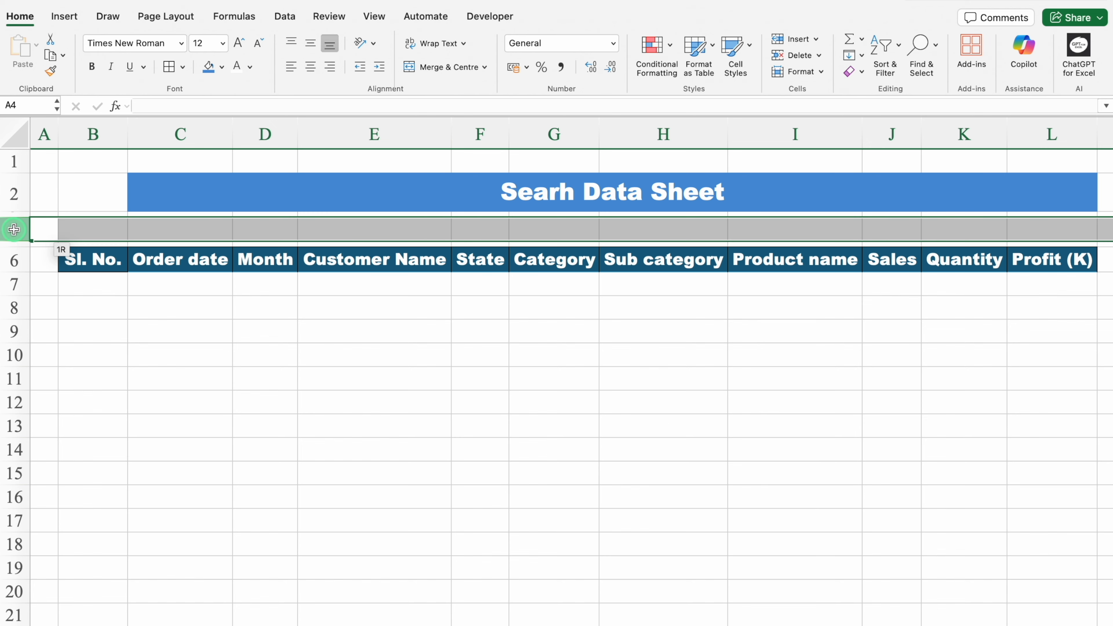
pyautogui.moveTo(15, 241); pyautogui.dragTo(23, 273)
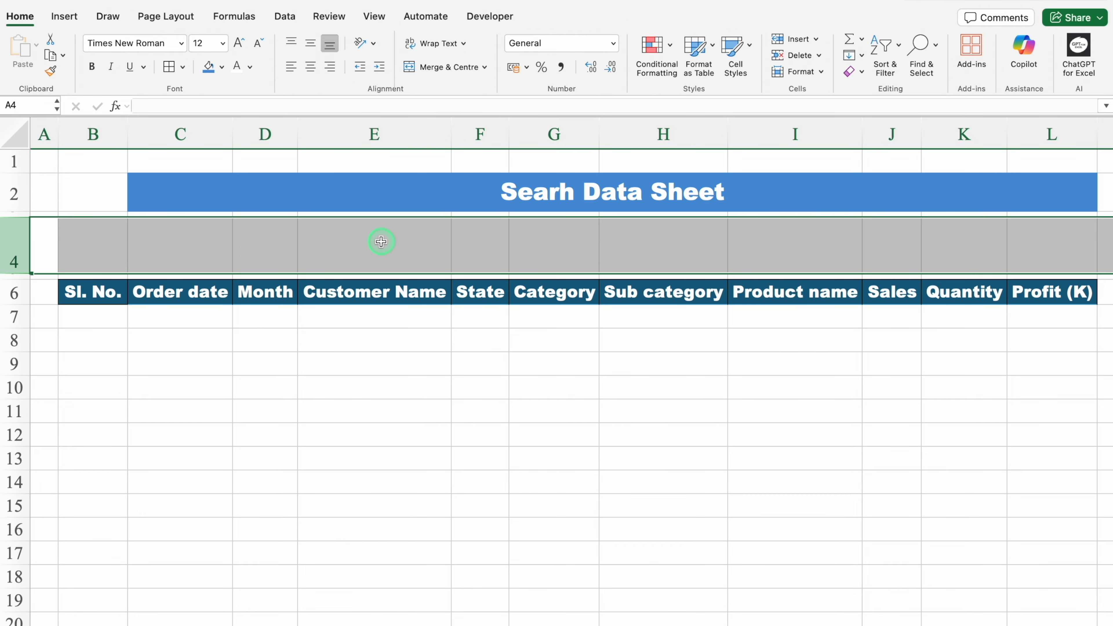
# Merge and centre cells E4 to H4, and merge and centre cells I4 to L4 separately.
pyautogui.moveTo(381, 244); pyautogui.dragTo(625, 244)
pyautogui.click(436, 67)
pyautogui.click(797, 250)
pyautogui.moveTo(797, 249); pyautogui.dragTo(1029, 250)
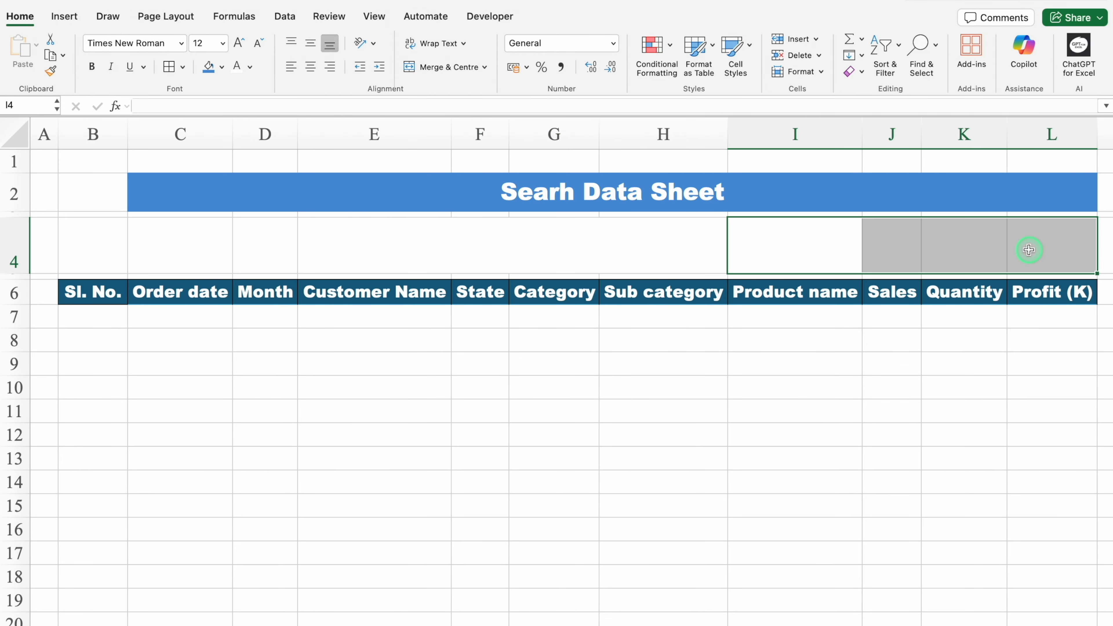
pyautogui.click(451, 67)
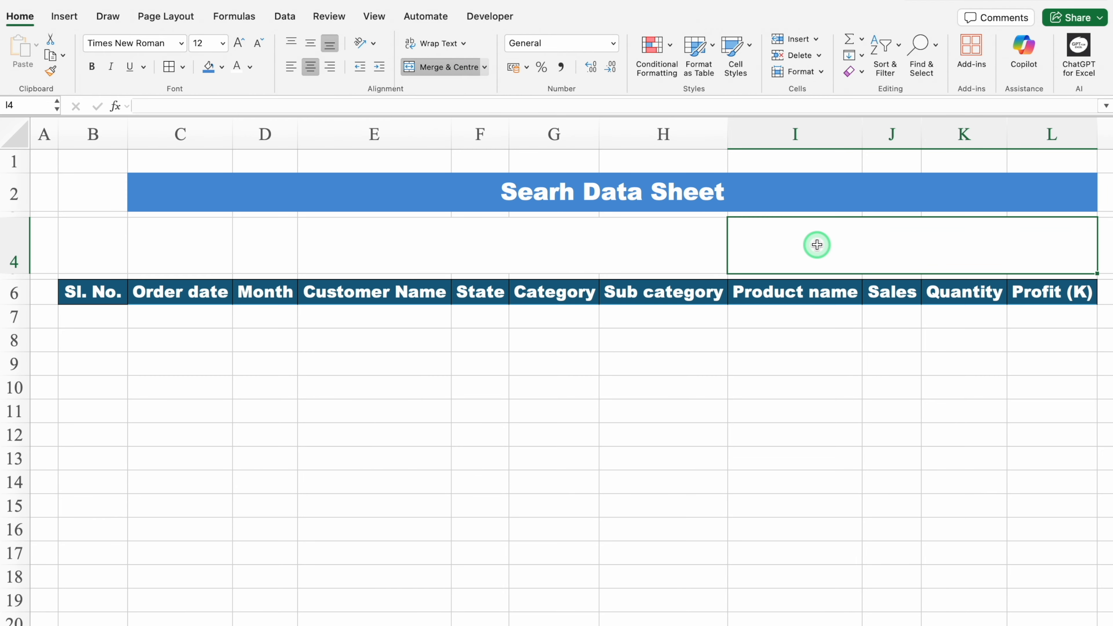
# Start a VLOOKUP formula in merged cell I4 with the wildcard lookup value "*"&E4&"*".
pyautogui.write('=')
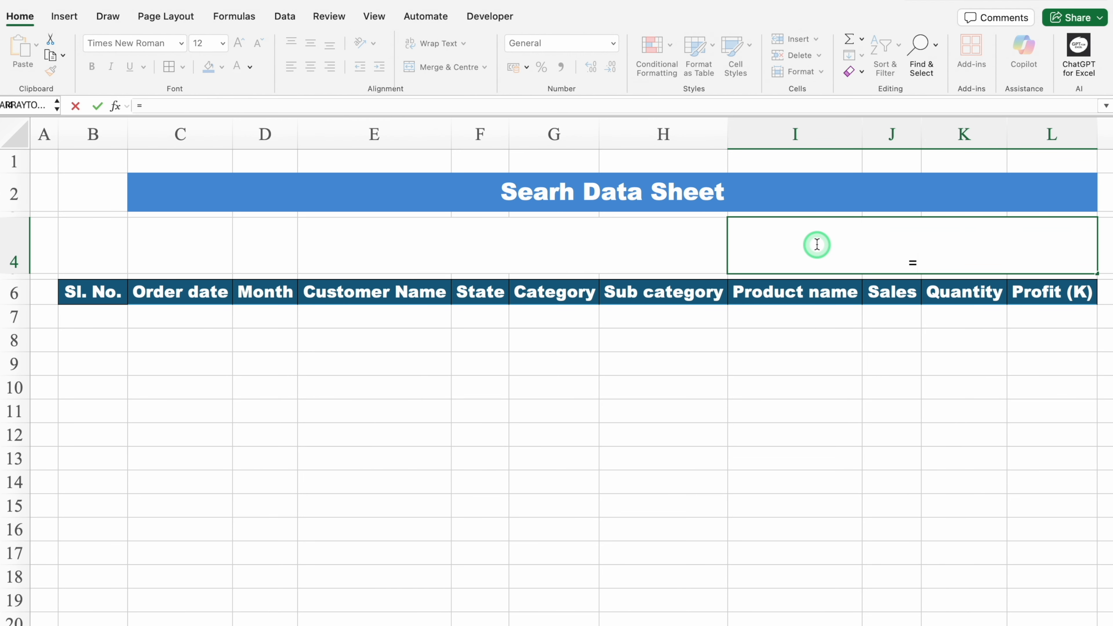
pyautogui.write('VL')
pyautogui.doubleClick(770, 299)
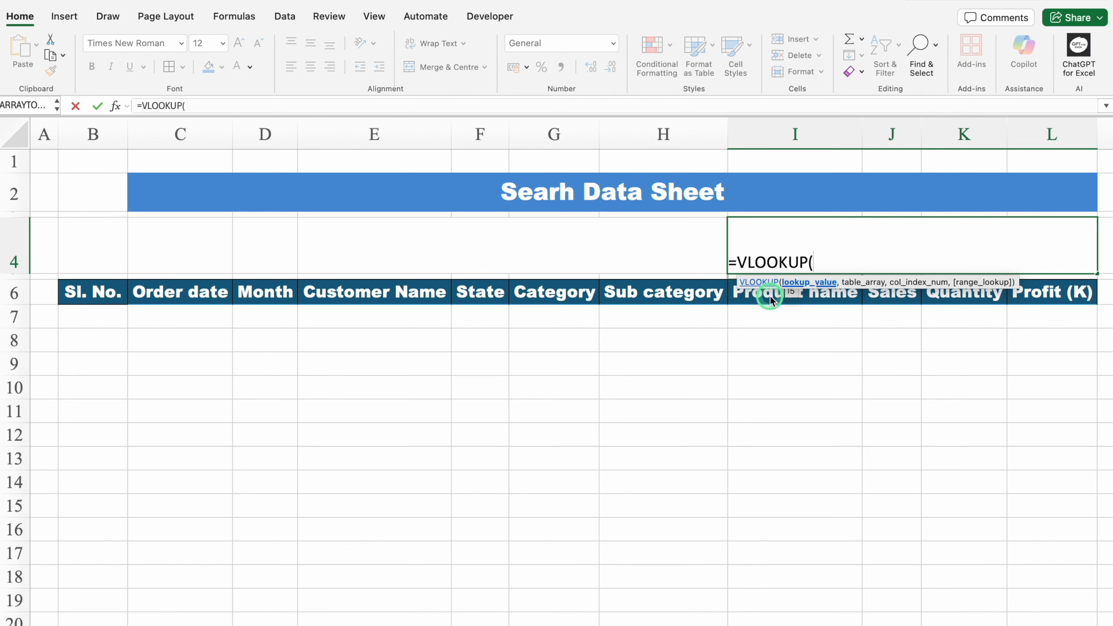
pyautogui.write('"*"&')
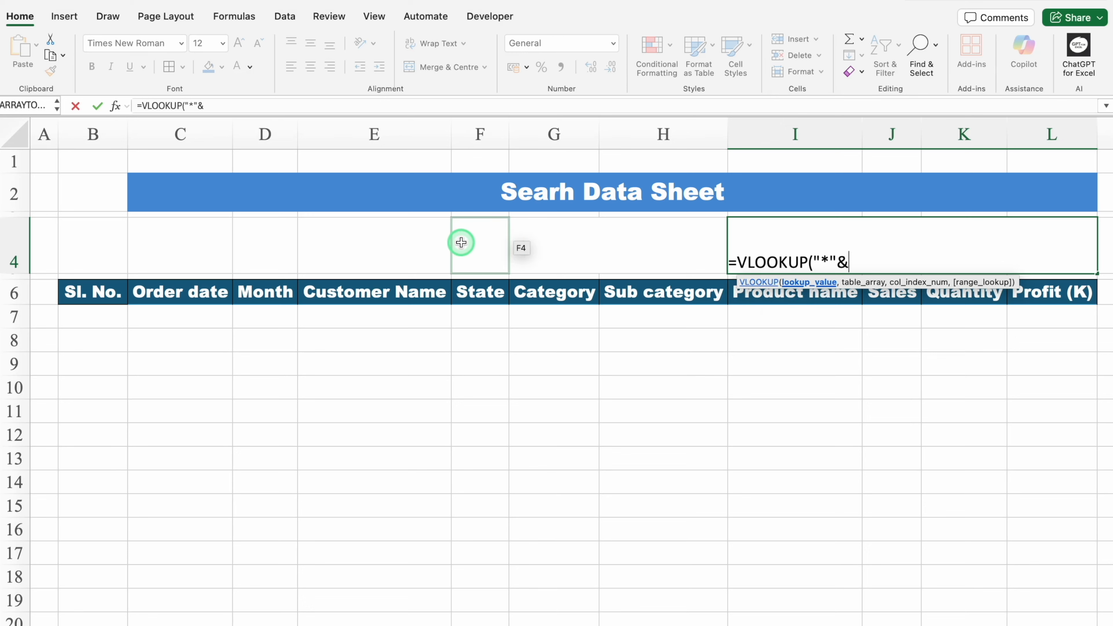
pyautogui.click(416, 244)
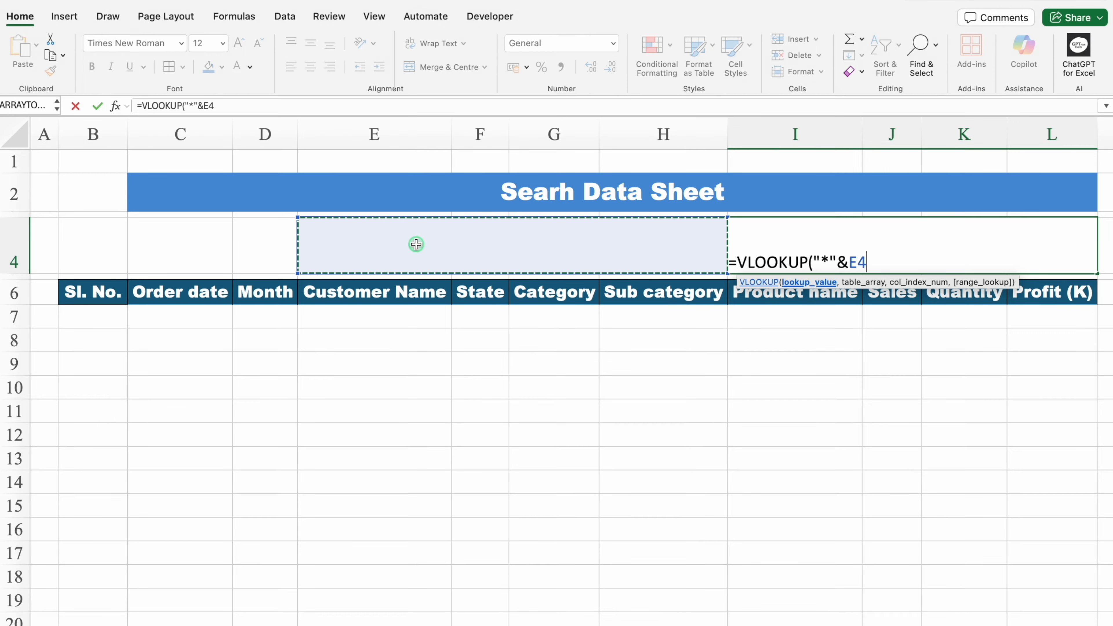
pyautogui.write('&"')
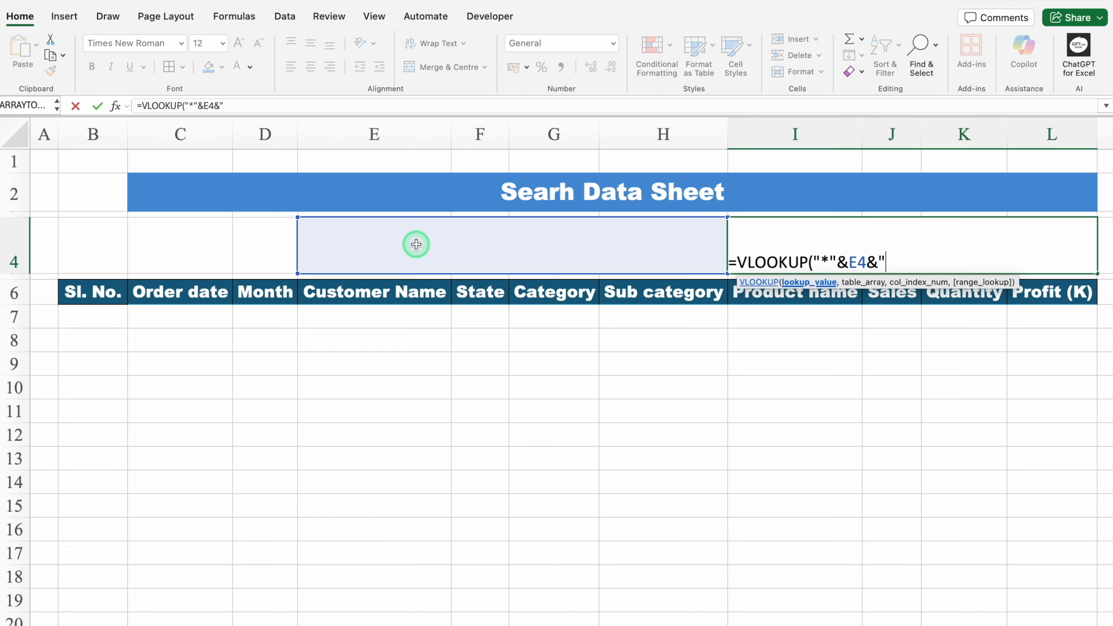
pyautogui.write('*",')
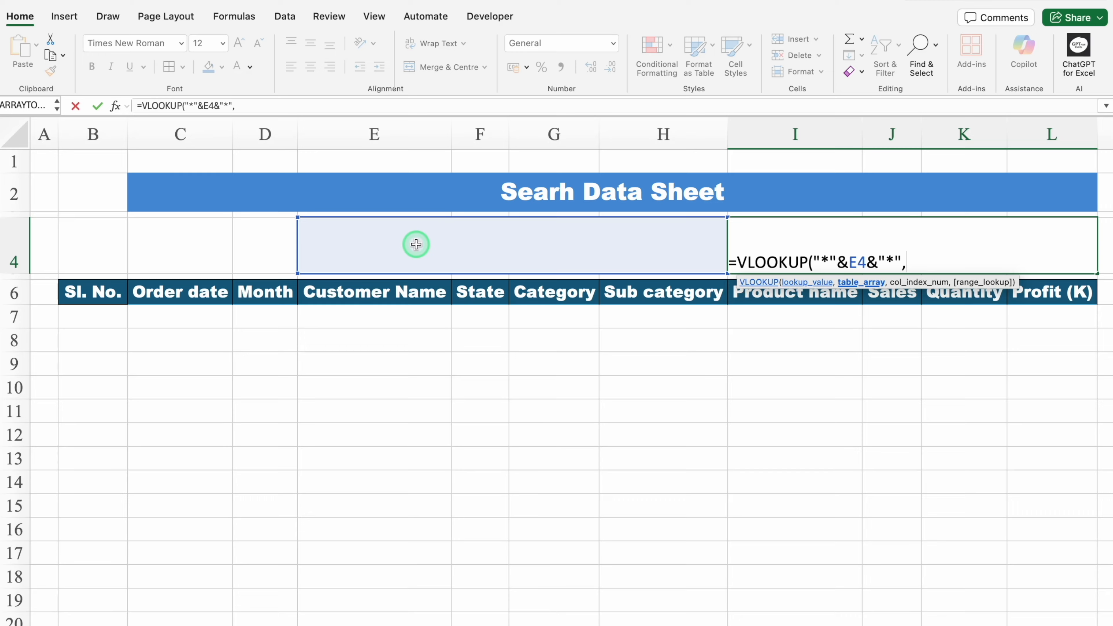
# Complete the VLOOKUP in I4 with the table Data, column index 5 and an exact match (FALSE).
pyautogui.write('Data')
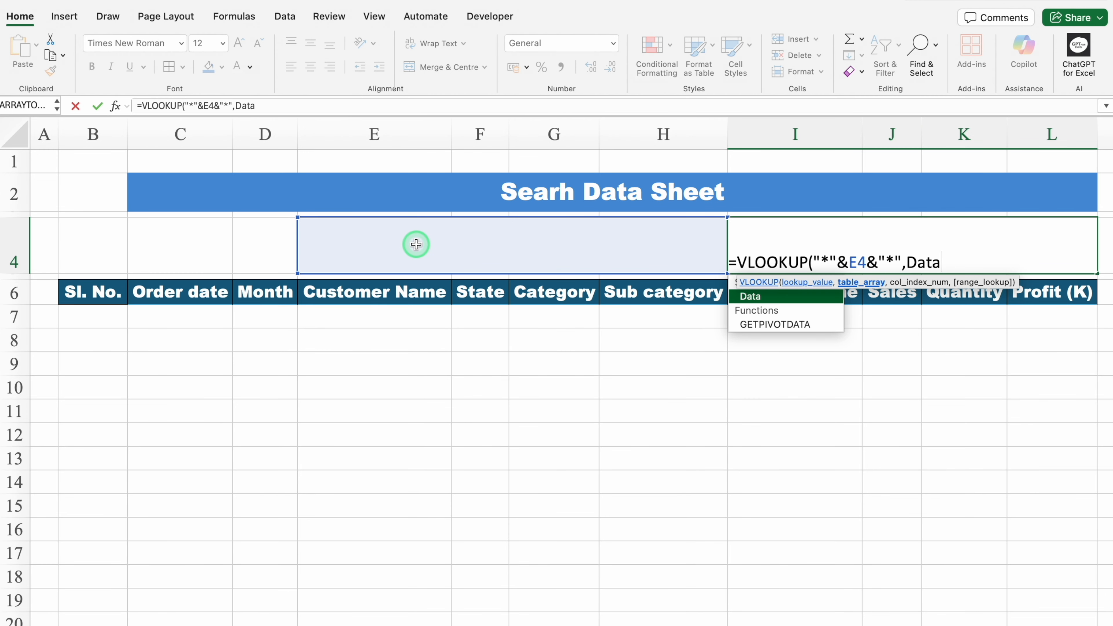
pyautogui.moveTo(826, 276); pyautogui.dragTo(827, 370)
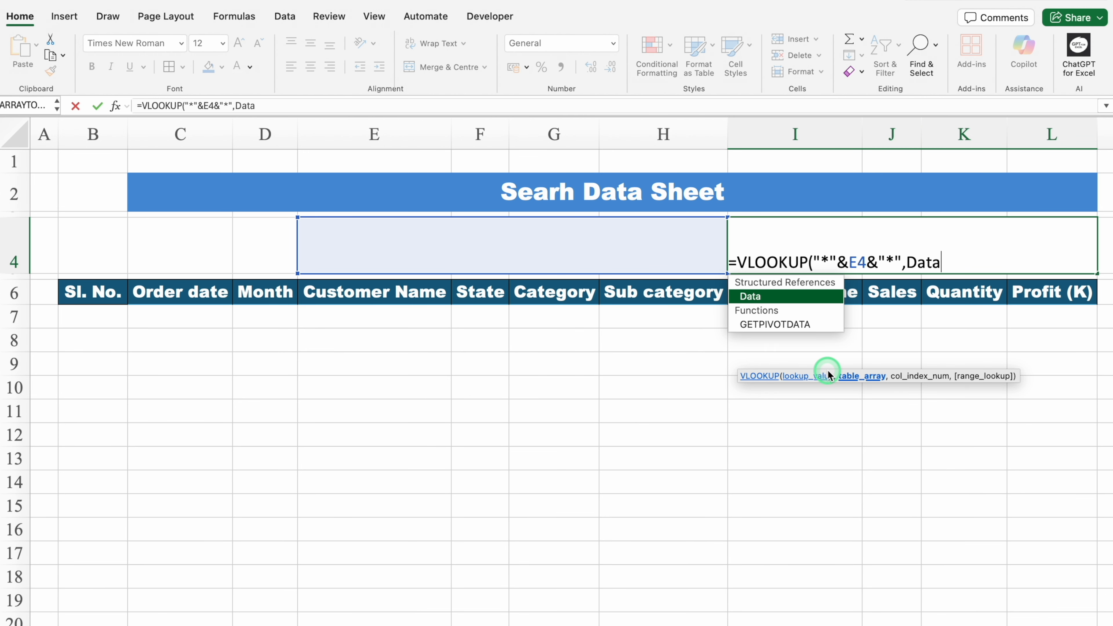
pyautogui.doubleClick(805, 299)
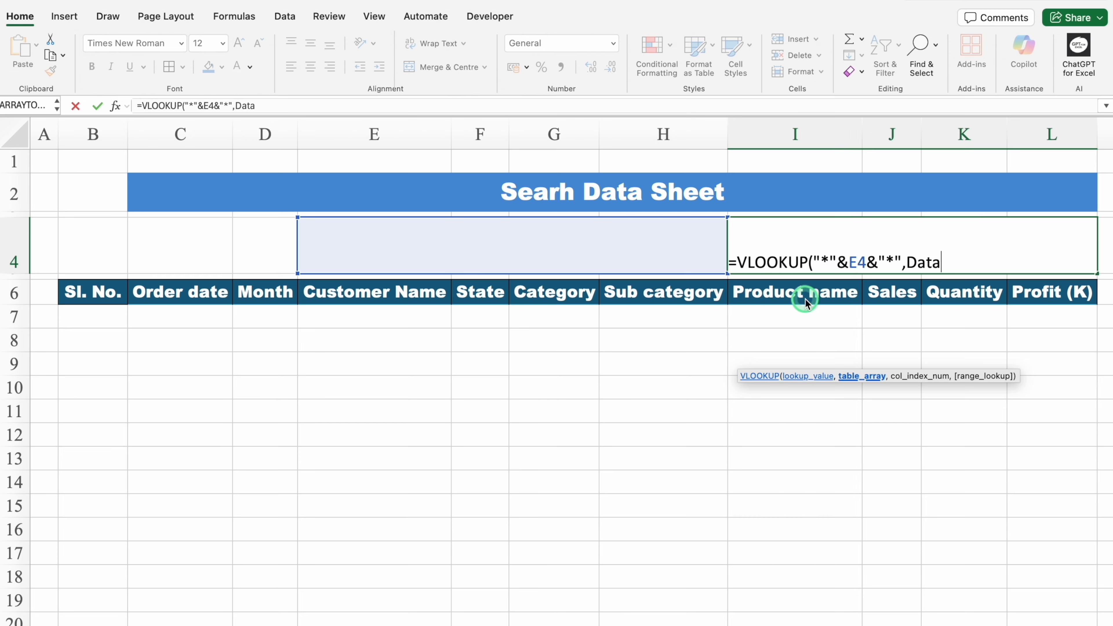
pyautogui.write(',')
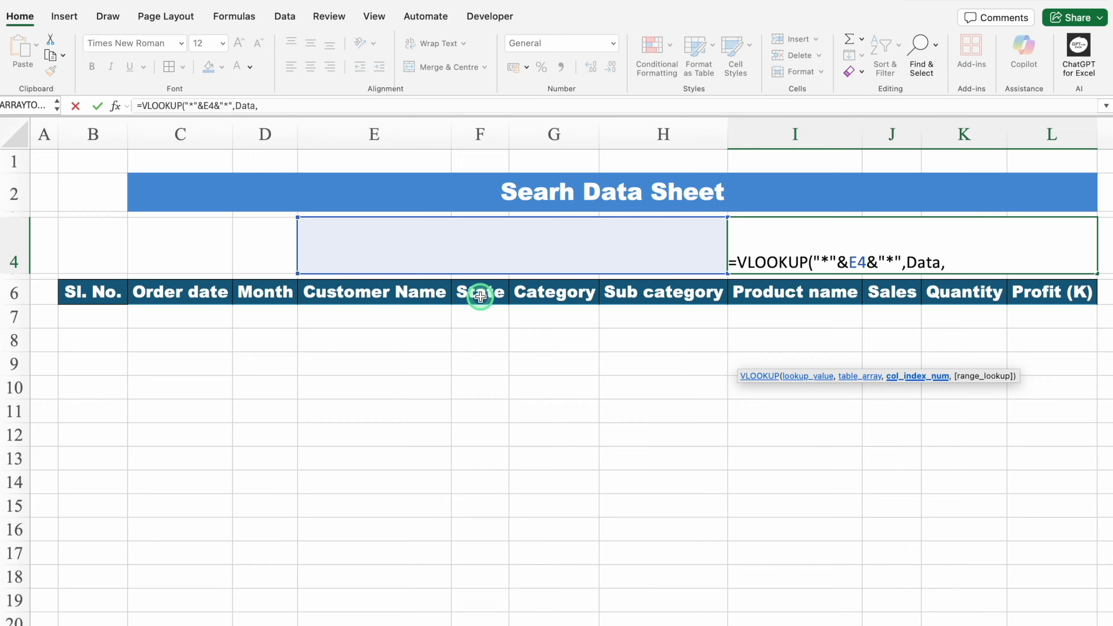
pyautogui.write('5,')
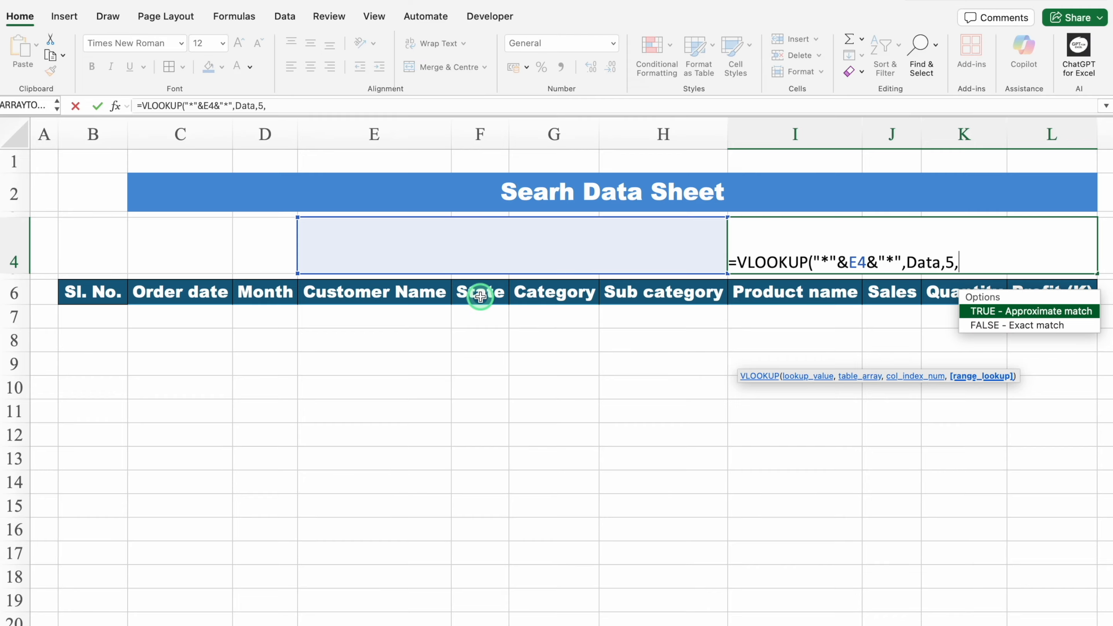
pyautogui.doubleClick(998, 325)
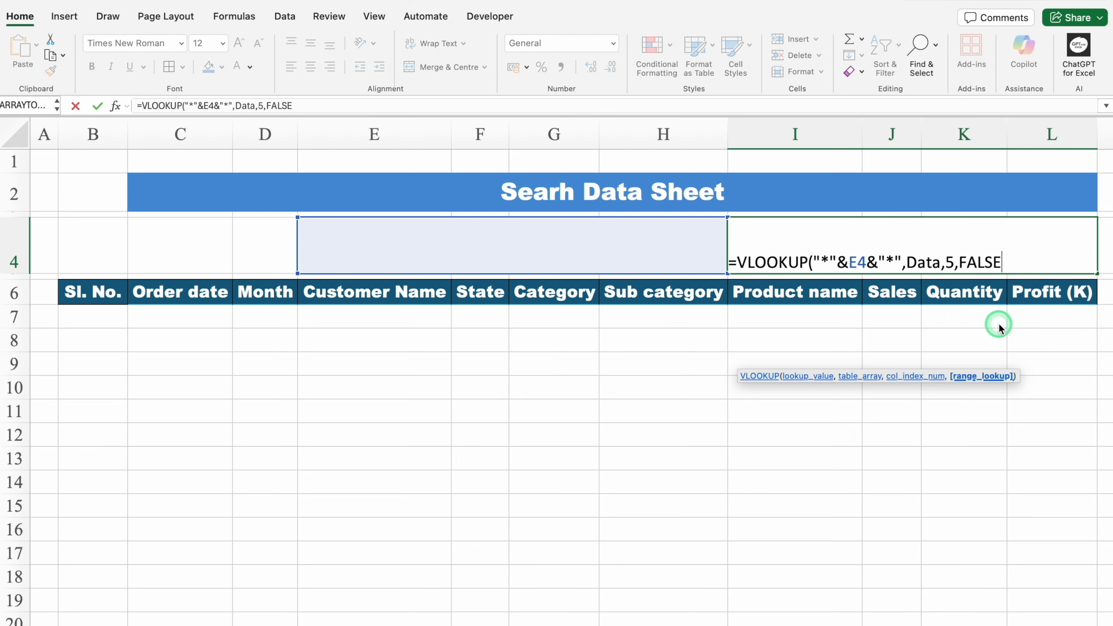
pyautogui.write(')')
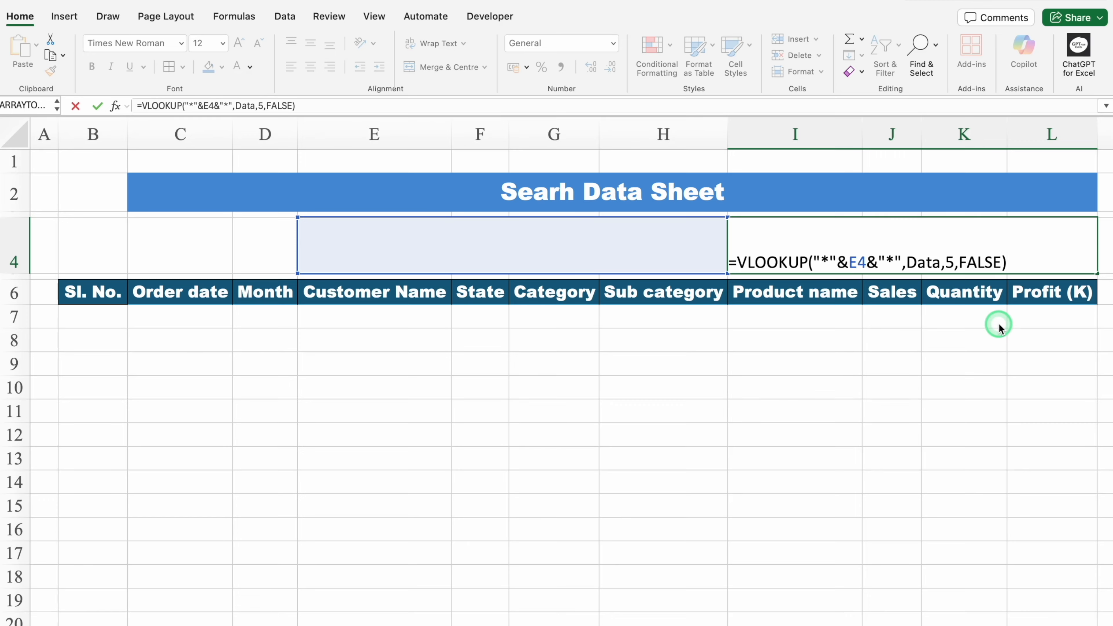
pyautogui.press('Return')
# Wrap I4's lookup in an IF that returns empty text when E4 is blank: =IF(E4="","",VLOOKUP("*"&E4&"*",Data,5,FALSE)).
pyautogui.click(920, 249)
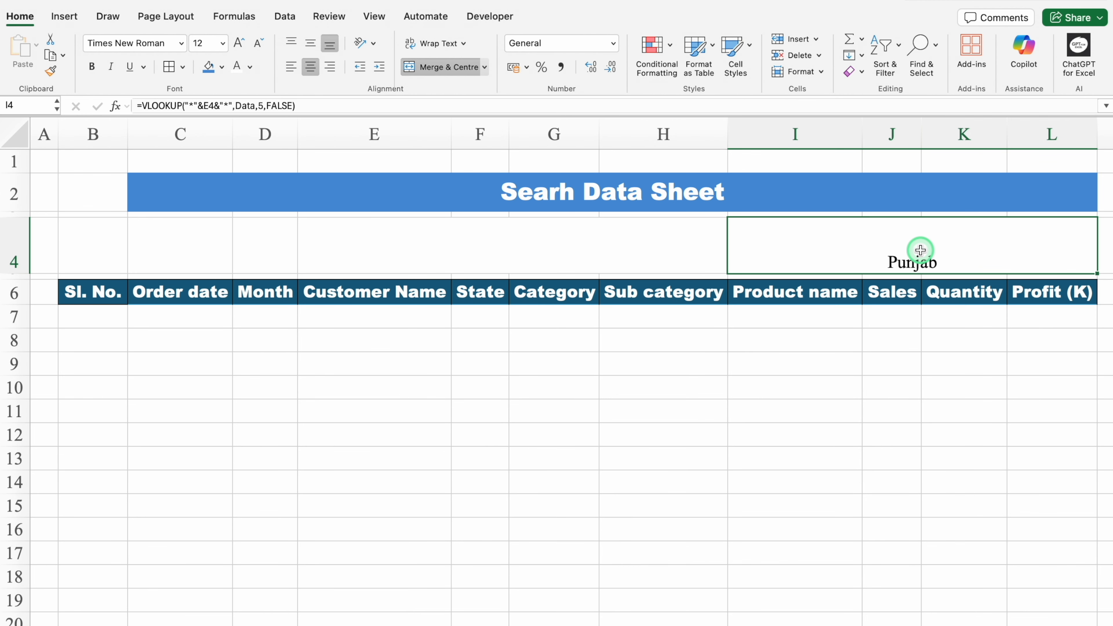
pyautogui.doubleClick(920, 250)
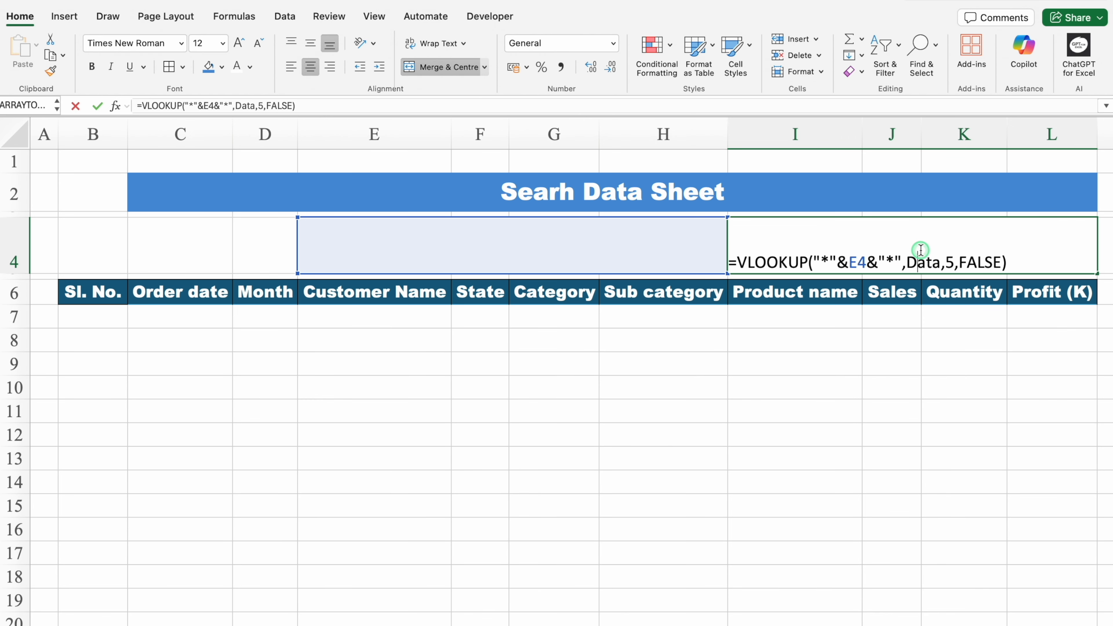
pyautogui.click(738, 262)
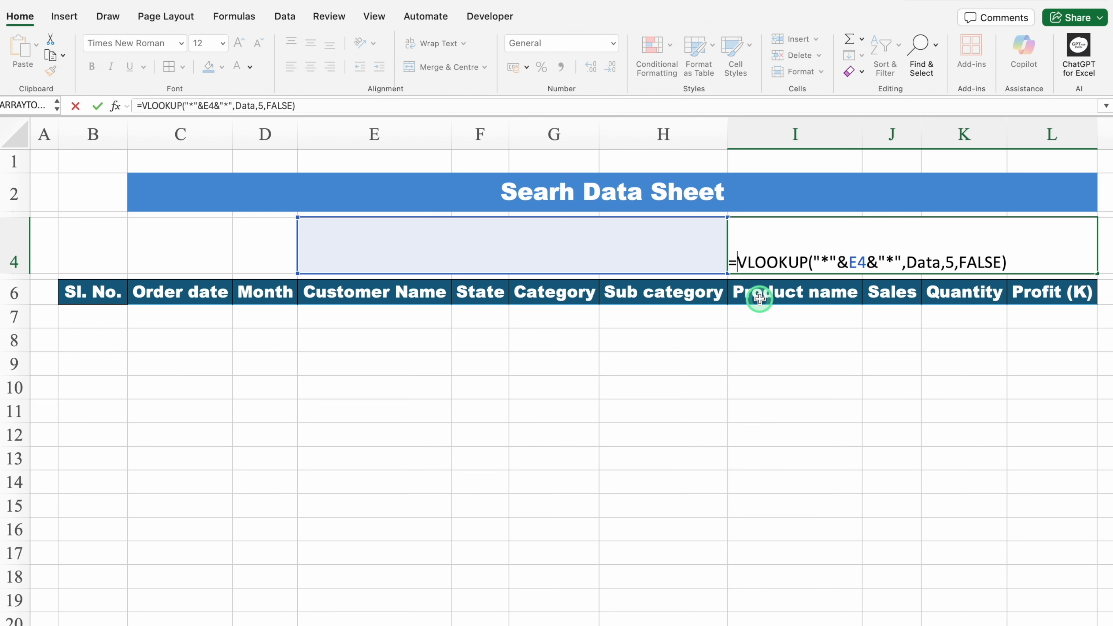
pyautogui.write('IF')
pyautogui.doubleClick(759, 297)
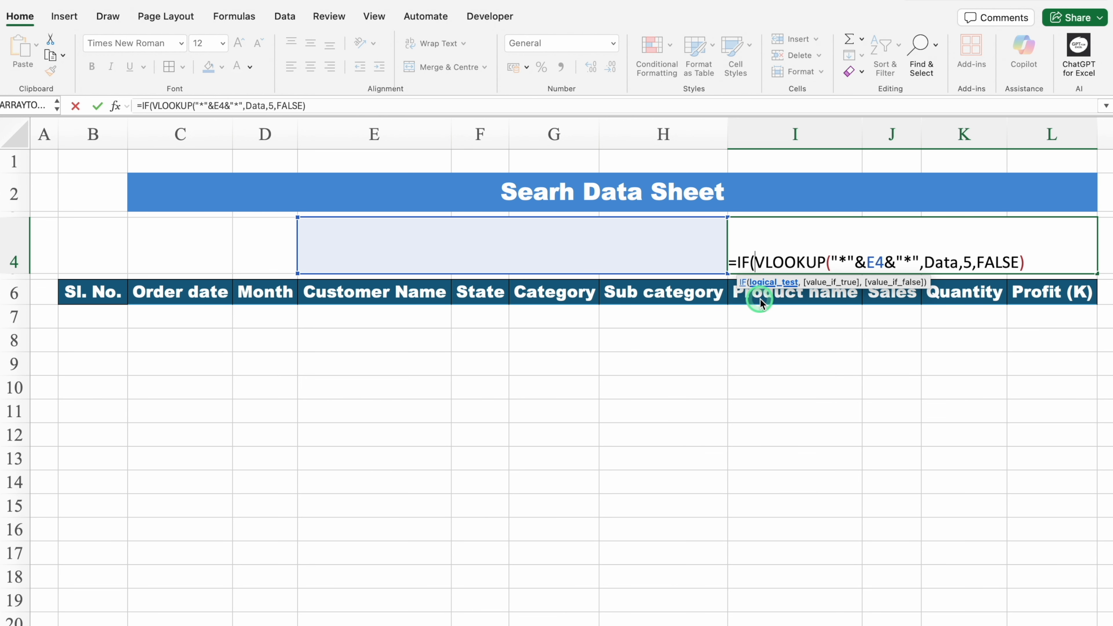
pyautogui.click(393, 246)
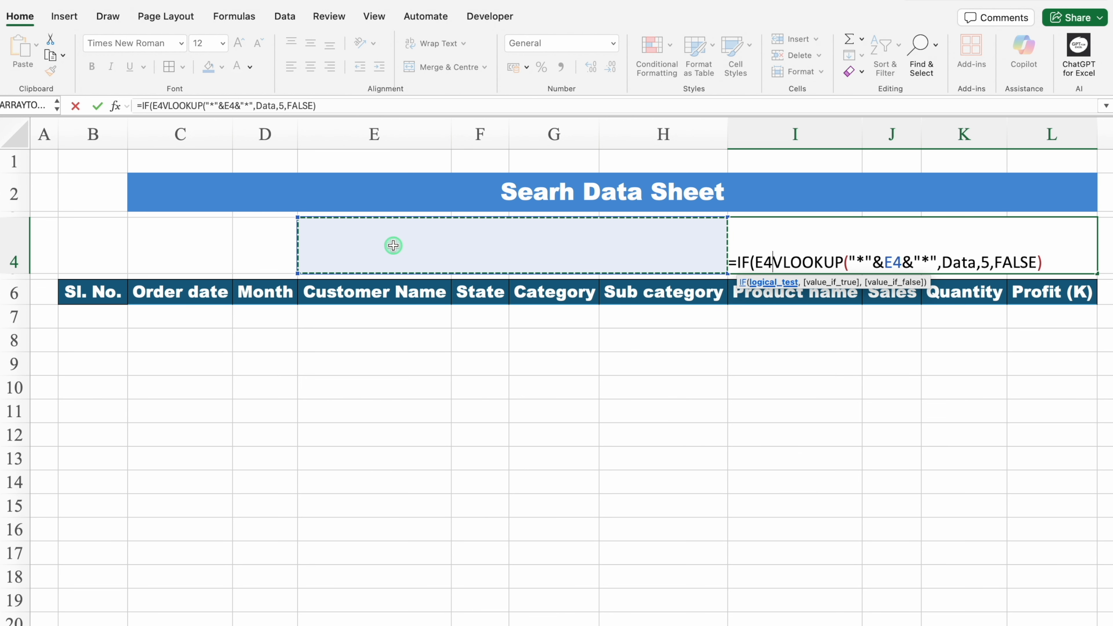
pyautogui.write('=')
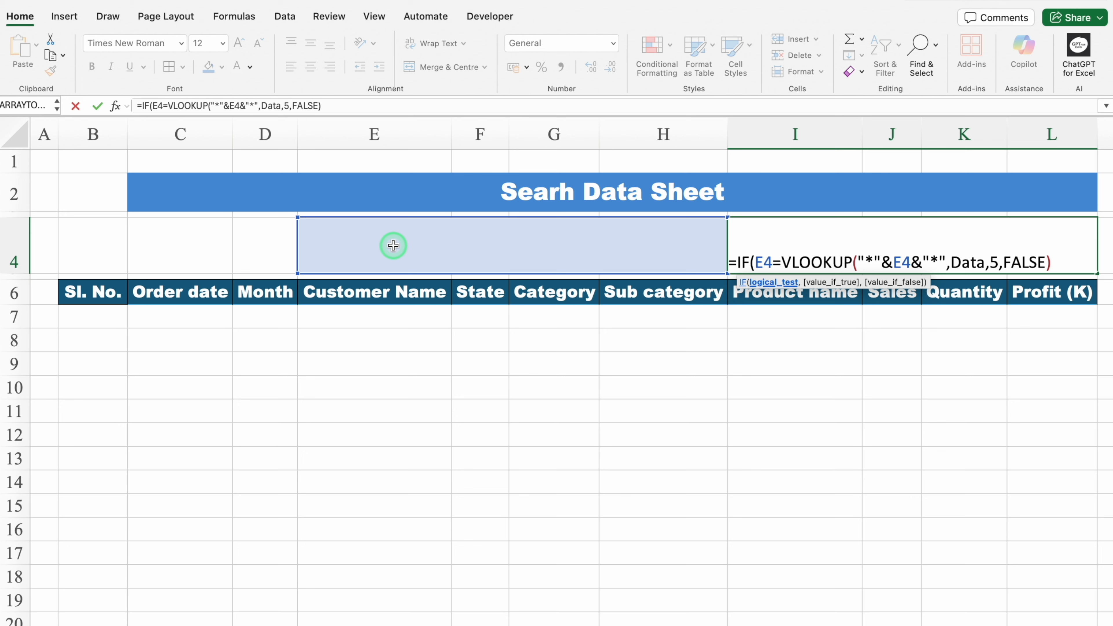
pyautogui.write('""')
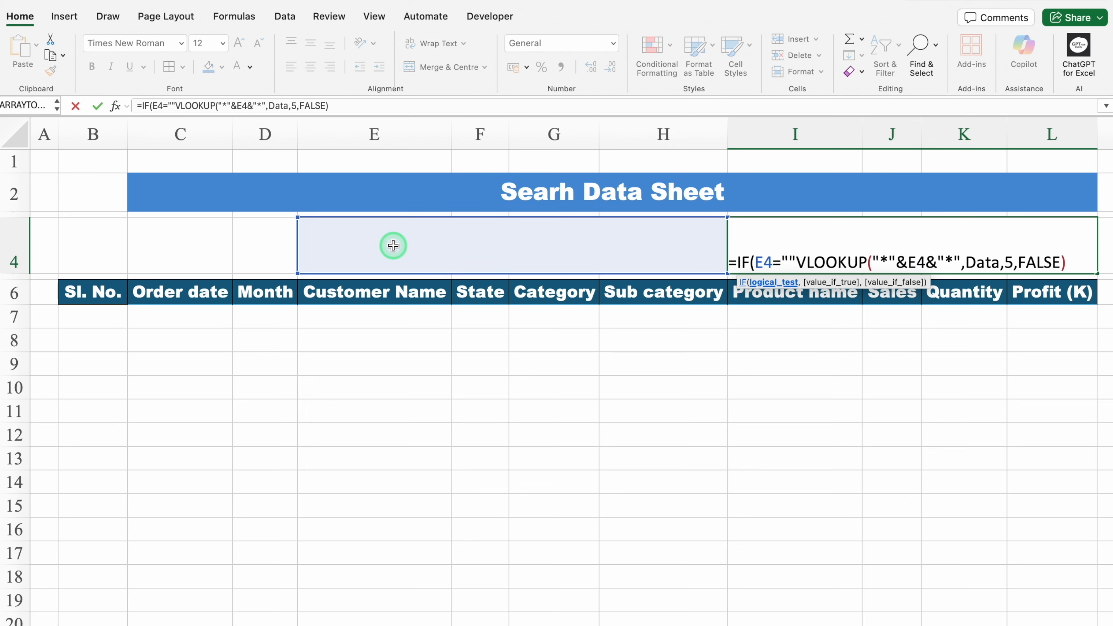
pyautogui.write(',')
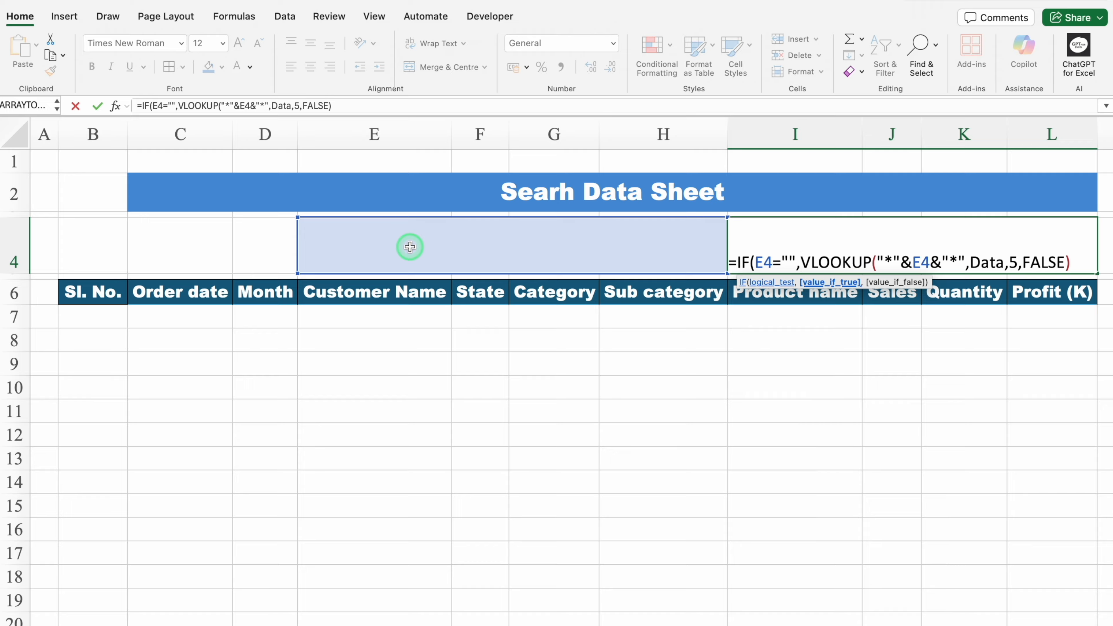
pyautogui.write('""')
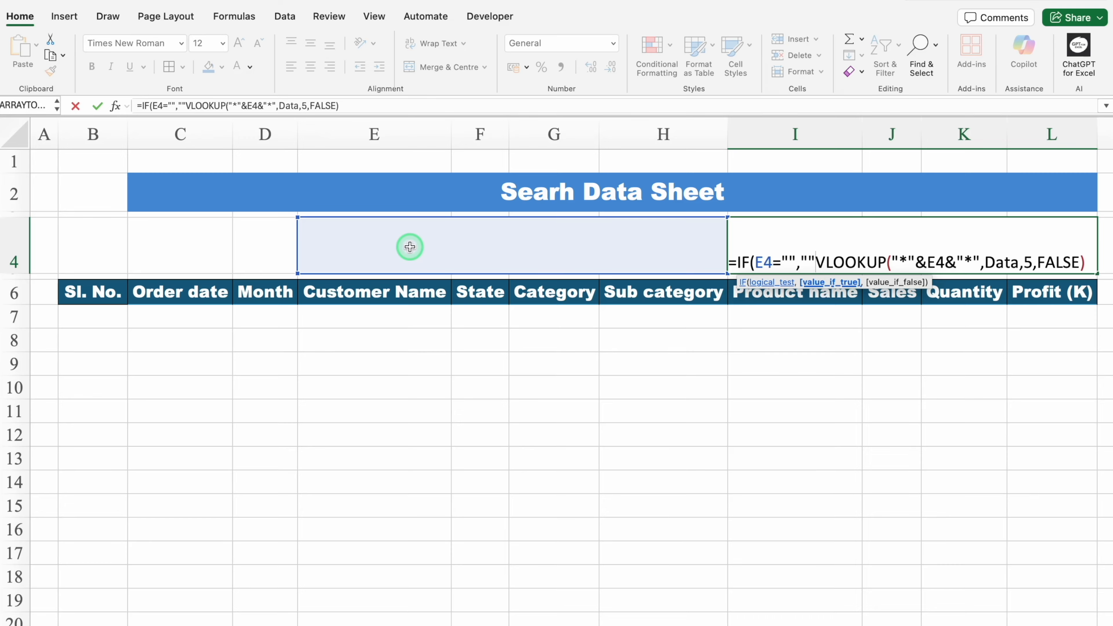
pyautogui.write(',')
pyautogui.click(1091, 259)
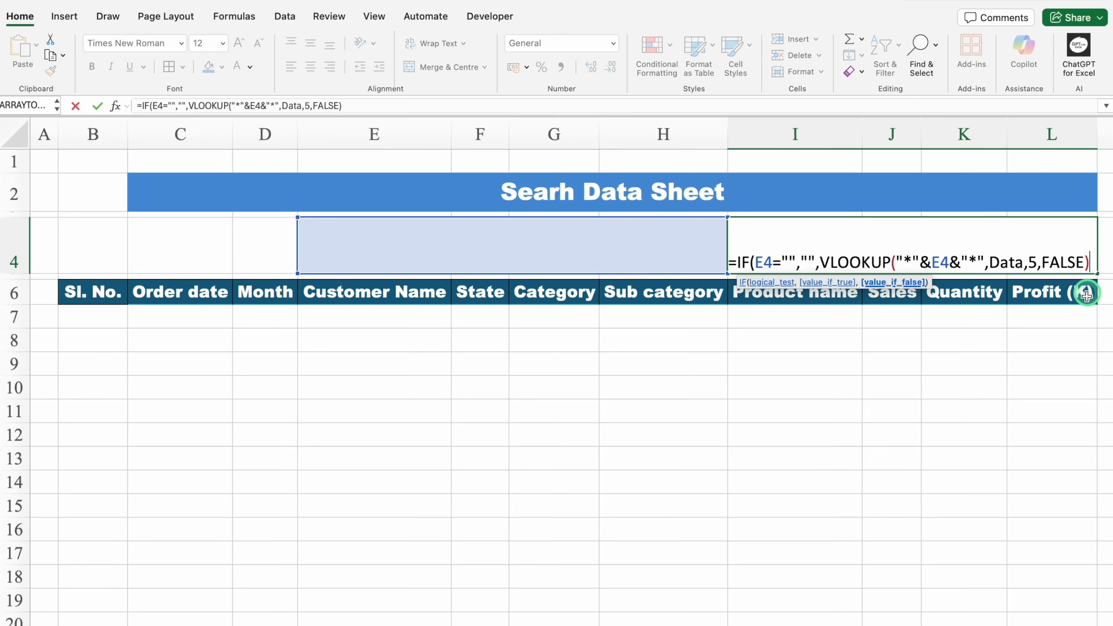
pyautogui.write(')')
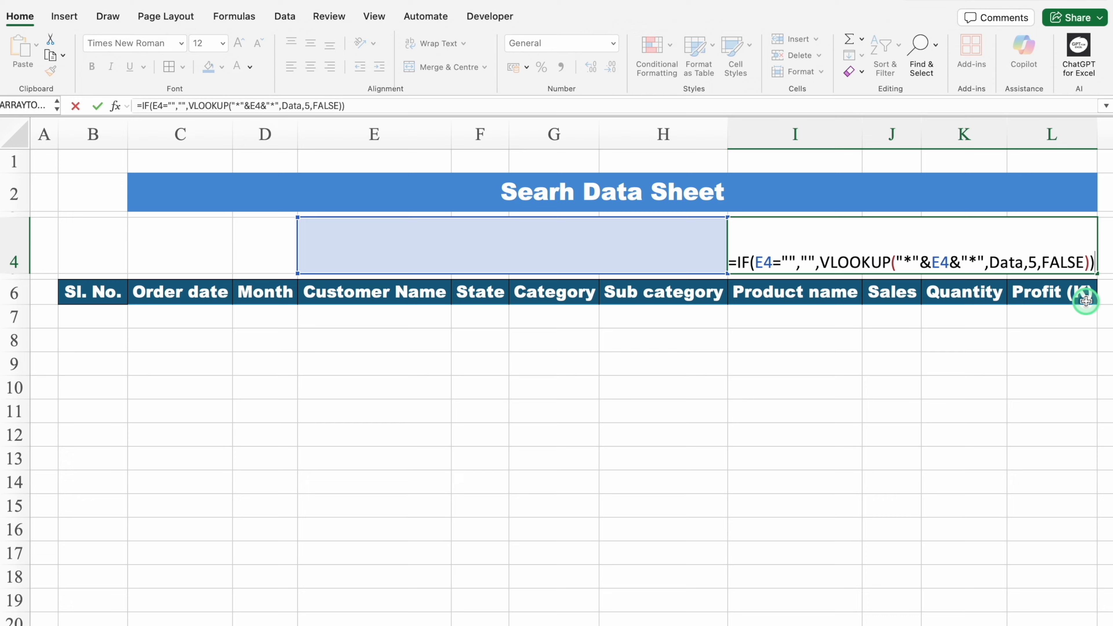
pyautogui.press('Return')
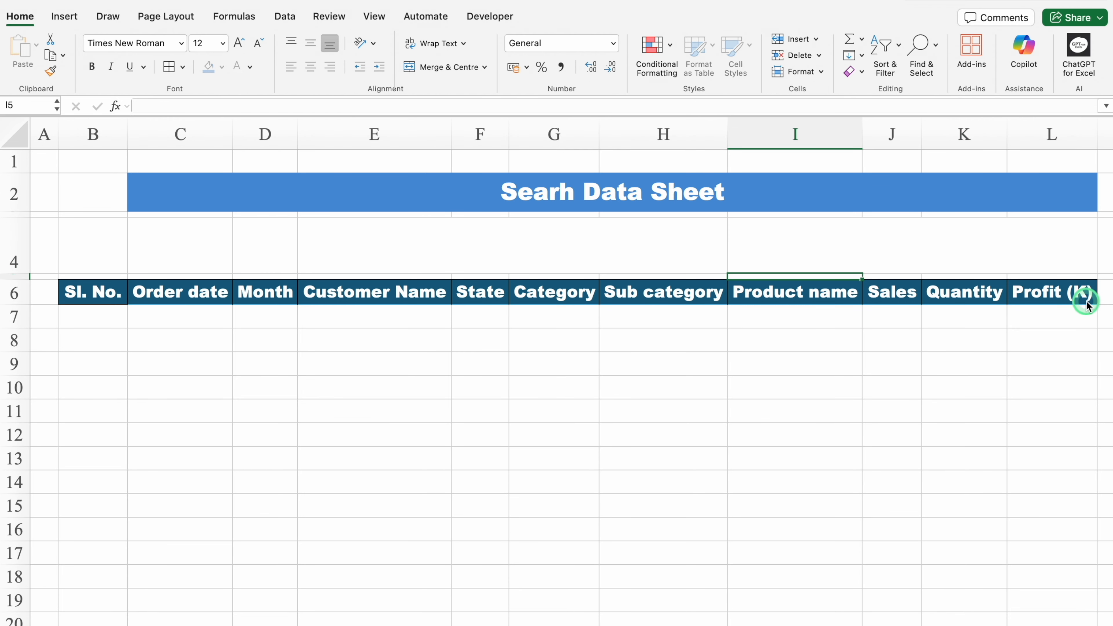
# Enter the partial state name Pun in the merged search cell E4 to test the lookup.
pyautogui.click(649, 252)
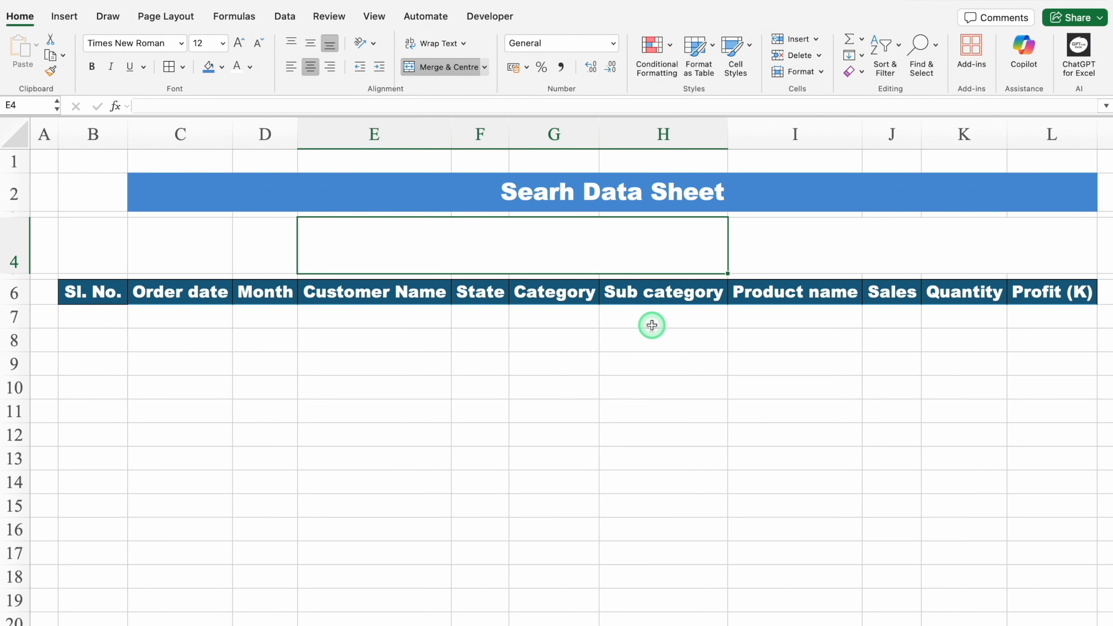
pyautogui.write('Pun')
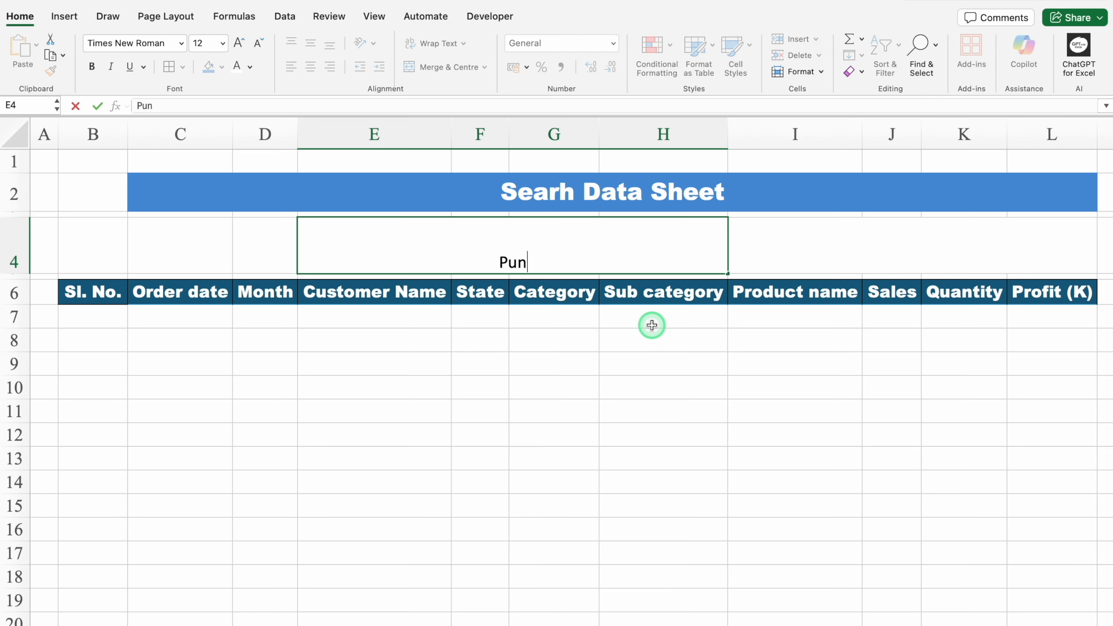
pyautogui.press('Return')
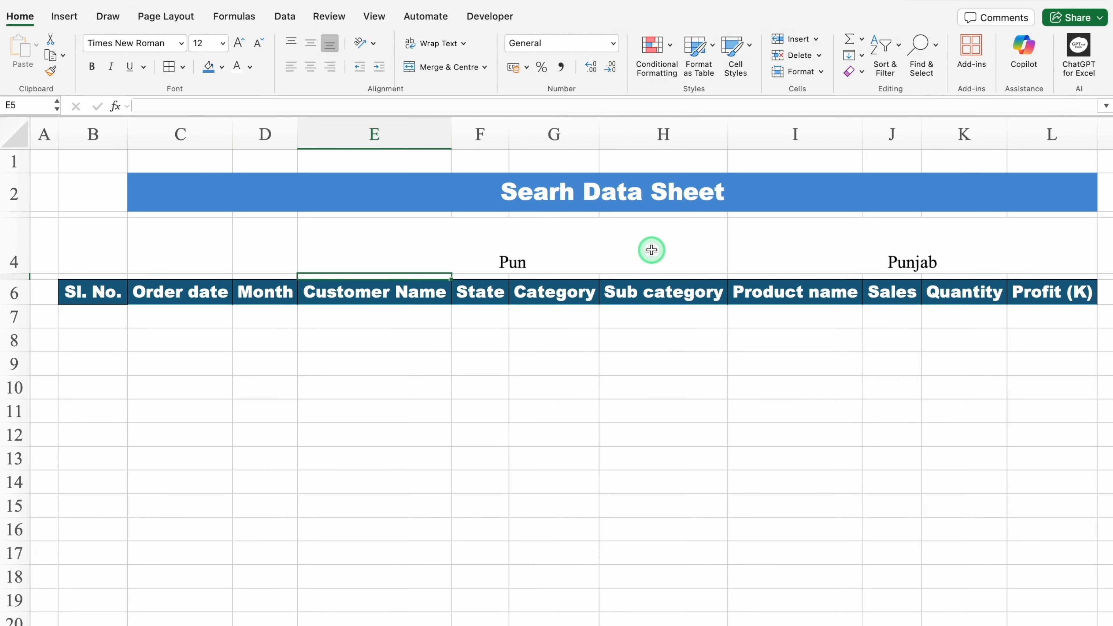
# Middle-align the contents of every cell in the Search Data sheet vertically.
pyautogui.click(651, 250)
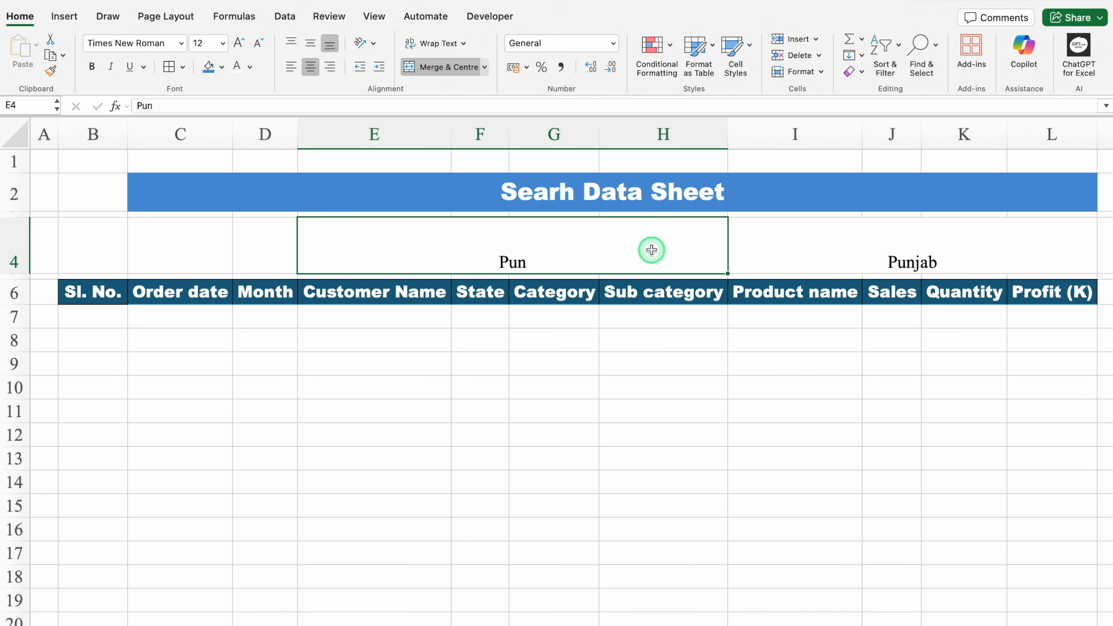
pyautogui.click(15, 135)
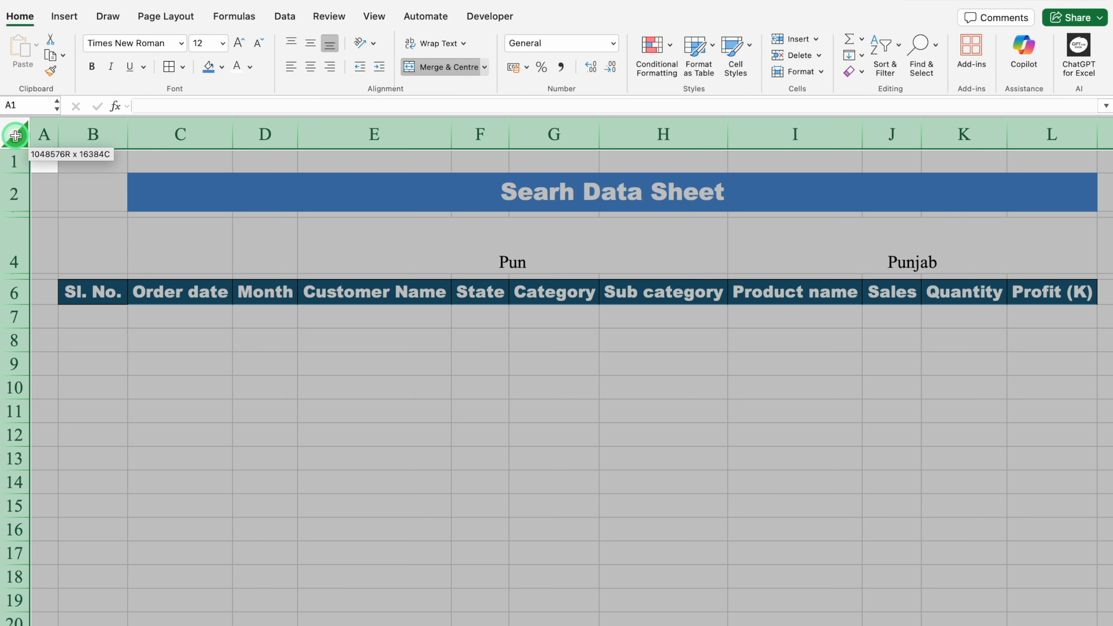
pyautogui.click(310, 43)
# Test the lookup by entering Del and then USA in the merged search cell E4.
pyautogui.click(533, 257)
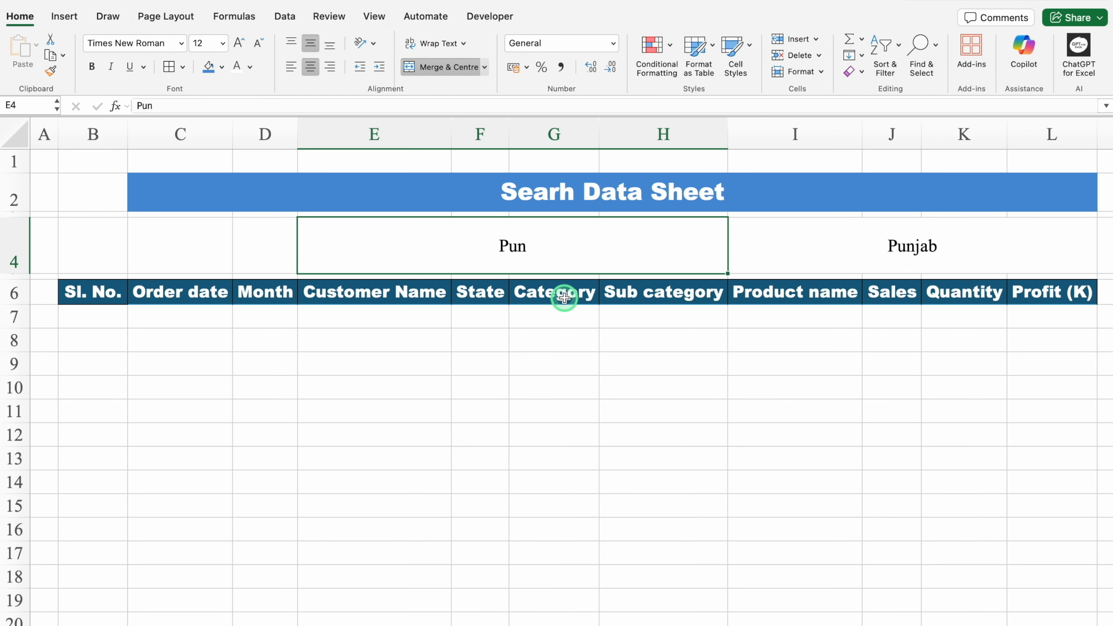
pyautogui.write('Del')
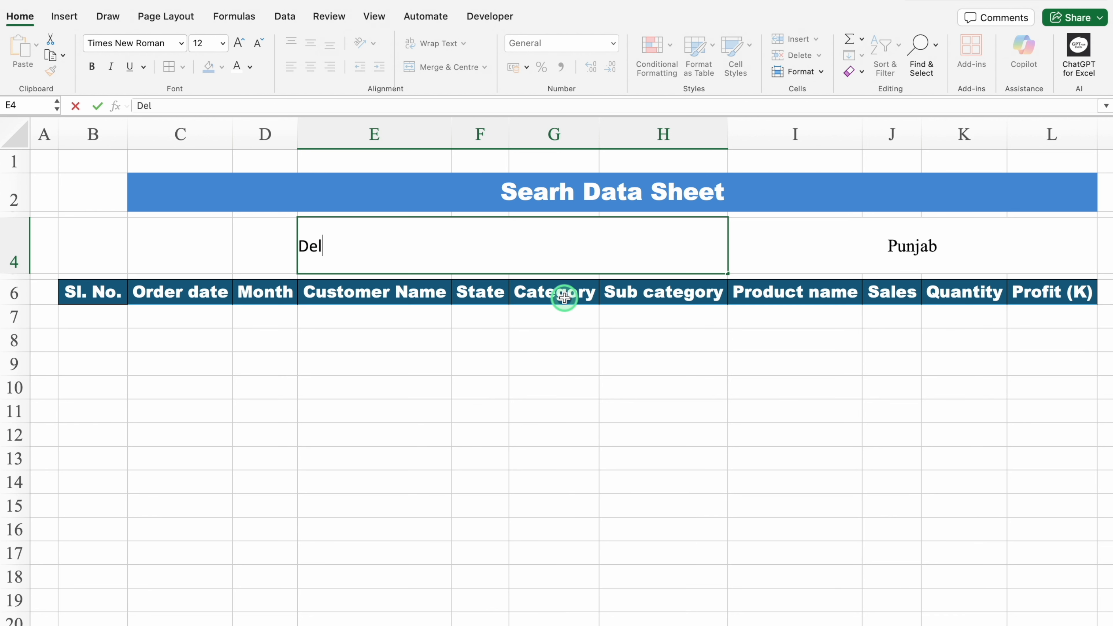
pyautogui.press('Return')
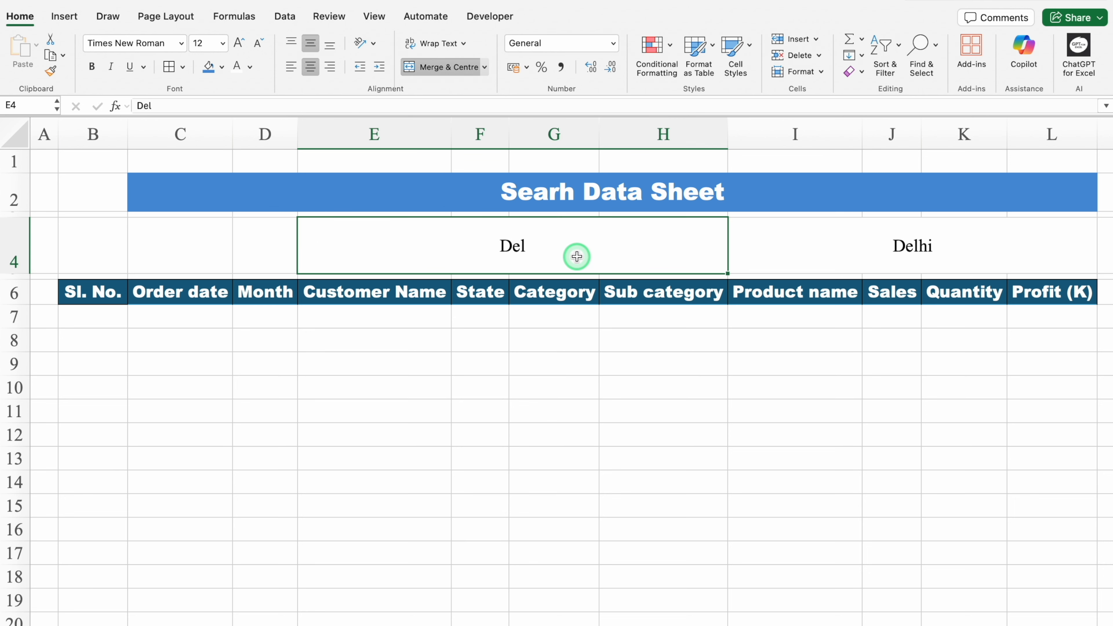
pyautogui.write('USA')
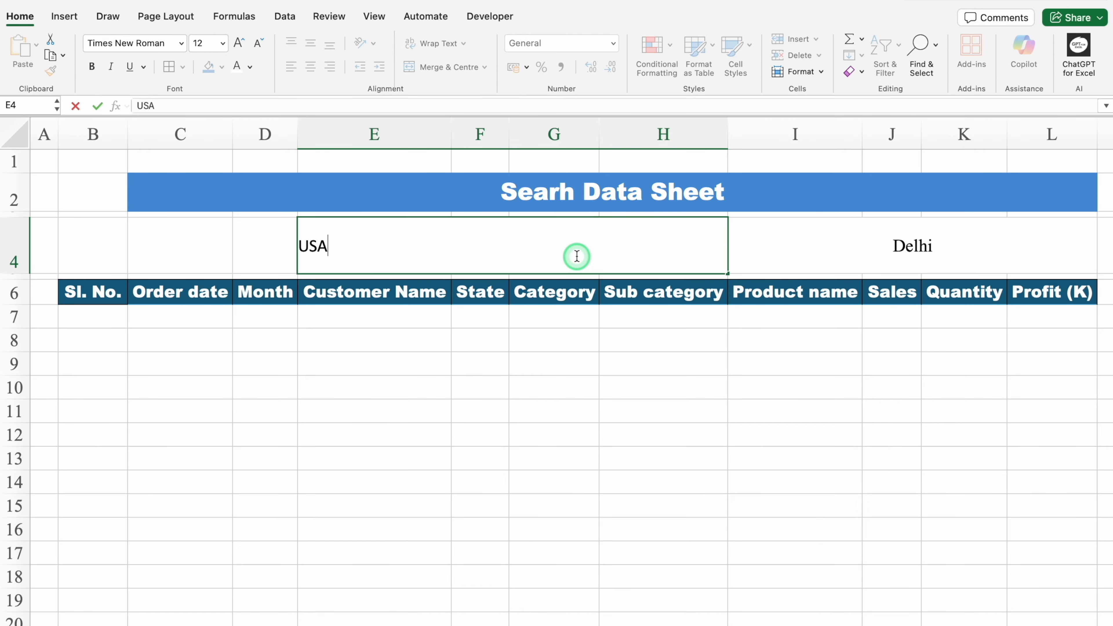
pyautogui.press('Return')
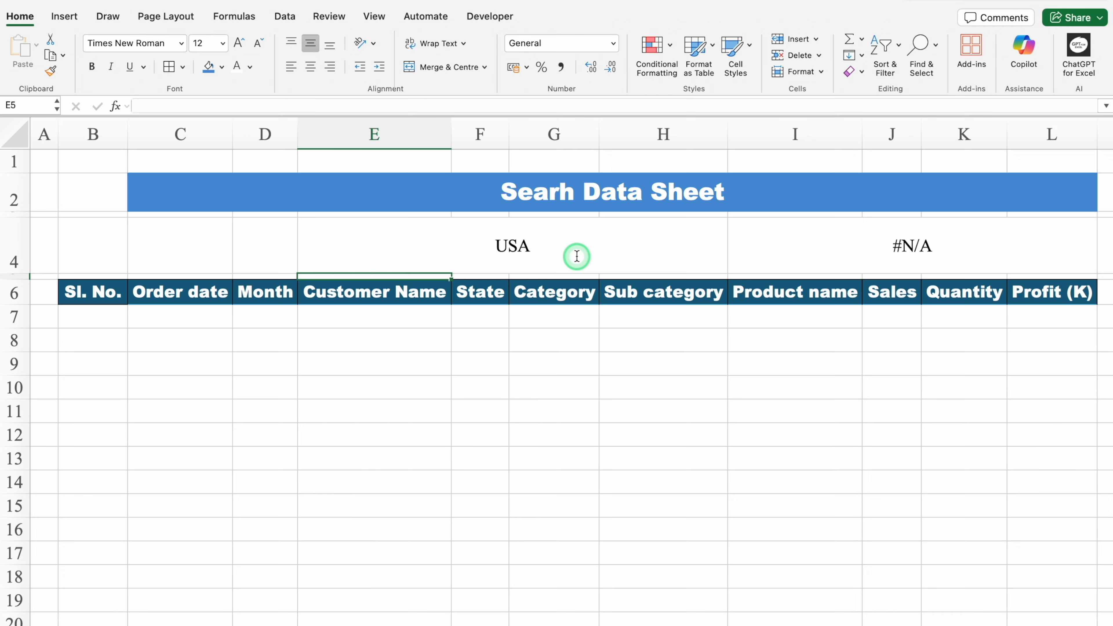
# Wrap I4's formula in IFERROR with the fallback text "No Data": =IFERROR(IF(E4="","",VLOOKUP("*"&E4&"*",Data,5,FALSE)),"No Data").
pyautogui.click(807, 238)
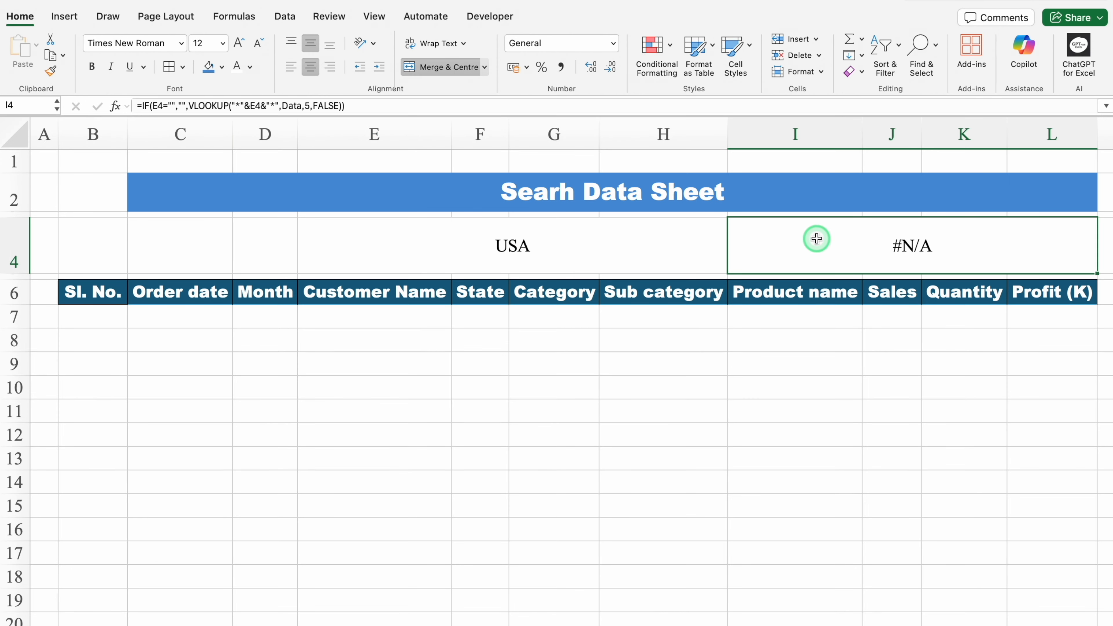
pyautogui.doubleClick(816, 239)
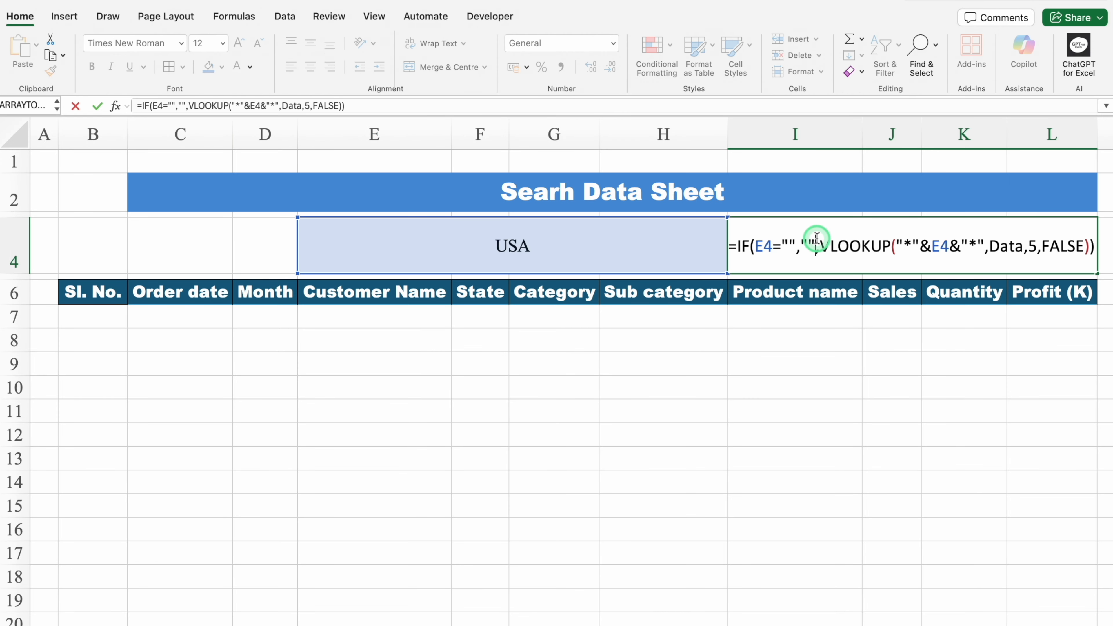
pyautogui.click(738, 247)
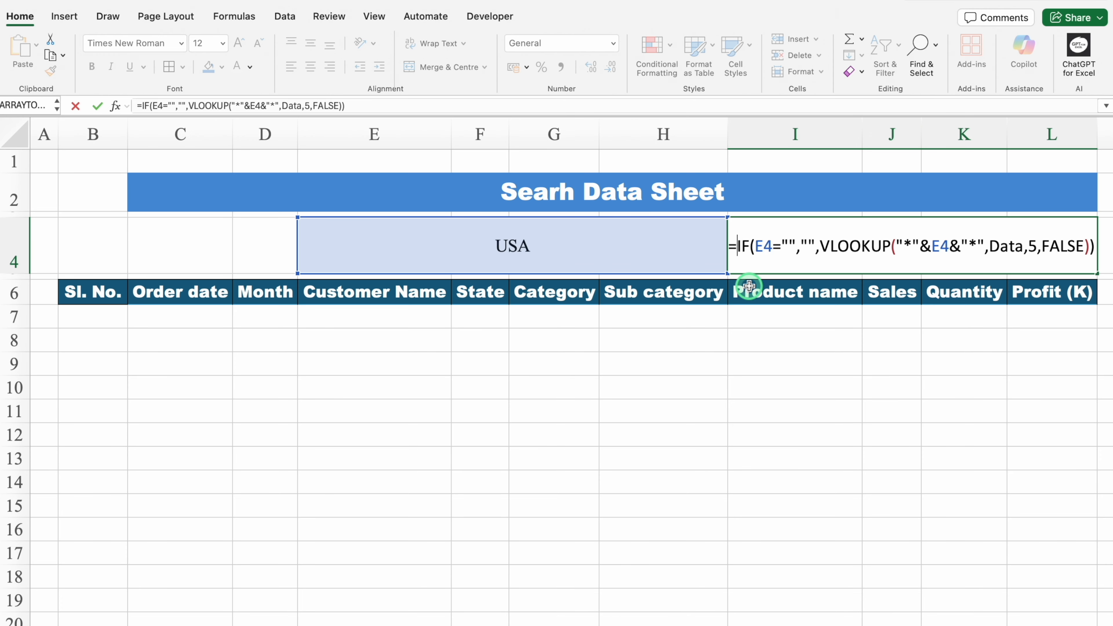
pyautogui.write('IFE')
pyautogui.doubleClick(761, 295)
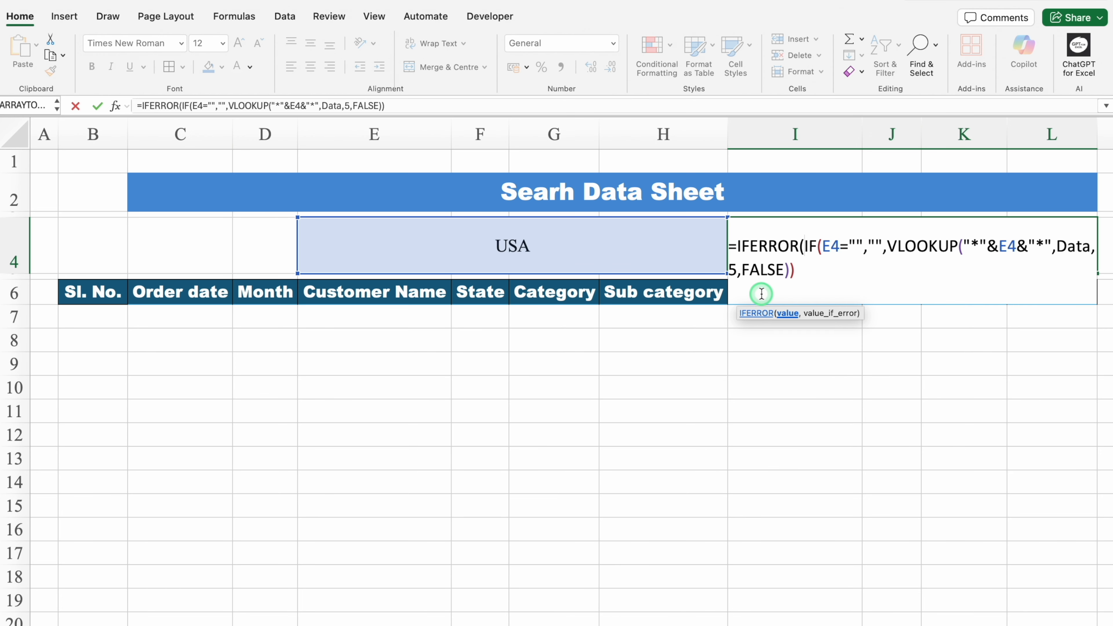
pyautogui.click(795, 269)
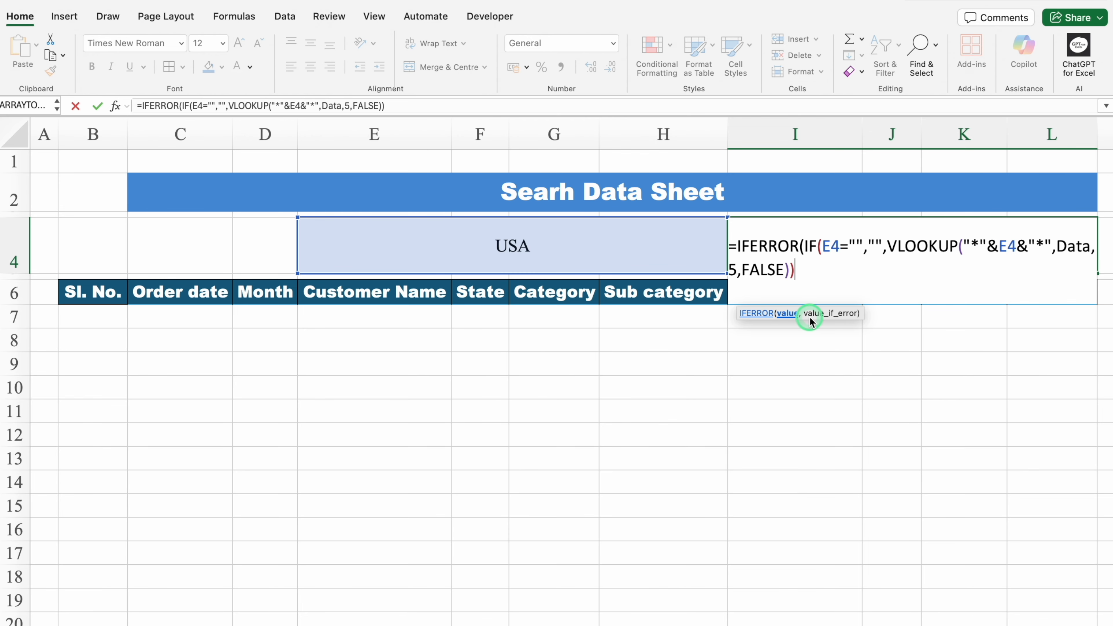
pyautogui.write(',"No Dat')
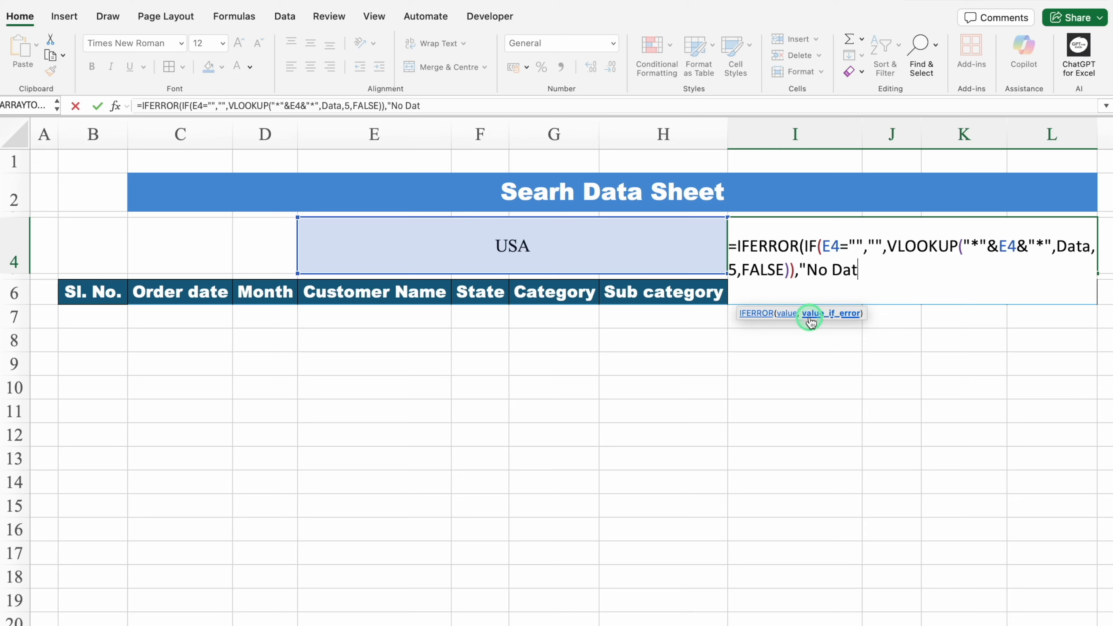
pyautogui.write('a")')
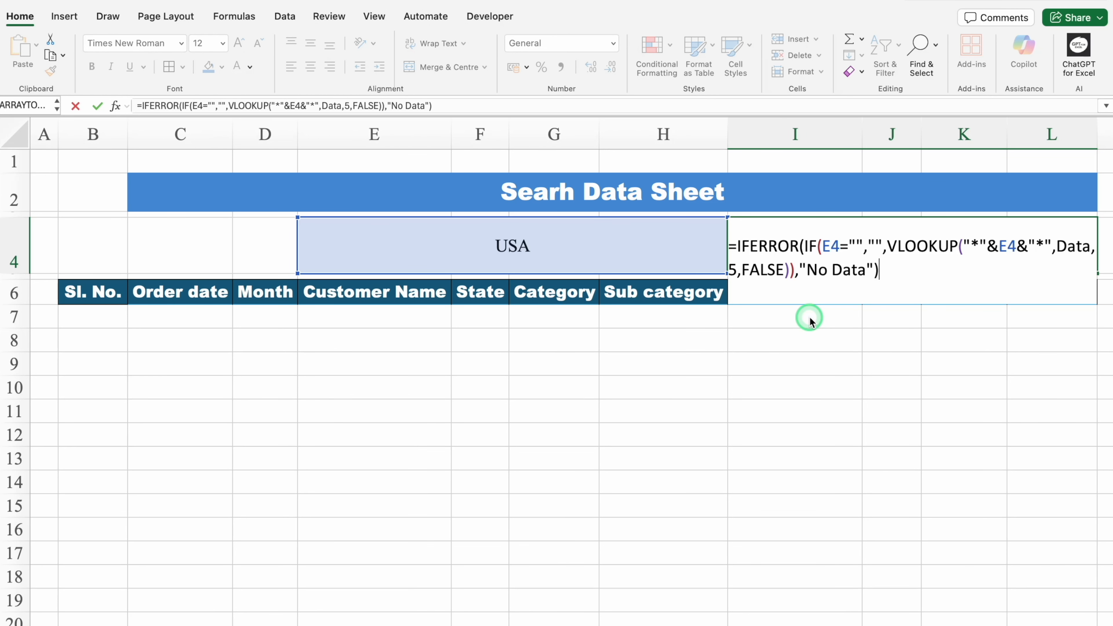
pyautogui.press('Return')
# Start a conditional formatting rule on merged cell I4 for cell values equal to No Data.
pyautogui.click(865, 248)
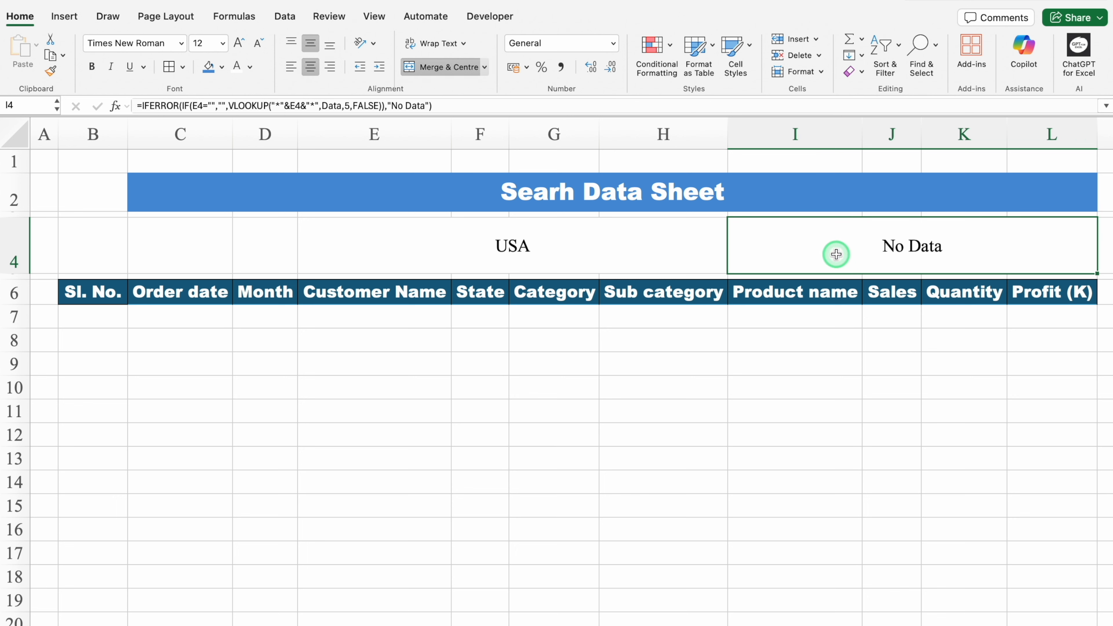
pyautogui.click(670, 45)
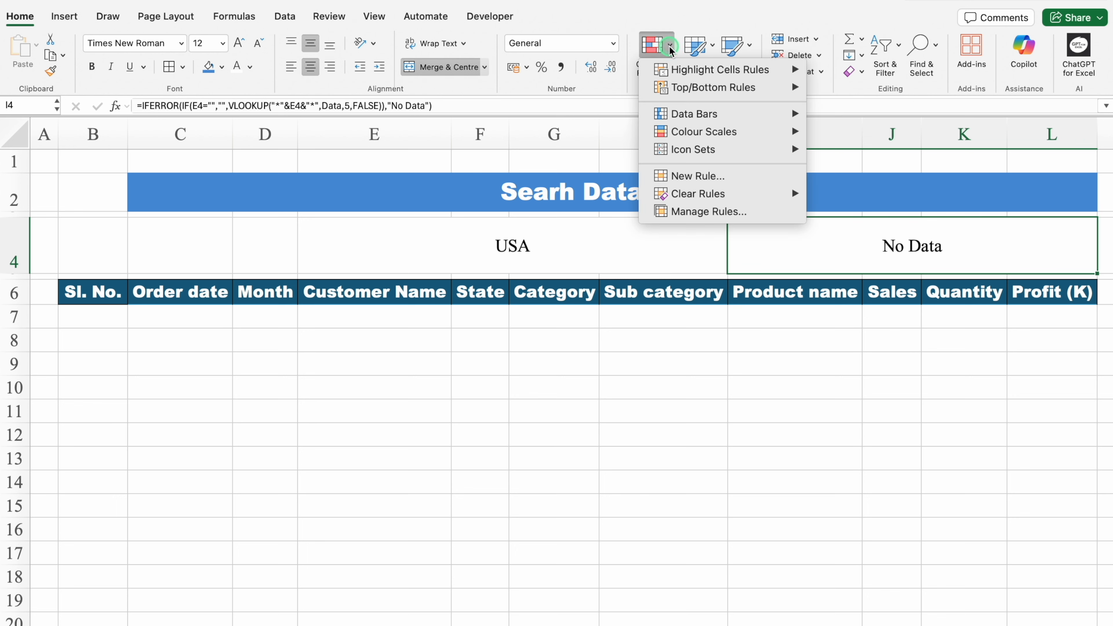
pyautogui.moveTo(678, 69)
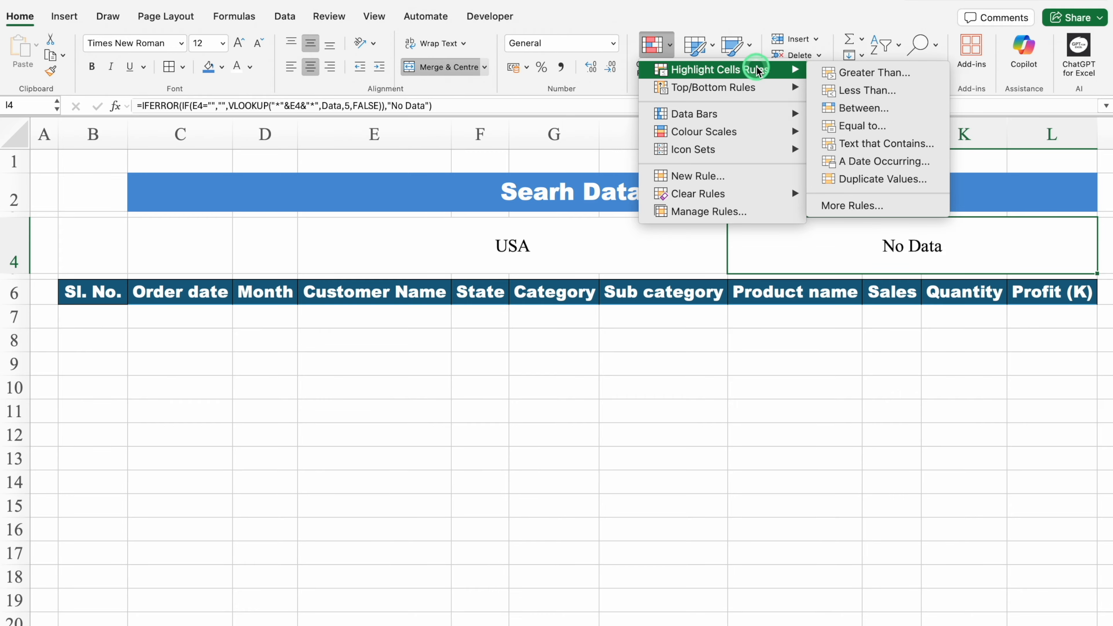
pyautogui.click(897, 127)
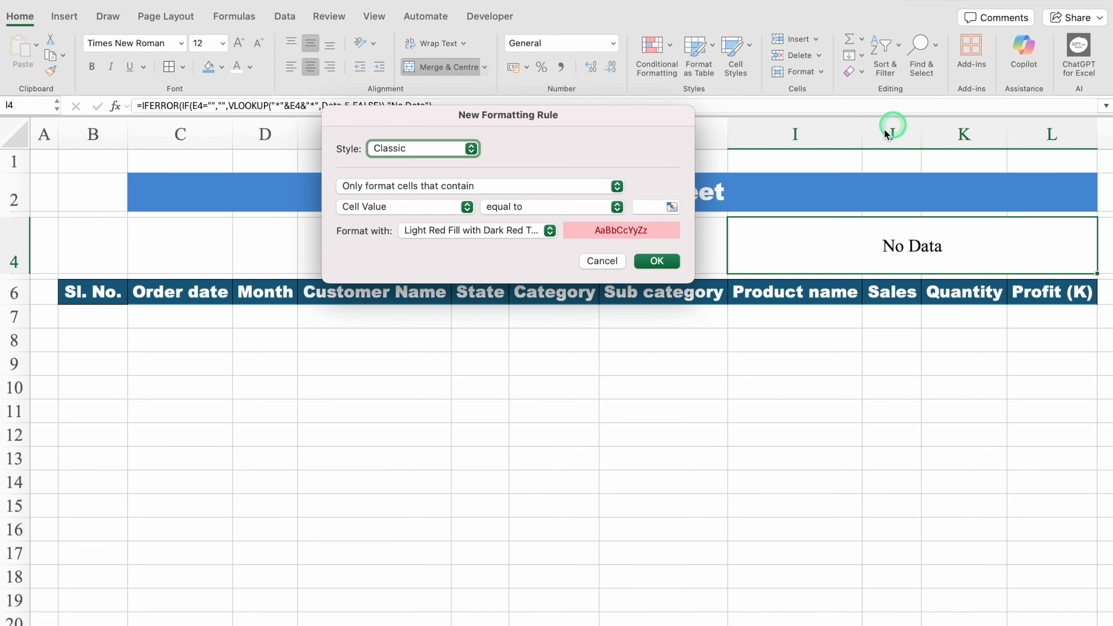
pyautogui.write('No Da')
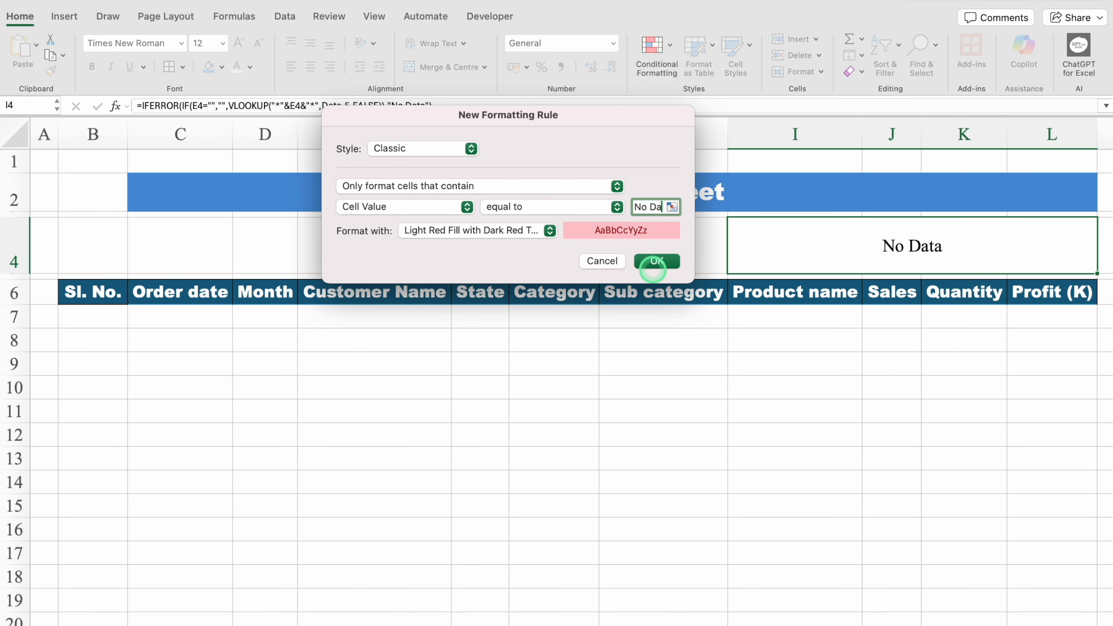
# Give the No Data rule a customised format with a red fill and white font, and apply it.
pyautogui.click(550, 231)
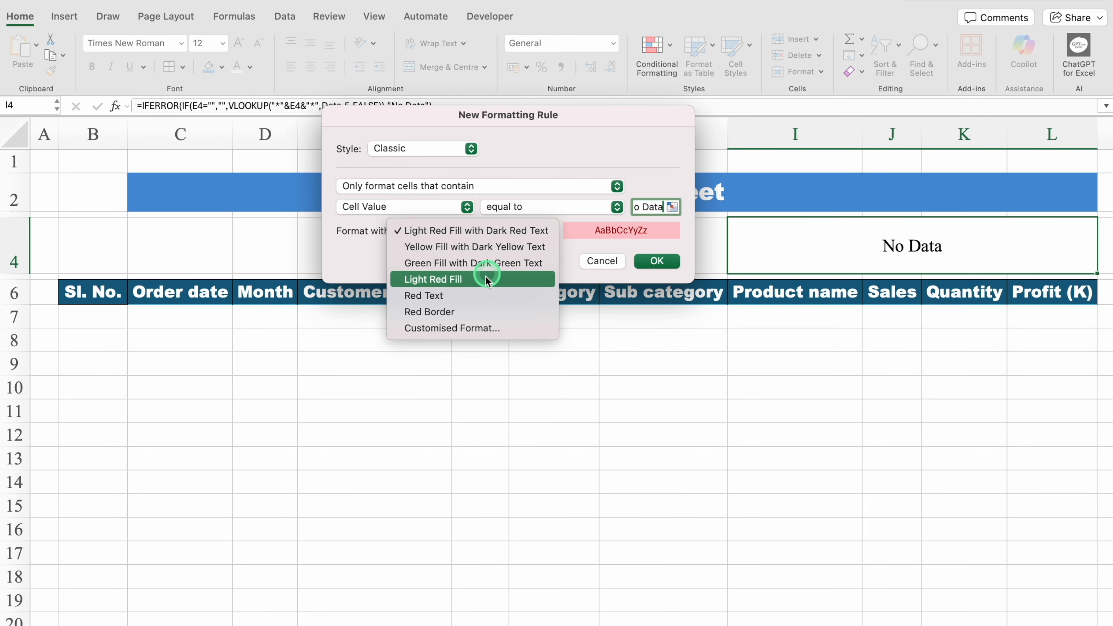
pyautogui.click(468, 329)
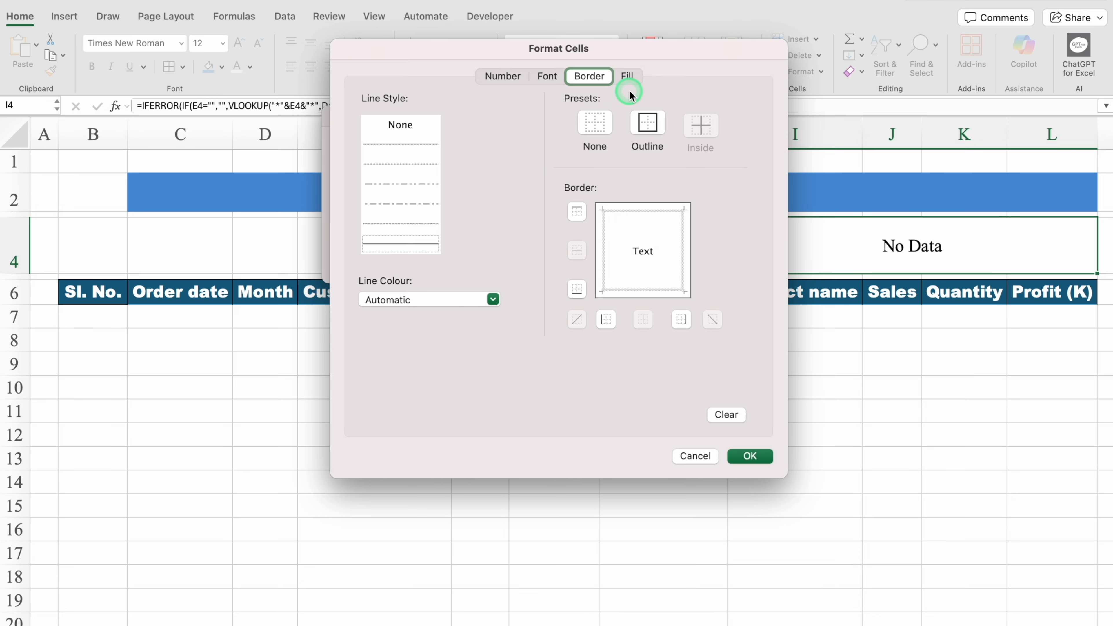
pyautogui.click(626, 75)
pyautogui.click(512, 131)
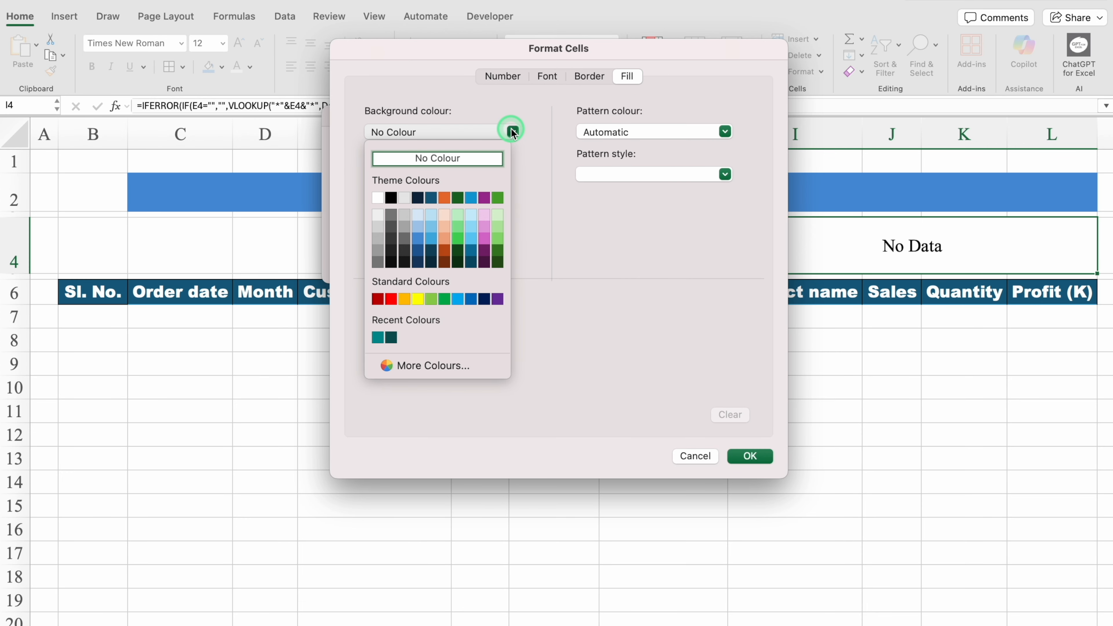
pyautogui.click(391, 298)
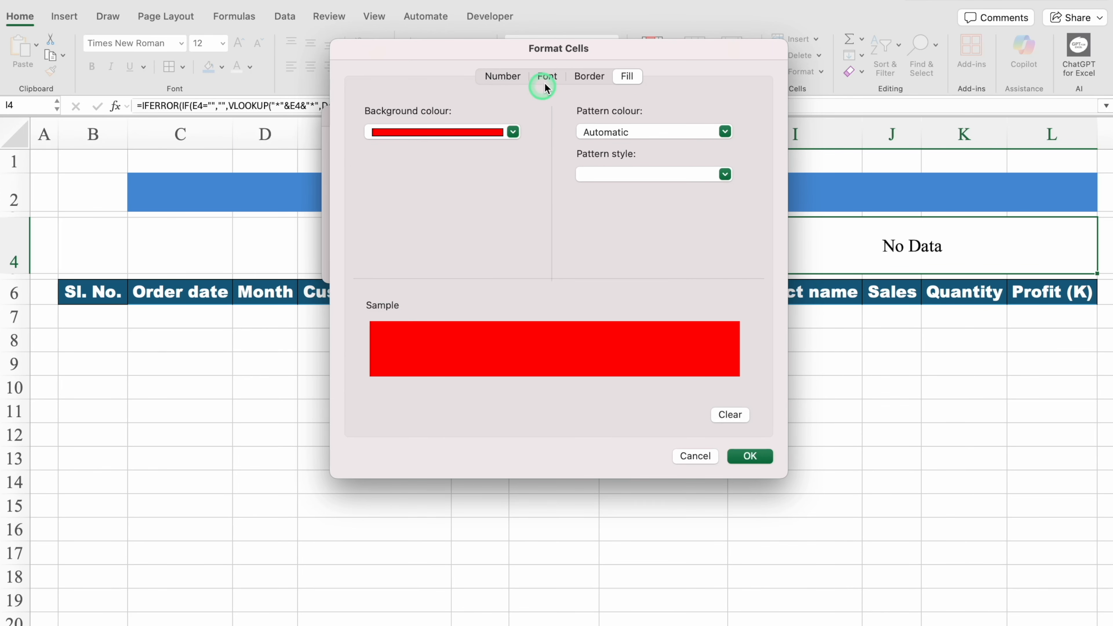
pyautogui.click(547, 77)
pyautogui.click(652, 246)
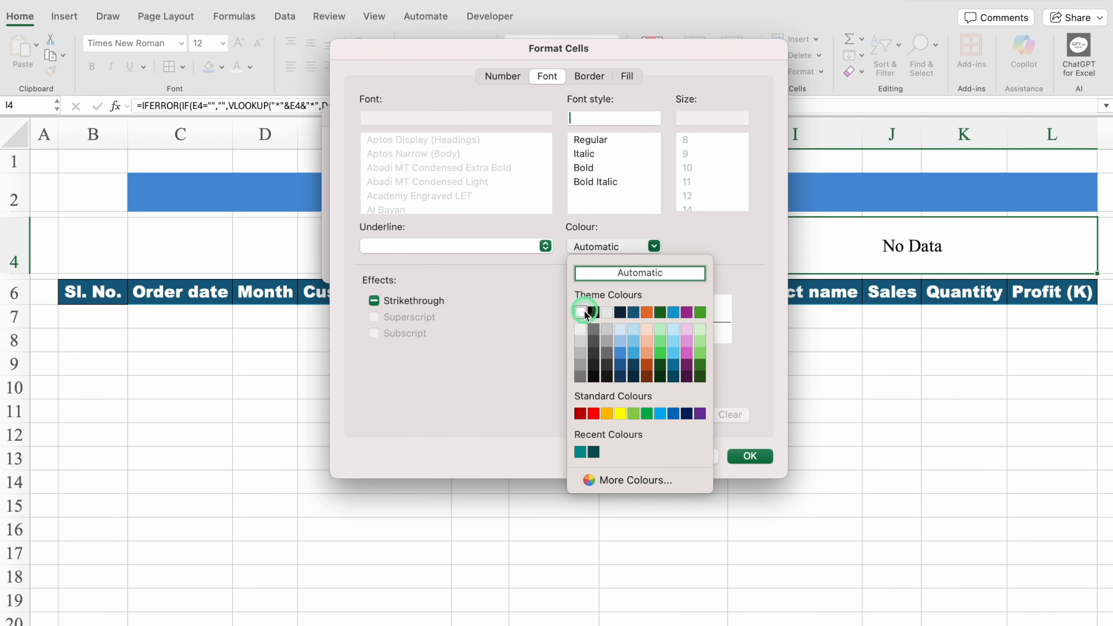
pyautogui.click(579, 313)
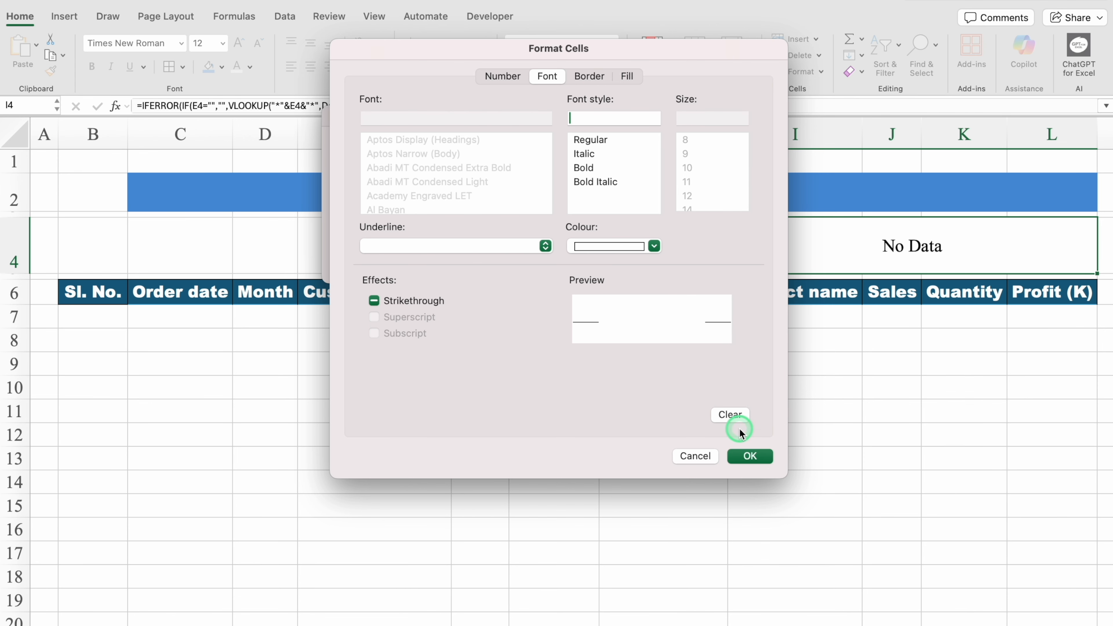
pyautogui.click(749, 456)
pyautogui.click(657, 258)
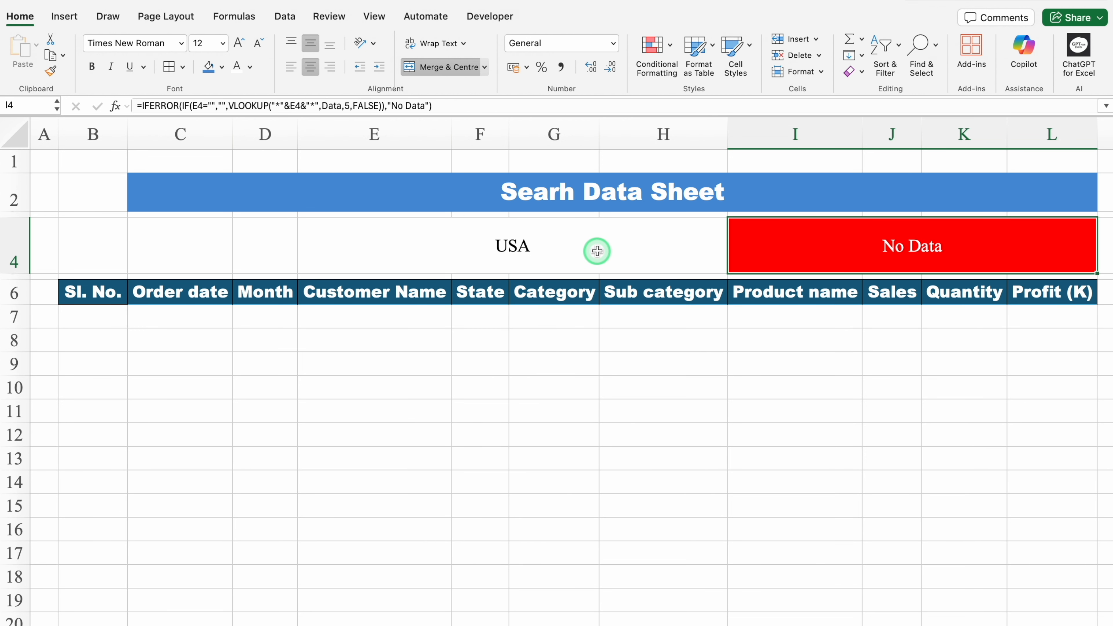
# Enter Pun in search cell E4 to check I4's formula and formatting with a matching state.
pyautogui.click(597, 250)
pyautogui.write('Pun')
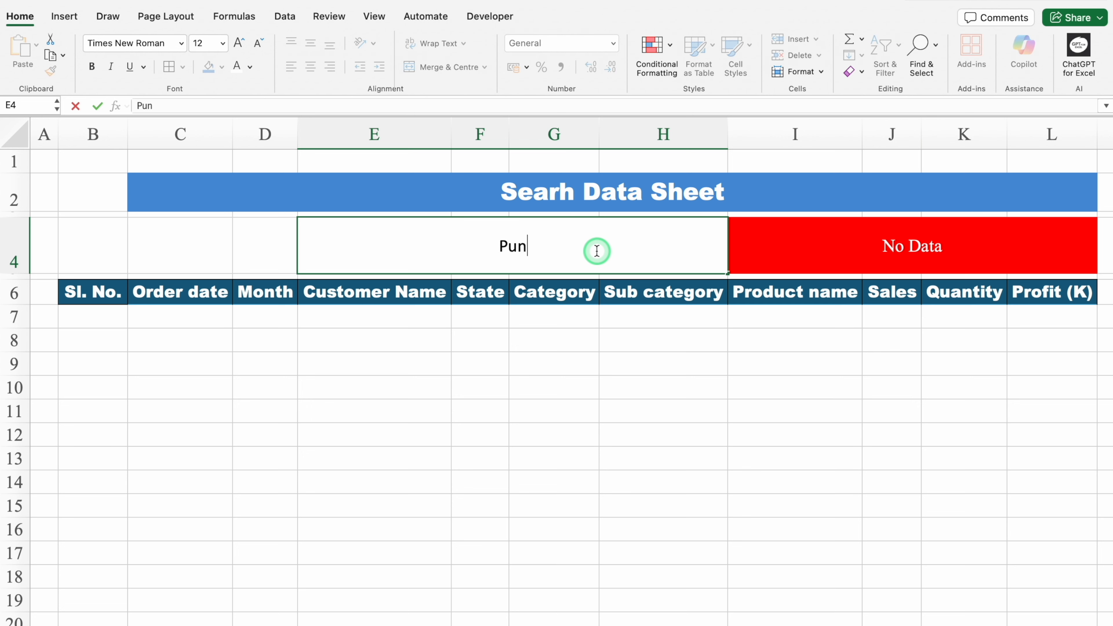
pyautogui.press('Return')
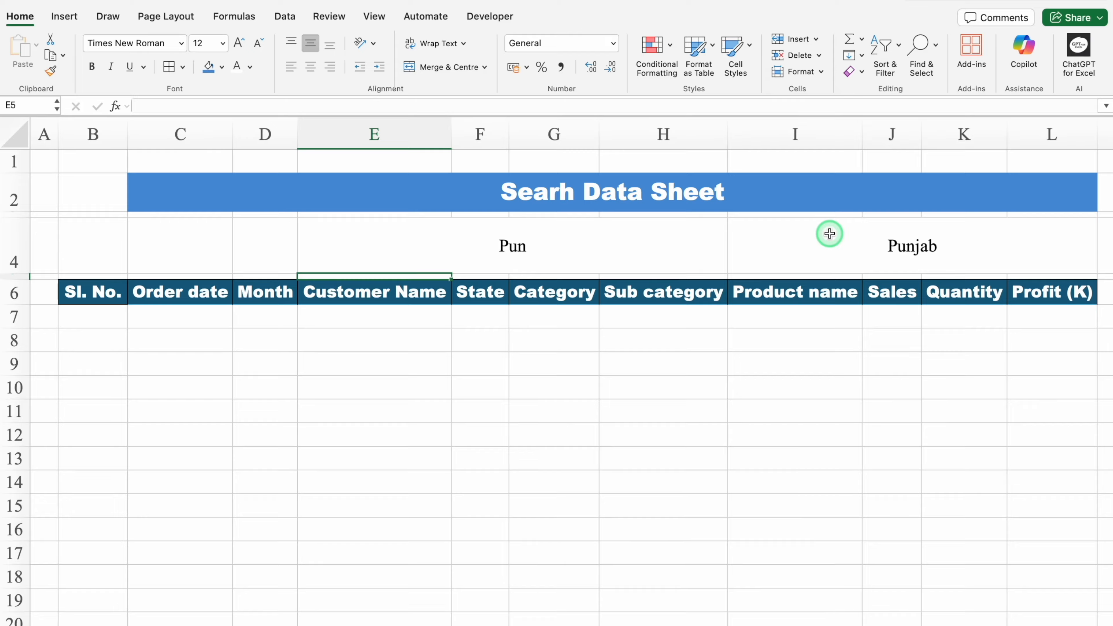
# Format row 4's text in a heavy Arial variant at font size 16.
pyautogui.click(19, 235)
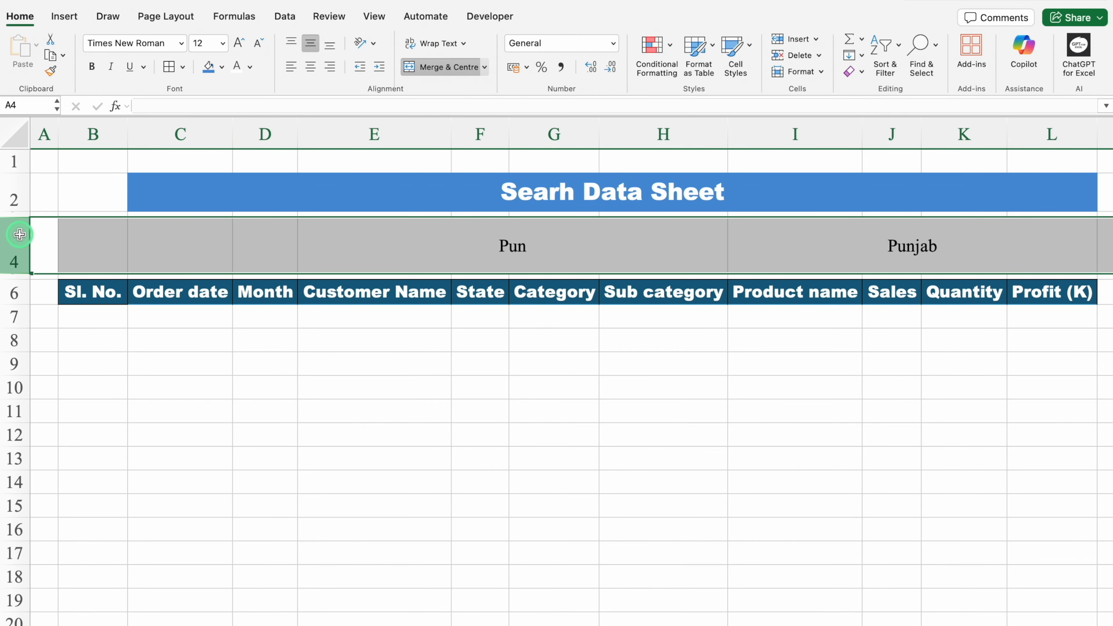
pyautogui.click(181, 43)
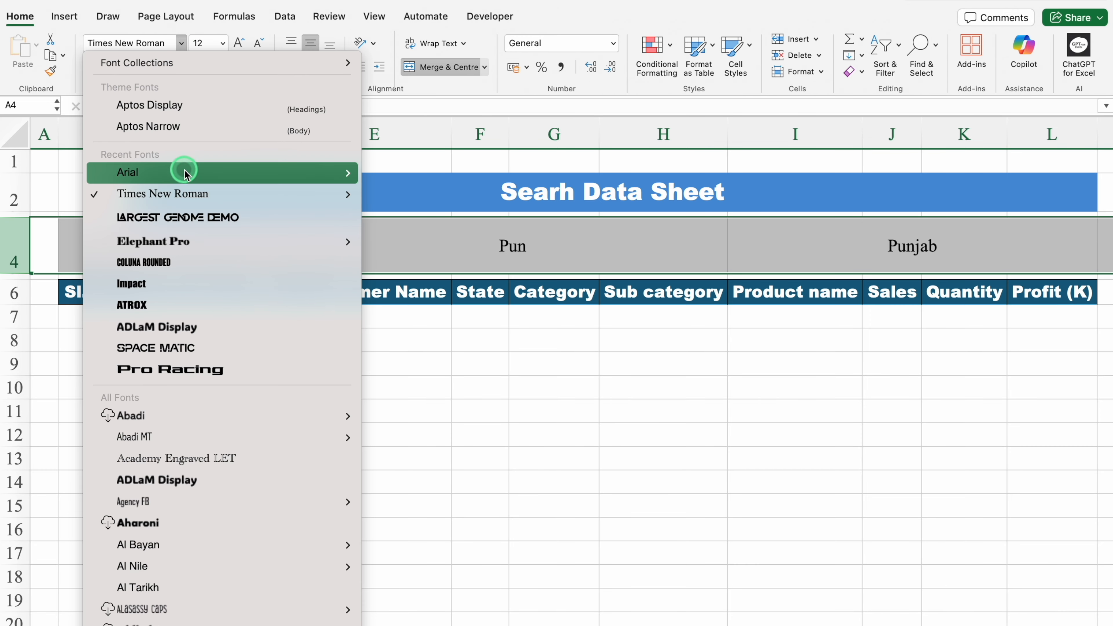
pyautogui.moveTo(187, 173)
pyautogui.click(479, 371)
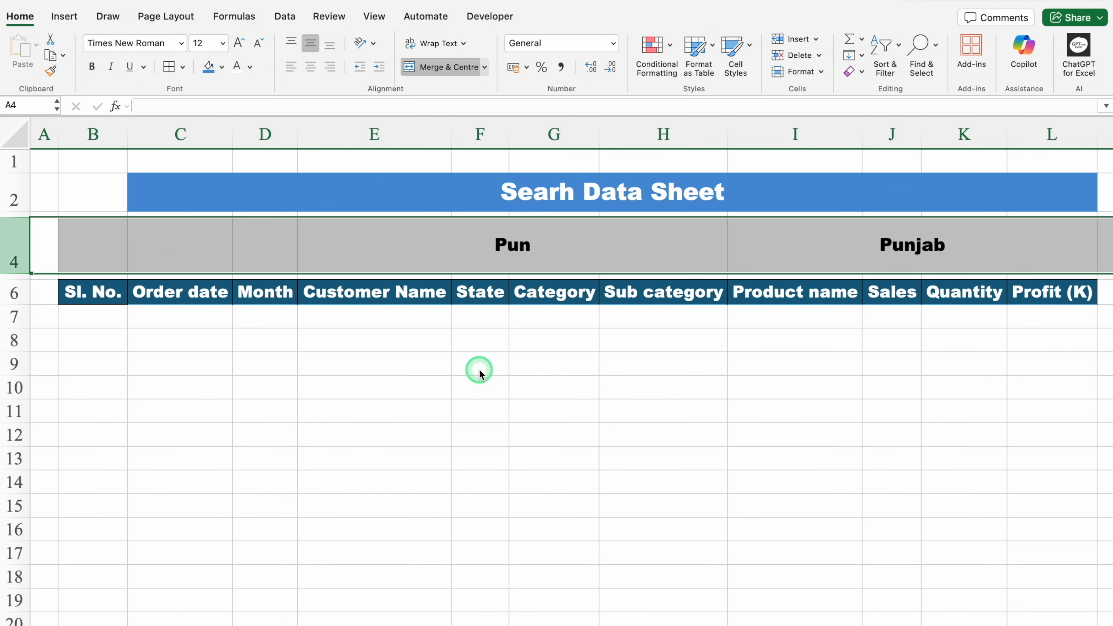
pyautogui.click(238, 43)
pyautogui.click(240, 43)
# Fill the search and result cells E4:L4 with dark grey and make their text white.
pyautogui.moveTo(506, 255); pyautogui.dragTo(791, 237)
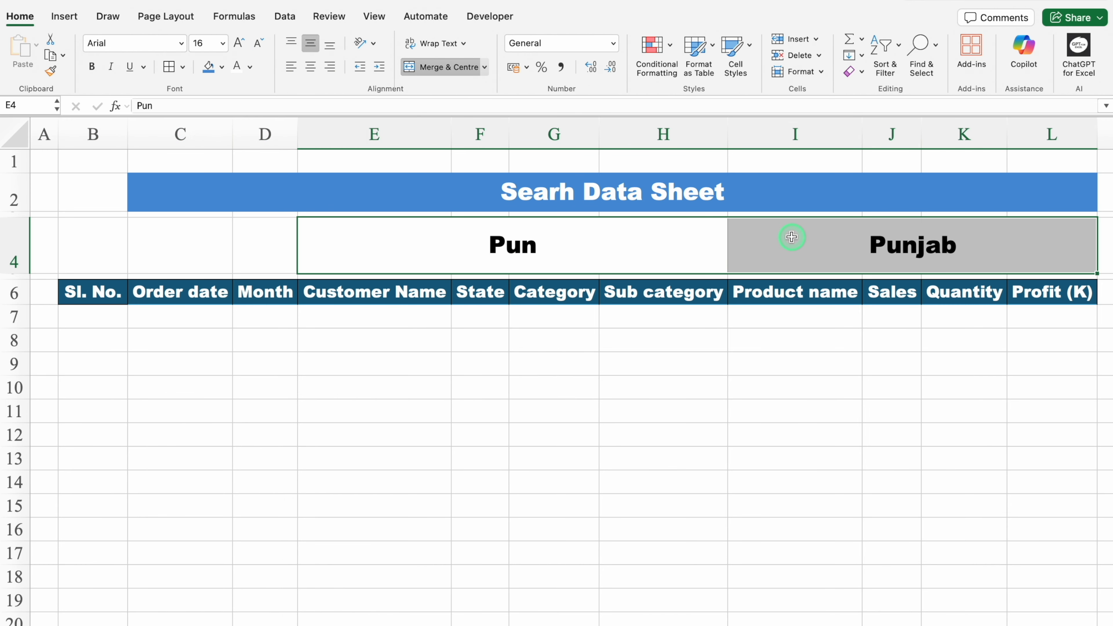
pyautogui.click(221, 67)
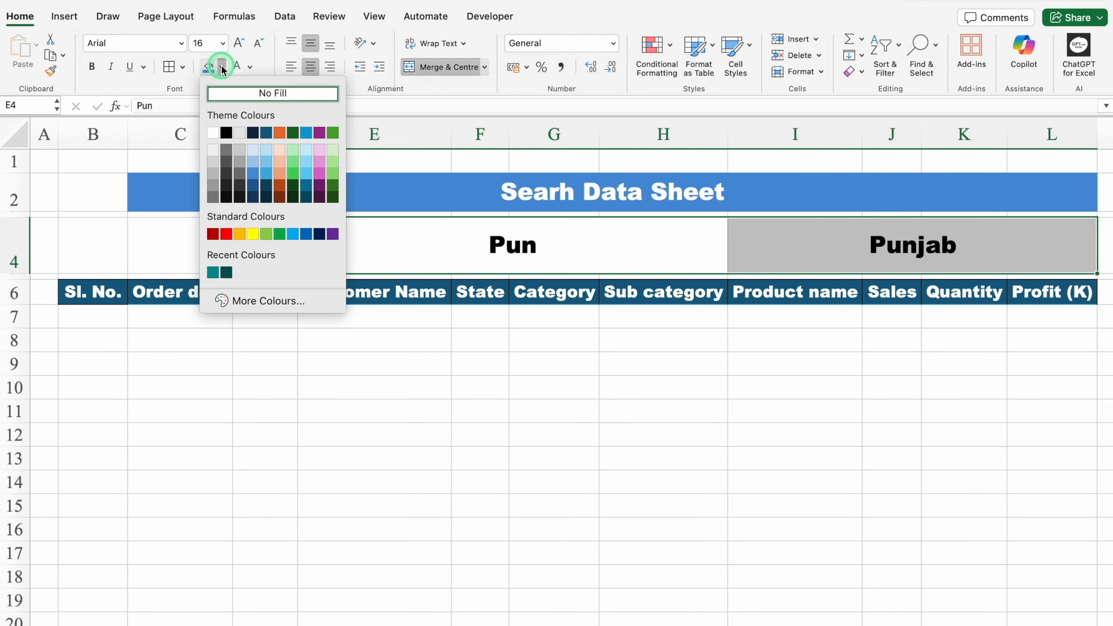
pyautogui.click(227, 153)
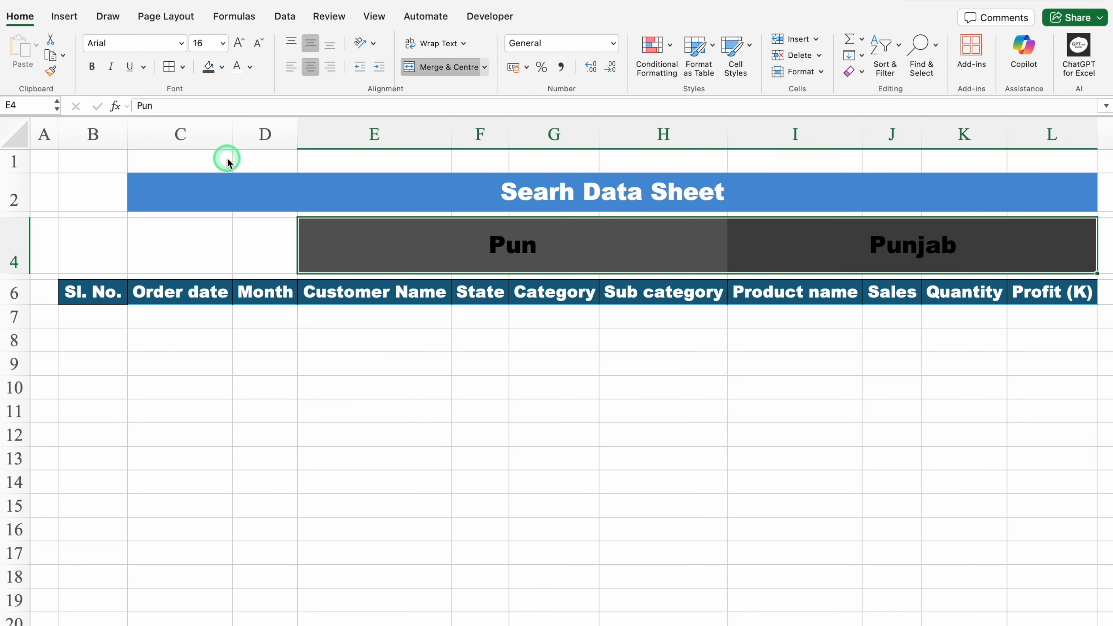
pyautogui.click(238, 71)
# Apply outside borders to the search and result cells E4:L4.
pyautogui.click(182, 66)
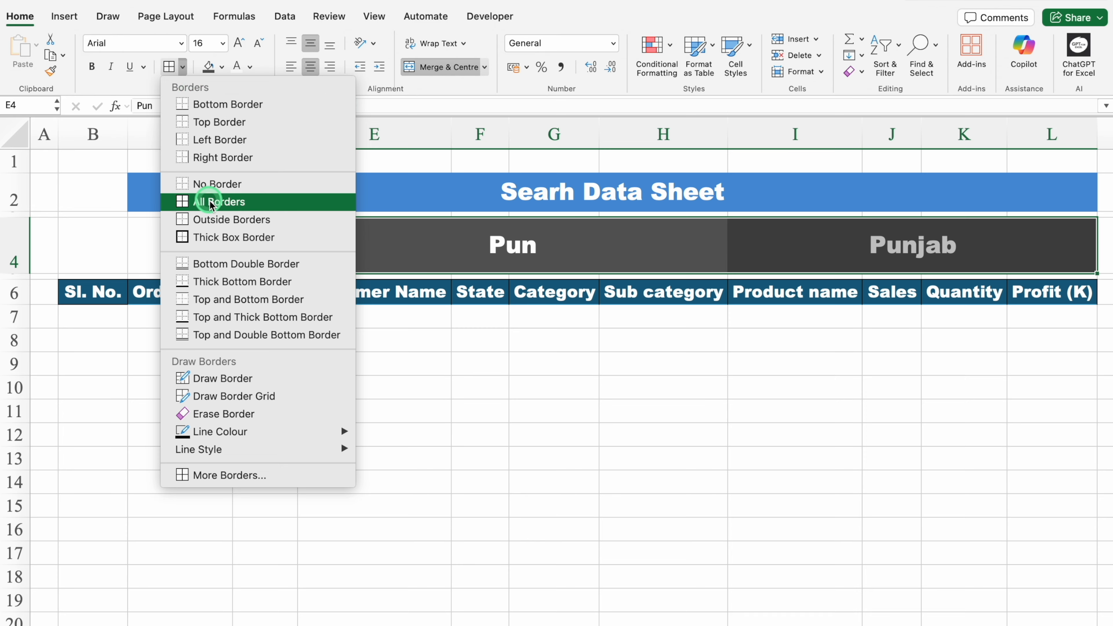
pyautogui.click(211, 219)
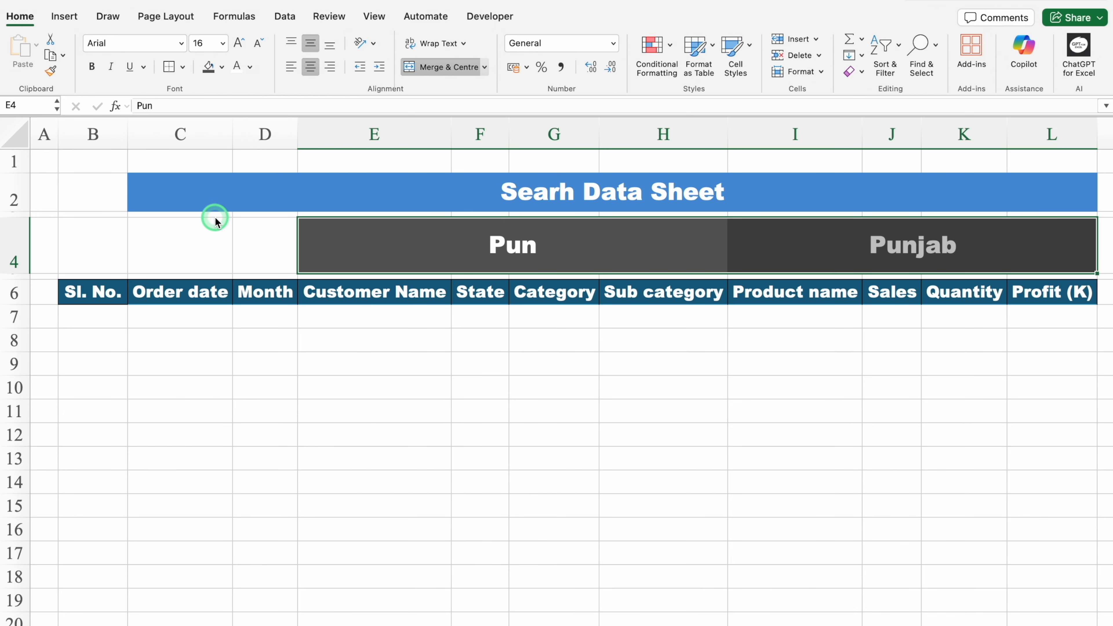
# Insert an arrow-shaped pentagon in row 4, starting at B4, about 1.21 cm high and 2.72 cm wide.
pyautogui.click(99, 231)
pyautogui.click(63, 18)
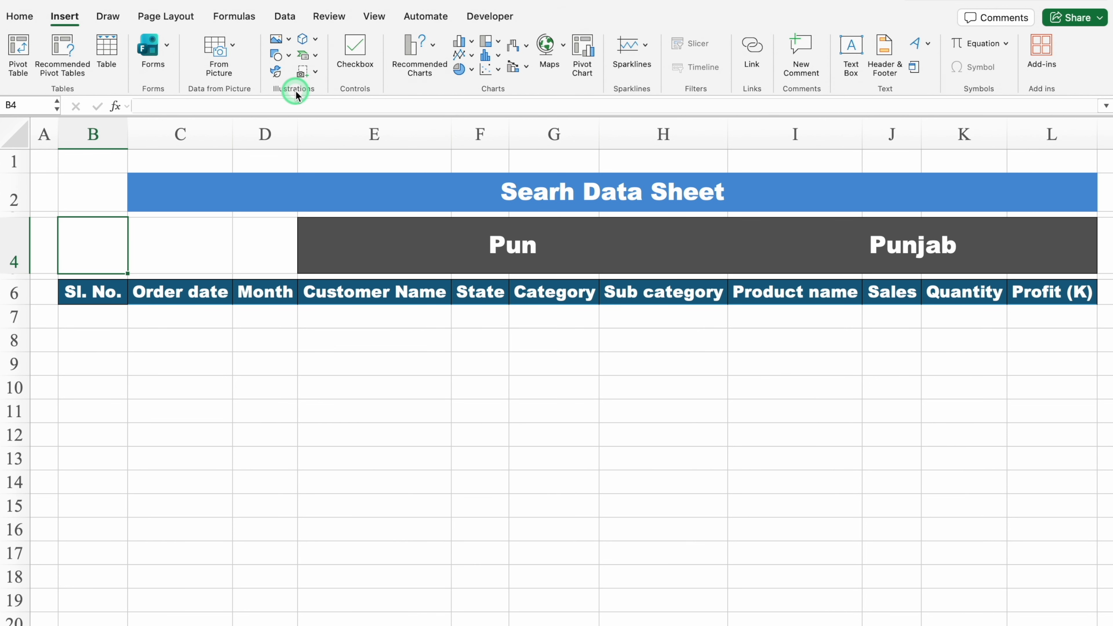
pyautogui.click(289, 55)
pyautogui.click(285, 99)
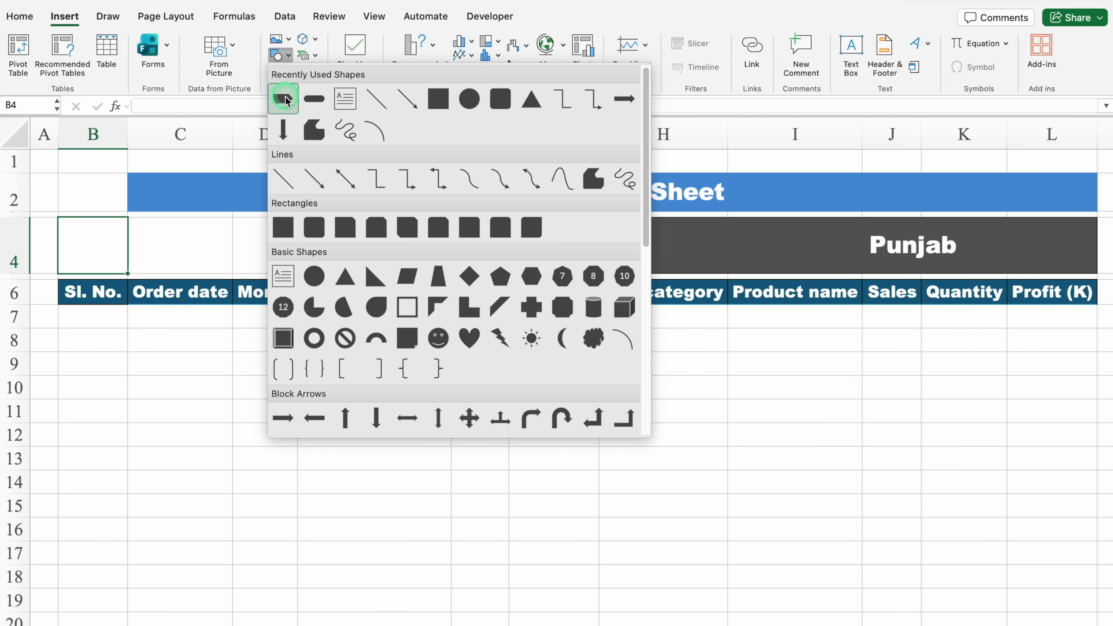
pyautogui.click(286, 101)
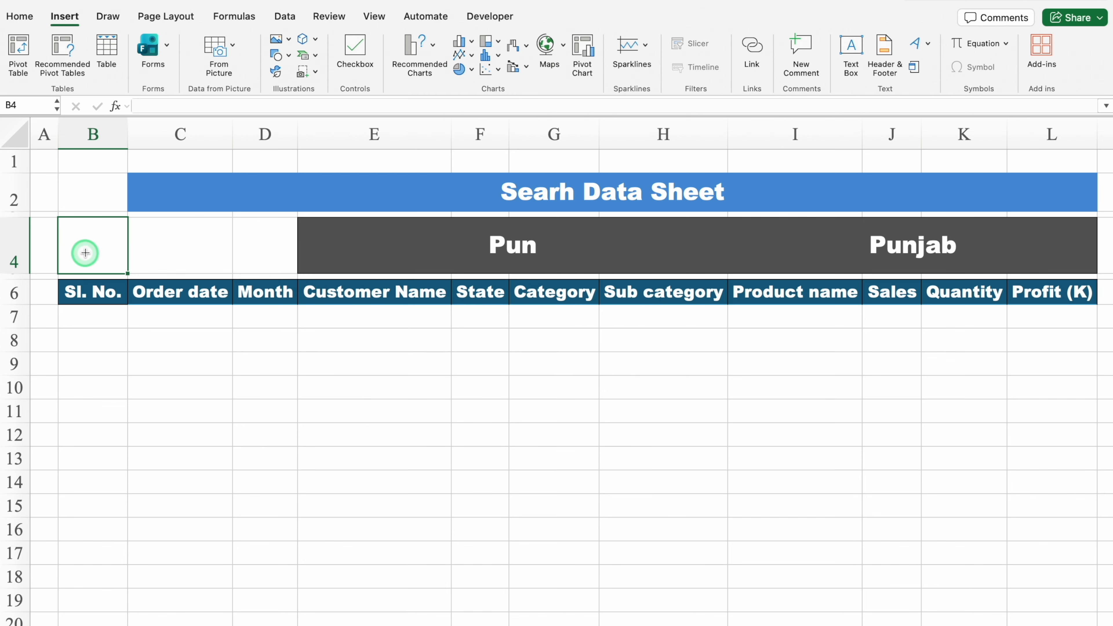
pyautogui.click(87, 242)
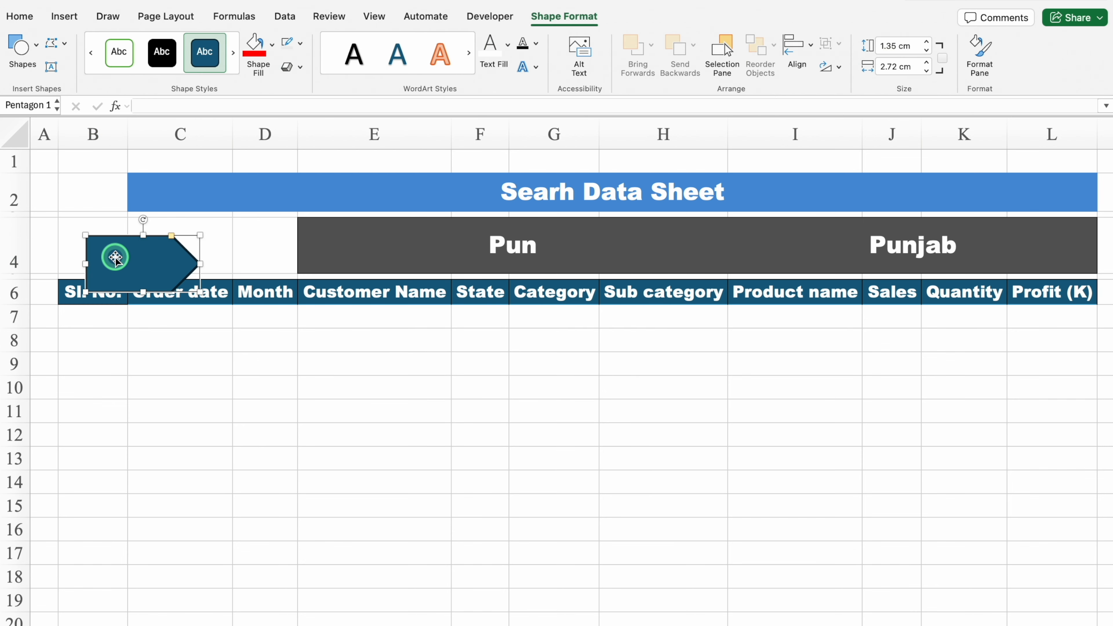
pyautogui.moveTo(115, 257); pyautogui.dragTo(116, 219)
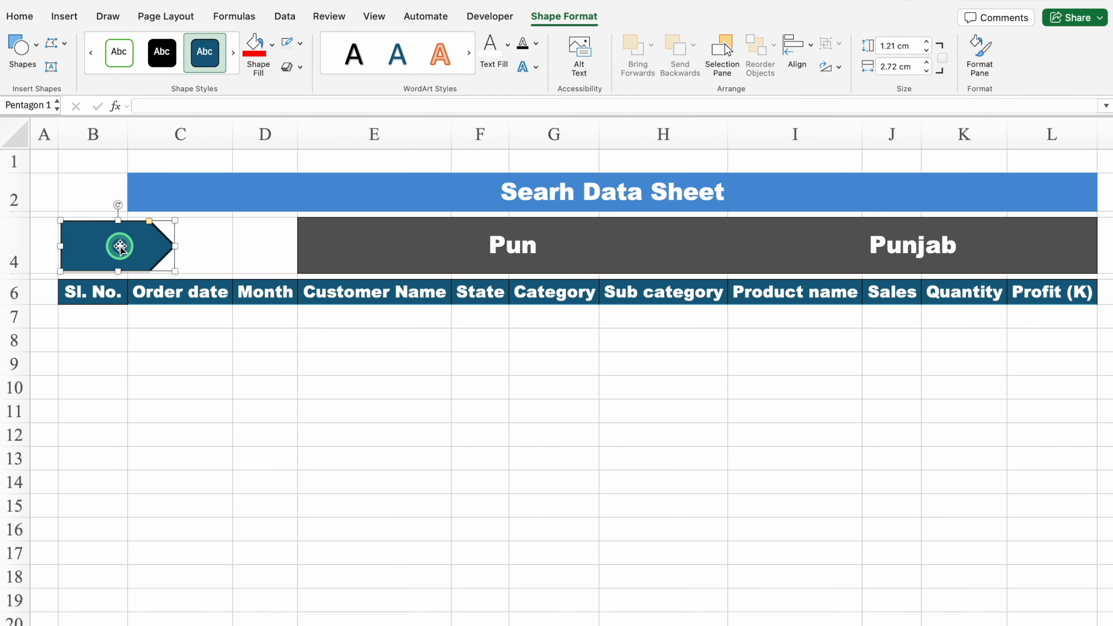
# Fill the pentagon with black and remove its outline.
pyautogui.click(569, 17)
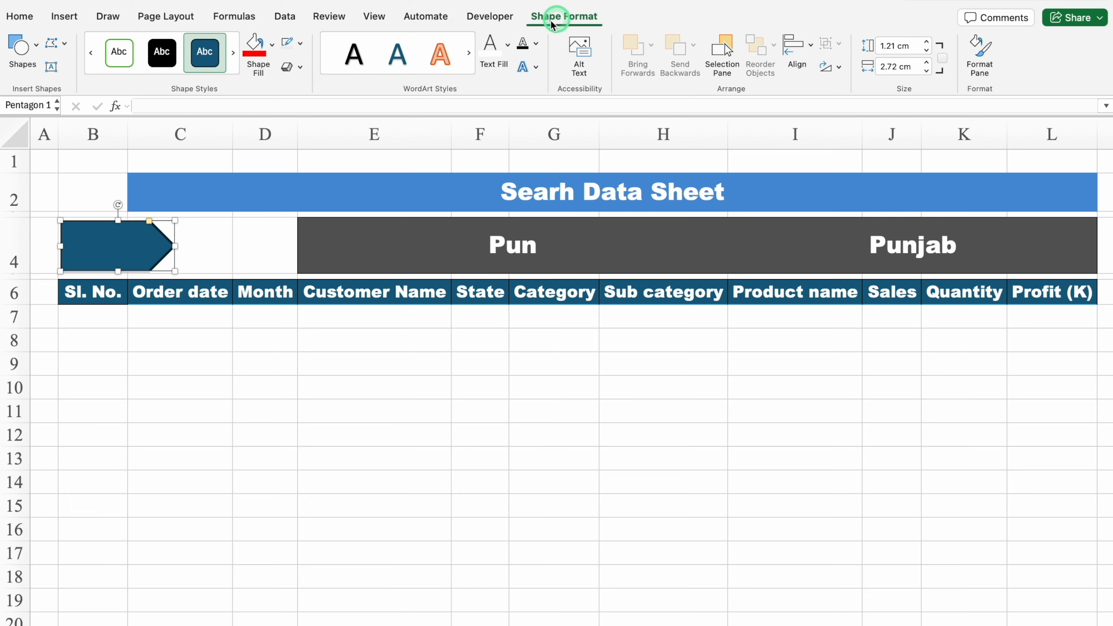
pyautogui.click(271, 49)
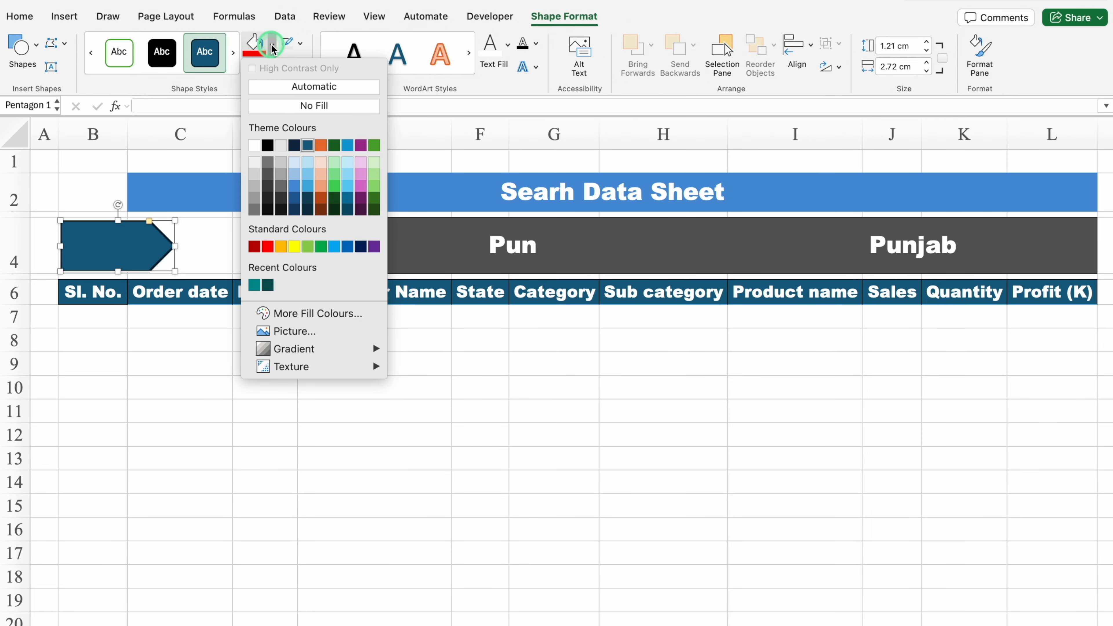
pyautogui.click(268, 145)
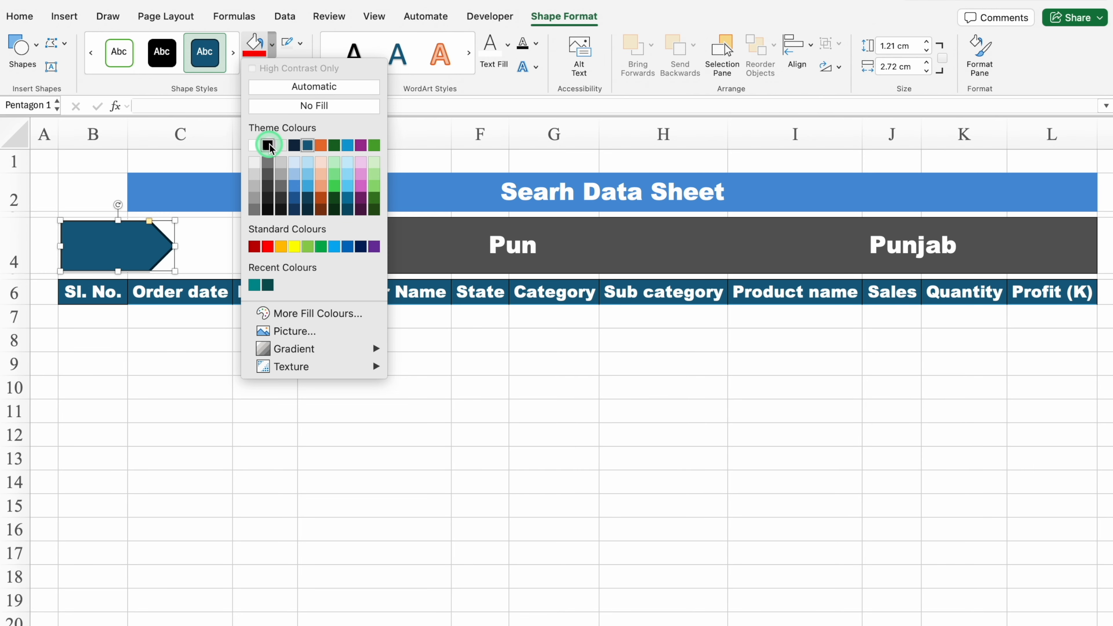
pyautogui.click(300, 44)
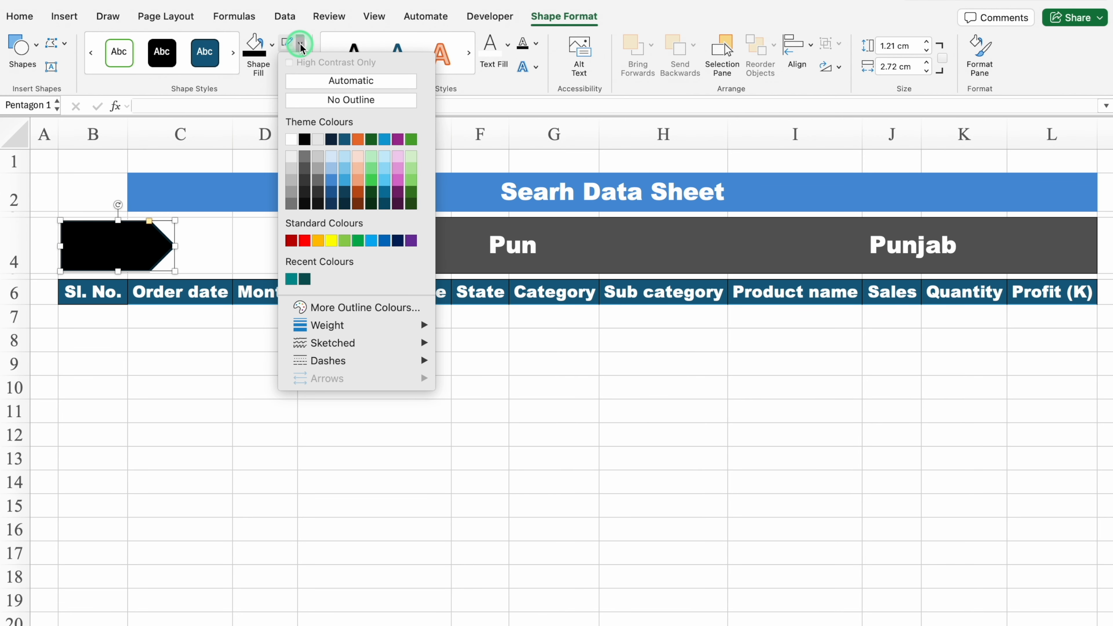
pyautogui.click(320, 100)
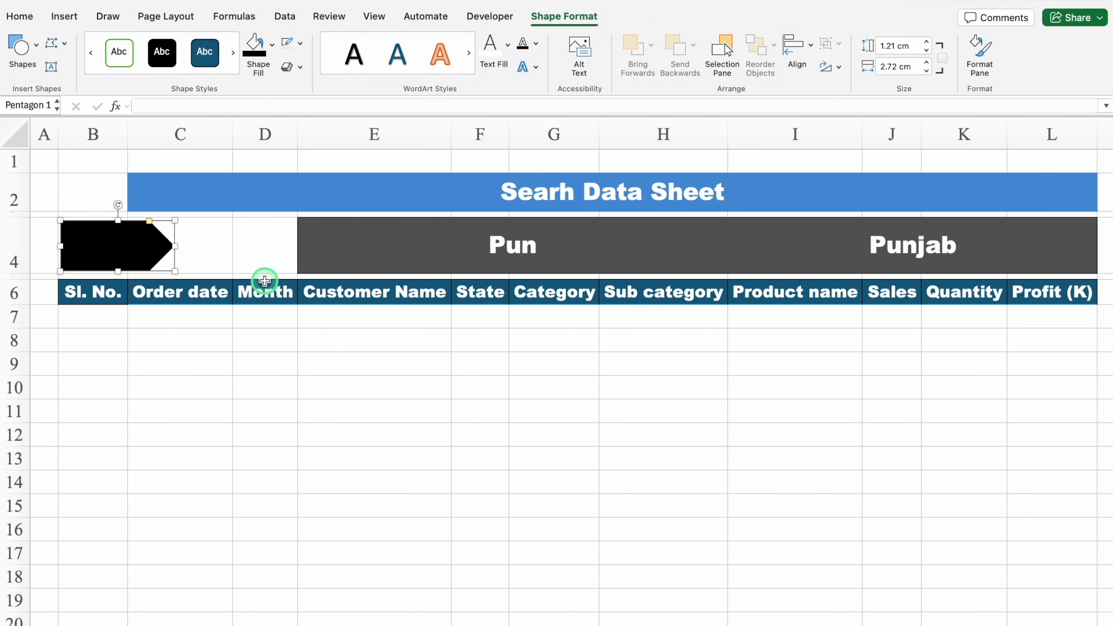
# Stretch the pentagon over row 4 from B4 into column E, about 7.06 cm wide and 1.32 cm high.
pyautogui.moveTo(175, 246); pyautogui.dragTo(357, 246)
pyautogui.moveTo(209, 221); pyautogui.dragTo(209, 218)
pyautogui.moveTo(209, 271); pyautogui.dragTo(209, 274)
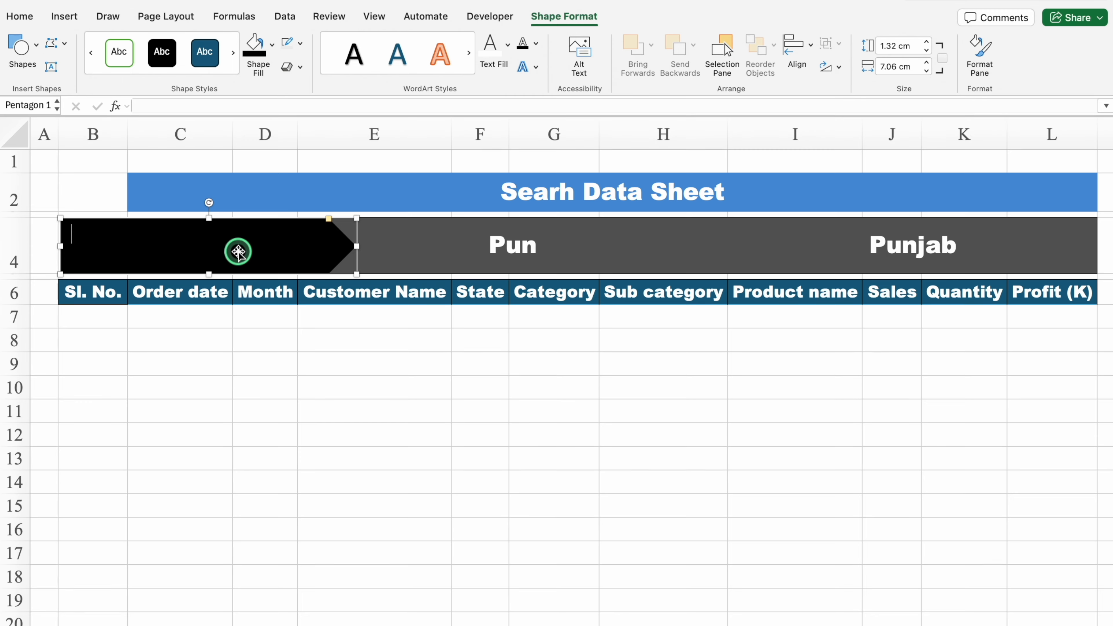
# Label the pentagon Searh Data, vertically centred, in Arial Black at font size 20.
pyautogui.write('Data')
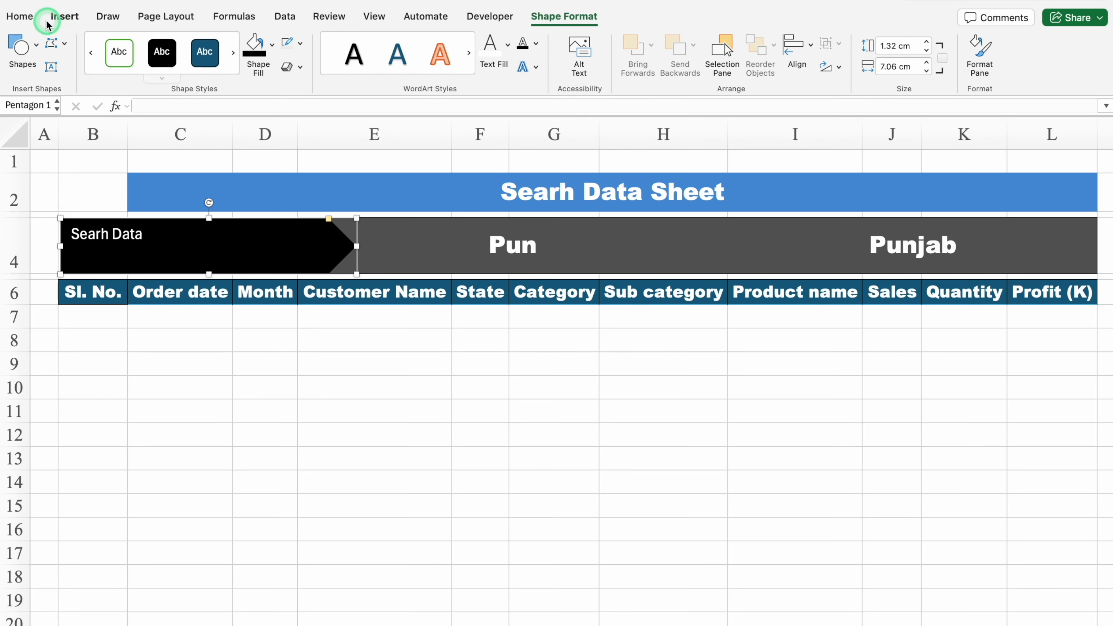
pyautogui.click(22, 17)
pyautogui.click(309, 42)
pyautogui.click(180, 43)
pyautogui.moveTo(187, 171)
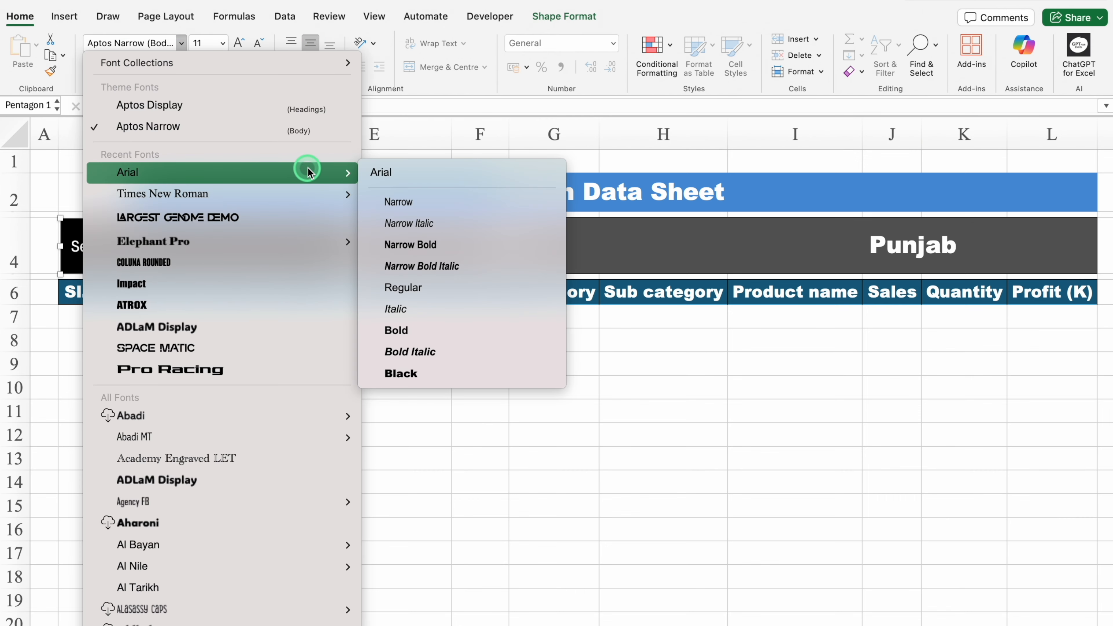
pyautogui.click(432, 374)
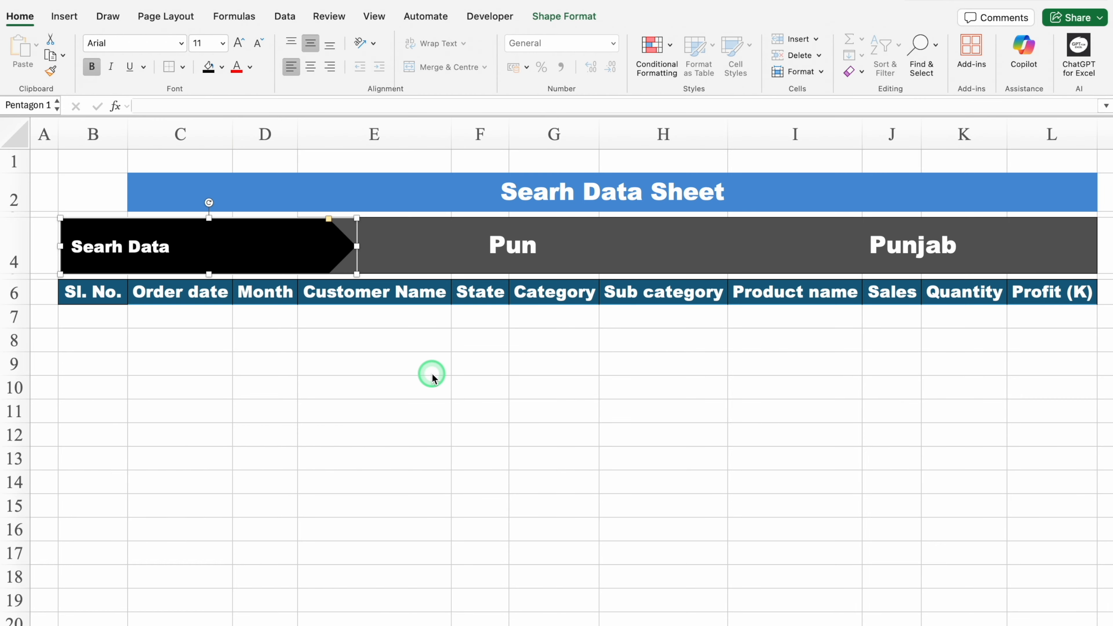
pyautogui.click(240, 46)
pyautogui.click(241, 46)
pyautogui.click(240, 45)
pyautogui.click(241, 45)
pyautogui.click(240, 45)
# Search the stock icons for Search, insert the solid magnifying glass, and move it below the Order date and Month headers.
pyautogui.click(65, 16)
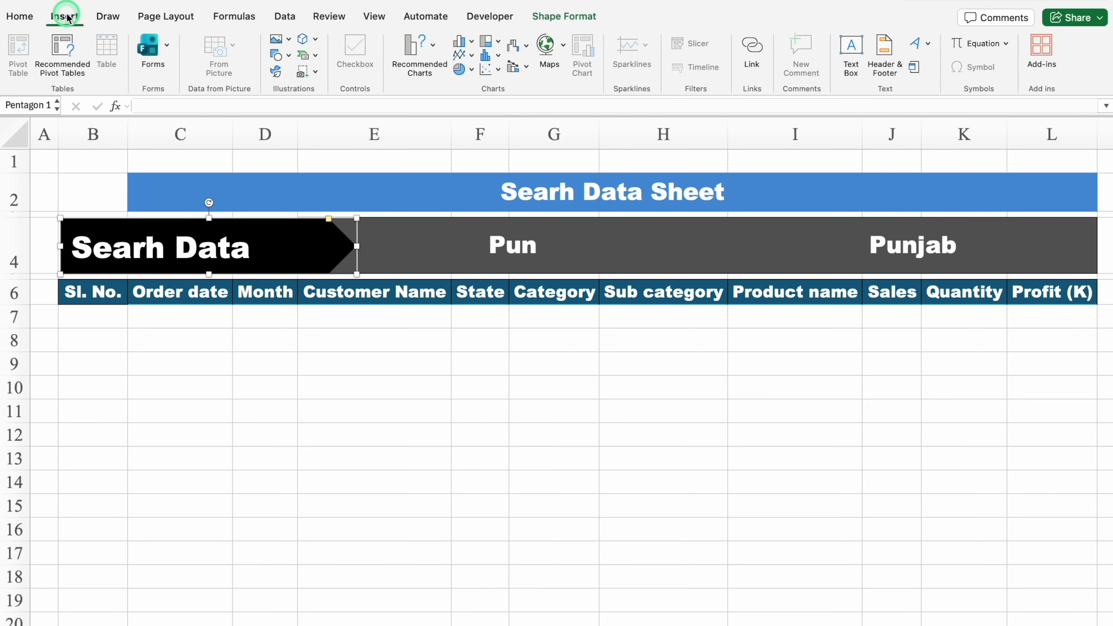
pyautogui.click(276, 72)
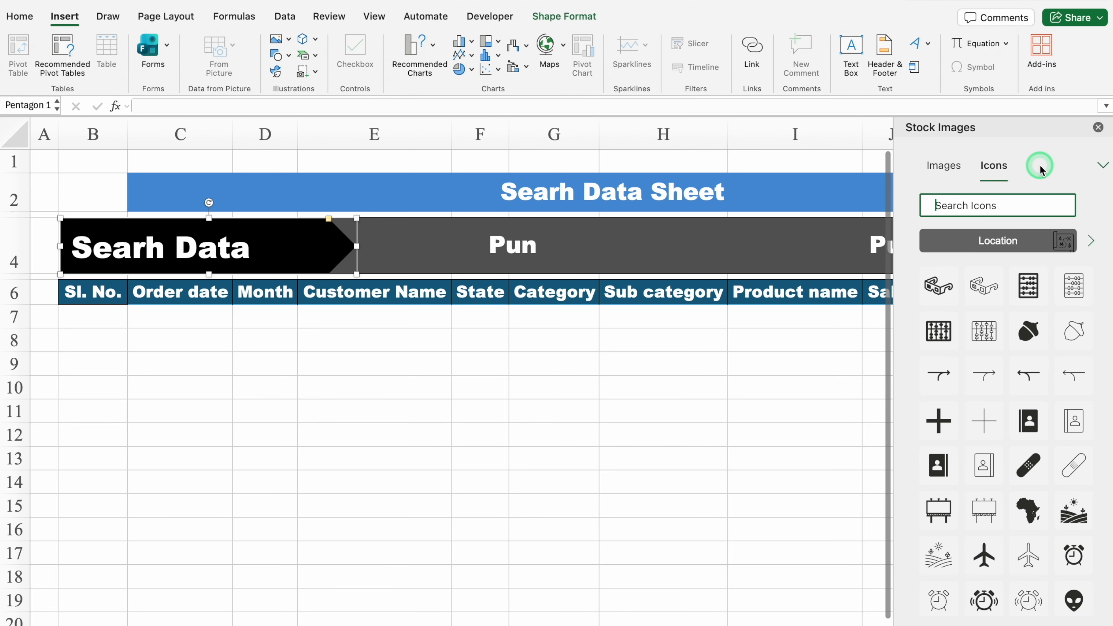
pyautogui.click(968, 205)
pyautogui.write('Seach')
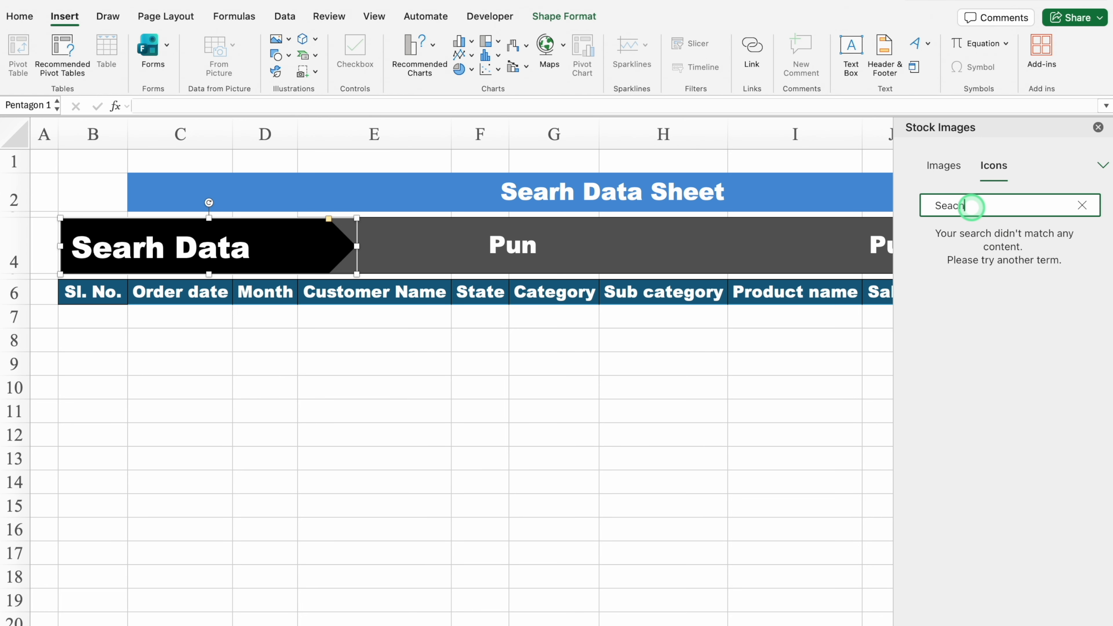
pyautogui.press('BackSpace')
pyautogui.press('BackSpace')
pyautogui.write('rch')
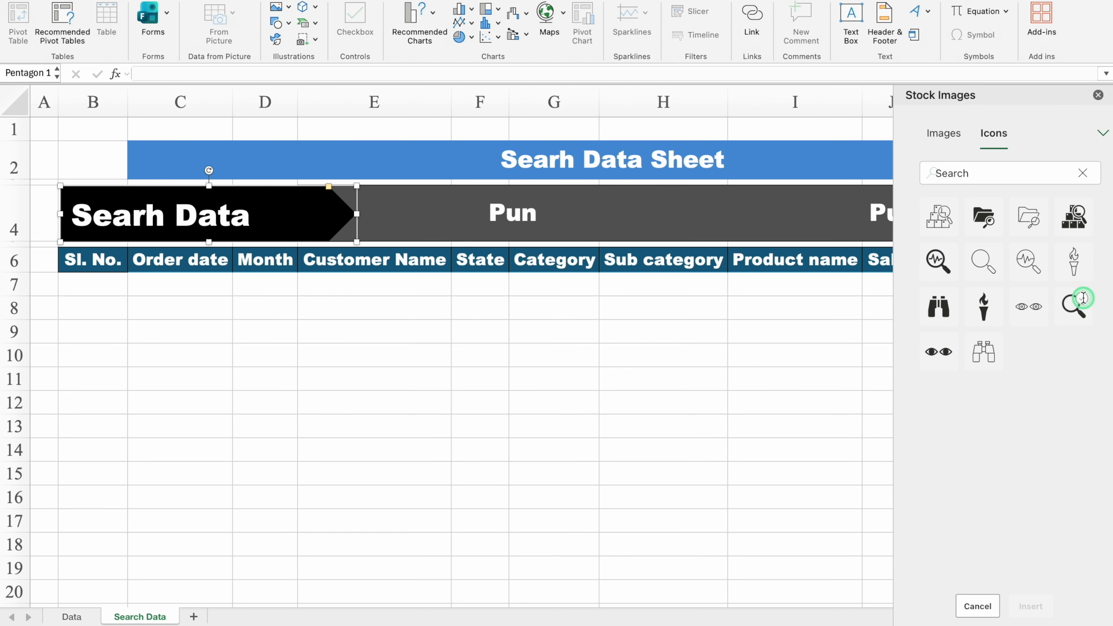
pyautogui.click(1083, 330)
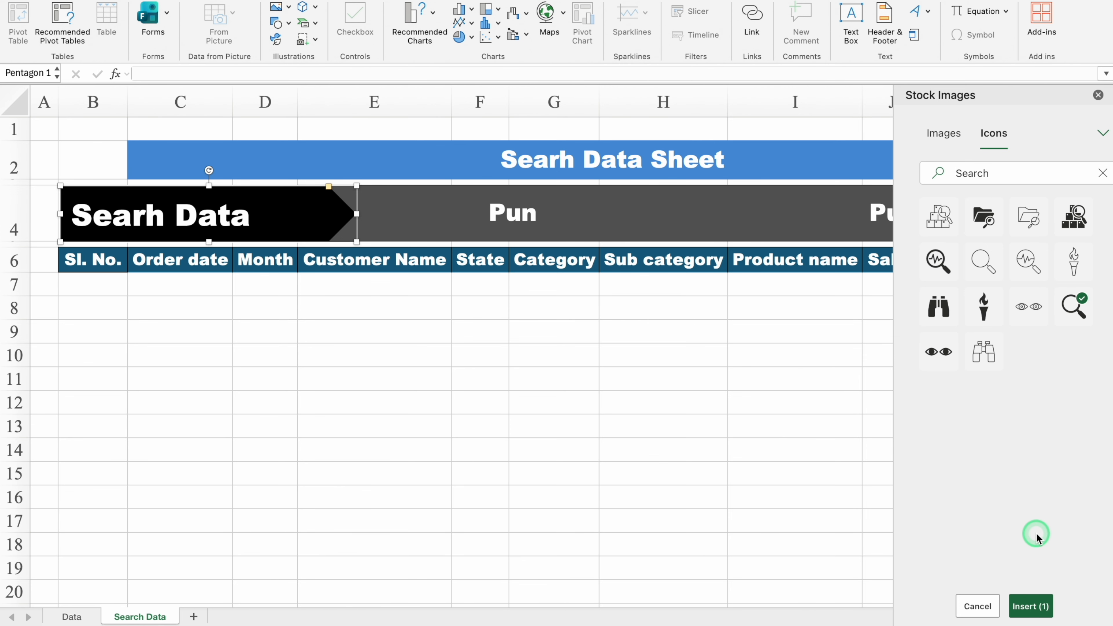
pyautogui.click(1031, 613)
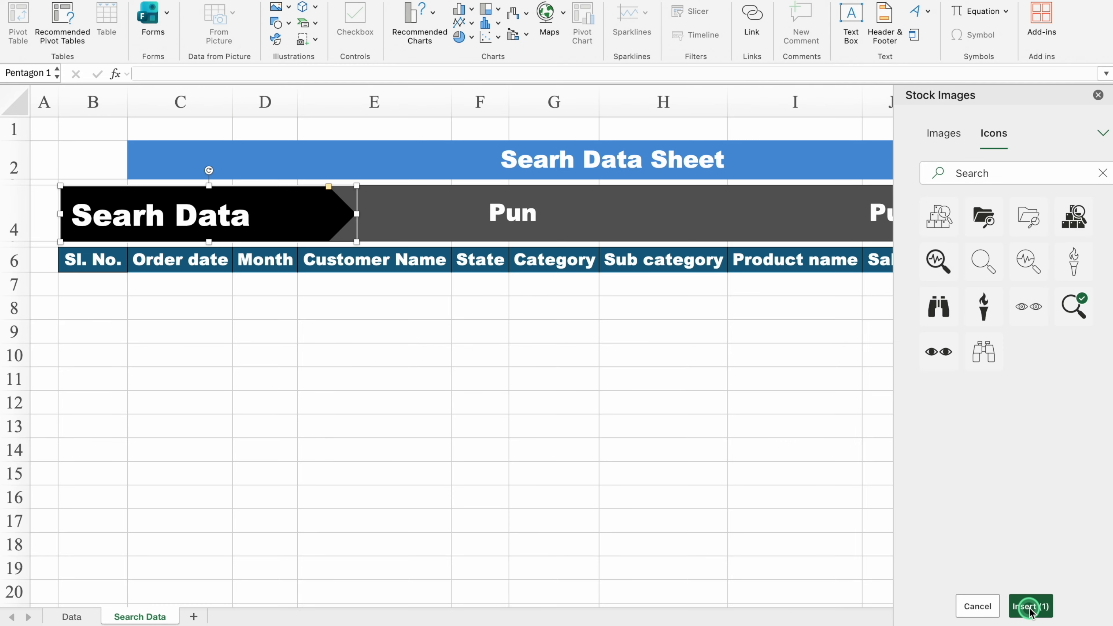
pyautogui.moveTo(175, 274); pyautogui.dragTo(300, 338)
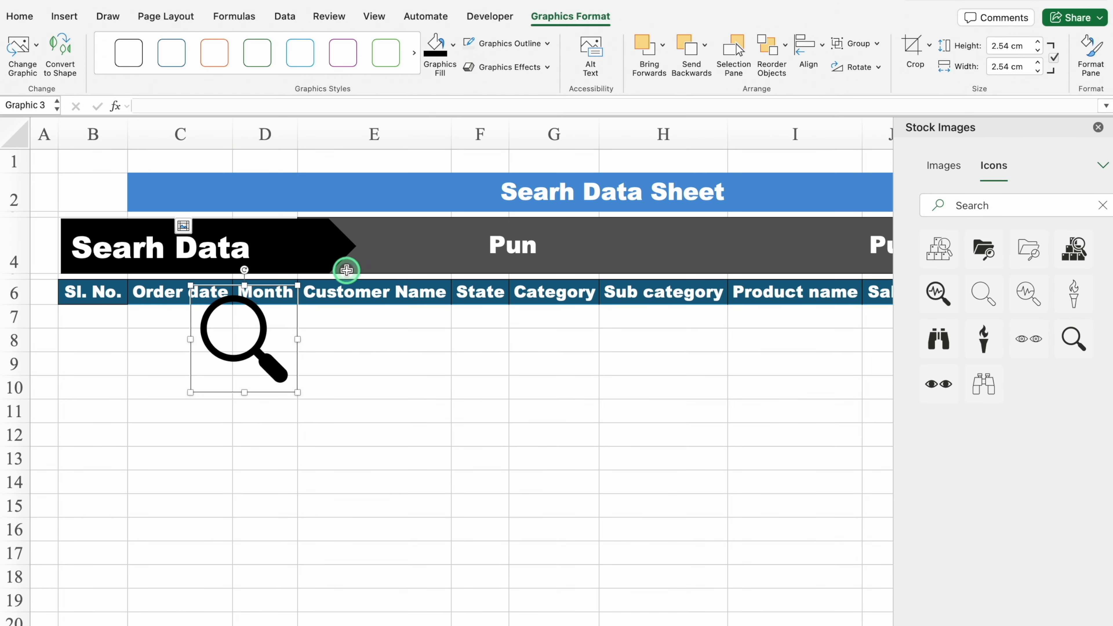
# Fill the magnifying glass icon with red and fit it at about 1.16 cm inside the pentagon, after the Searh Data text.
pyautogui.click(570, 17)
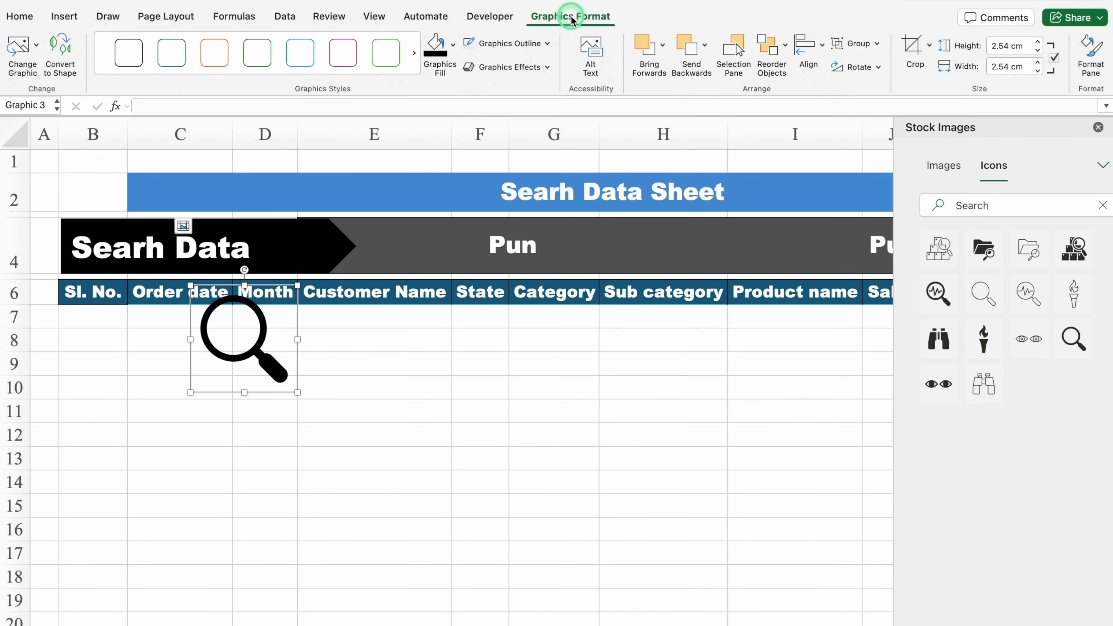
pyautogui.click(454, 46)
pyautogui.click(449, 246)
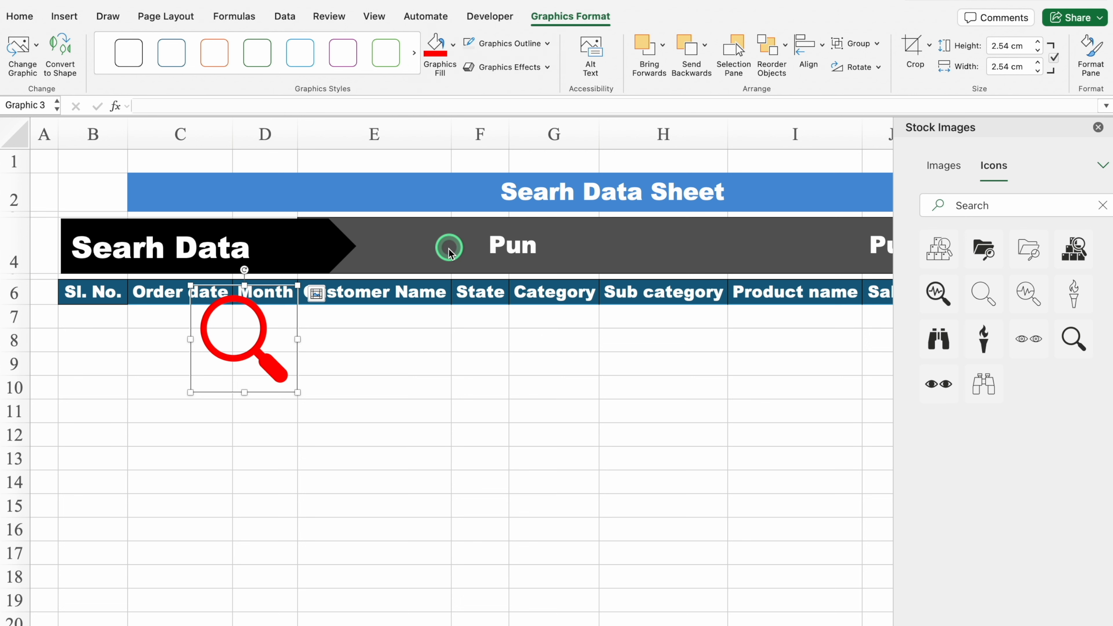
pyautogui.moveTo(295, 392); pyautogui.dragTo(299, 255)
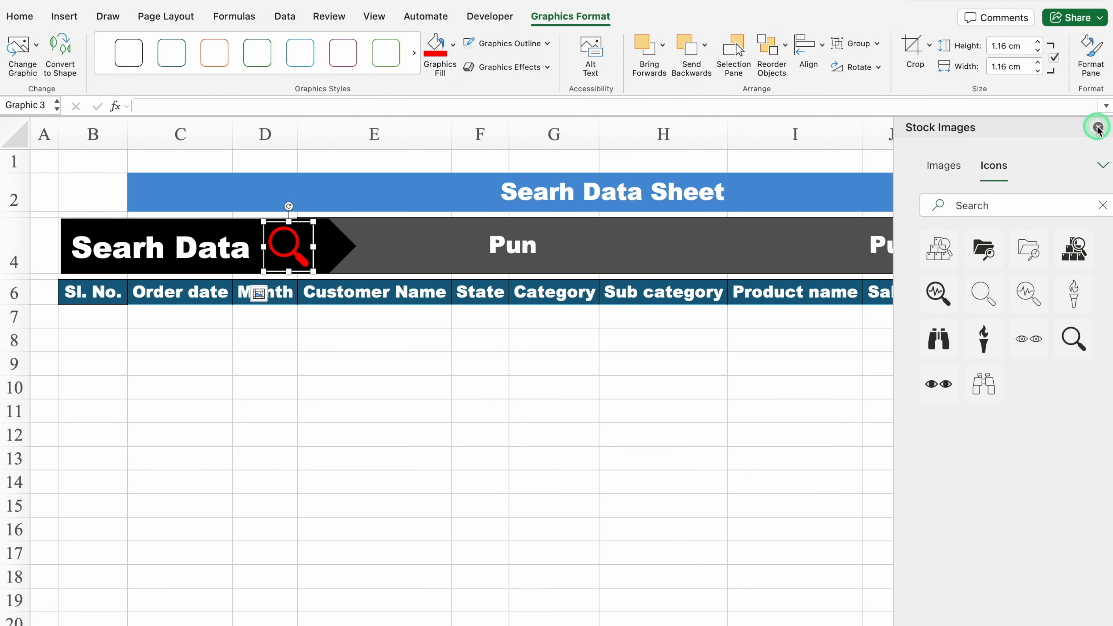
pyautogui.click(1097, 128)
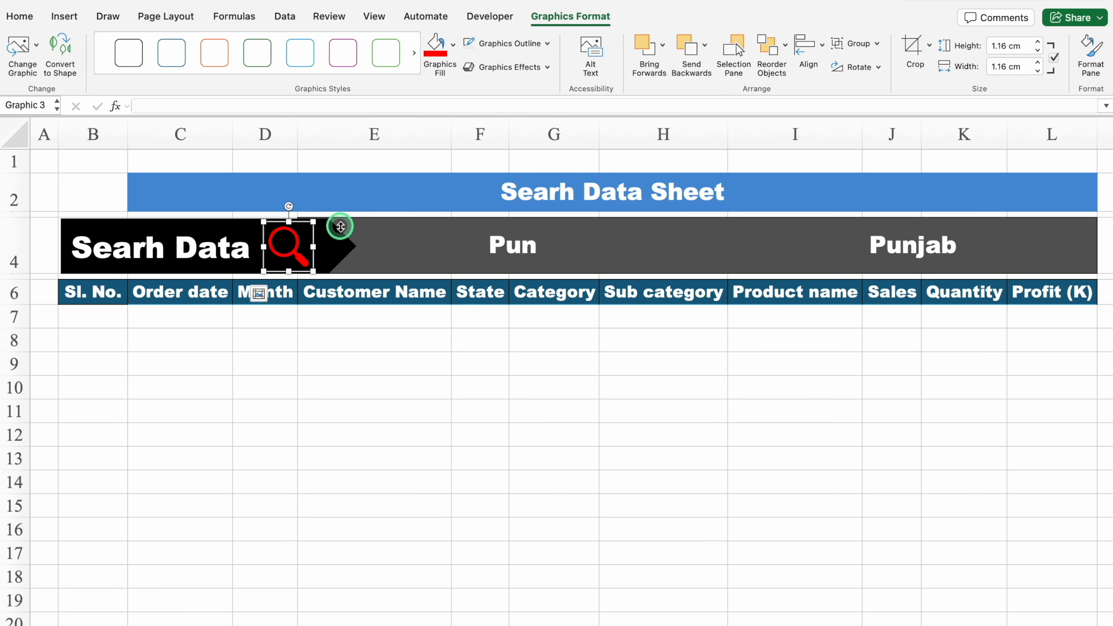
# Set the pentagon and the magnifying glass icon together to not move or size with cells.
pyautogui.keyDown('shift'); pyautogui.click(227, 224); pyautogui.keyUp('shift')
pyautogui.rightClick(228, 225)
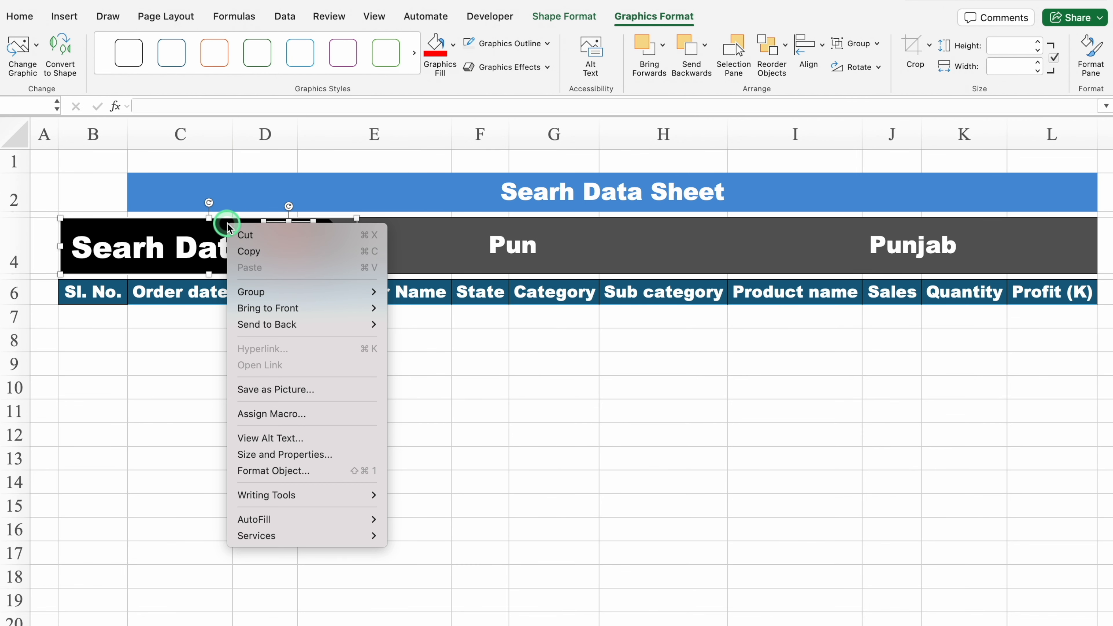
pyautogui.click(277, 455)
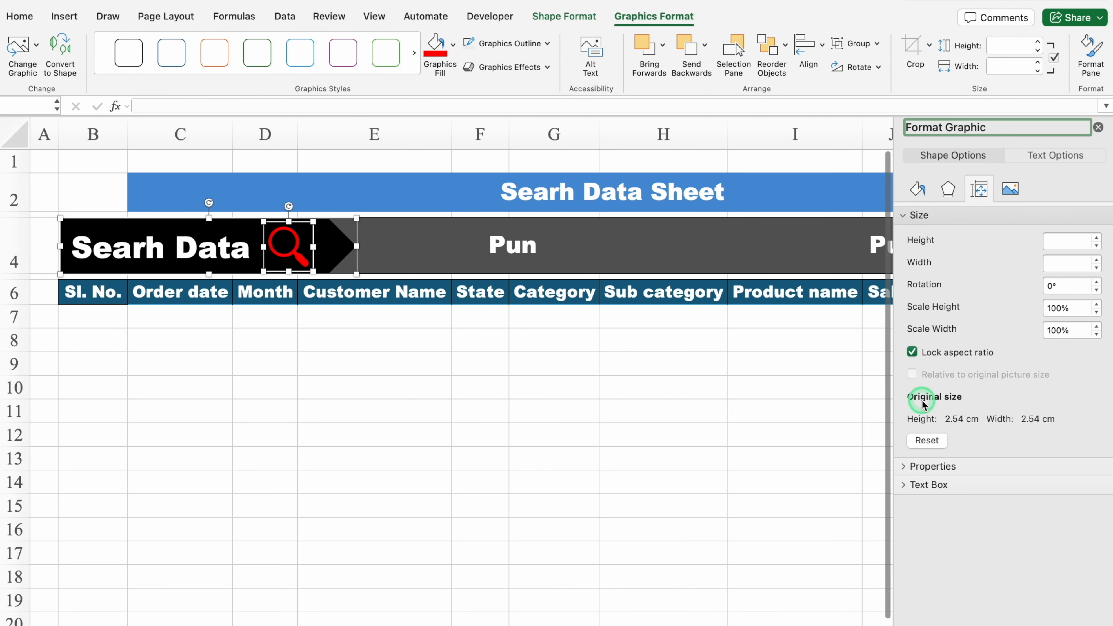
pyautogui.click(915, 466)
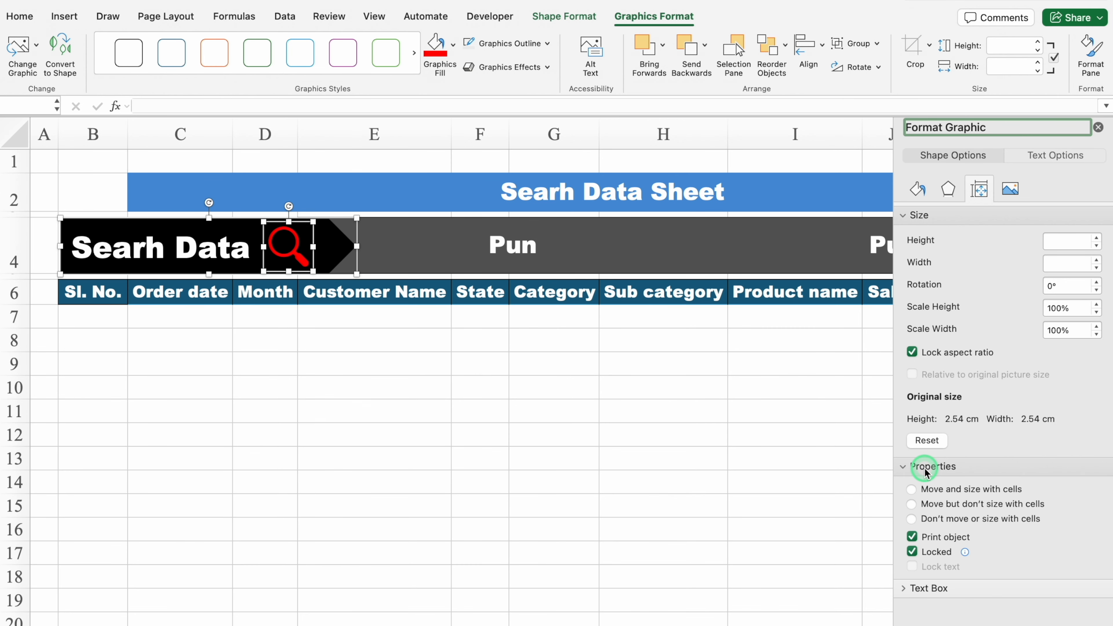
pyautogui.click(912, 519)
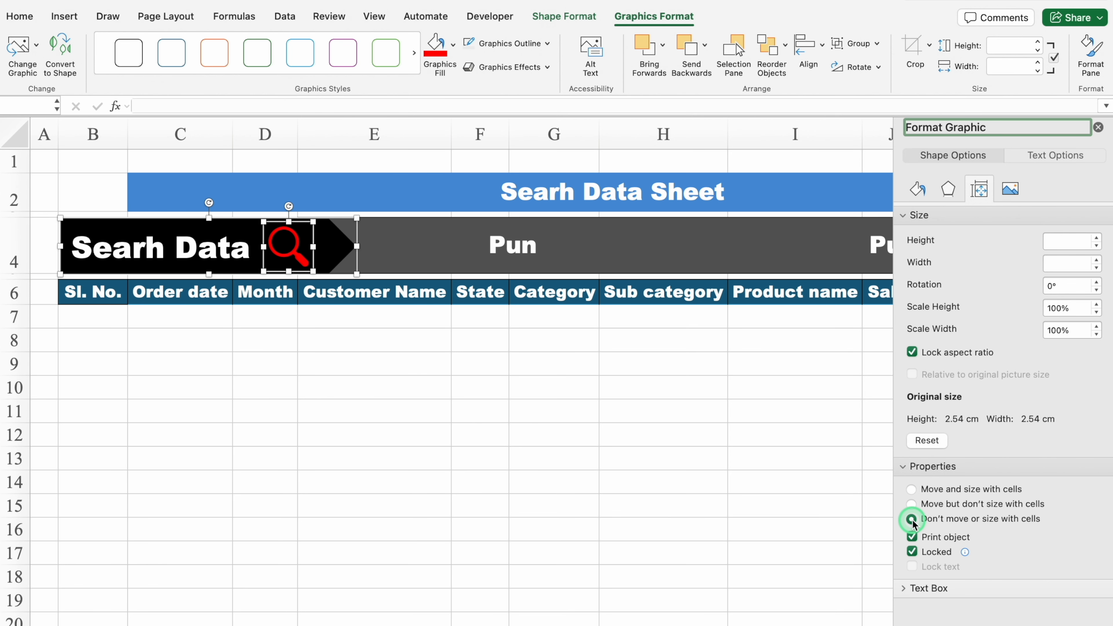
pyautogui.click(1098, 128)
pyautogui.click(419, 248)
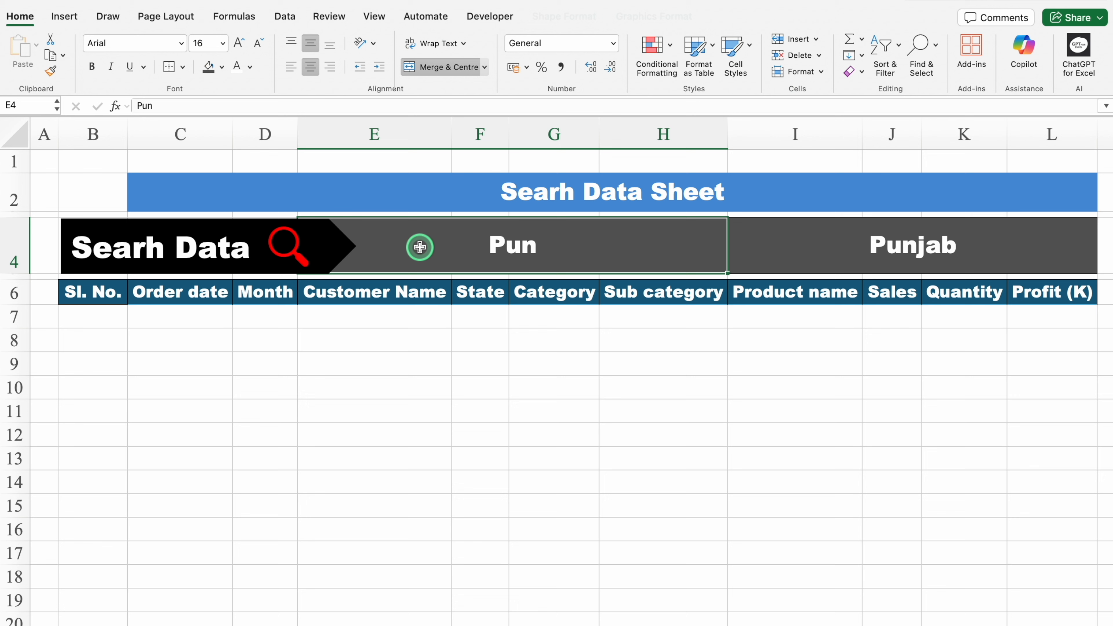
# Duplicate the Searh Data pentagon, relabel the copy State, and fit it narrower just before the matched state name in row 4.
pyautogui.click(231, 259)
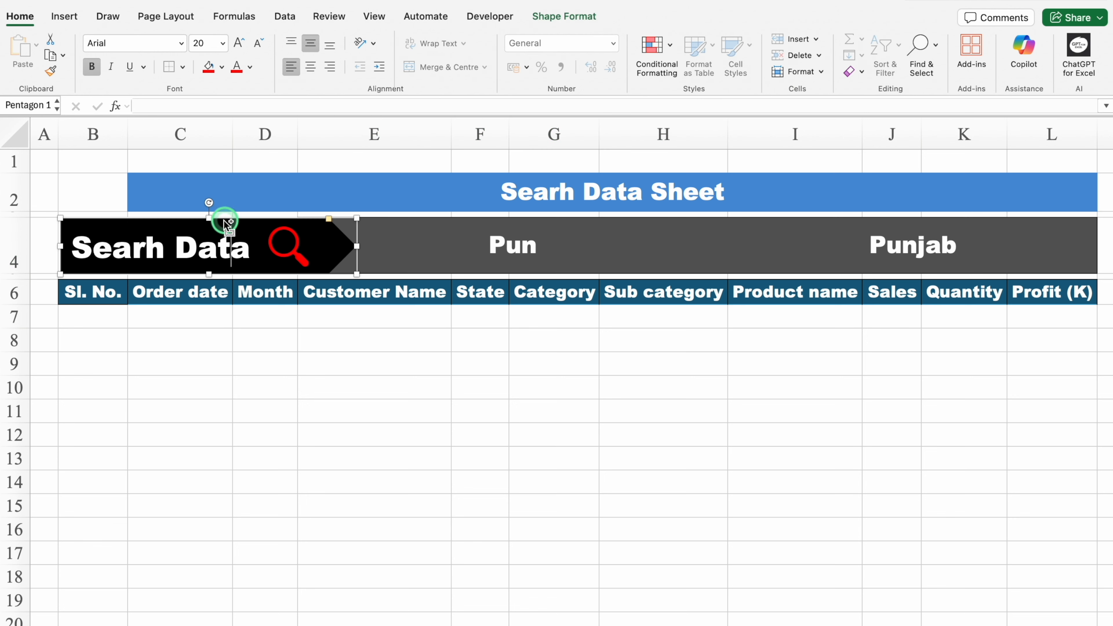
pyautogui.moveTo(228, 221); pyautogui.dragTo(516, 218)
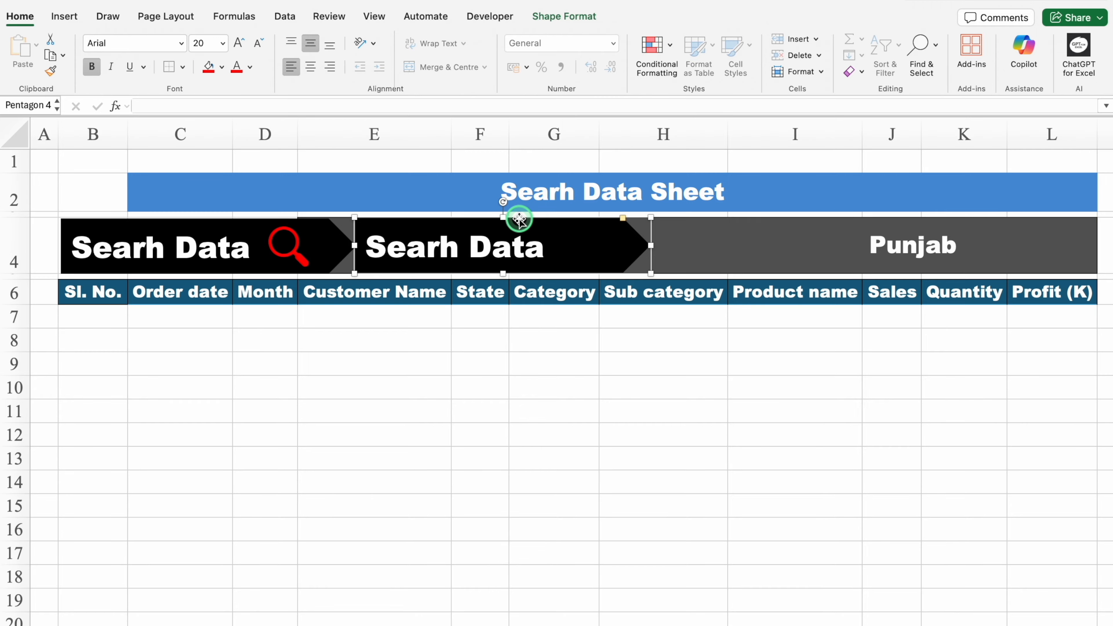
pyautogui.tripleClick(542, 246)
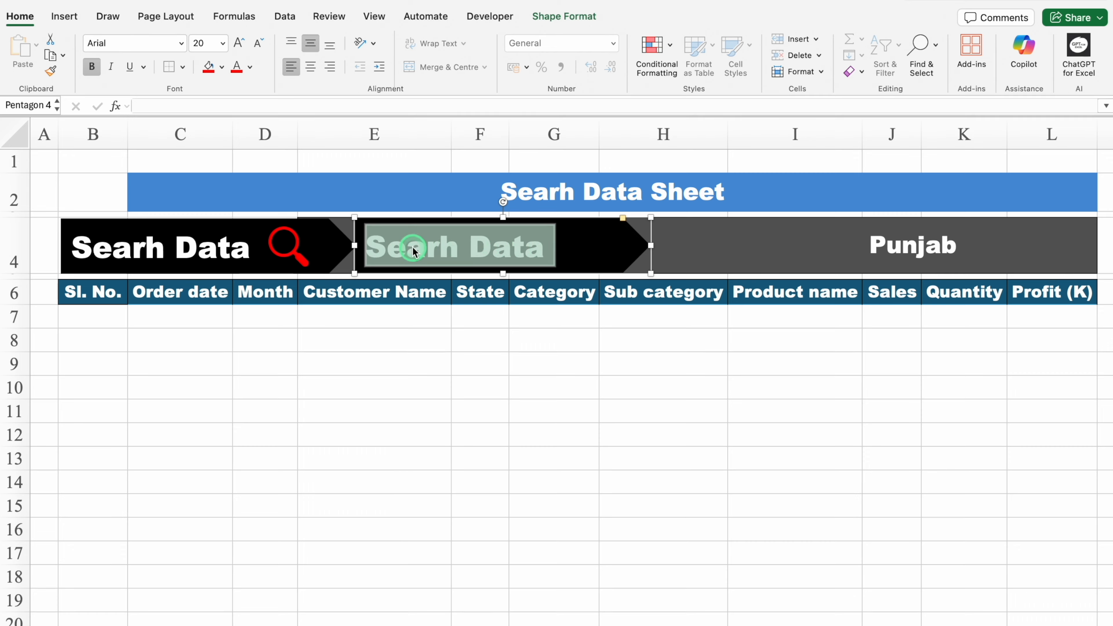
pyautogui.press('BackSpace')
pyautogui.write('State')
pyautogui.moveTo(650, 245); pyautogui.dragTo(765, 249)
pyautogui.click(663, 339)
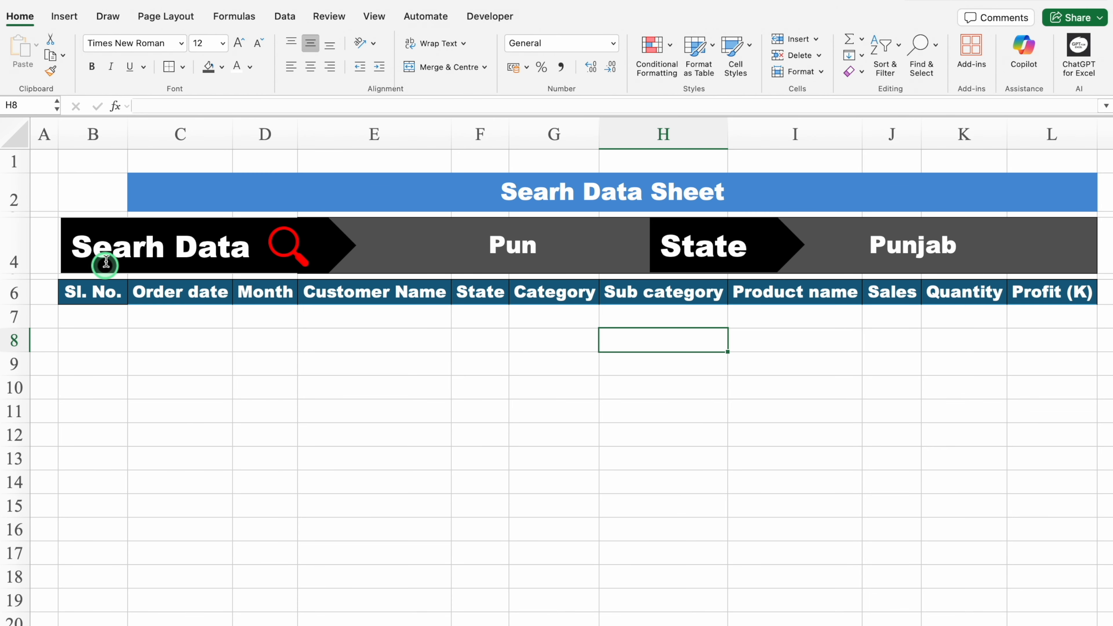
# Start a COUNTIF formula in cell B2 with the Data sheet's State column F:F as its range.
pyautogui.click(102, 193)
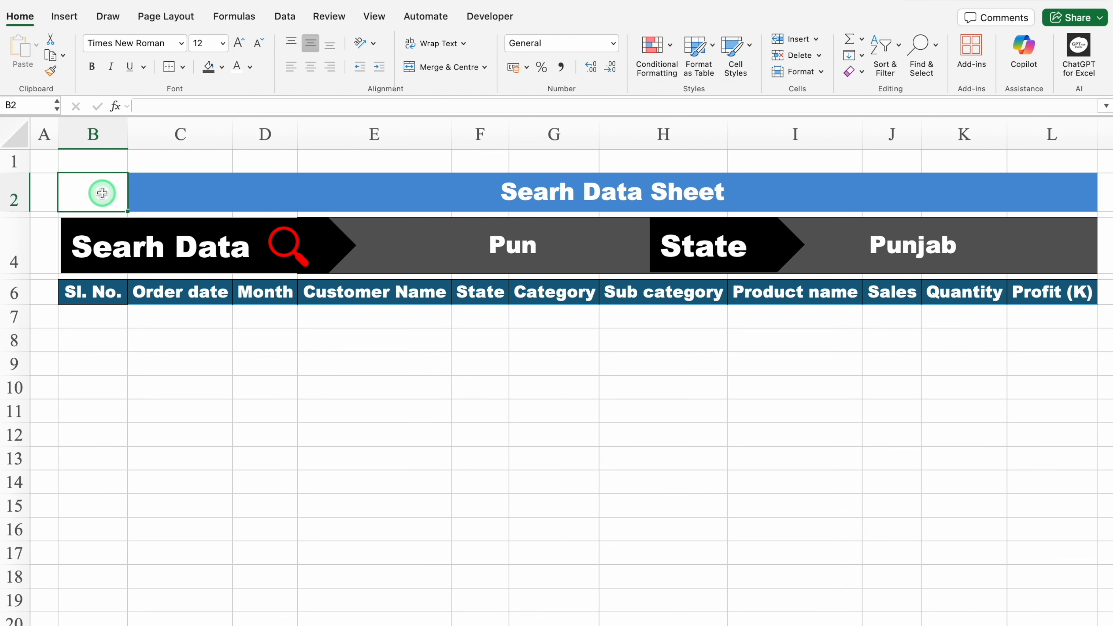
pyautogui.write('=')
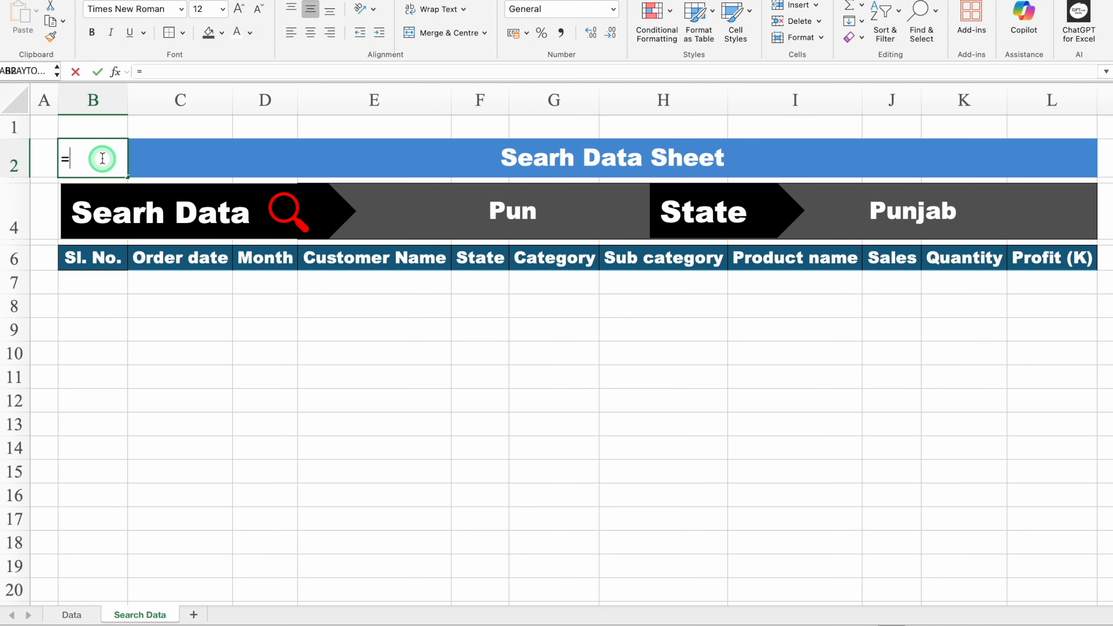
pyautogui.write('COUNTI')
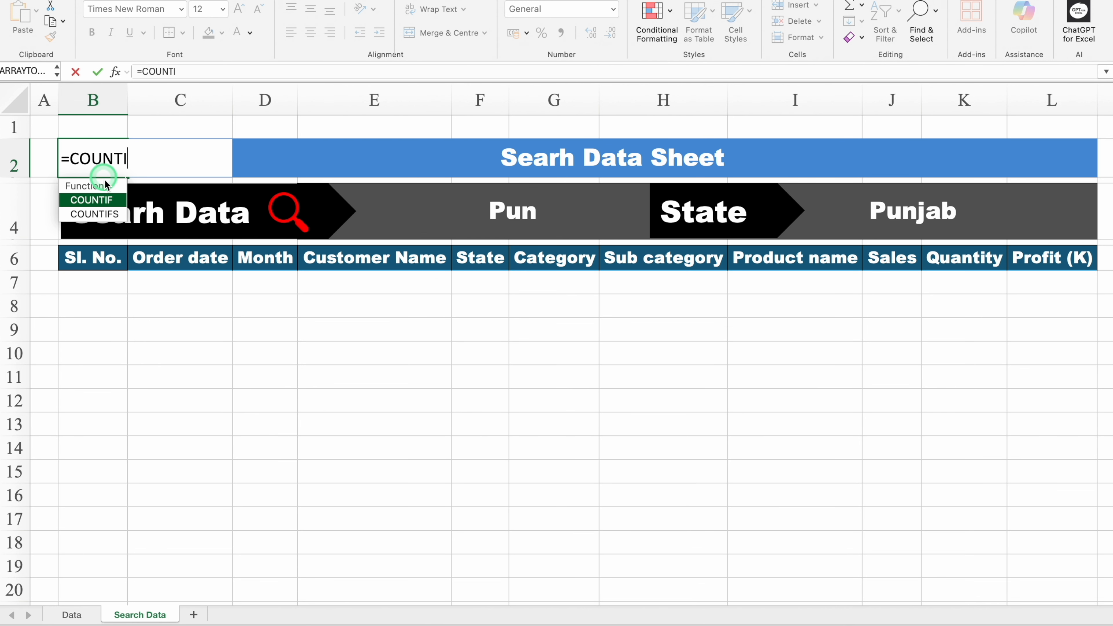
pyautogui.doubleClick(102, 199)
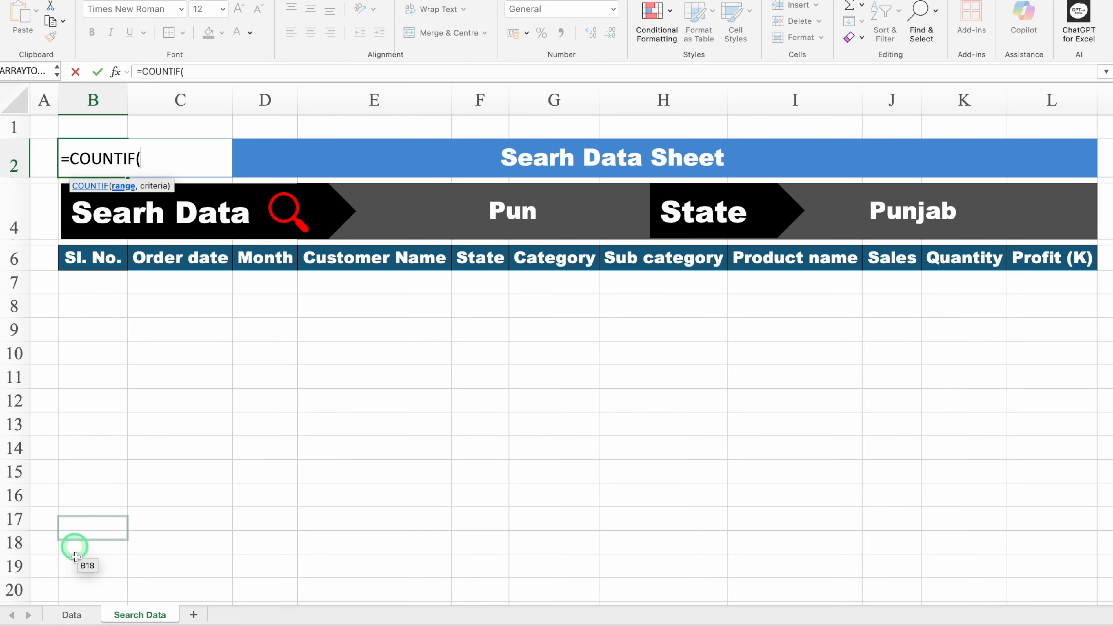
pyautogui.click(72, 614)
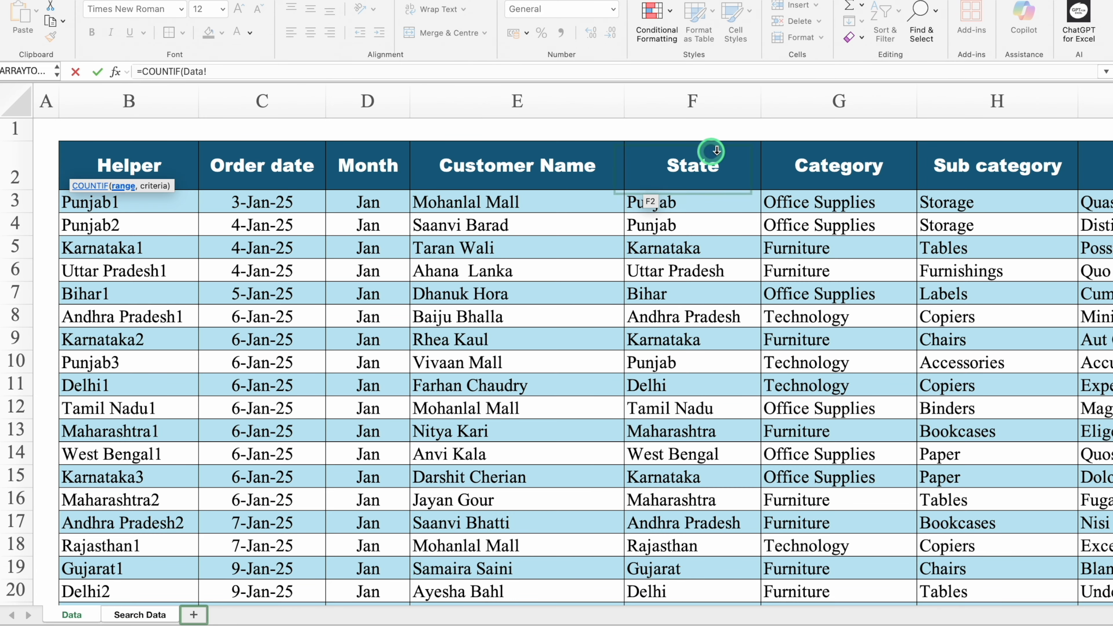
pyautogui.click(698, 98)
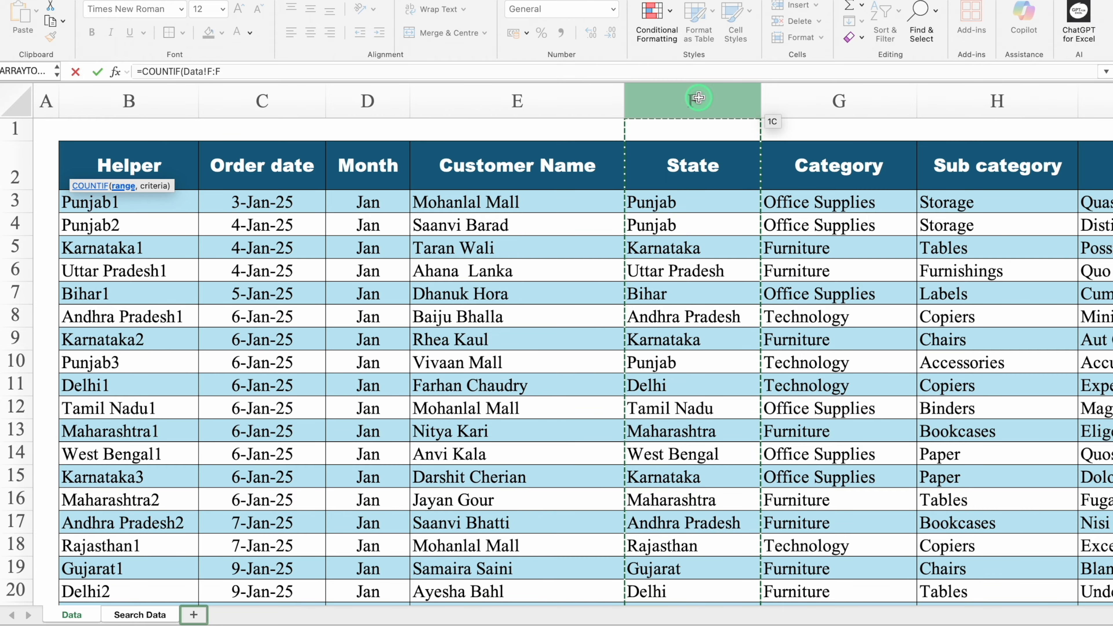
pyautogui.write(',')
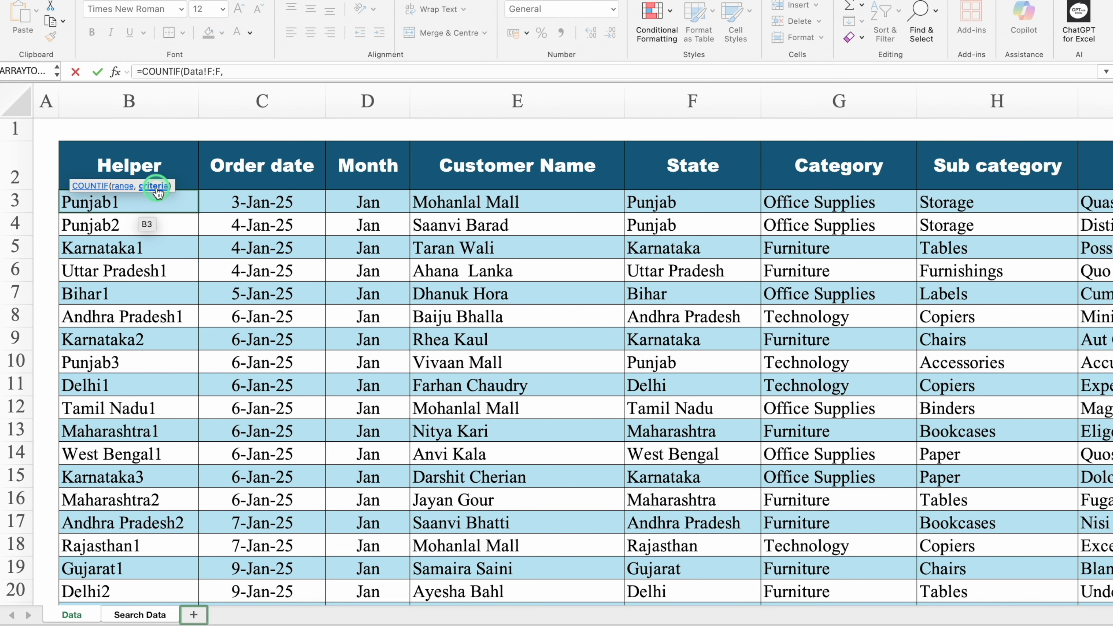
# Complete the B2 COUNTIF with only 'Search Data'!I4 as the criteria, and centre the cell horizontally.
pyautogui.click(144, 615)
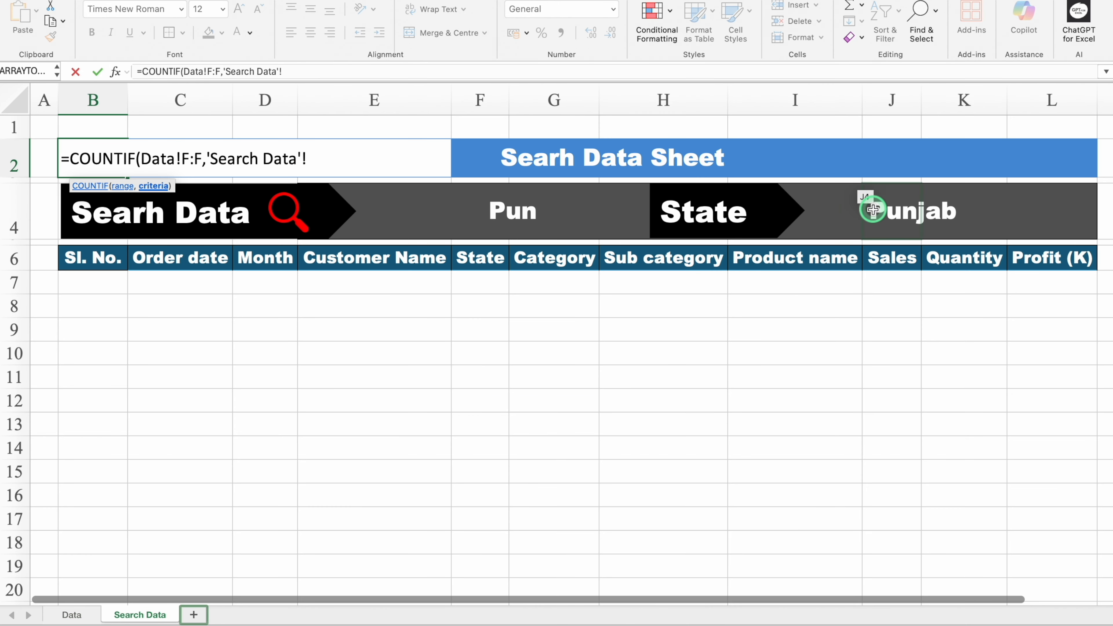
pyautogui.click(849, 216)
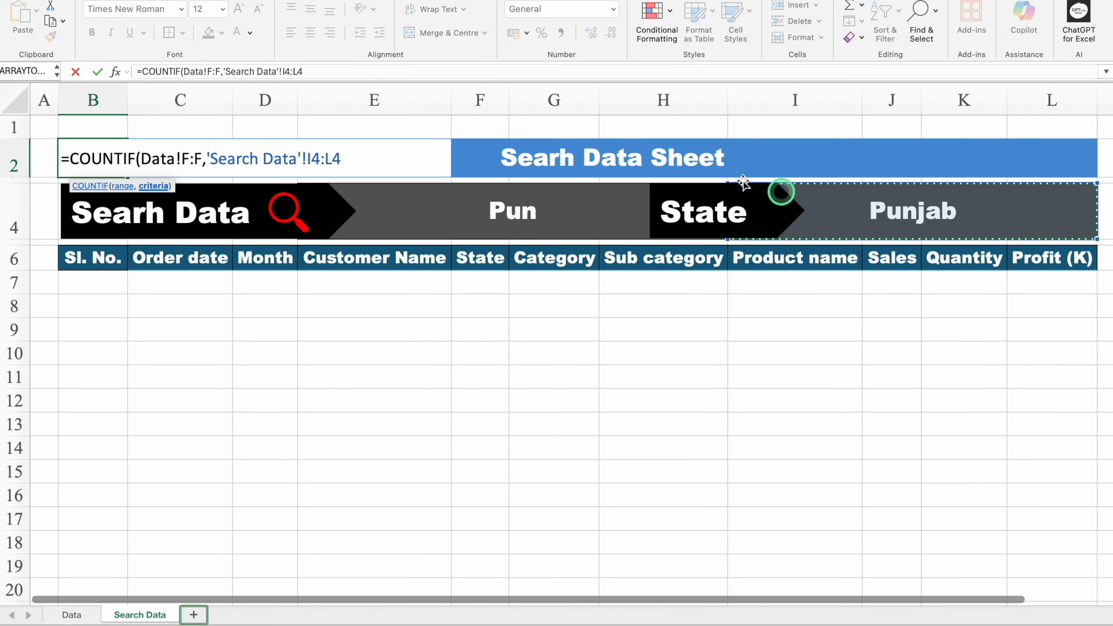
pyautogui.click(359, 159)
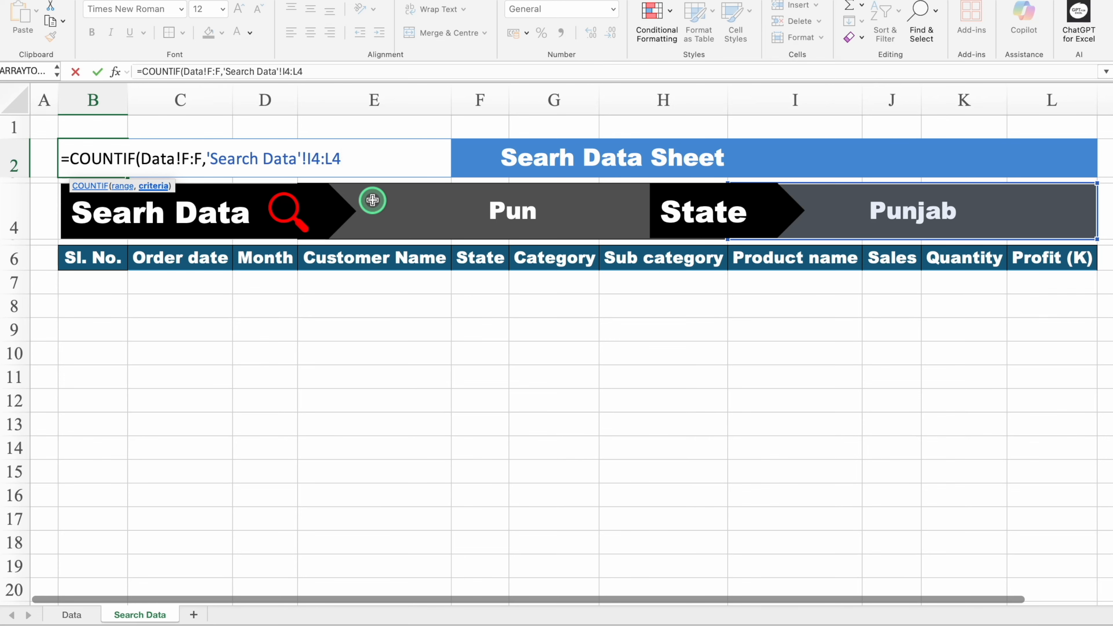
pyautogui.press('BackSpace')
pyautogui.press('BackSpace')
pyautogui.press('BackSpace')
pyautogui.write(')')
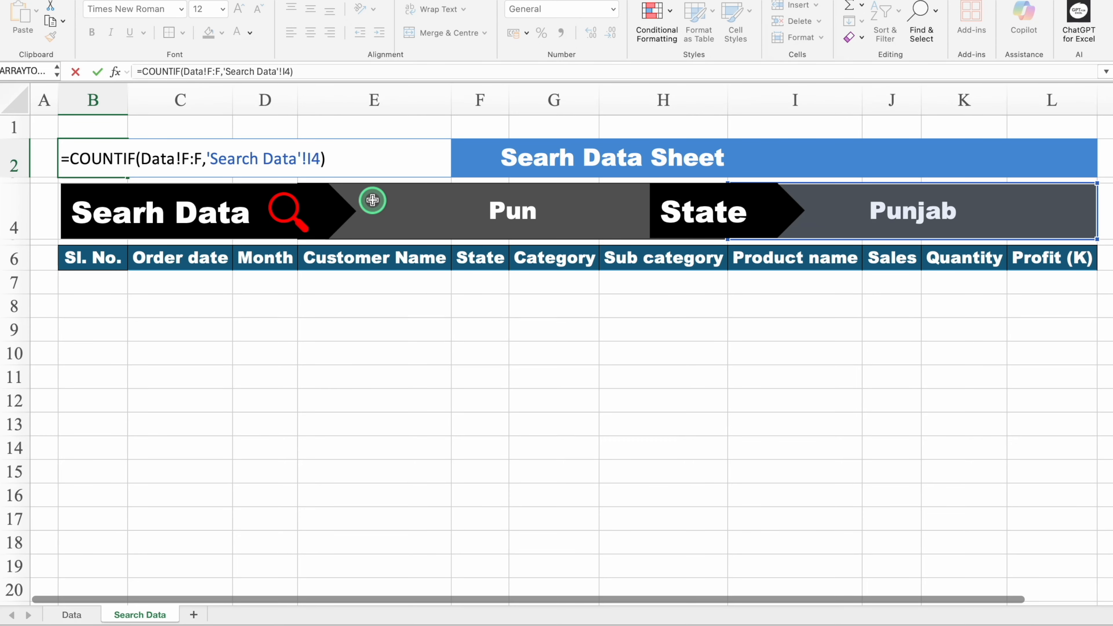
pyautogui.press('Return')
pyautogui.click(113, 157)
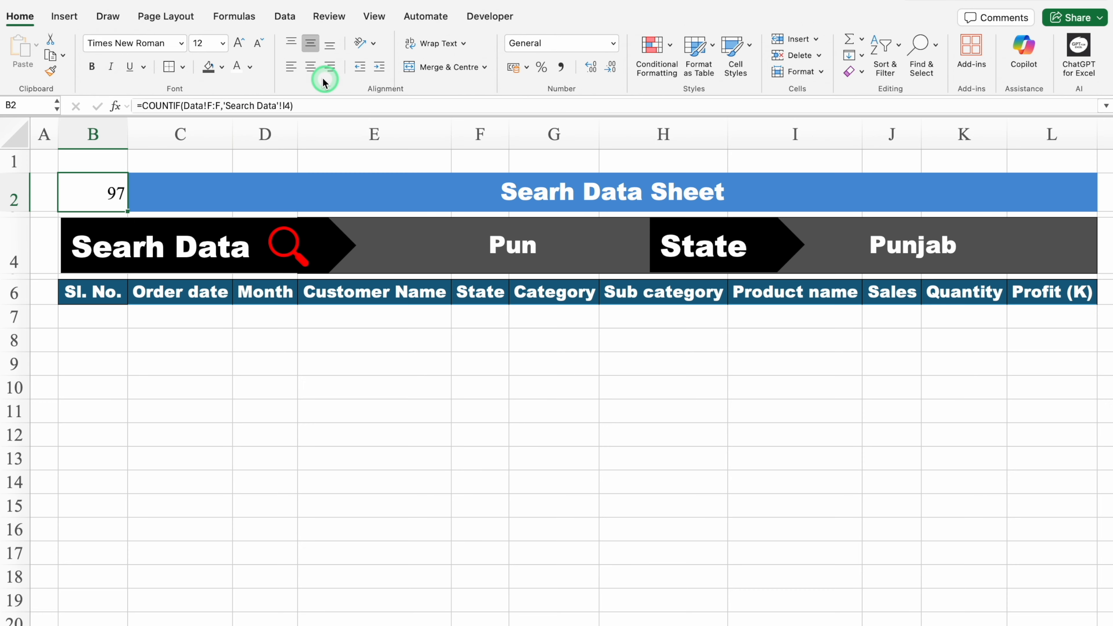
pyautogui.click(310, 32)
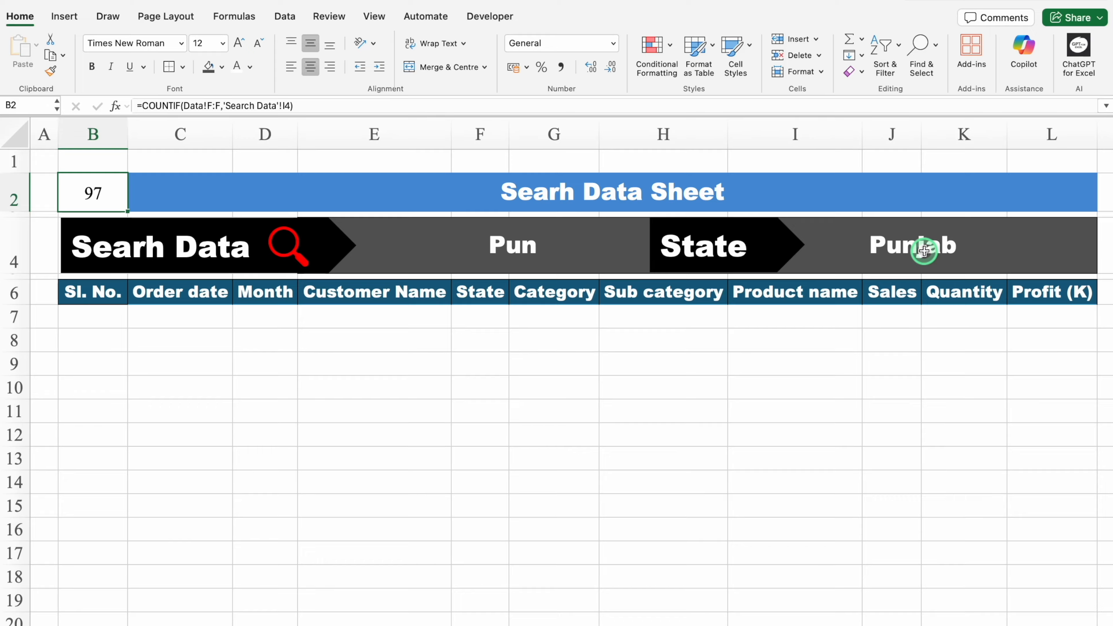
# Enter And as the search text in the merged search cell E4.
pyautogui.click(537, 247)
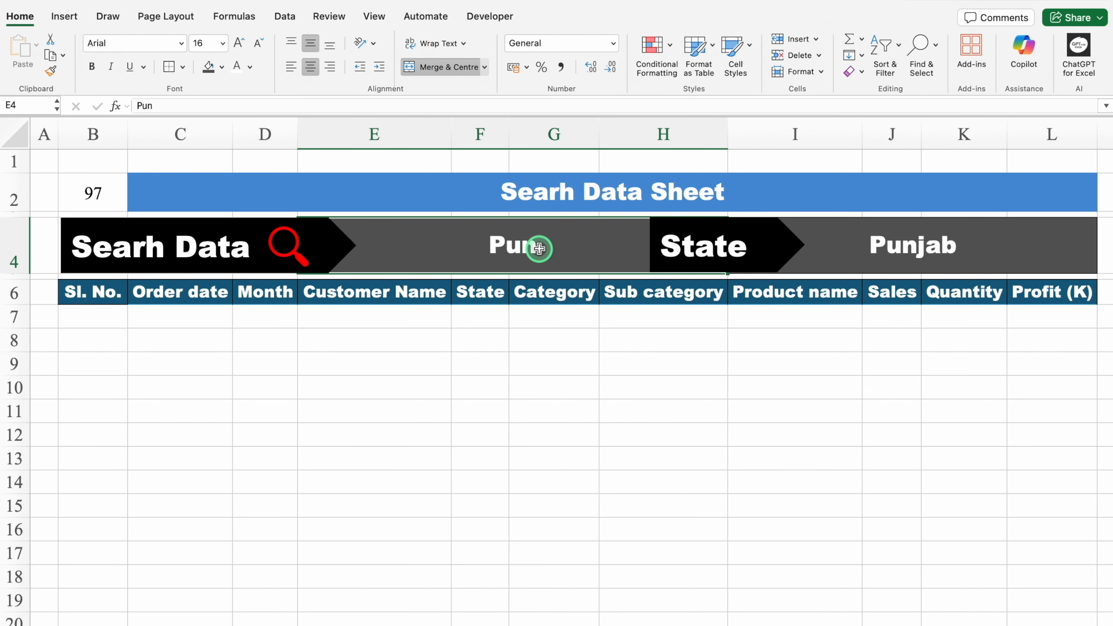
pyautogui.write('And')
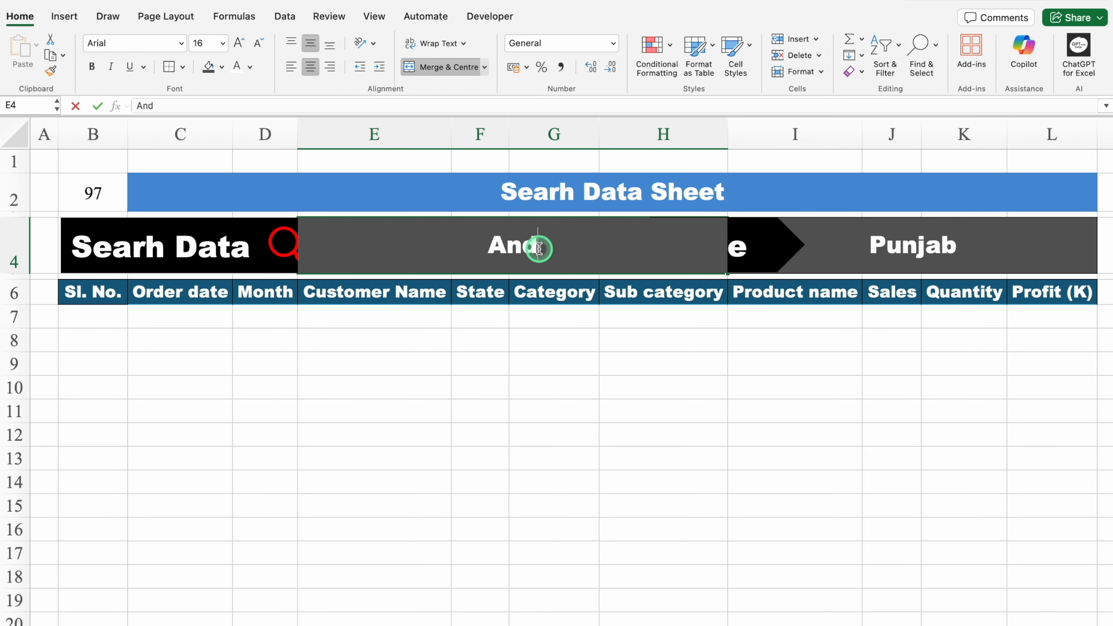
pyautogui.press('Return')
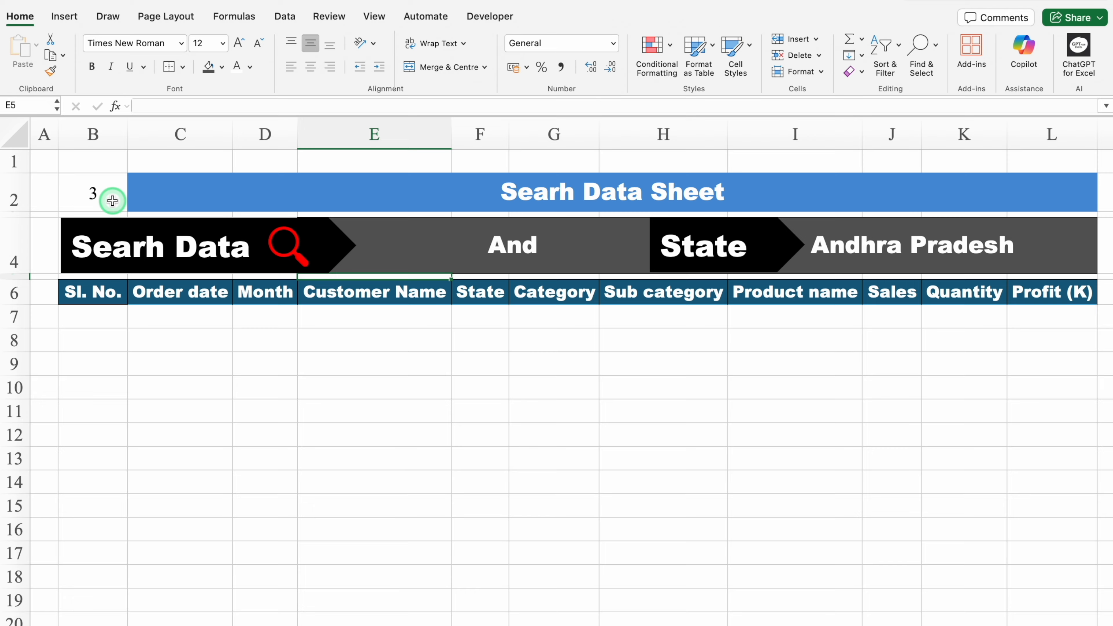
# Write =ROW()-6<=$B$2,ROW()-6 in cell B7 under Sl. No. as the serial number's test and value.
pyautogui.click(103, 319)
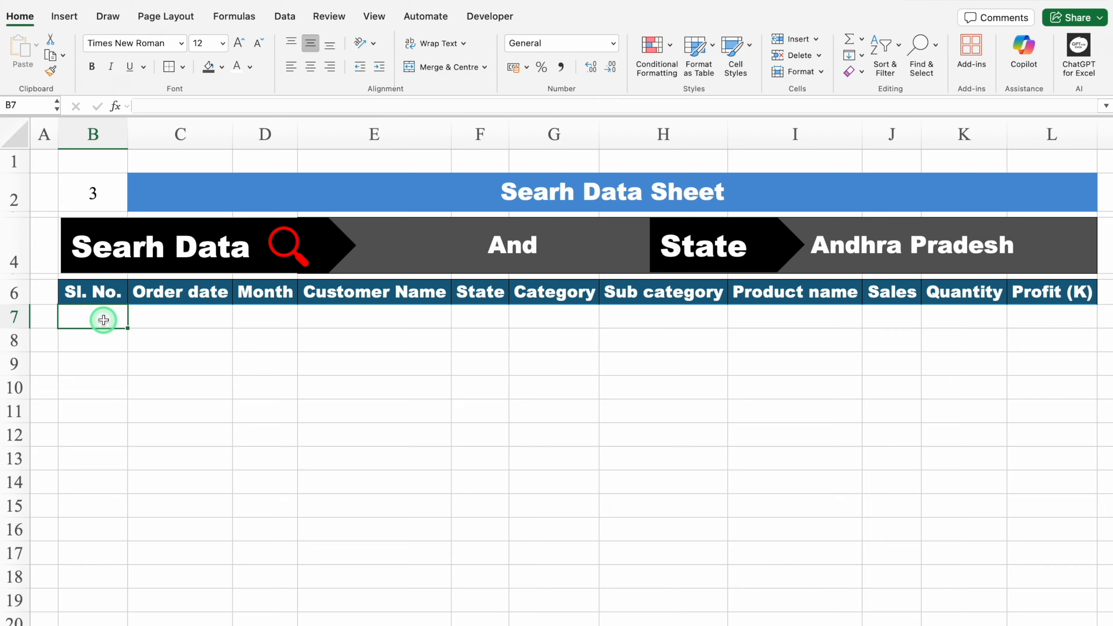
pyautogui.write('=ROW(')
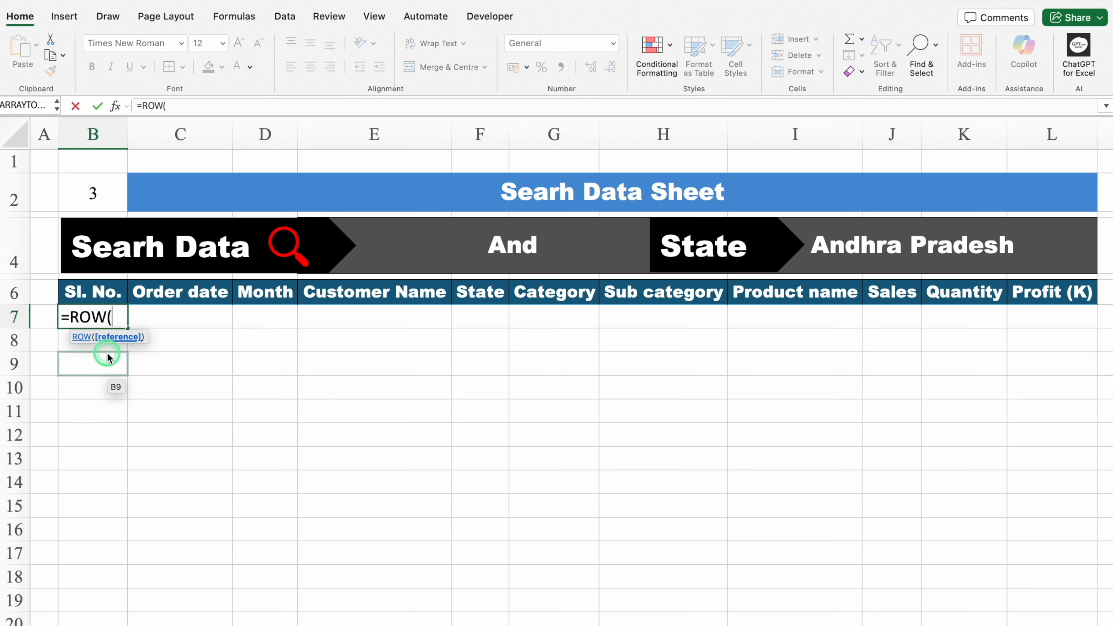
pyautogui.write(')')
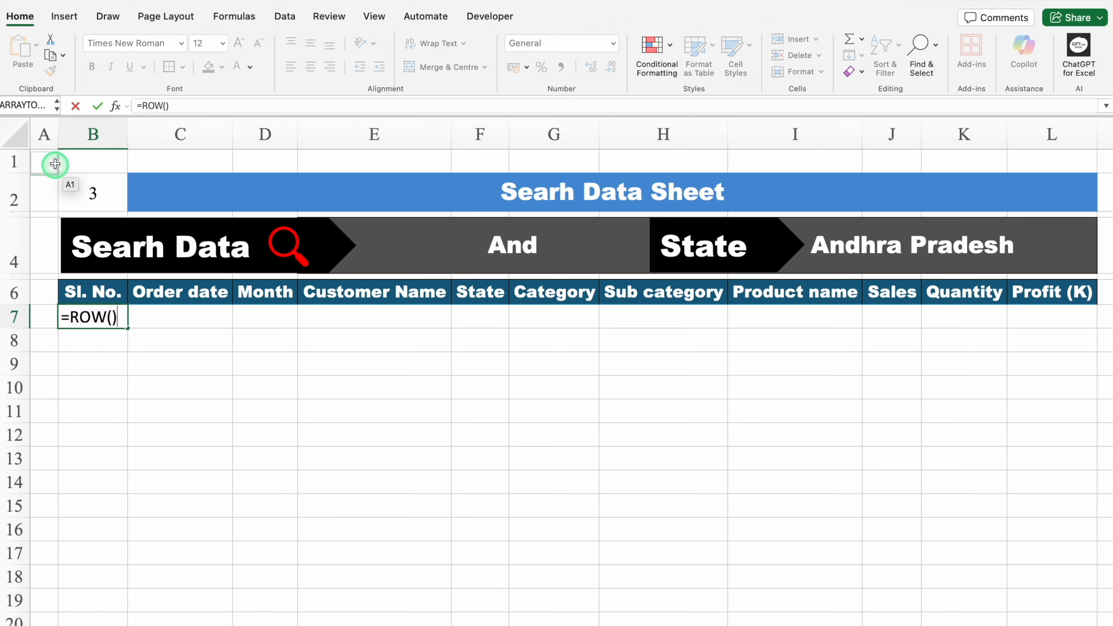
pyautogui.write('-6')
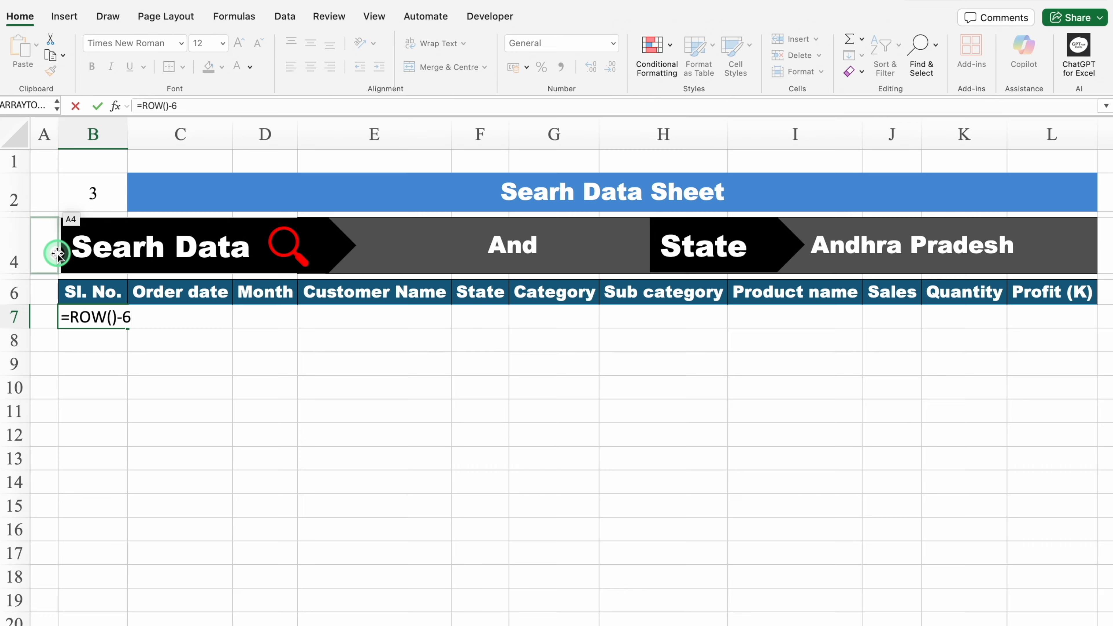
pyautogui.write('<=')
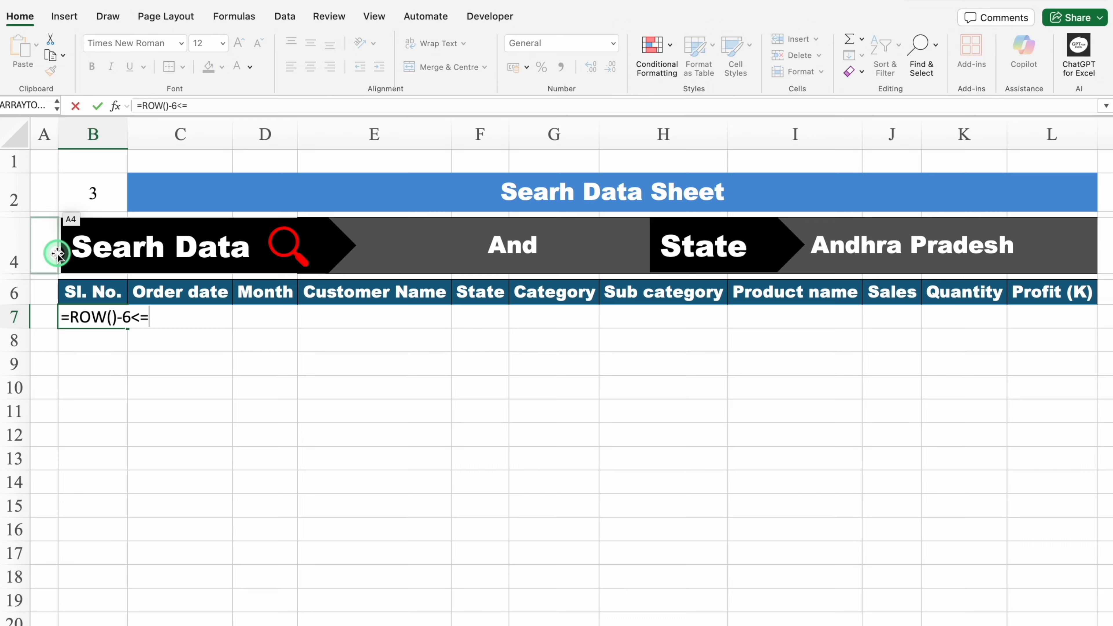
pyautogui.click(103, 194)
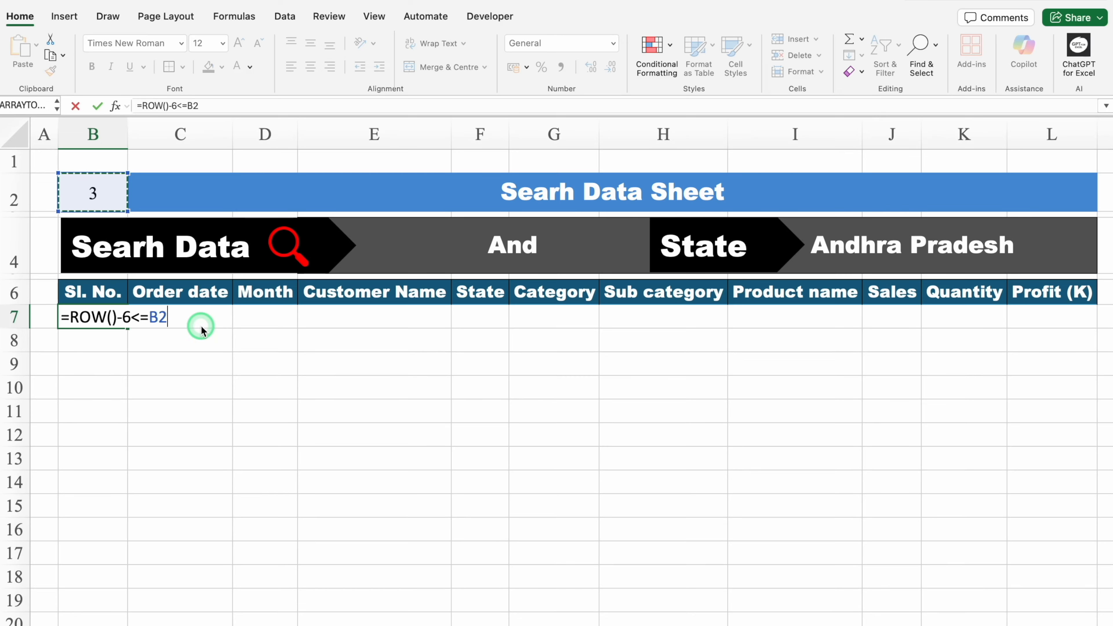
pyautogui.press('F4')
pyautogui.write(',ROW(')
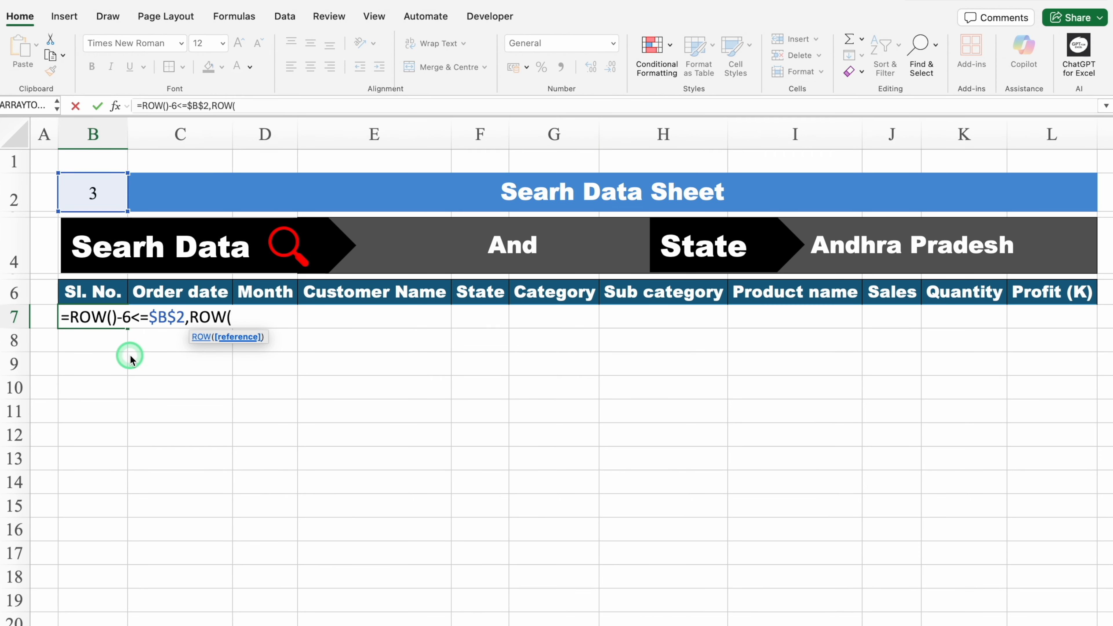
pyautogui.write(')-')
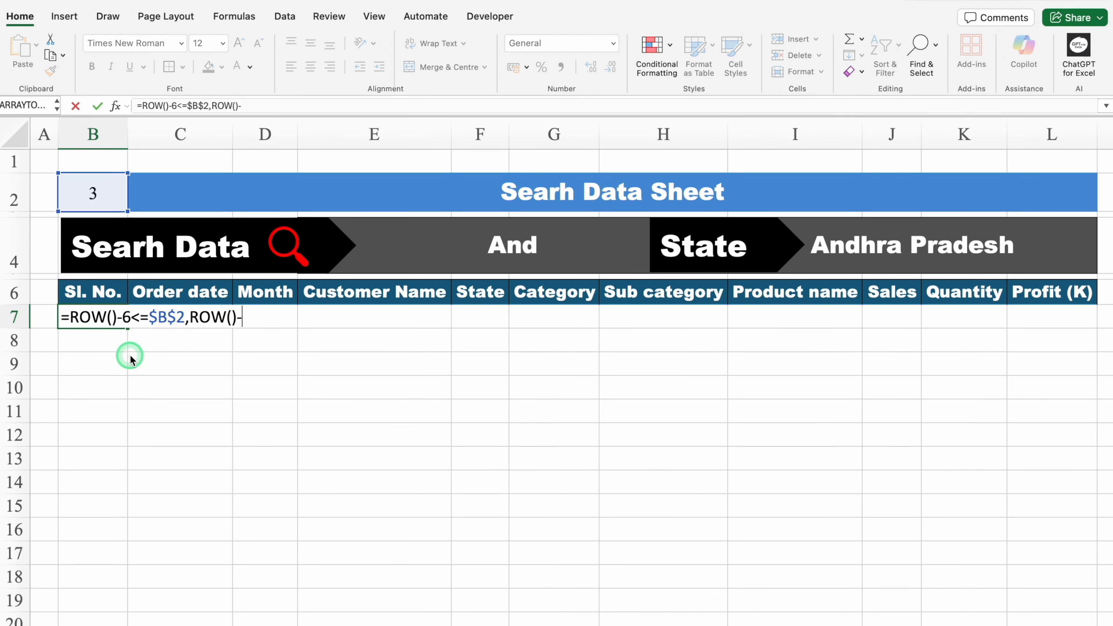
pyautogui.write('6')
# Wrap the B7 expression as =IF(ROW()-6<=$B$2,ROW()-6,"") and centre the cell horizontally.
pyautogui.click(69, 317)
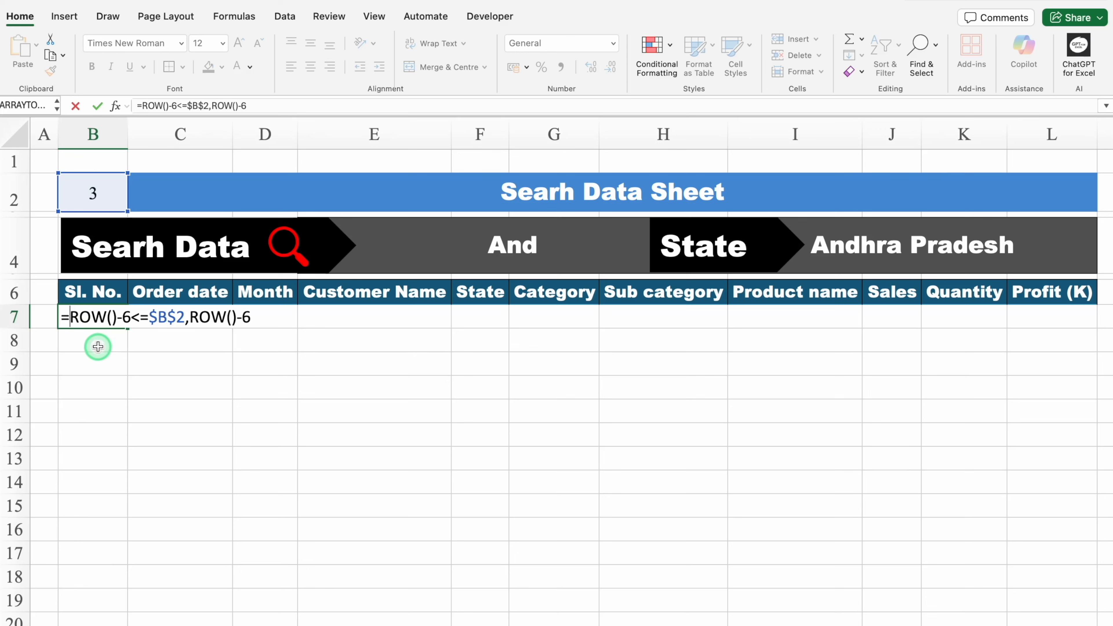
pyautogui.write('IF')
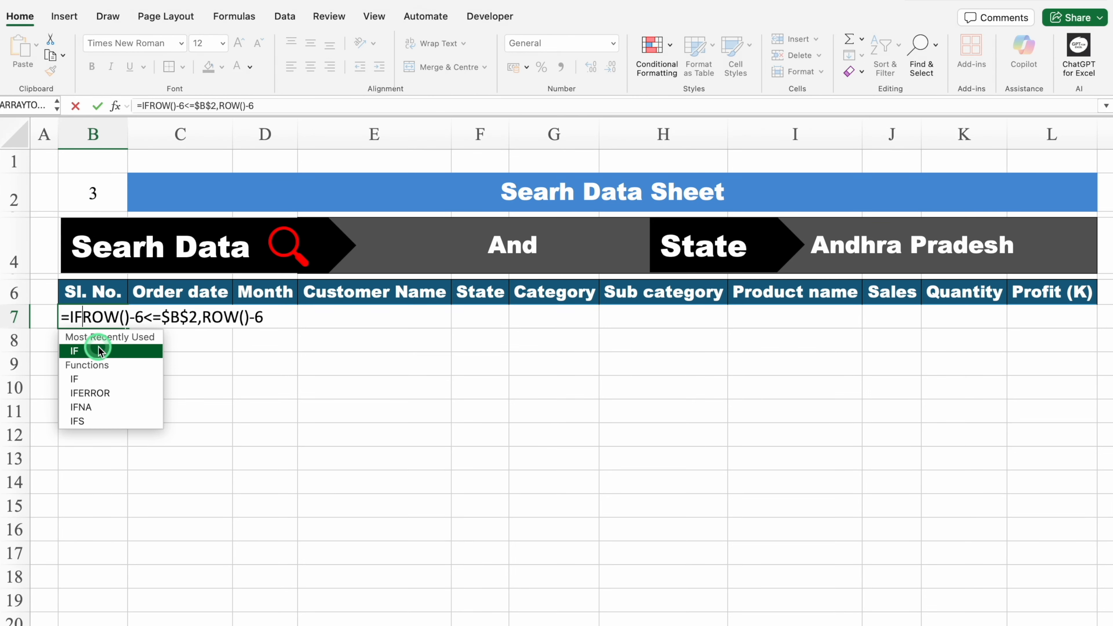
pyautogui.doubleClick(99, 350)
pyautogui.click(269, 317)
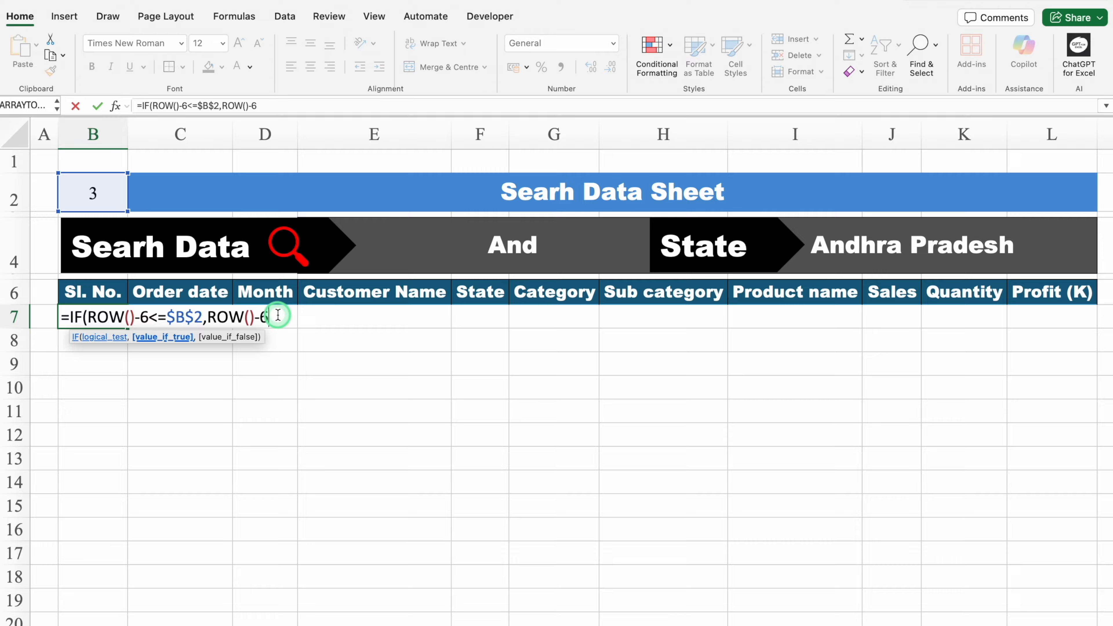
pyautogui.write(',')
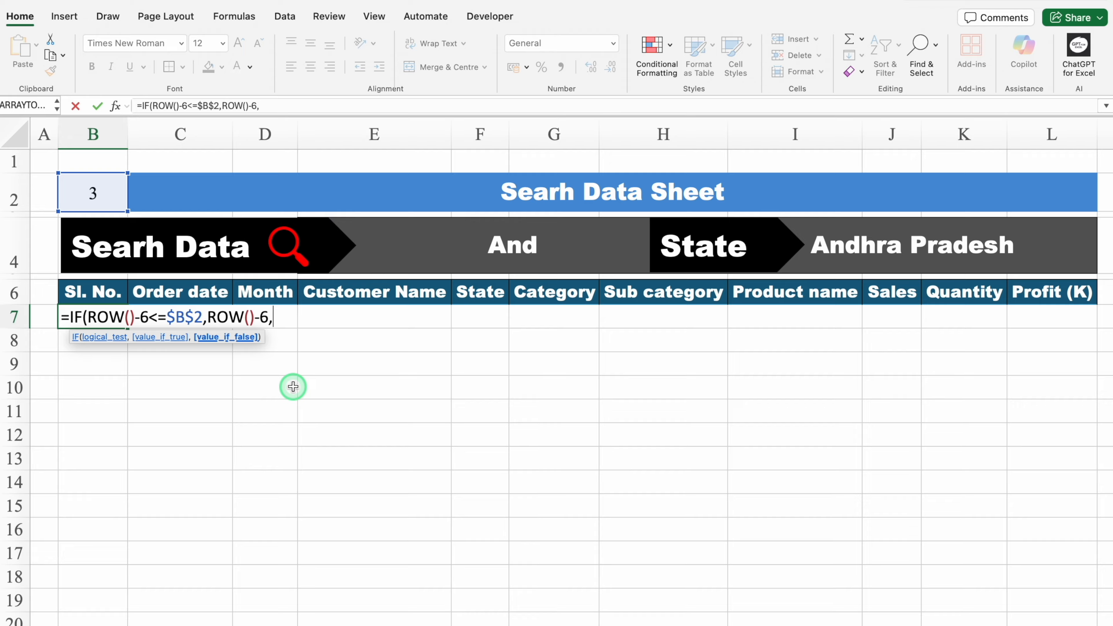
pyautogui.write('"")')
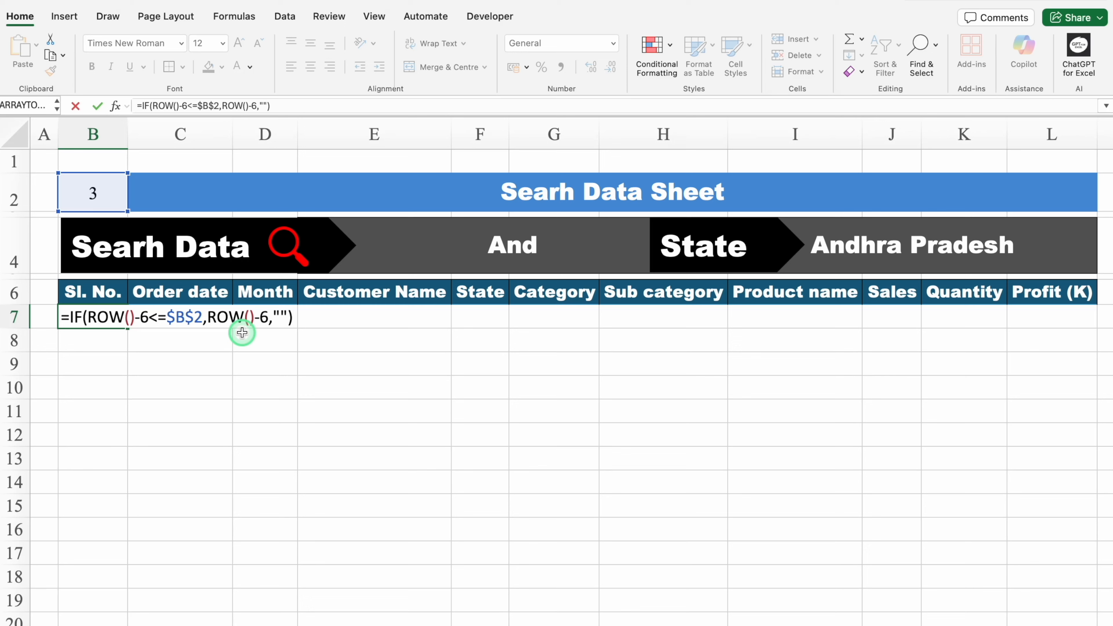
pyautogui.press('Return')
pyautogui.click(118, 316)
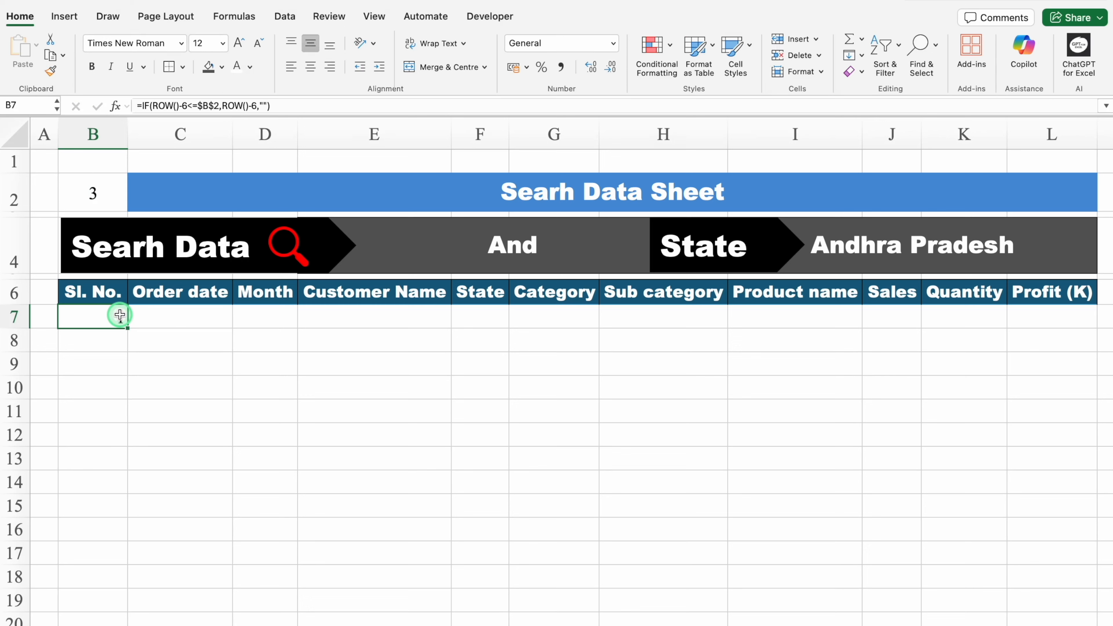
pyautogui.click(310, 66)
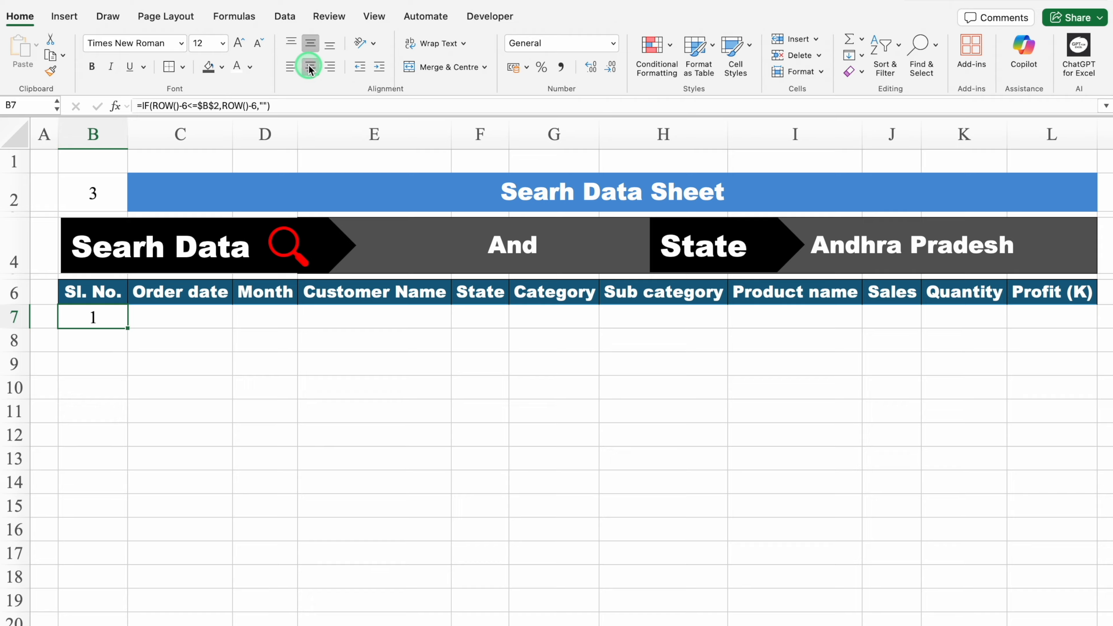
# Clear the search text in E4 to test how the serial number reacts, and undo the clearing.
pyautogui.click(493, 247)
pyautogui.press('Delete')
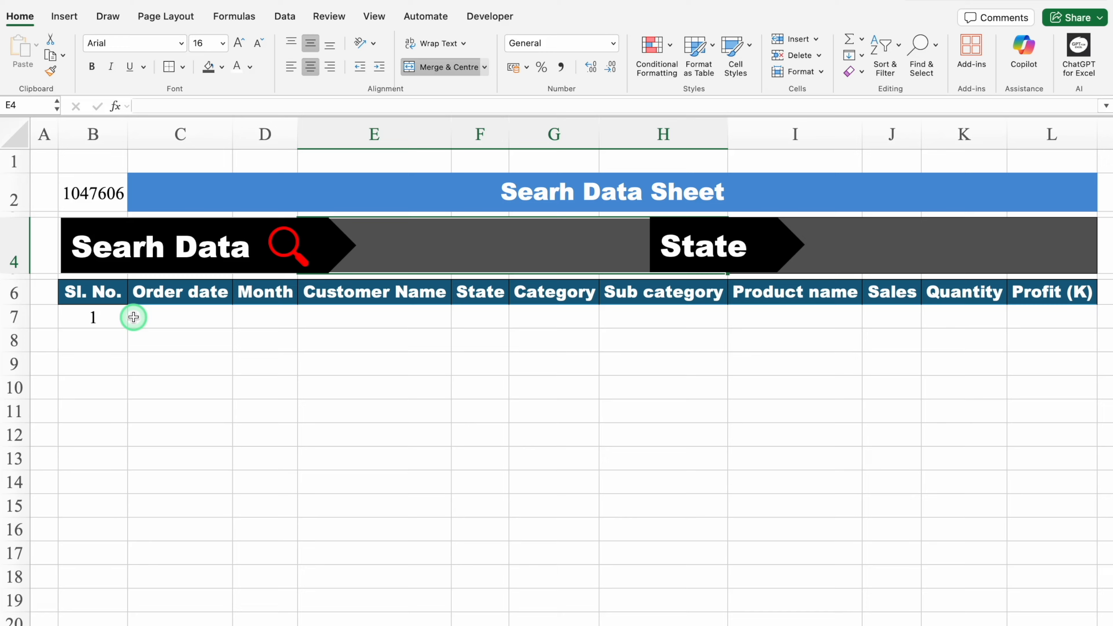
pyautogui.press('super+z')
# Begin wrapping the B7 formula in an outer IF whose logical test is $E$4="".
pyautogui.click(107, 317)
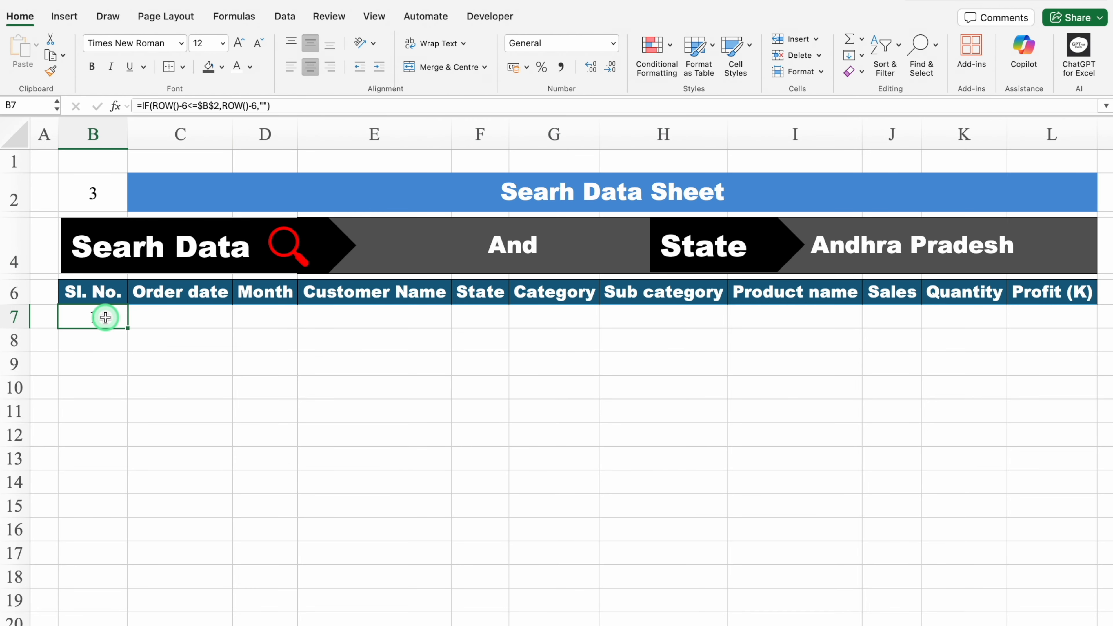
pyautogui.doubleClick(115, 318)
pyautogui.click(41, 317)
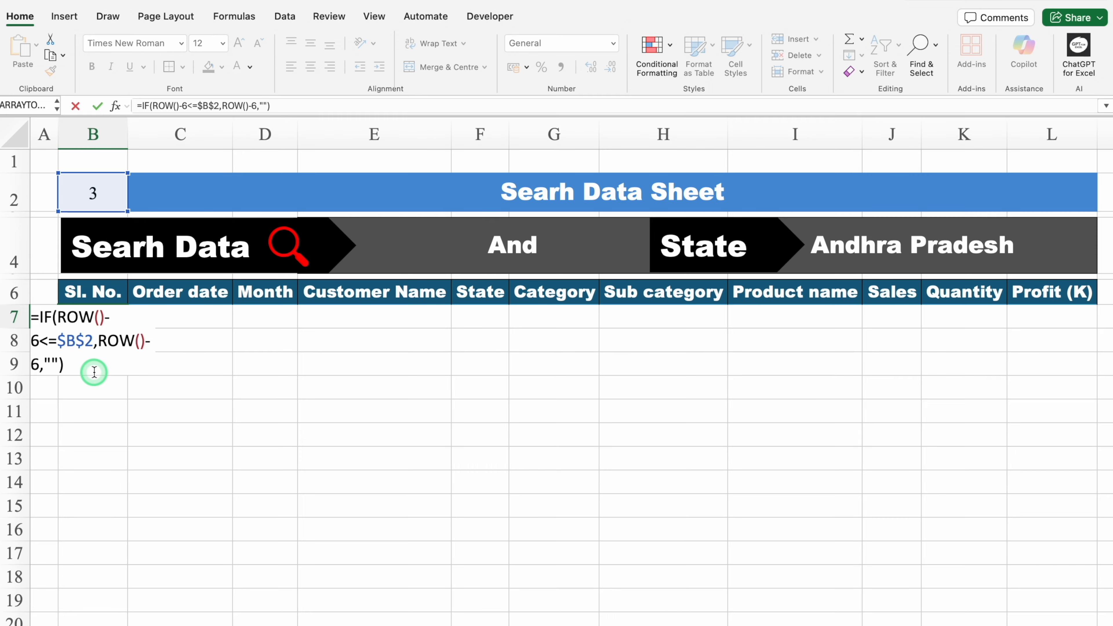
pyautogui.write('IF(')
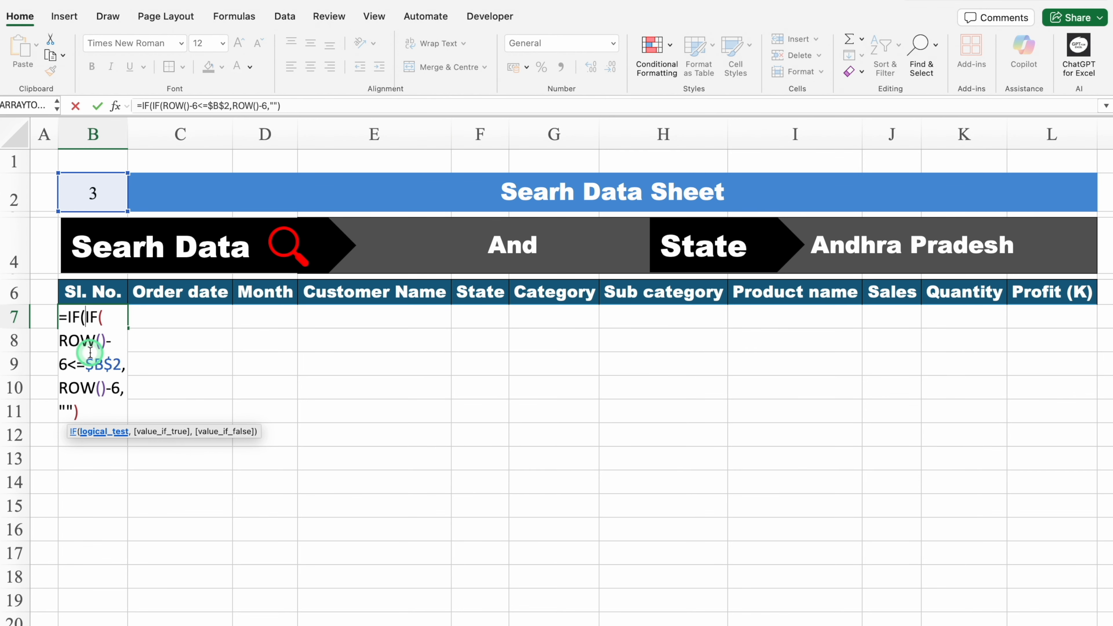
pyautogui.click(472, 244)
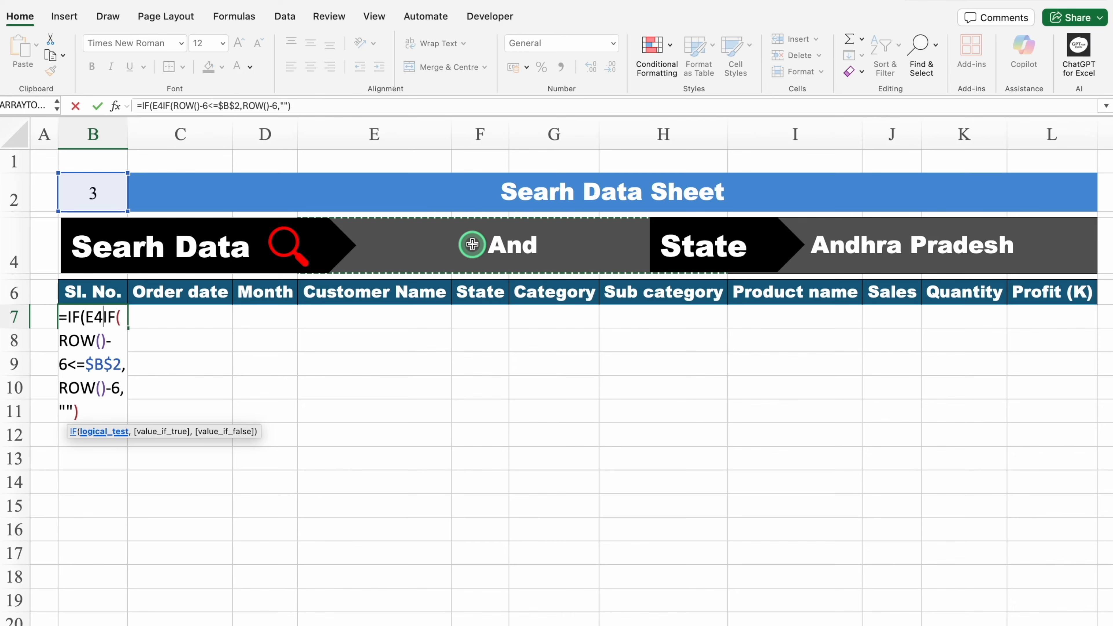
pyautogui.press('F4')
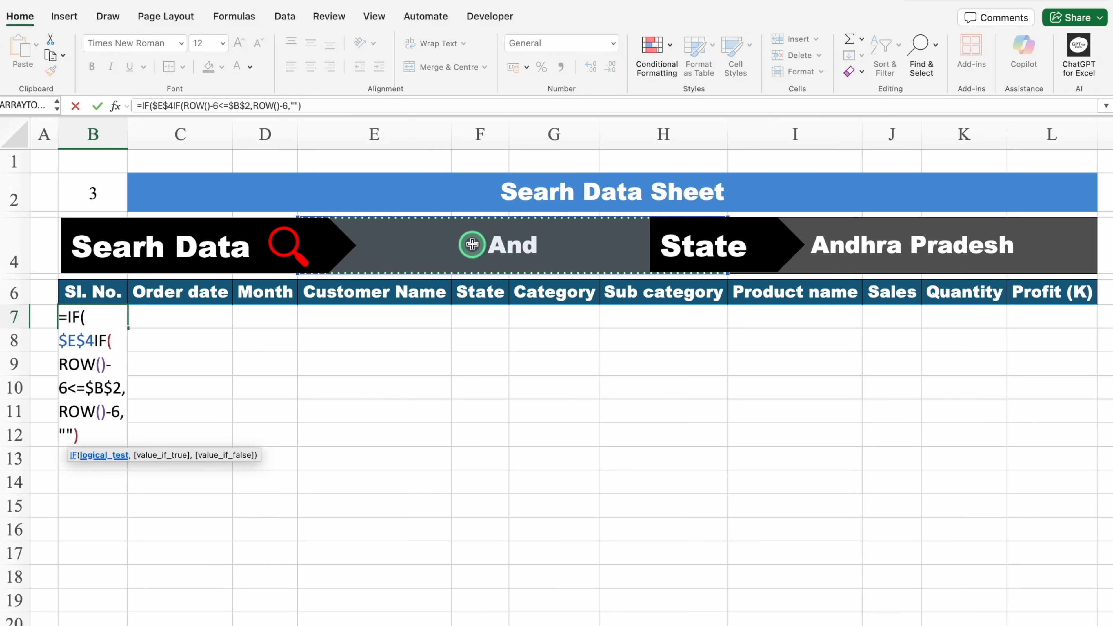
pyautogui.write('=')
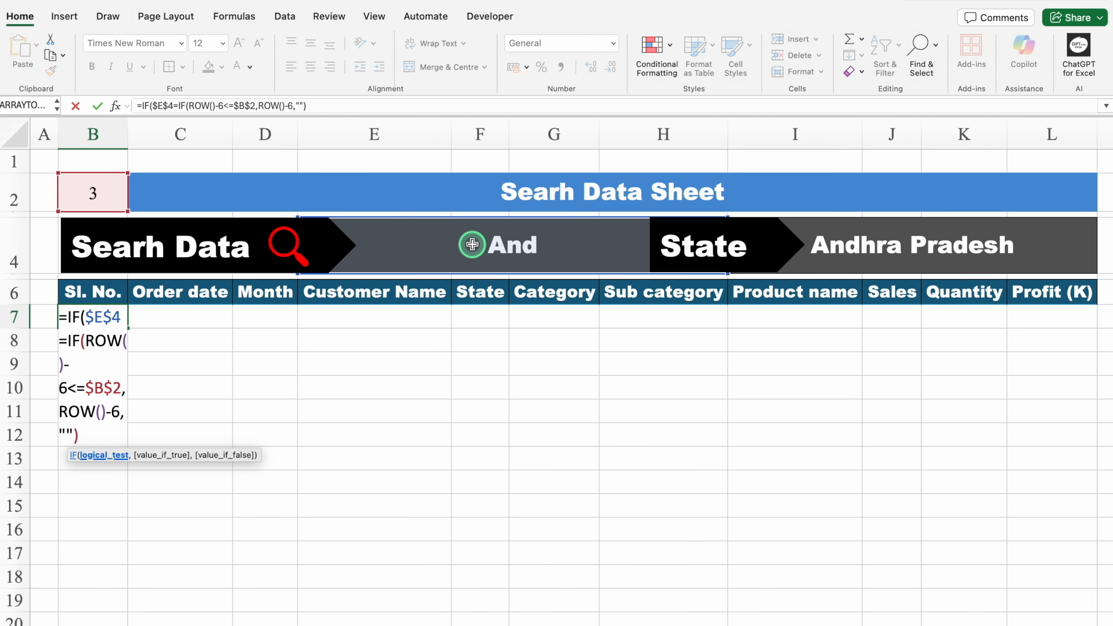
pyautogui.write('""')
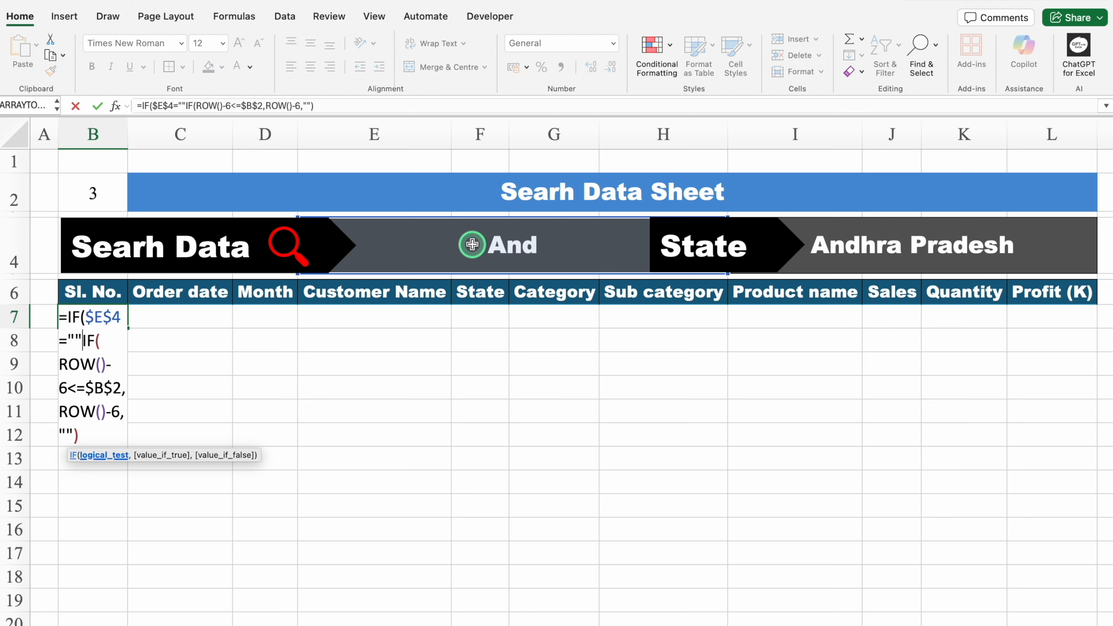
# Complete the B7 formula as =IF($E$4="","",IF(ROW()-6<=$B$2,ROW()-6,"")).
pyautogui.write(',')
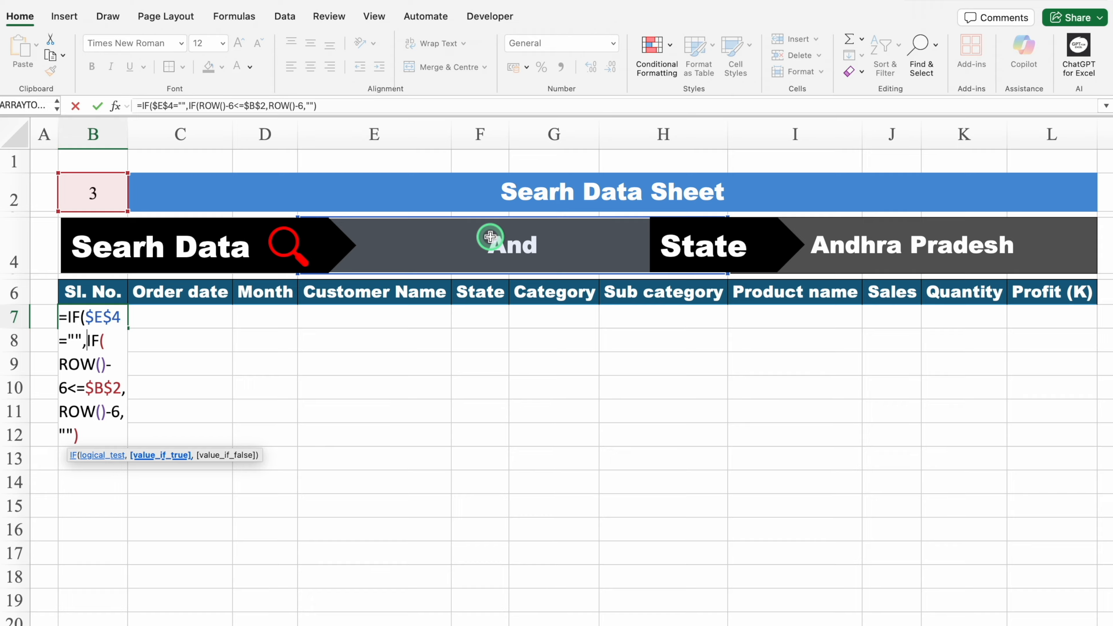
pyautogui.write('""')
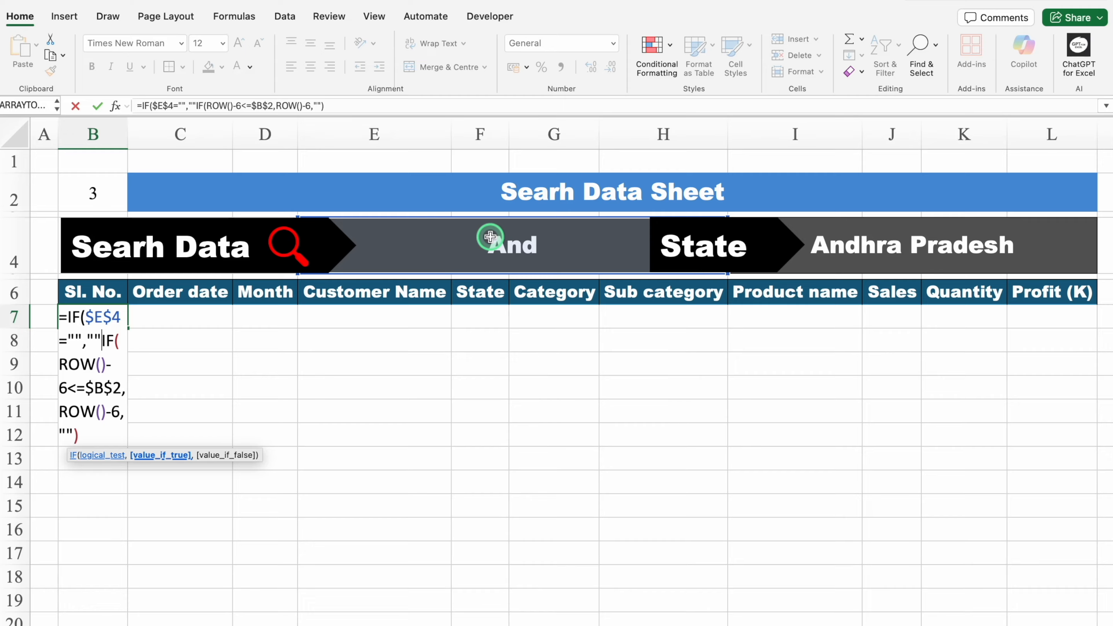
pyautogui.write(',')
pyautogui.click(377, 107)
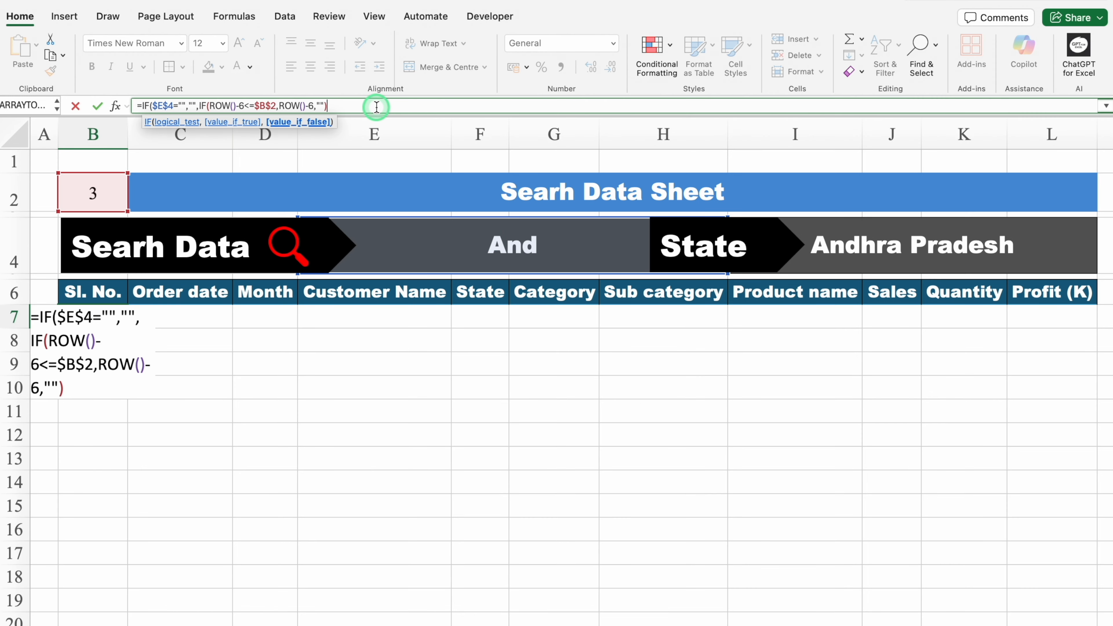
pyautogui.write(')')
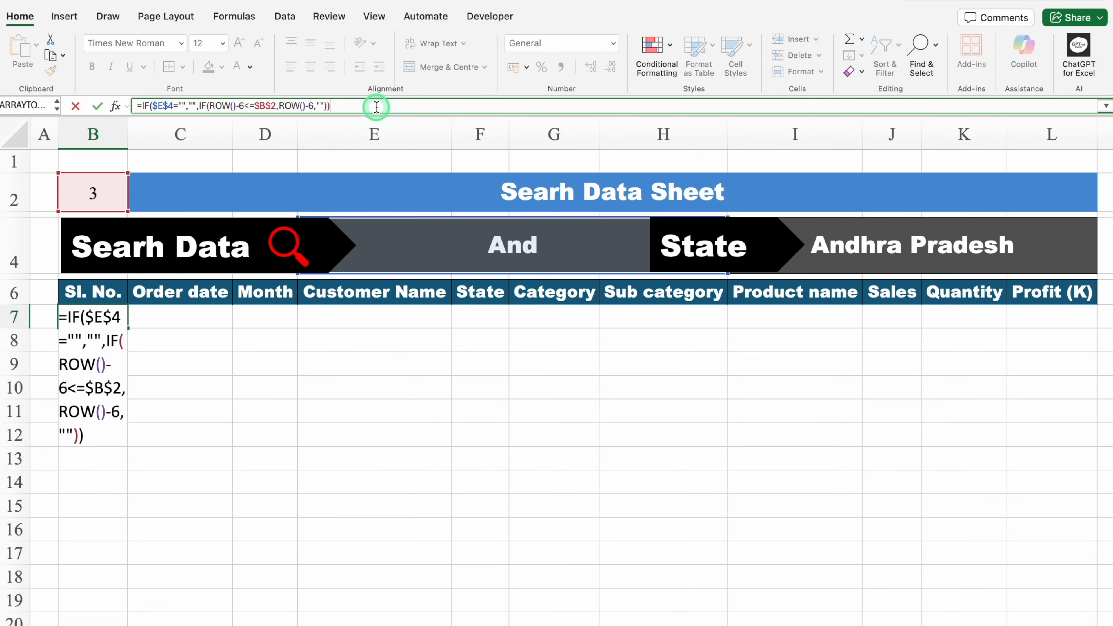
pyautogui.press('Return')
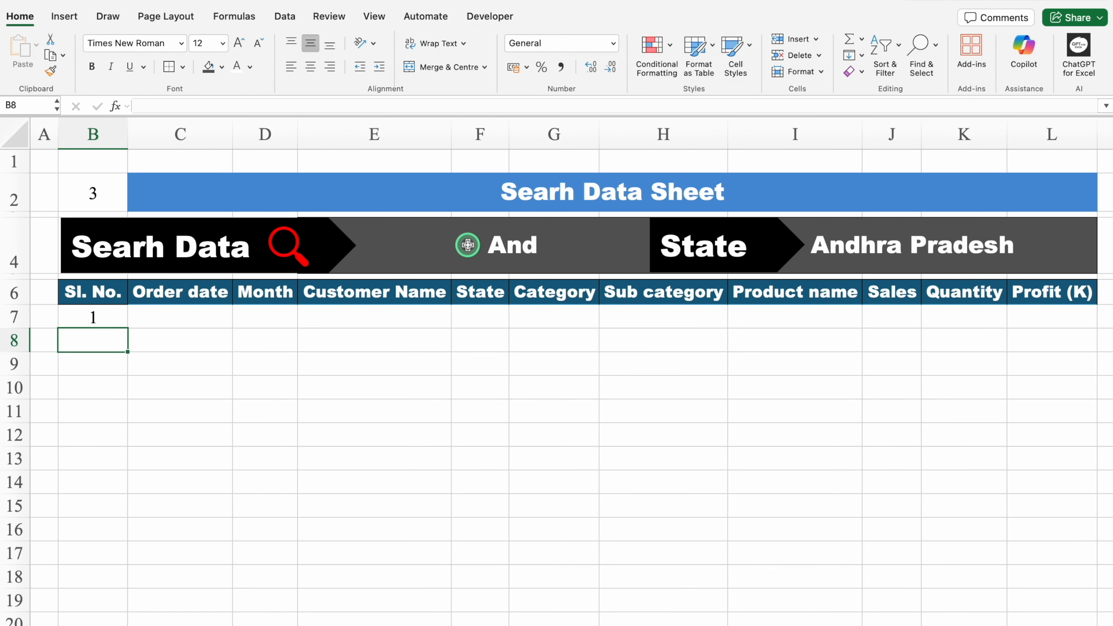
# Empty the search cell E4 to test the new B7 formula, and restore the search text.
pyautogui.click(464, 246)
pyautogui.press('Delete')
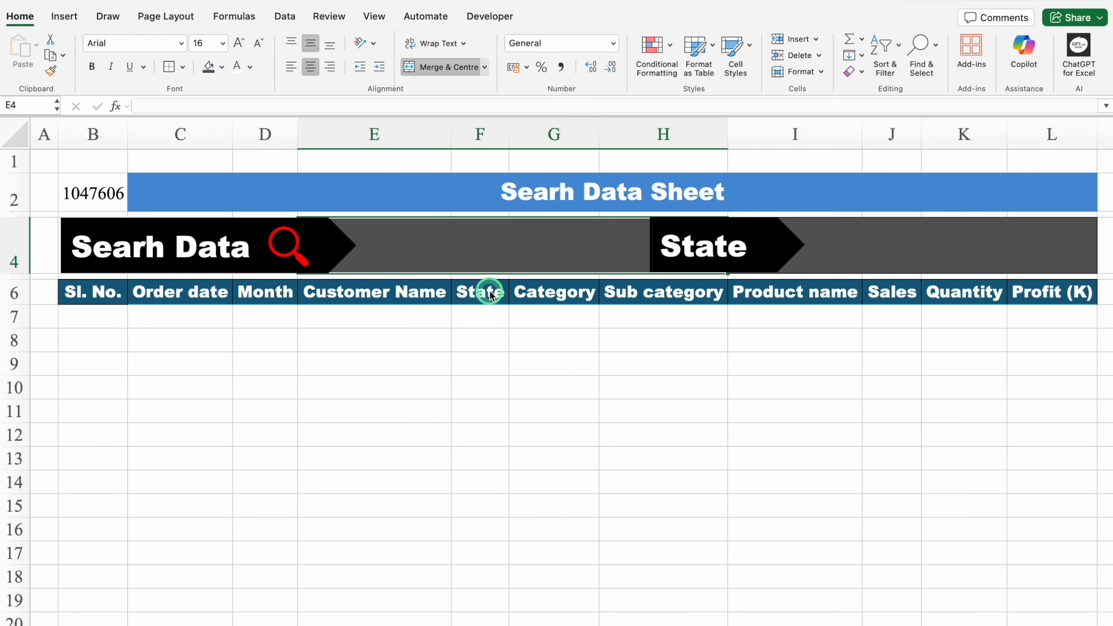
pyautogui.press('super+z')
# Fill the B7 serial number formula down column B to row 500.
pyautogui.click(106, 319)
pyautogui.moveTo(133, 336); pyautogui.dragTo(118, 403)
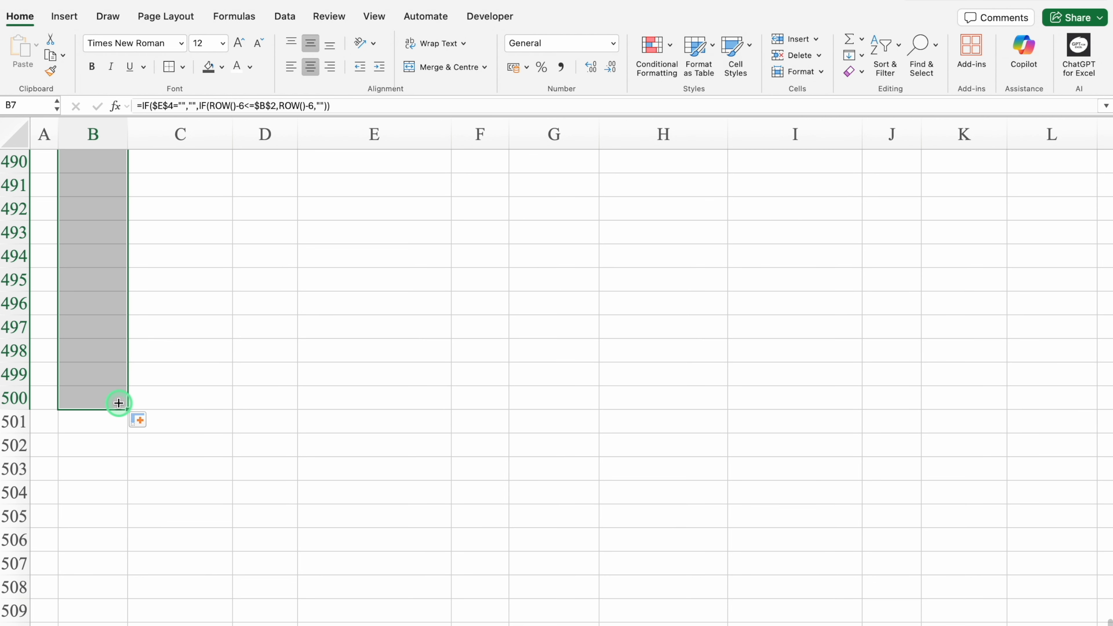
pyautogui.moveTo(1108, 621); pyautogui.dragTo(1076, 158)
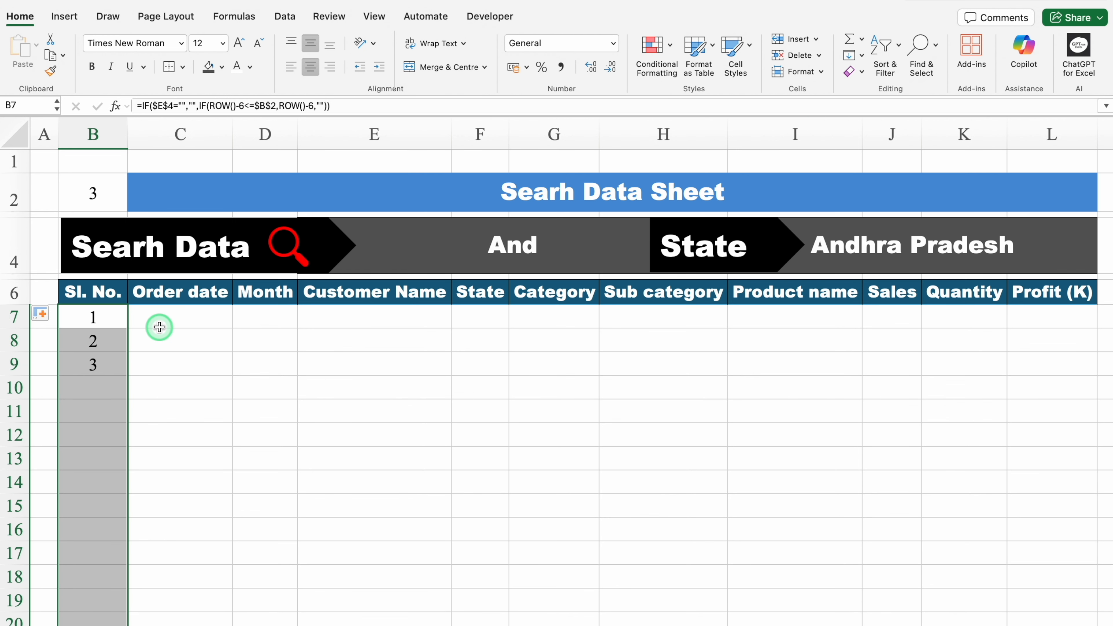
# Hide the count in B2 by giving both the cell fill and the font the title bar's blue.
pyautogui.click(105, 196)
pyautogui.click(222, 67)
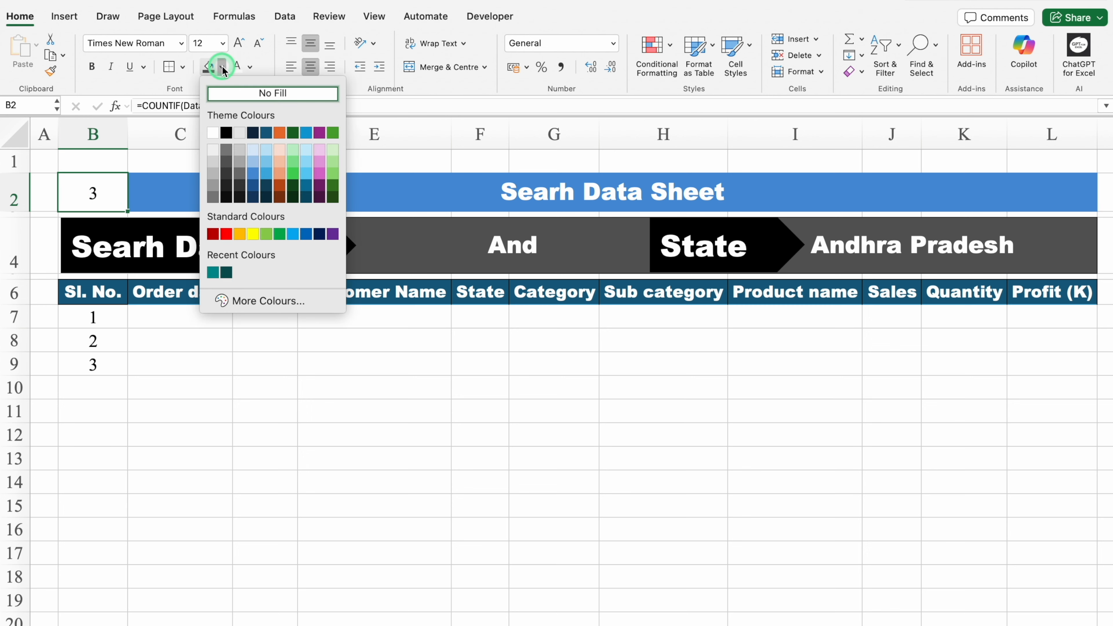
pyautogui.click(254, 178)
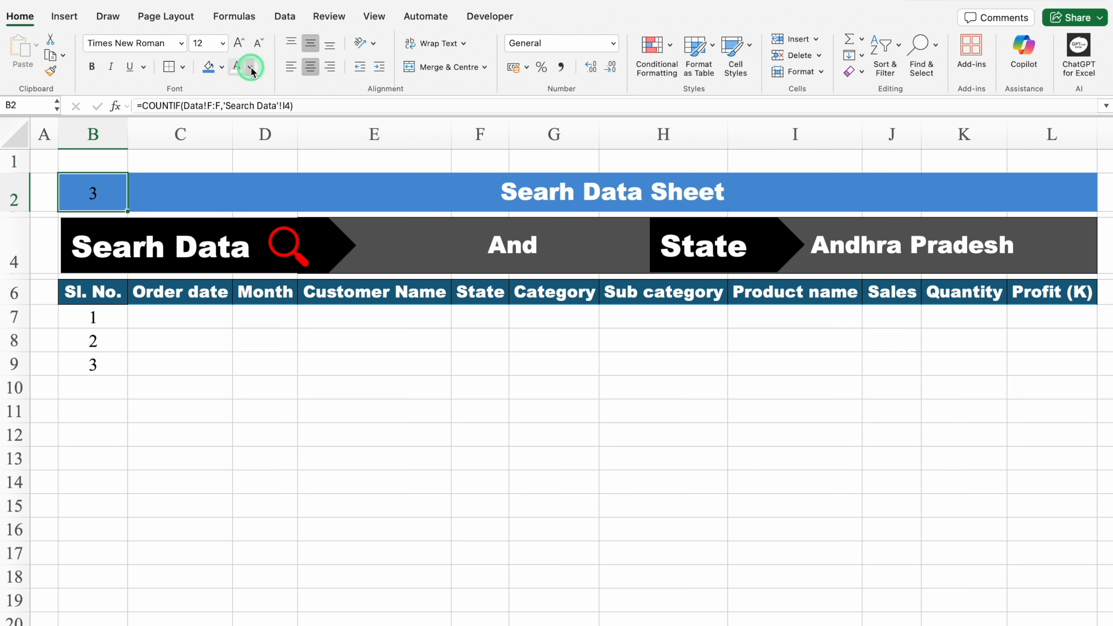
pyautogui.click(250, 67)
pyautogui.click(281, 178)
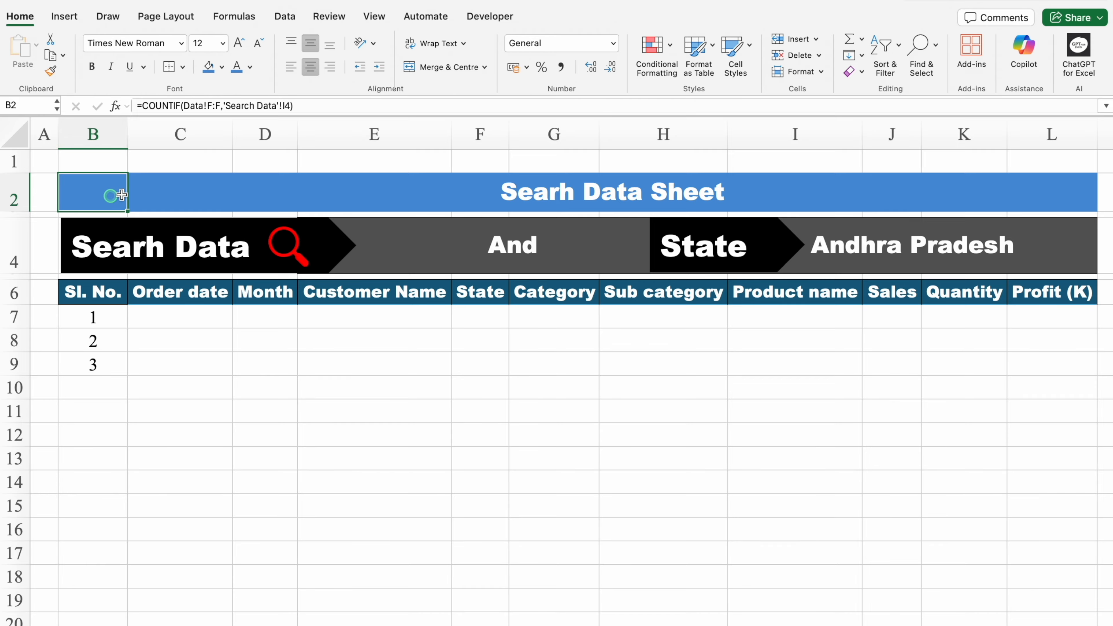
pyautogui.moveTo(96, 196); pyautogui.dragTo(431, 177)
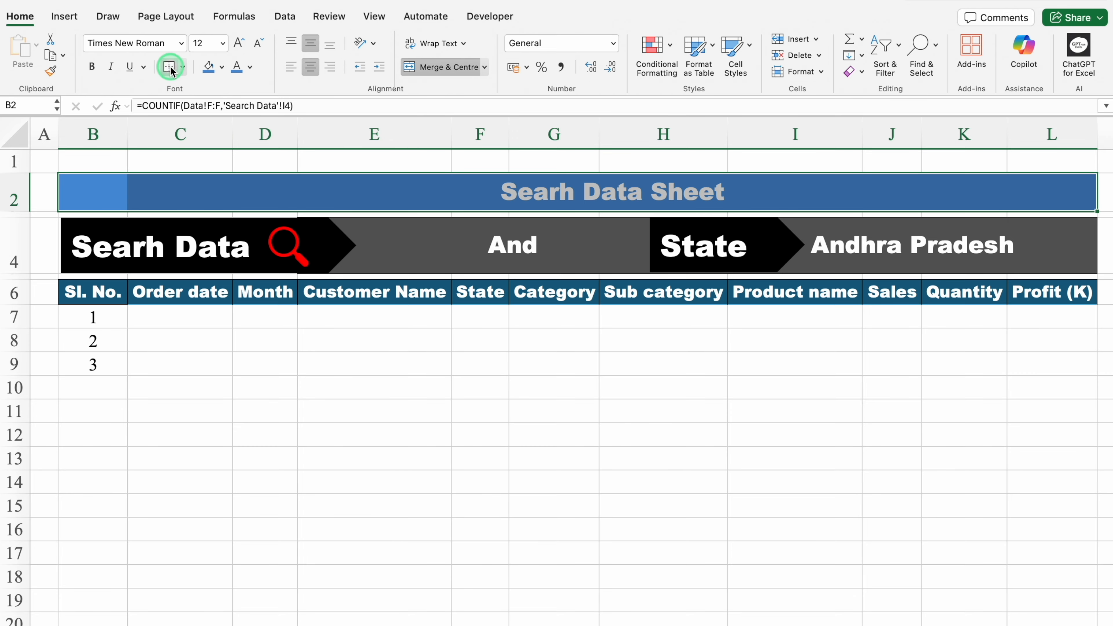
# Start a new conditional formatting rule for the entire sheet with the Classic style.
pyautogui.click(202, 317)
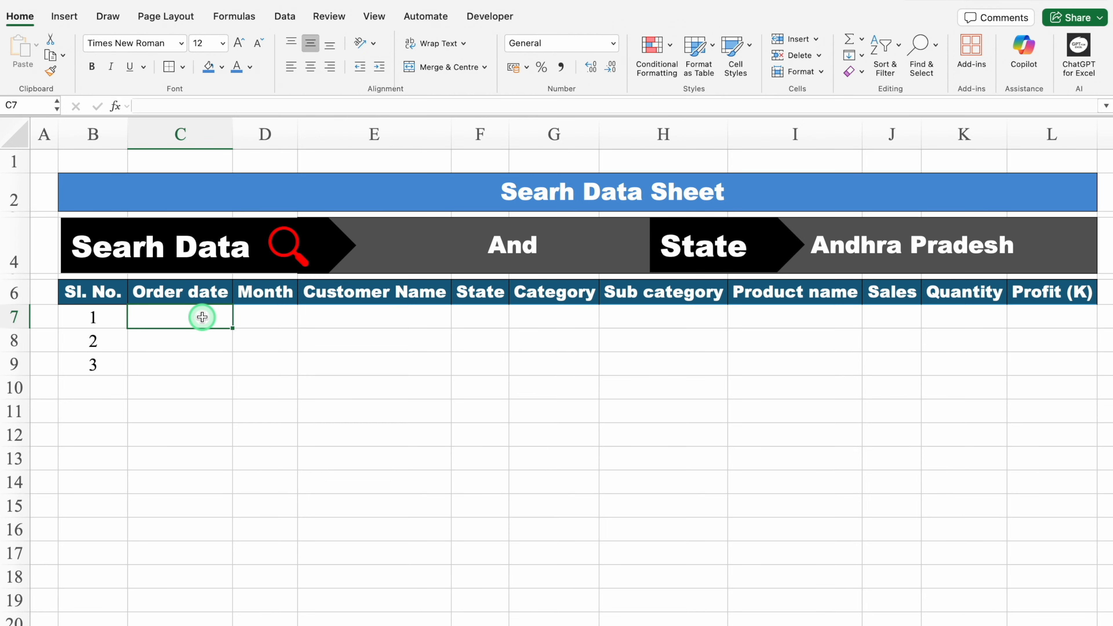
pyautogui.click(6, 134)
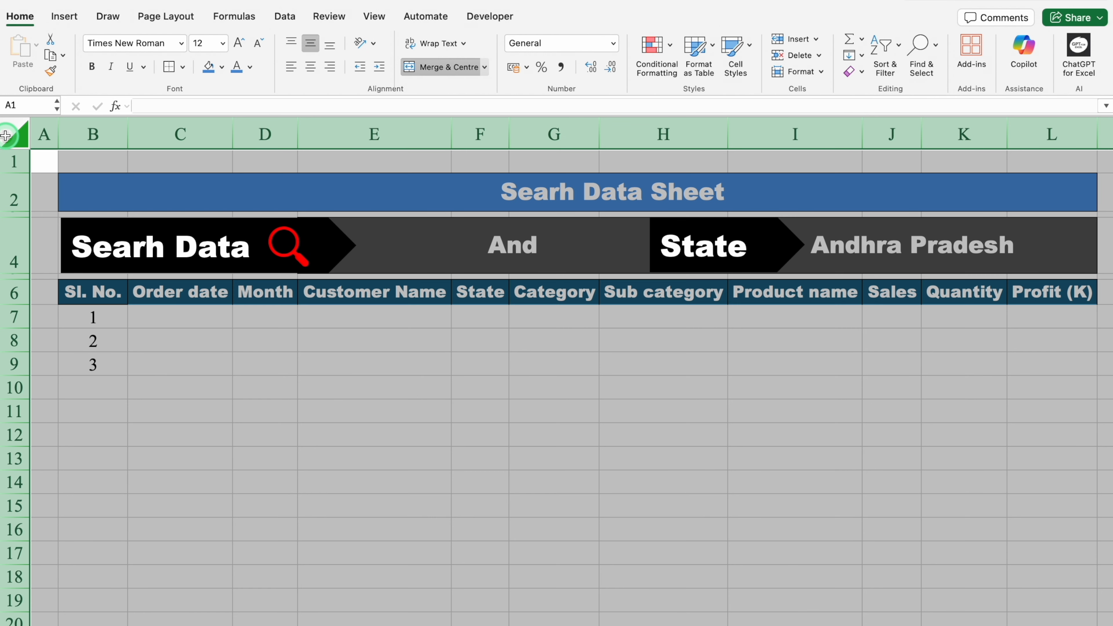
pyautogui.click(409, 67)
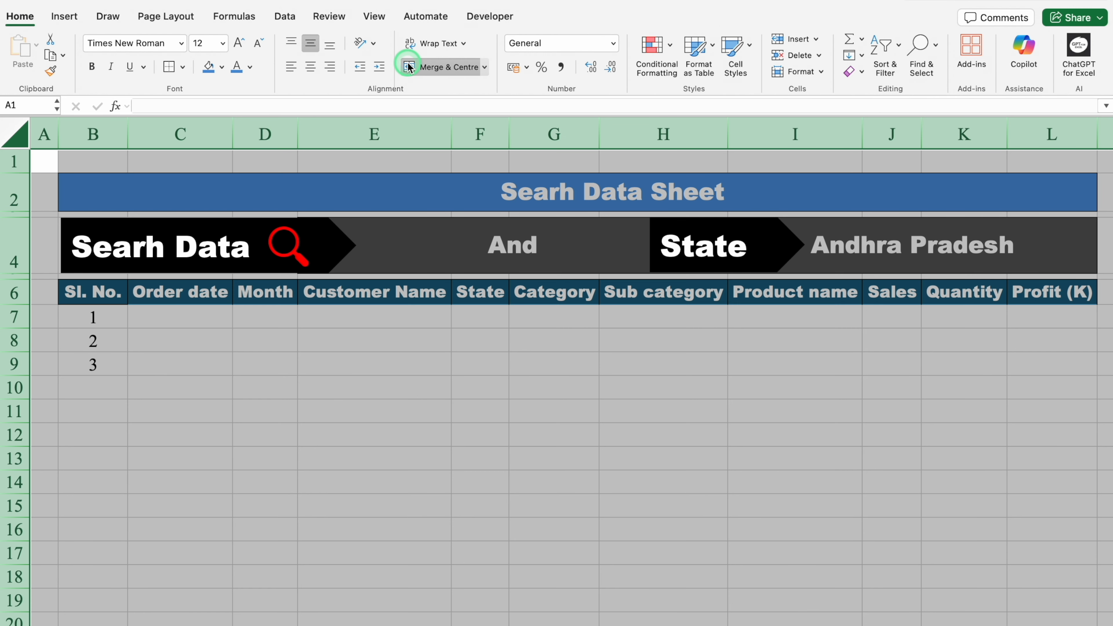
pyautogui.click(671, 45)
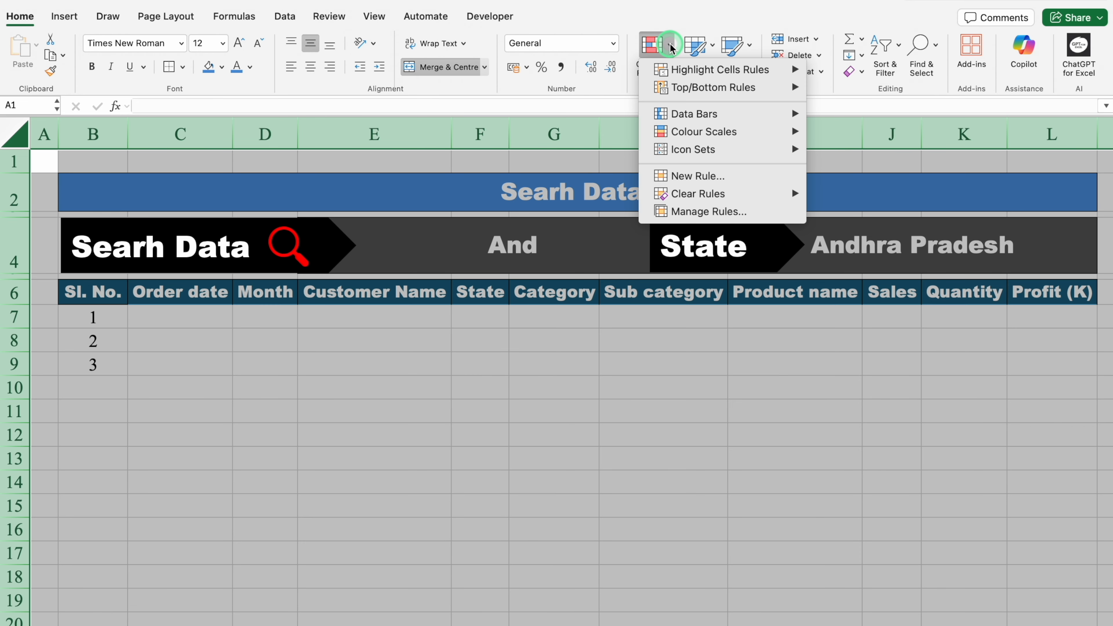
pyautogui.click(700, 178)
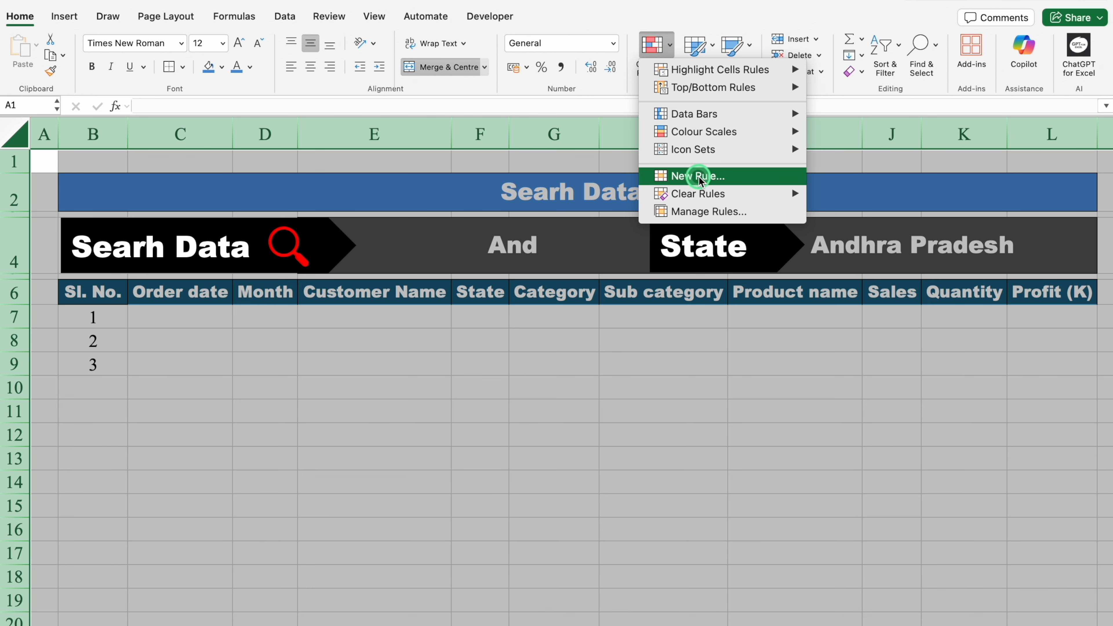
pyautogui.click(553, 144)
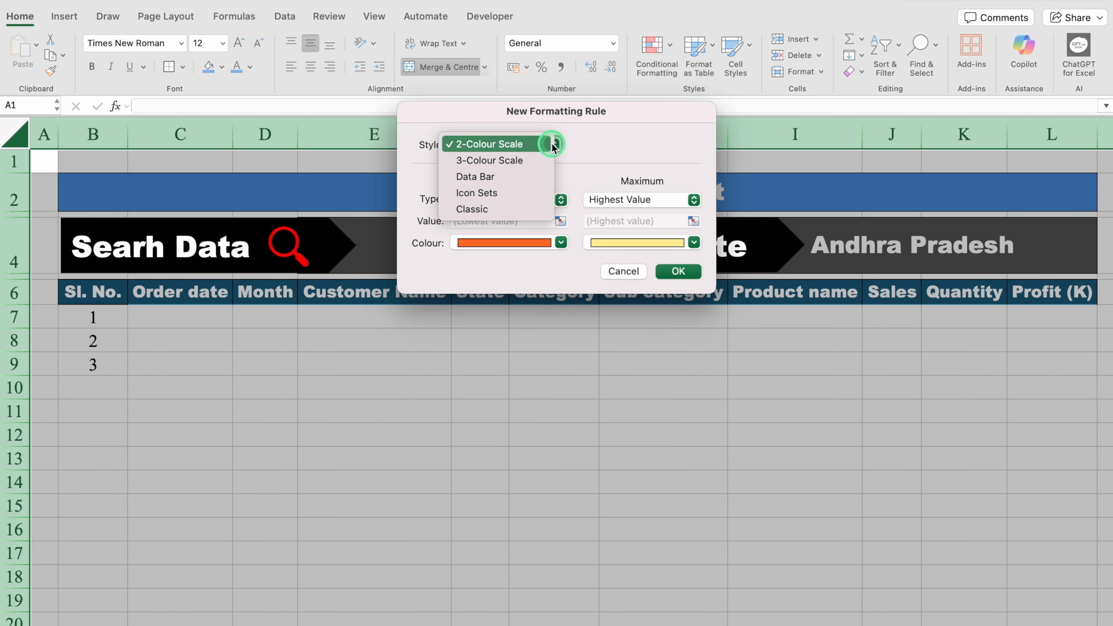
pyautogui.click(497, 210)
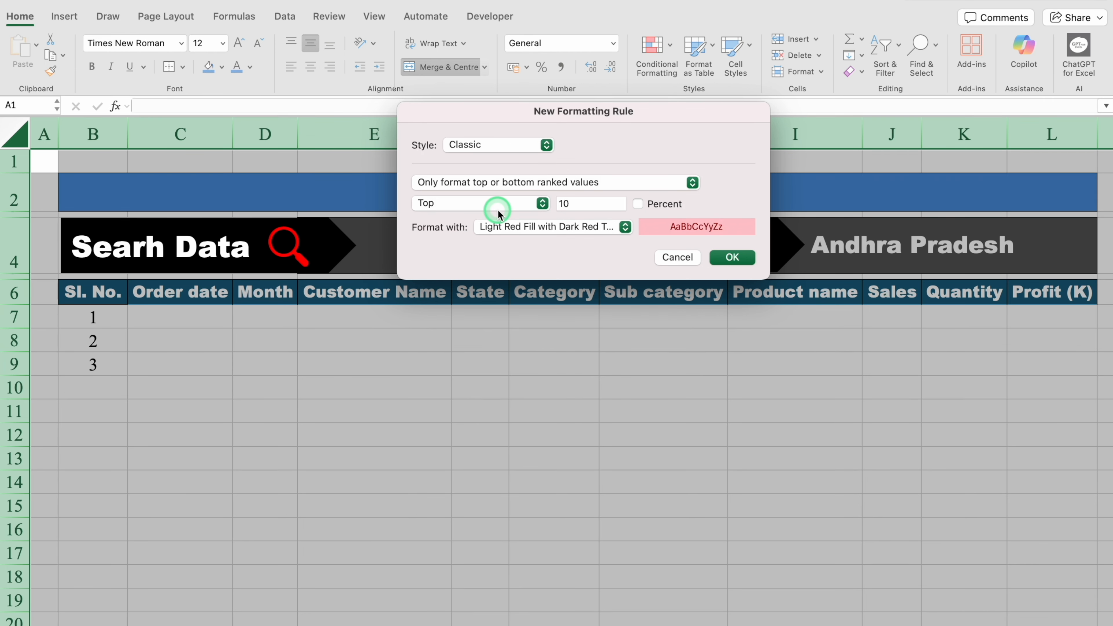
# Set the rule to only format cells that contain No Blanks.
pyautogui.click(555, 179)
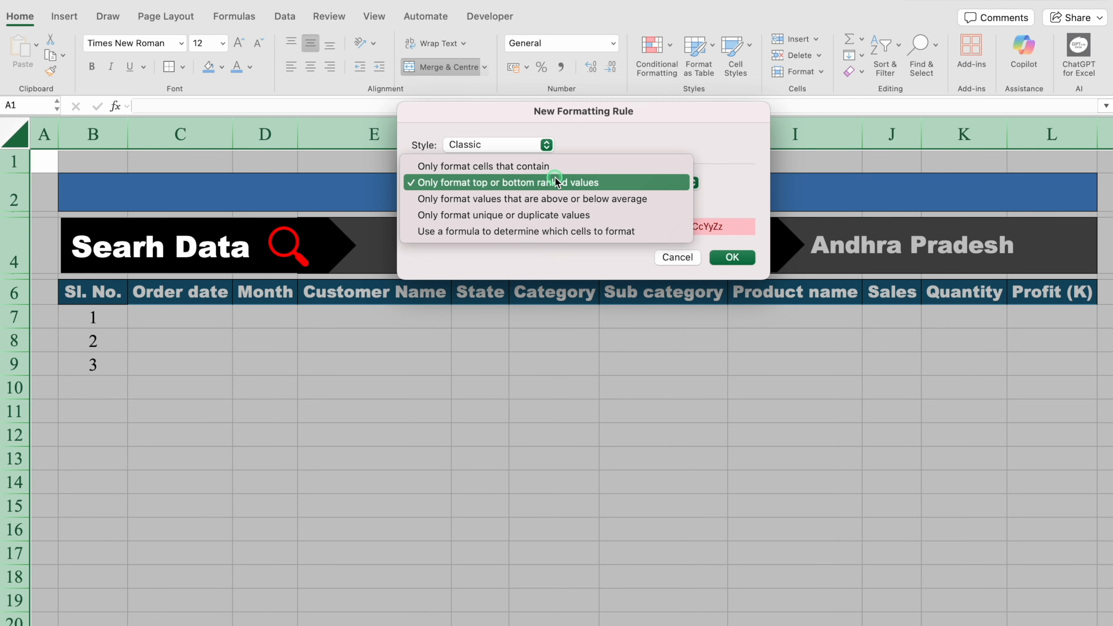
pyautogui.click(595, 166)
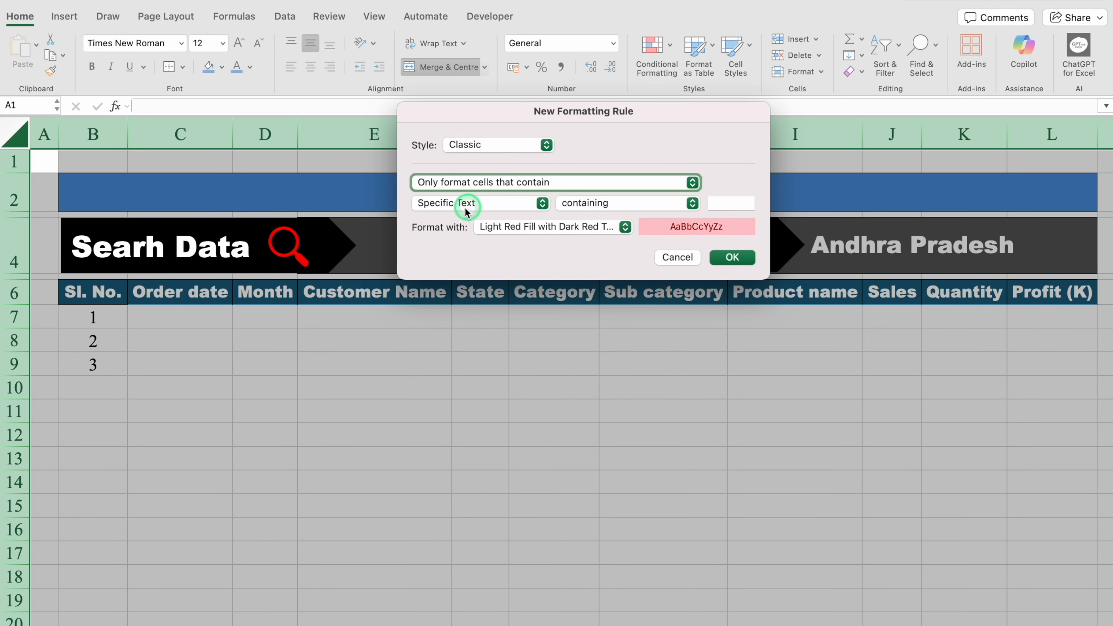
pyautogui.click(543, 204)
pyautogui.click(479, 252)
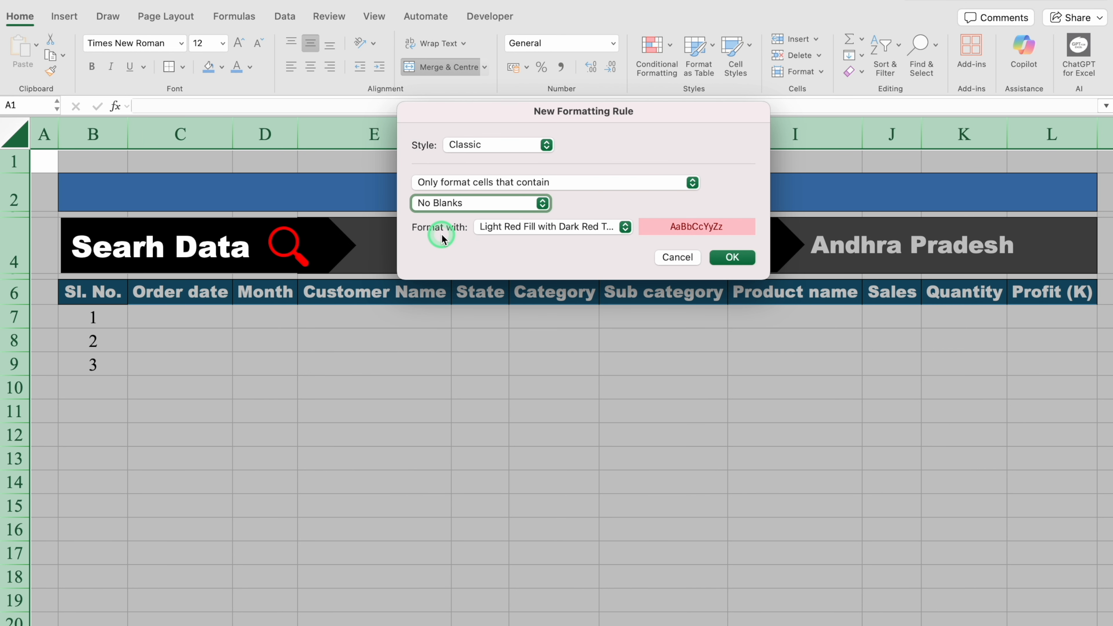
# Give the rule a customised format with an Outline border in the automatic line colour.
pyautogui.click(625, 227)
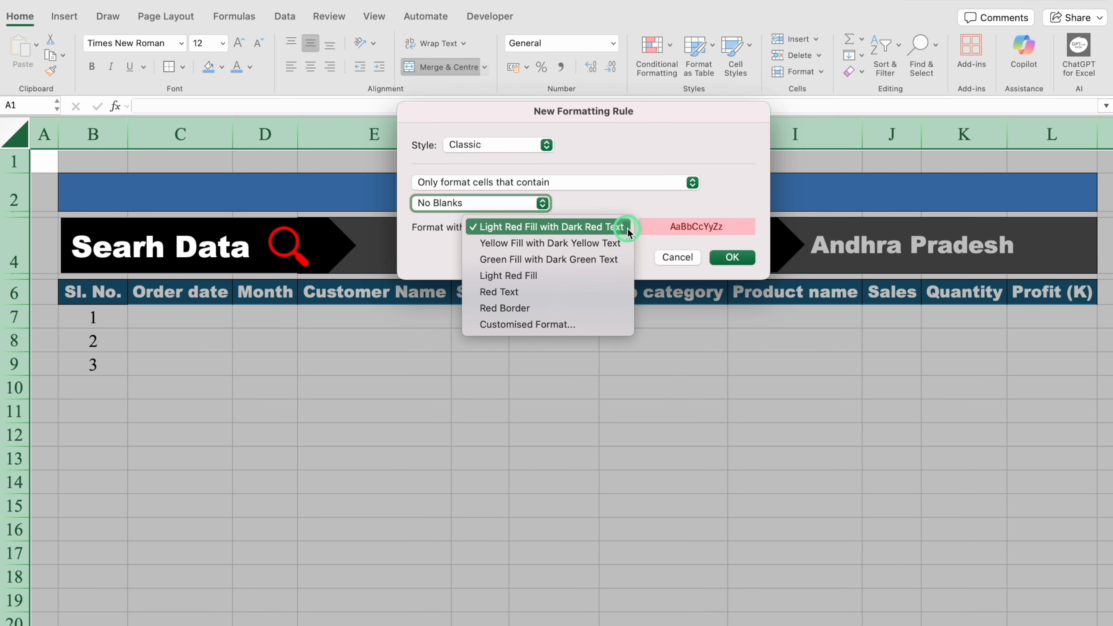
pyautogui.click(557, 326)
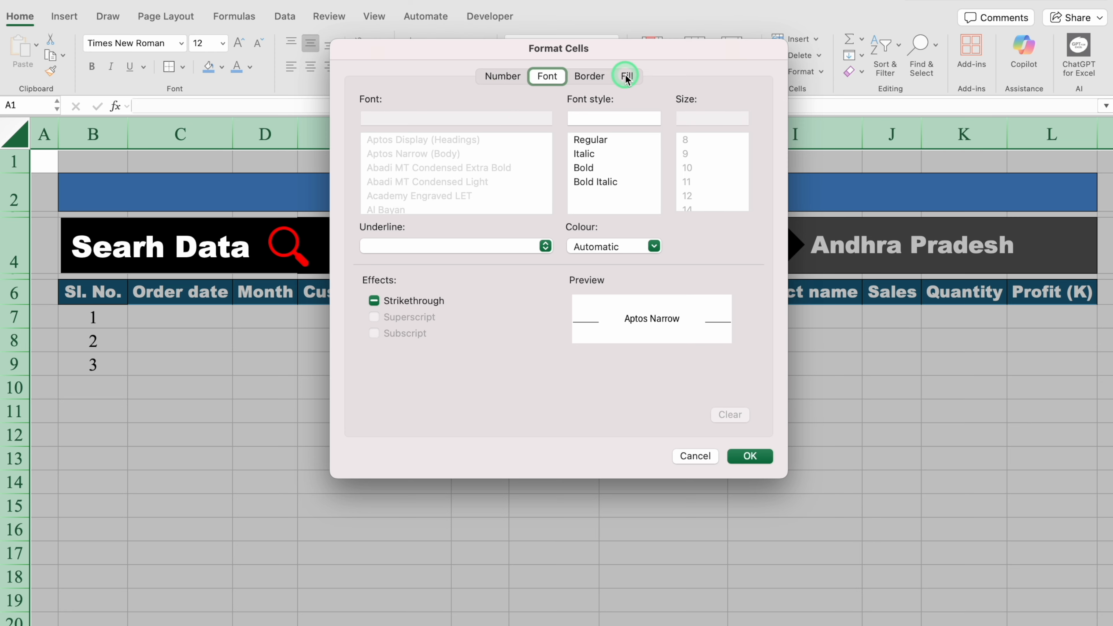
pyautogui.click(591, 77)
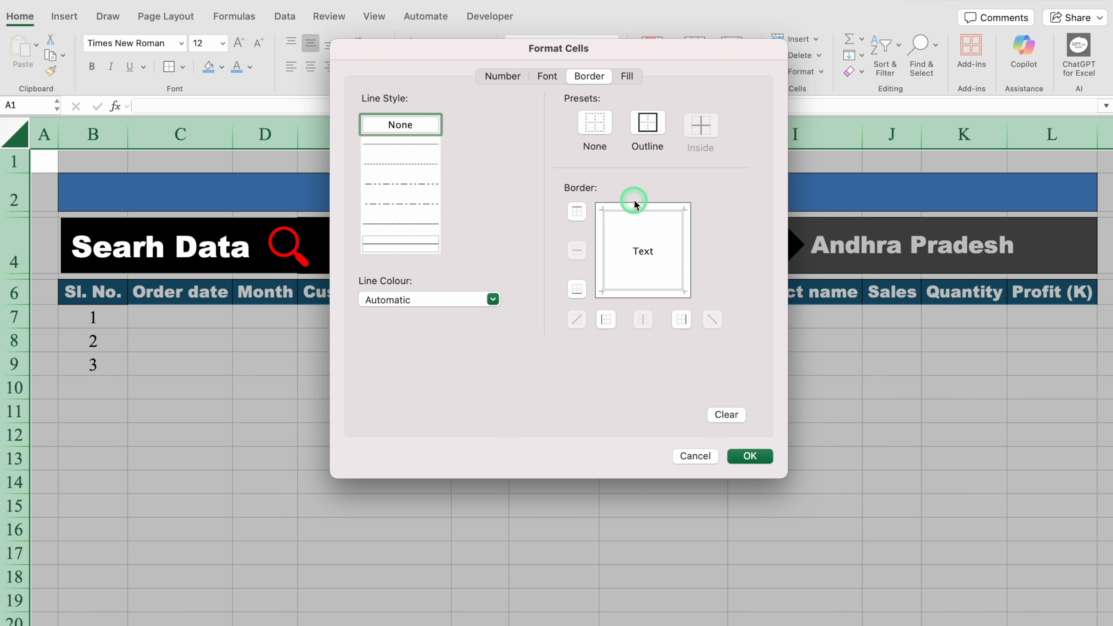
pyautogui.click(647, 125)
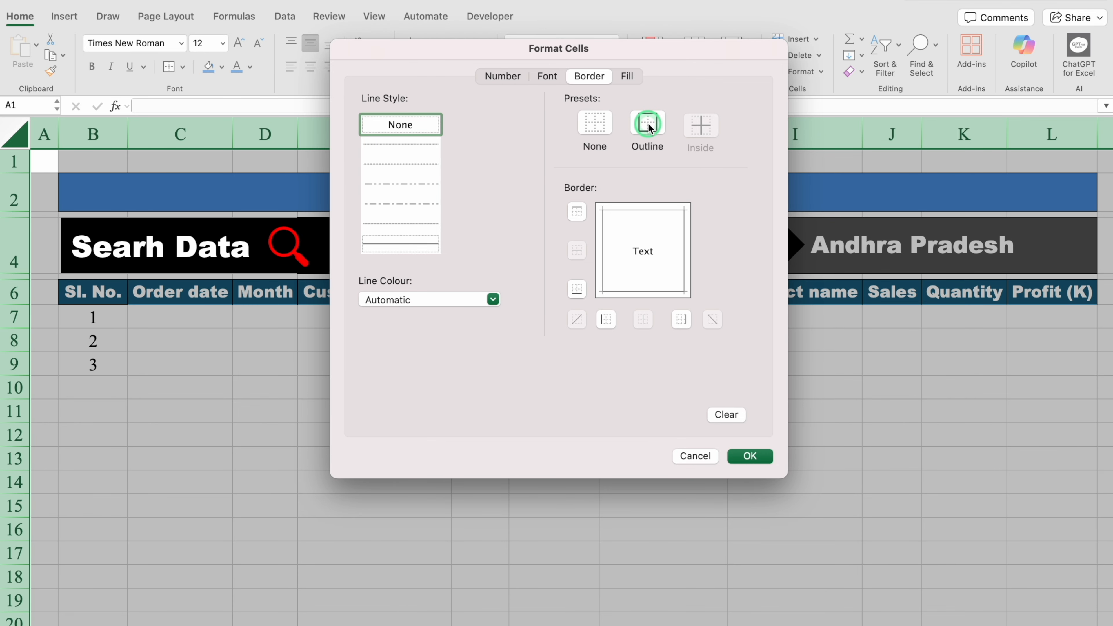
pyautogui.click(751, 457)
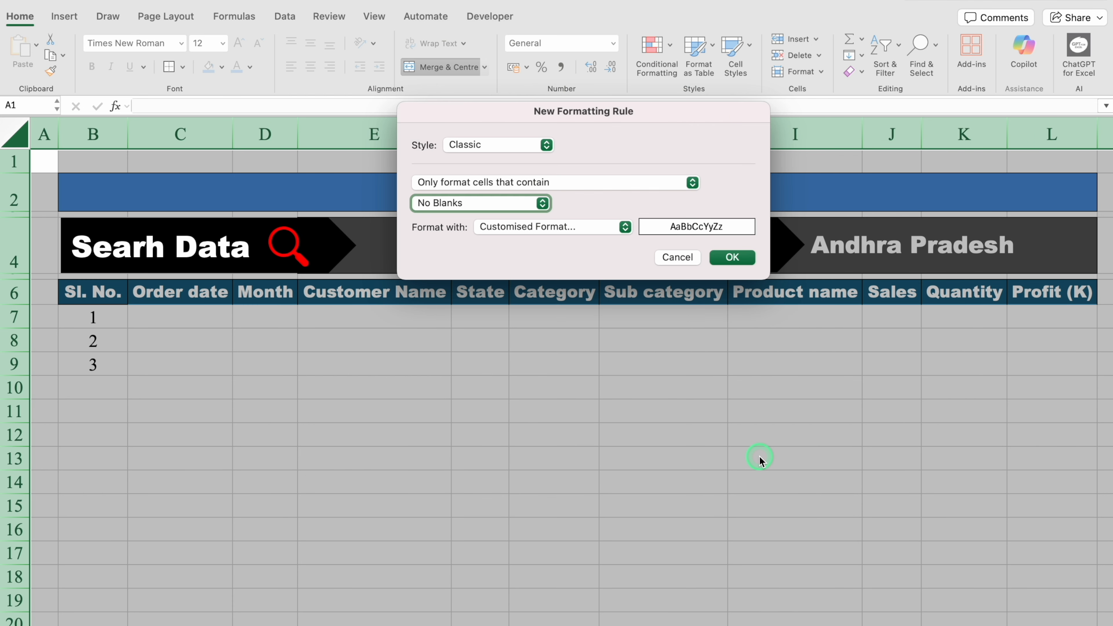
# Apply the No Blanks border rule and test it with a temporary ddd entry in cell C11, clearing it again.
pyautogui.click(732, 257)
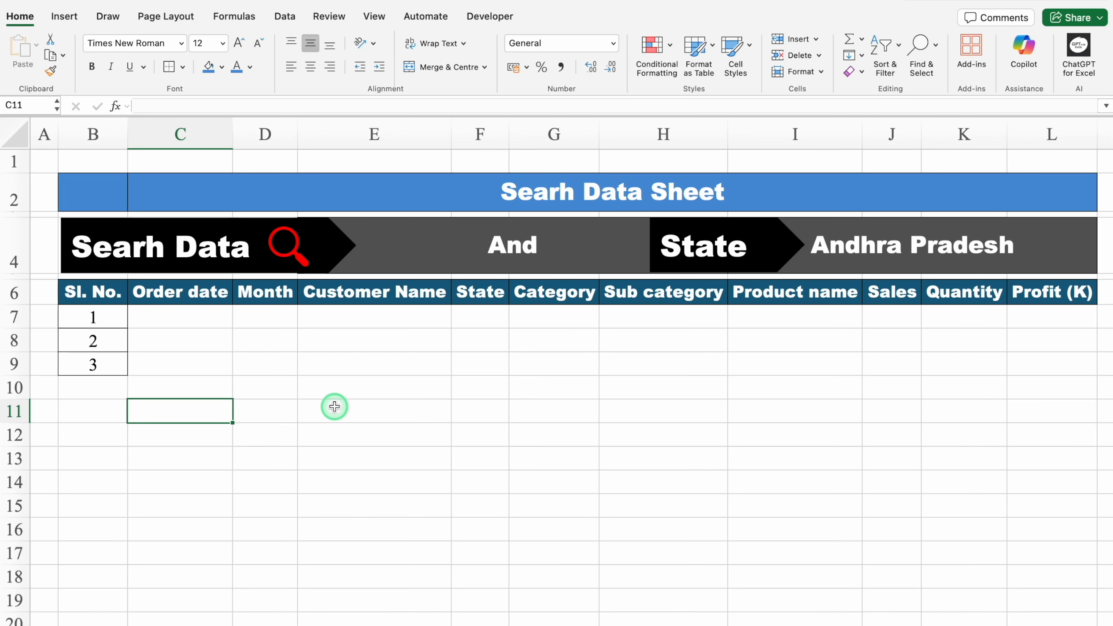
pyautogui.write('ddd')
pyautogui.press('Return')
pyautogui.click(317, 460)
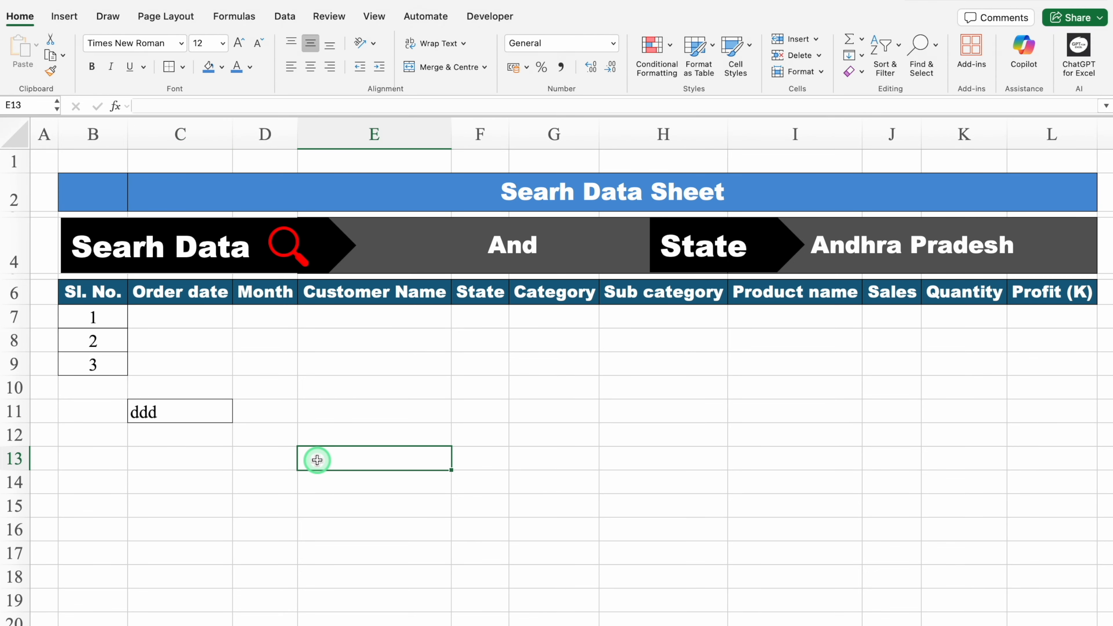
pyautogui.click(189, 411)
pyautogui.press('Delete')
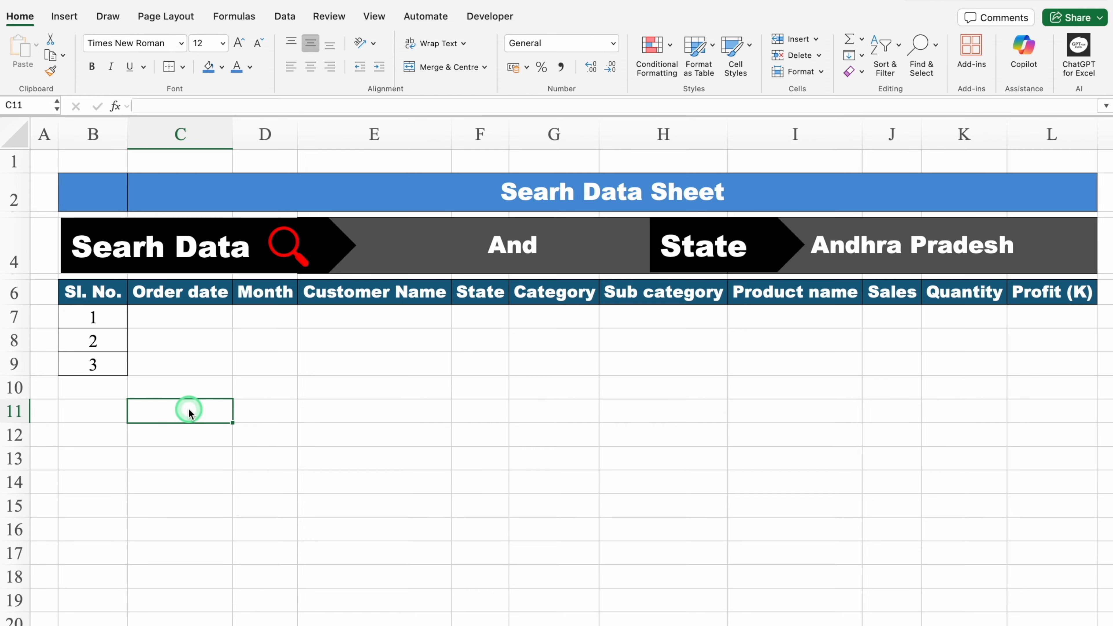
# Hide the gridlines on the search sheet.
pyautogui.click(372, 16)
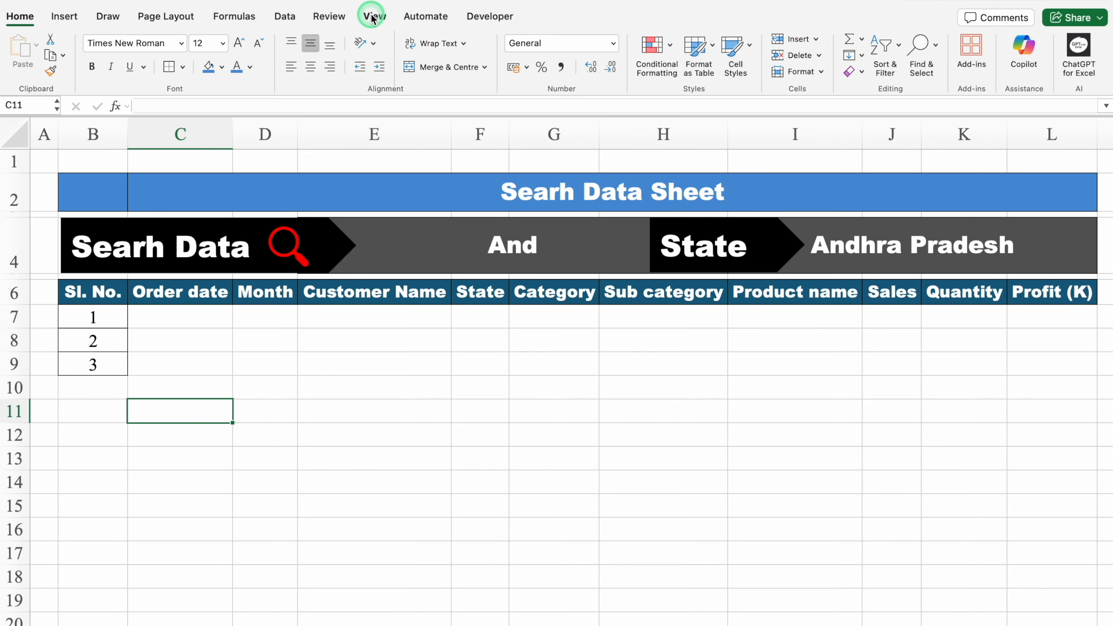
pyautogui.click(408, 55)
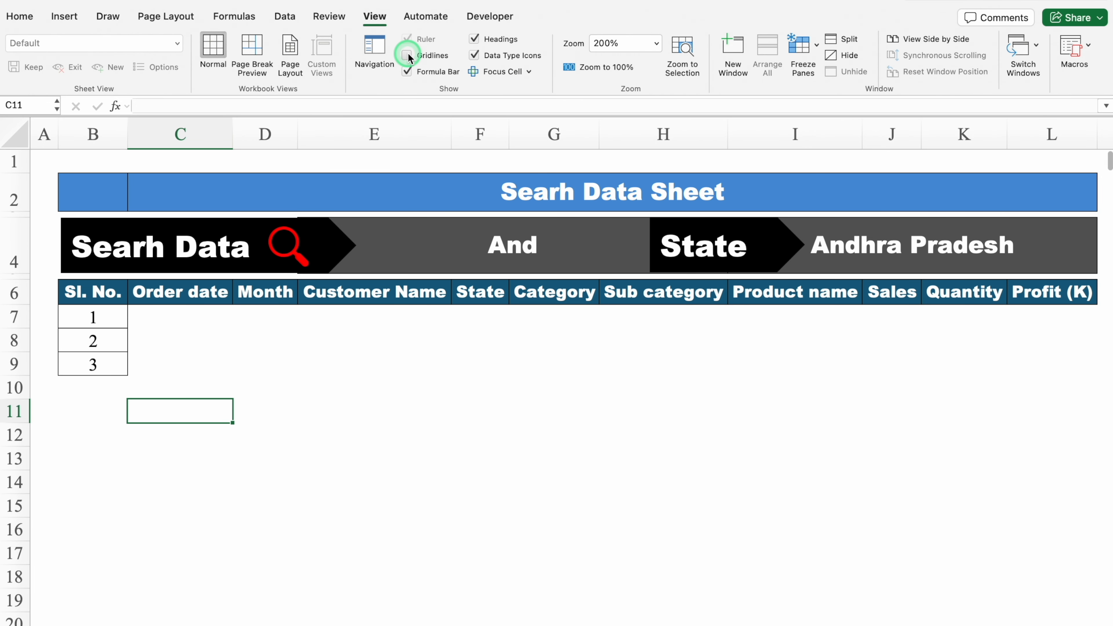
# Begin a VLOOKUP formula in C7 under Order date, with $I$4&$B7 as the lookup value.
pyautogui.click(181, 313)
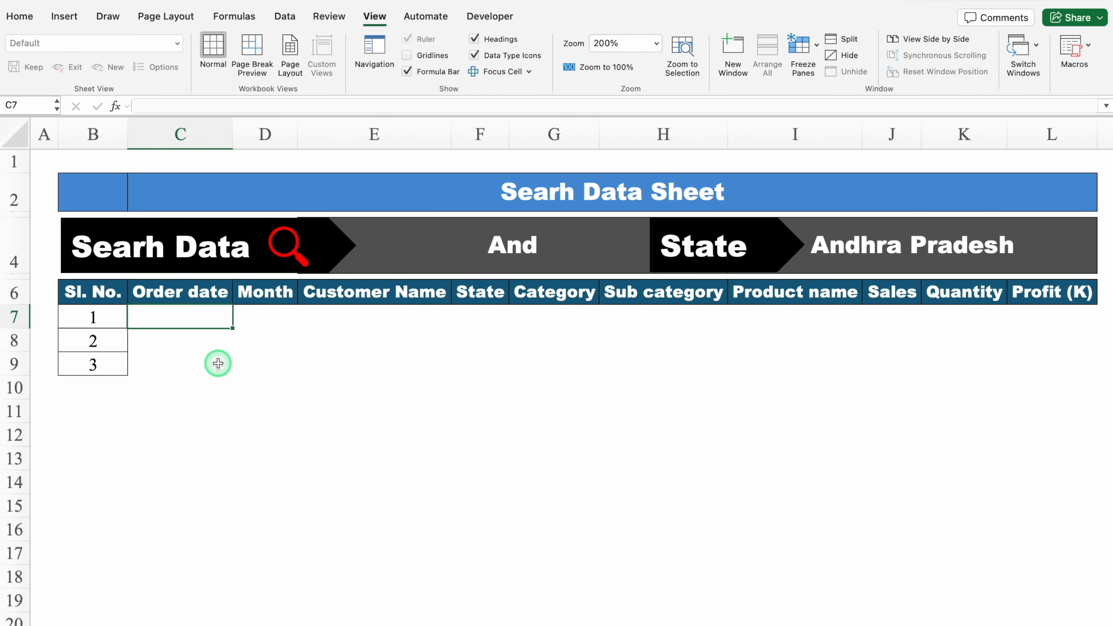
pyautogui.write('=V')
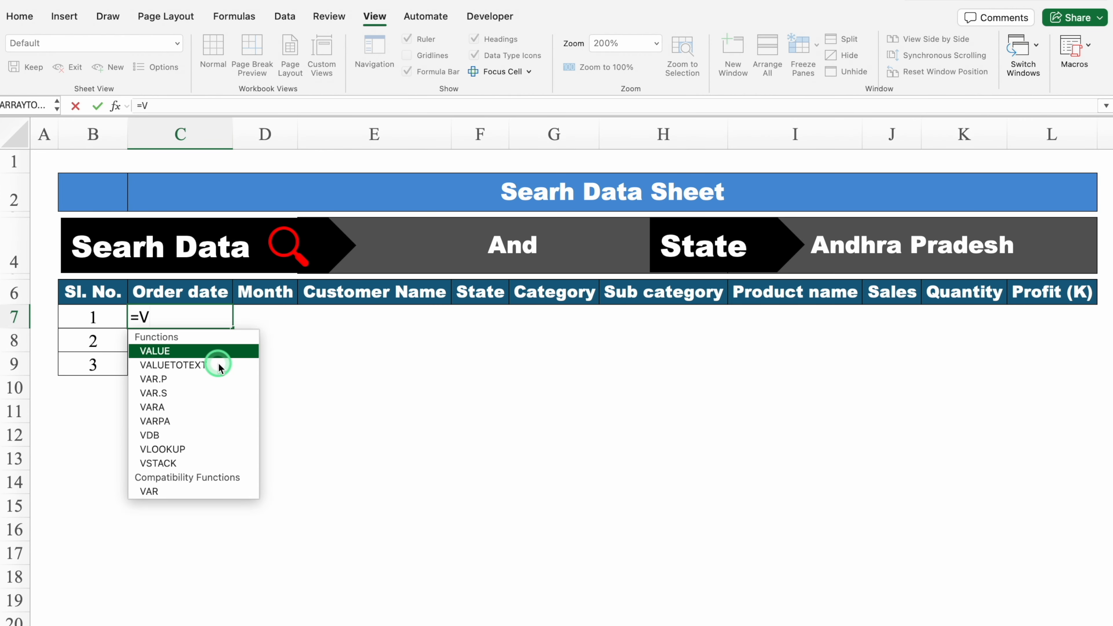
pyautogui.write('L')
pyautogui.doubleClick(183, 347)
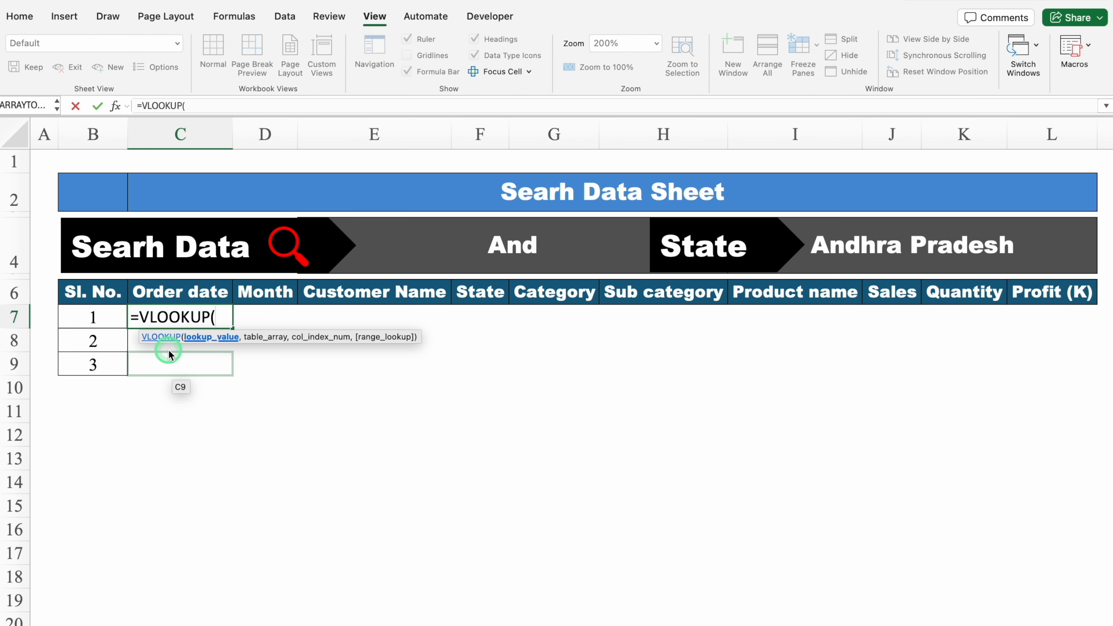
pyautogui.click(852, 244)
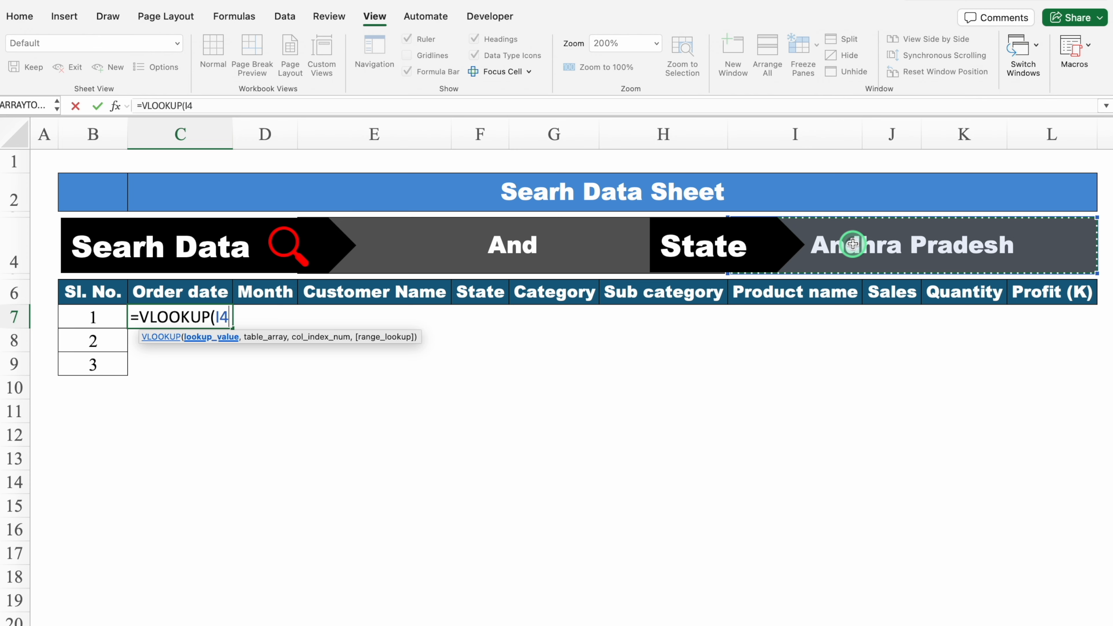
pyautogui.press('F4')
pyautogui.write('&')
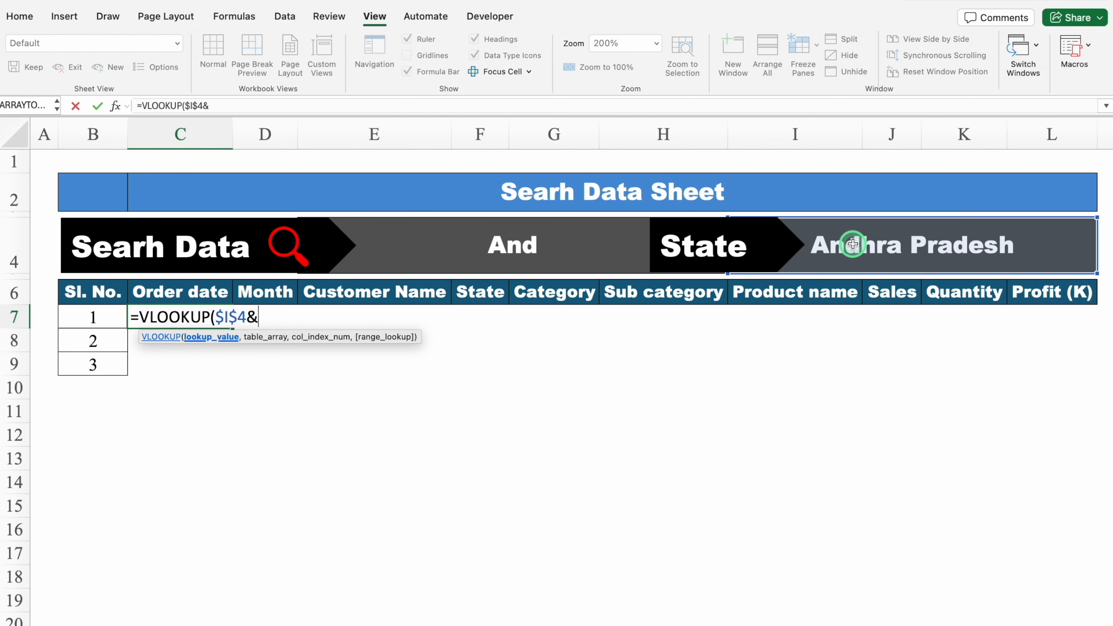
pyautogui.click(99, 315)
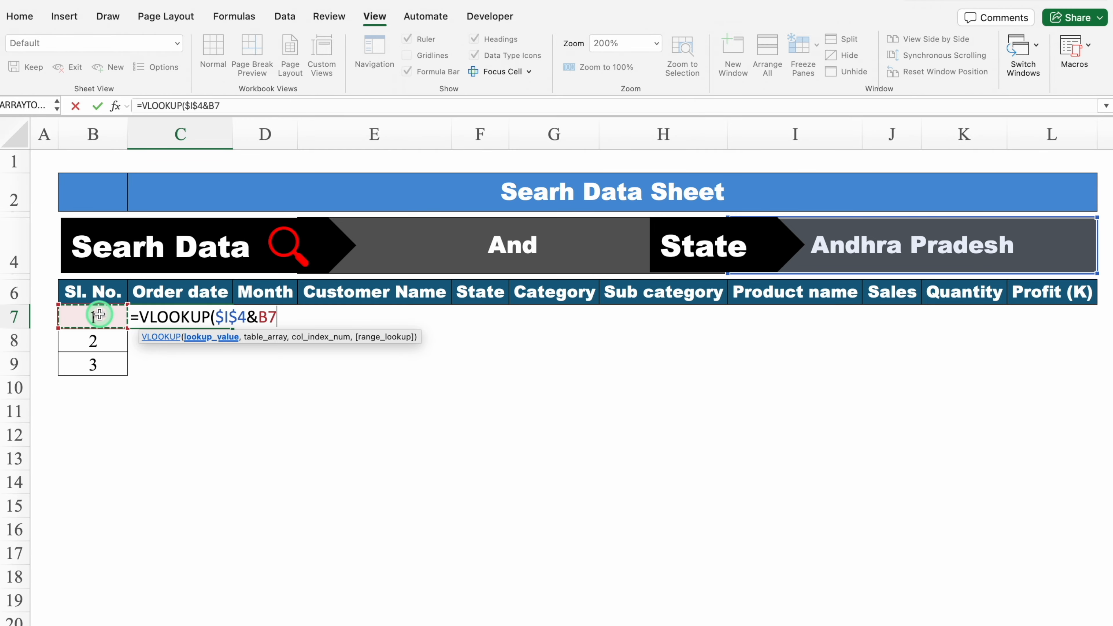
pyautogui.press('F4')
pyautogui.press('F4')
pyautogui.press('F4')
pyautogui.write(',')
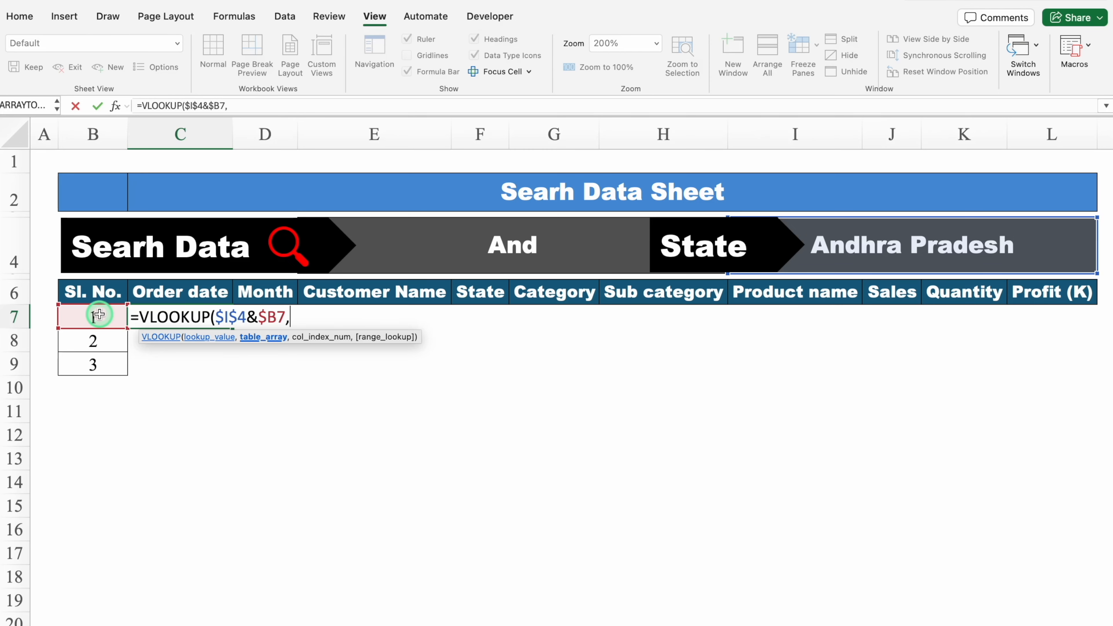
# Use the named range Data as the VLOOKUP's table array.
pyautogui.write('Data')
pyautogui.click(188, 353)
pyautogui.write(',')
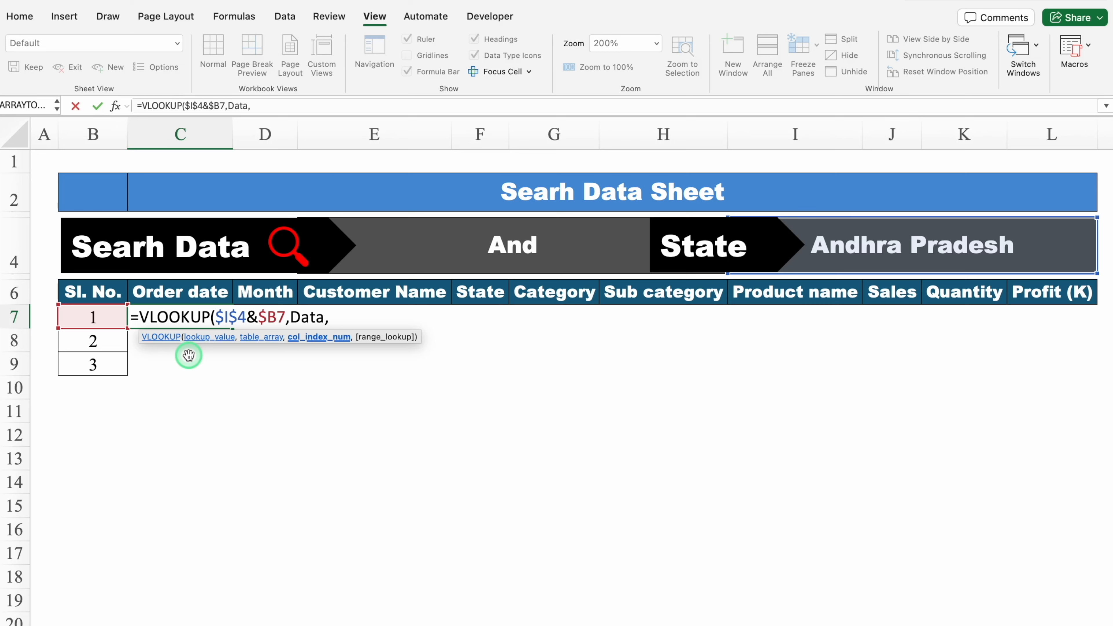
# Set the VLOOKUP's column index to COLUMNS($B$1:C1), locking only the first reference of the range.
pyautogui.write('COLUMN')
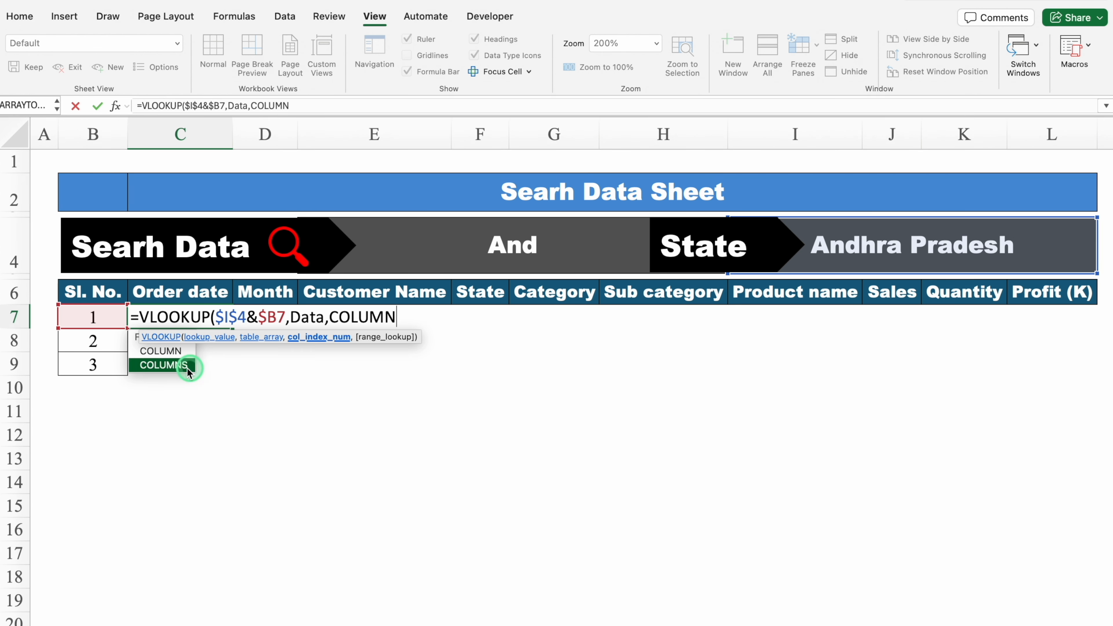
pyautogui.doubleClick(173, 366)
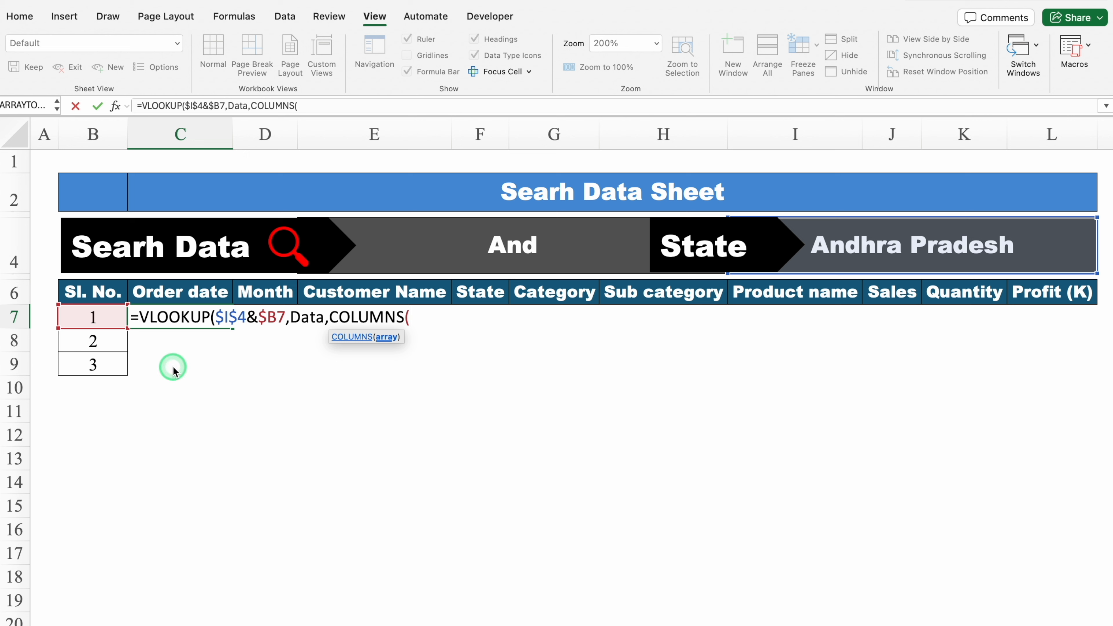
pyautogui.click(91, 161)
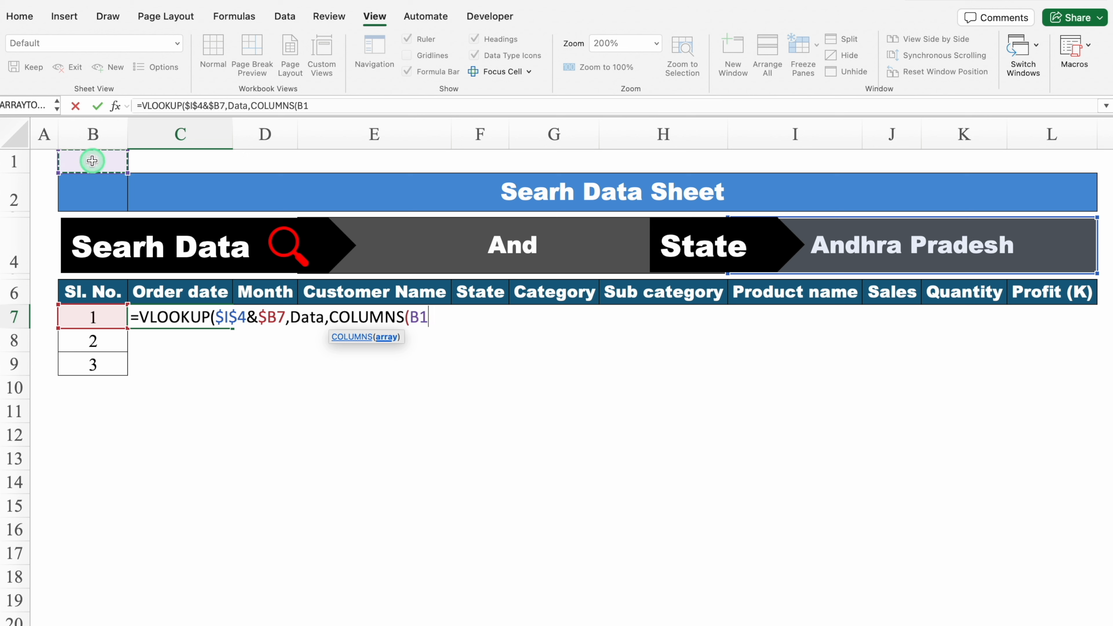
pyautogui.moveTo(92, 160); pyautogui.dragTo(154, 161)
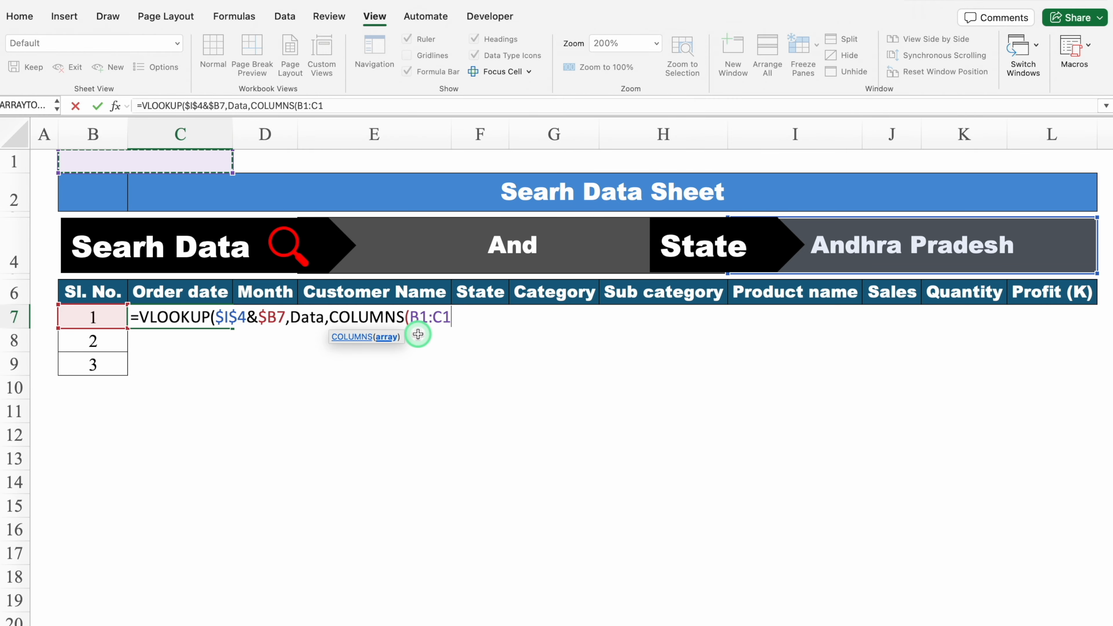
pyautogui.doubleClick(413, 318)
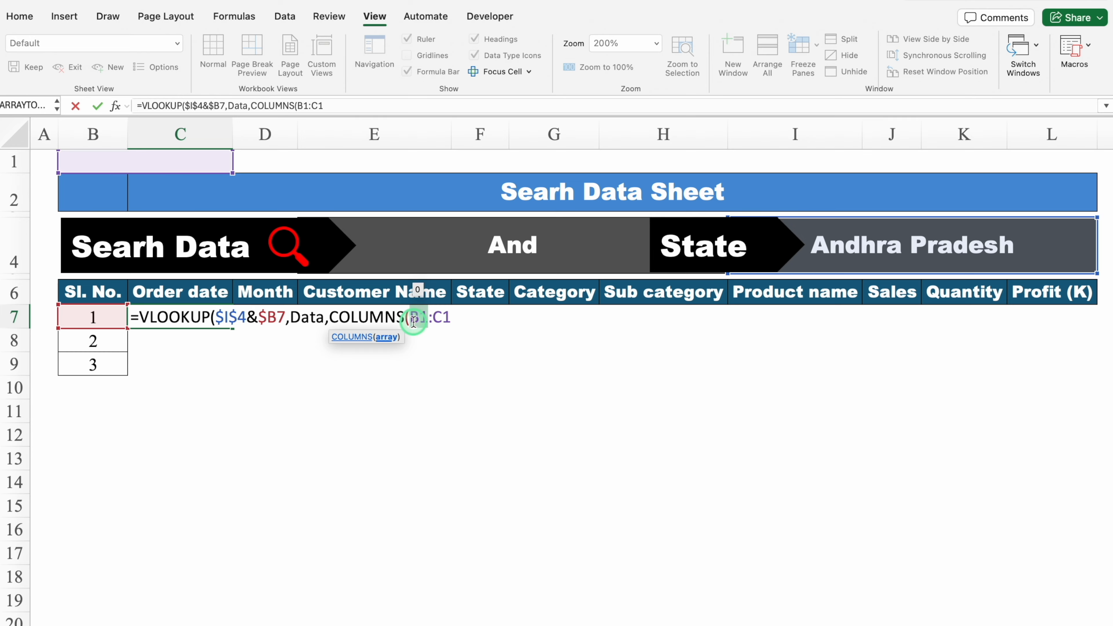
pyautogui.press('F4')
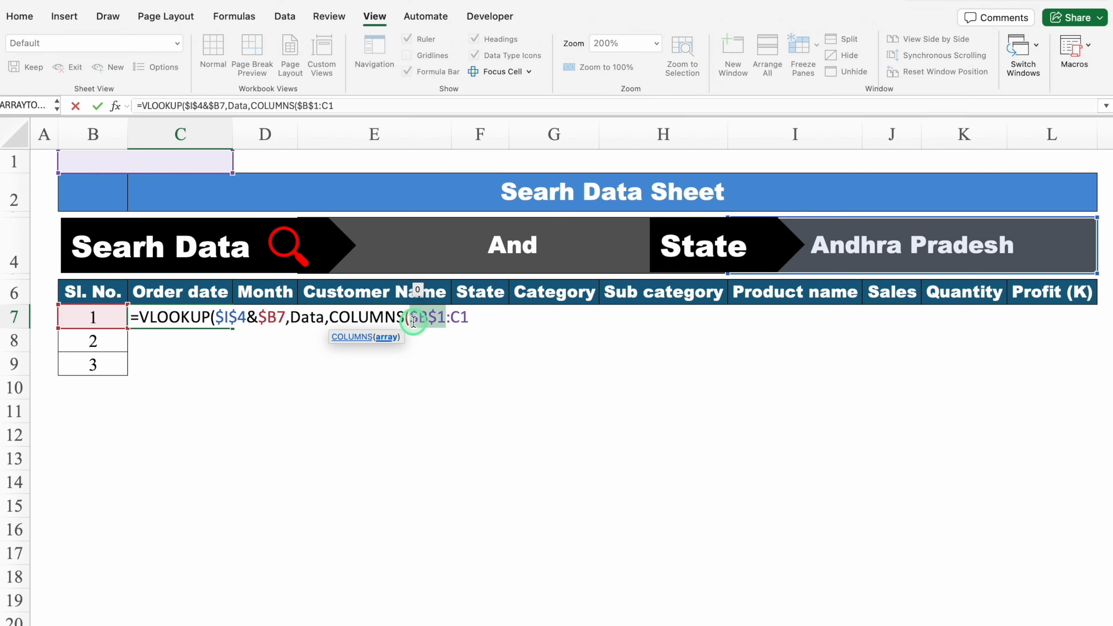
pyautogui.click(476, 318)
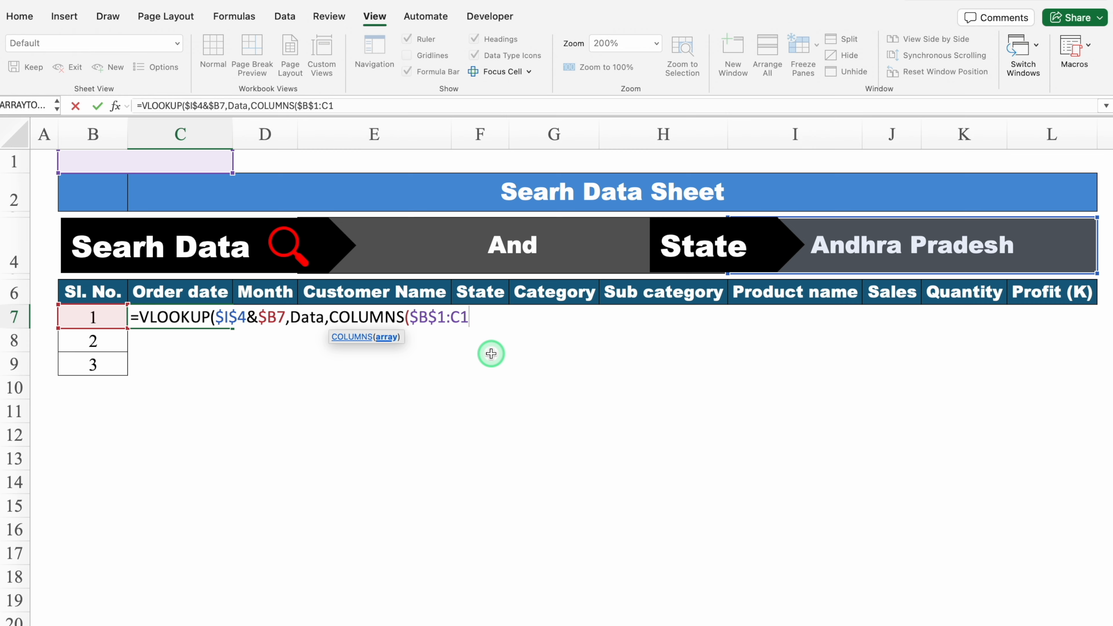
pyautogui.write(')')
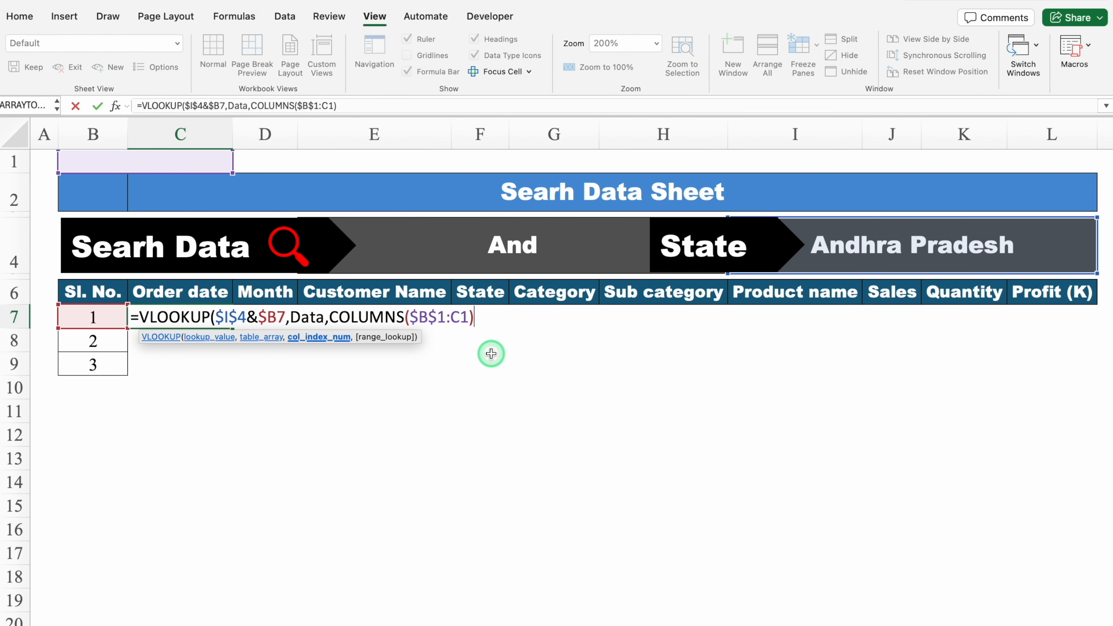
# Set the VLOOKUP's range lookup to FALSE for an exact match and enter the completed formula.
pyautogui.write(',')
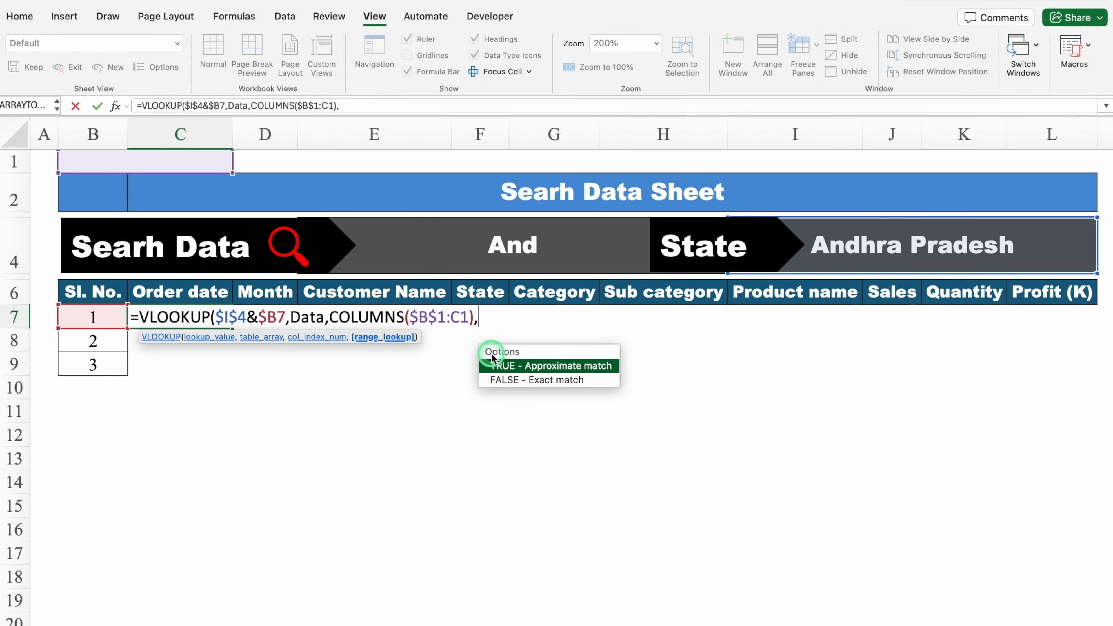
pyautogui.doubleClick(578, 380)
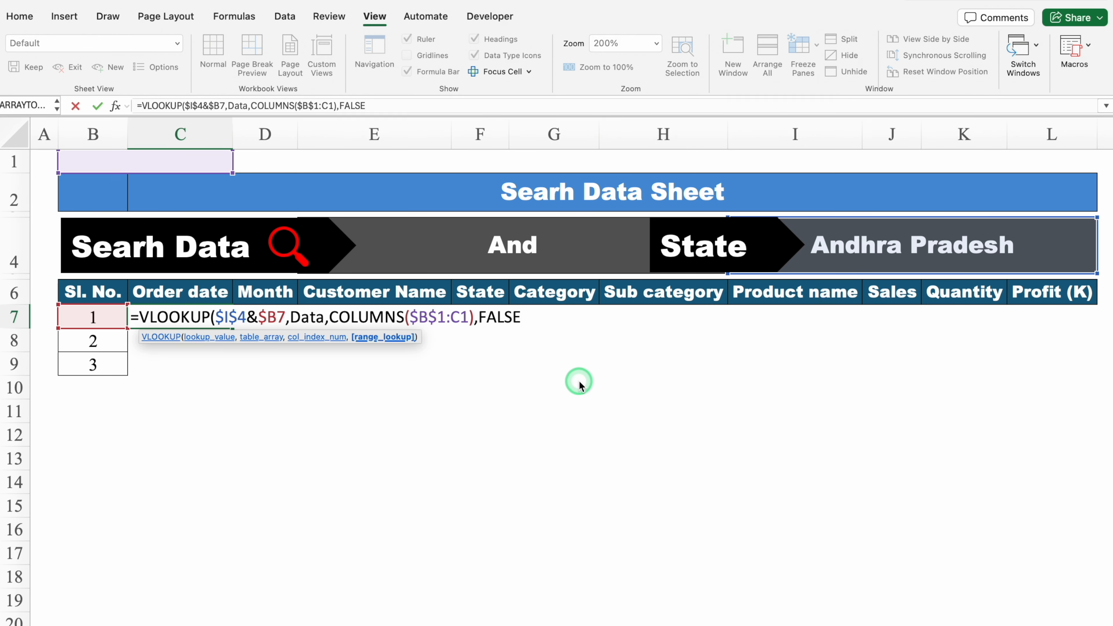
pyautogui.write(')')
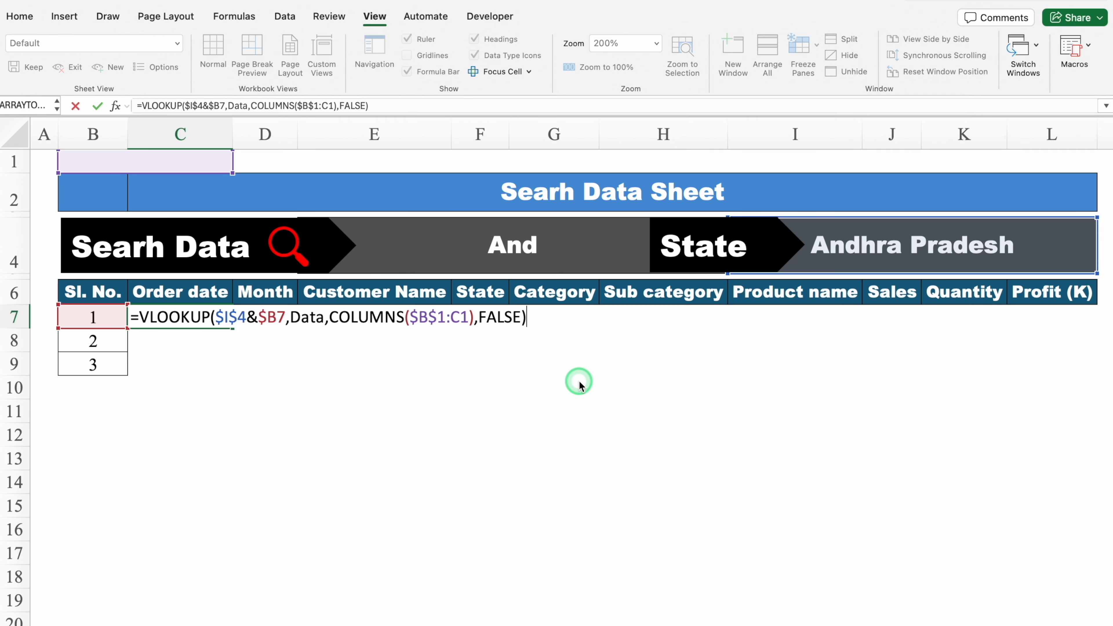
pyautogui.press('Return')
# Left-align the order date result in C7.
pyautogui.click(208, 316)
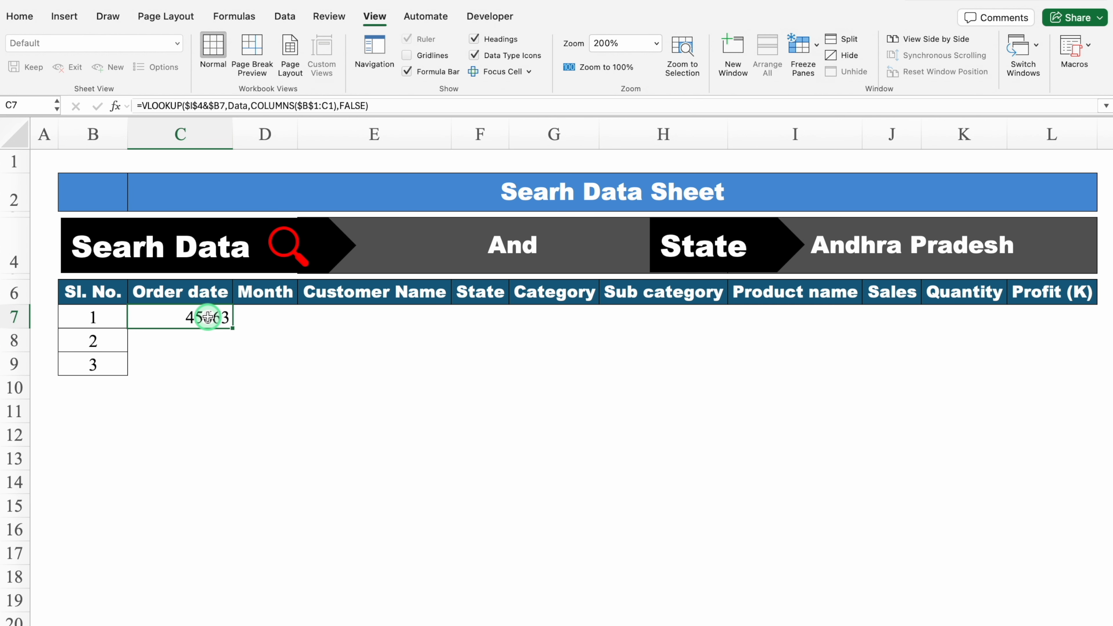
pyautogui.click(19, 16)
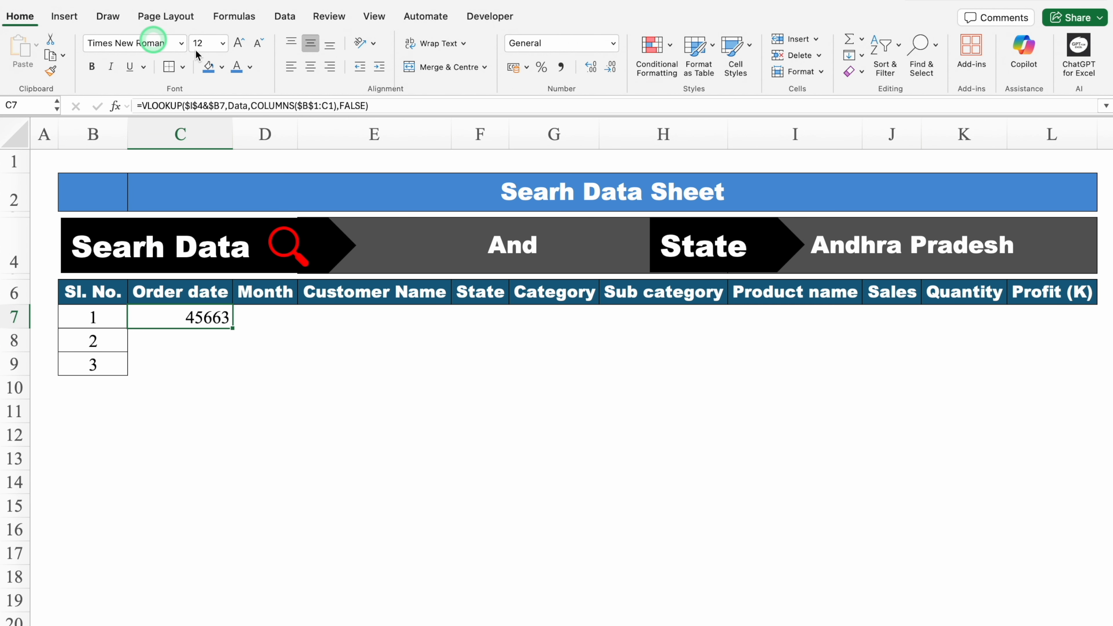
pyautogui.click(291, 67)
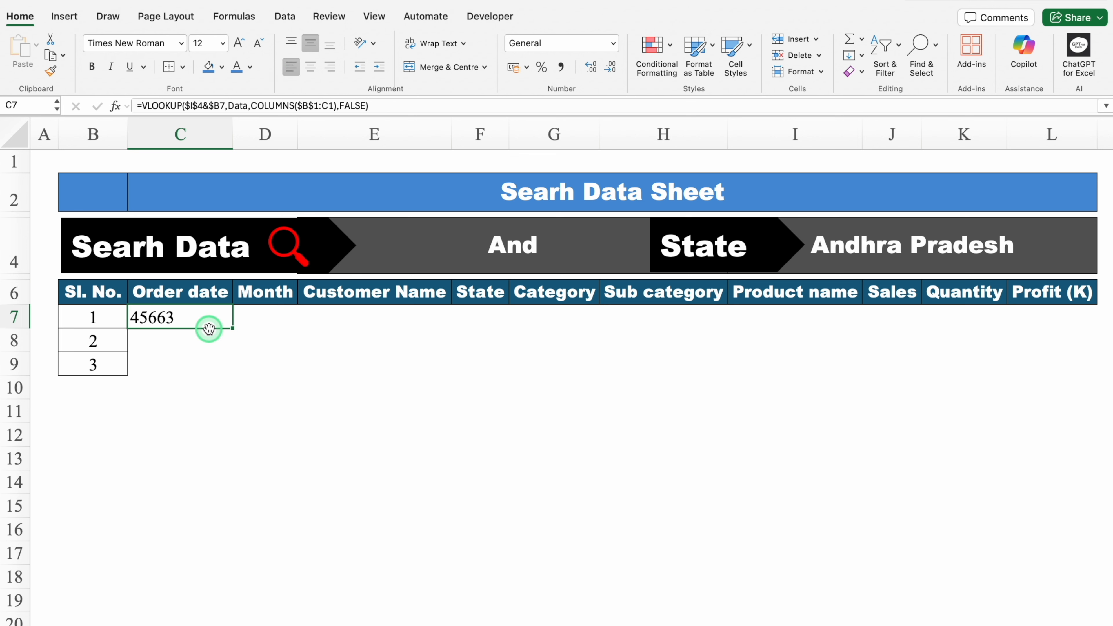
# Format the whole of column C as a Date in the 14-Mar-12 style.
pyautogui.click(181, 131)
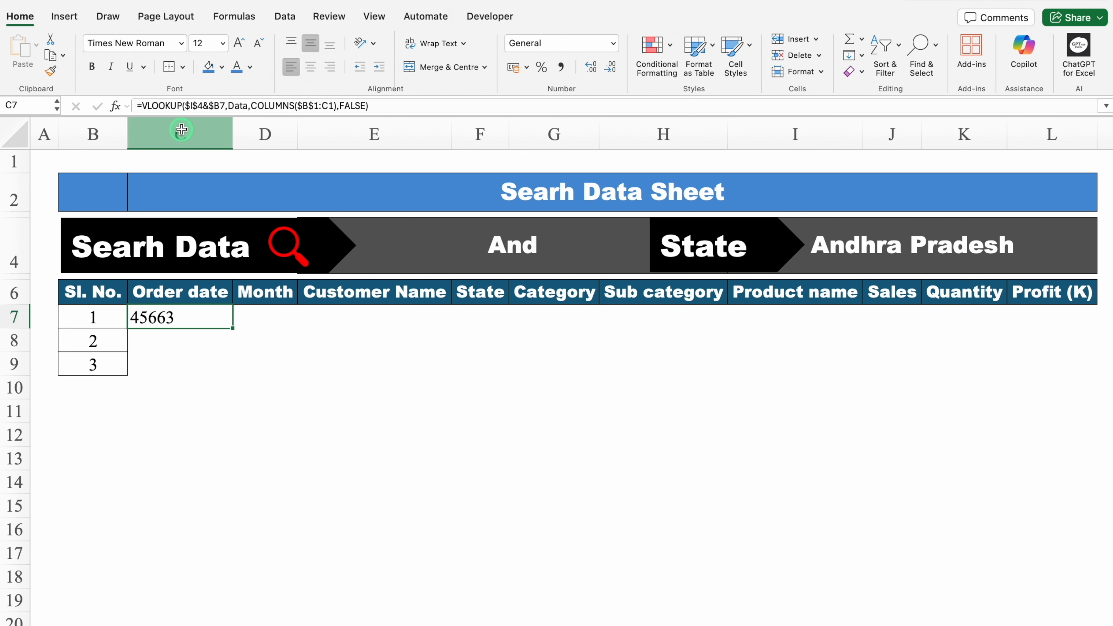
pyautogui.press('super+1')
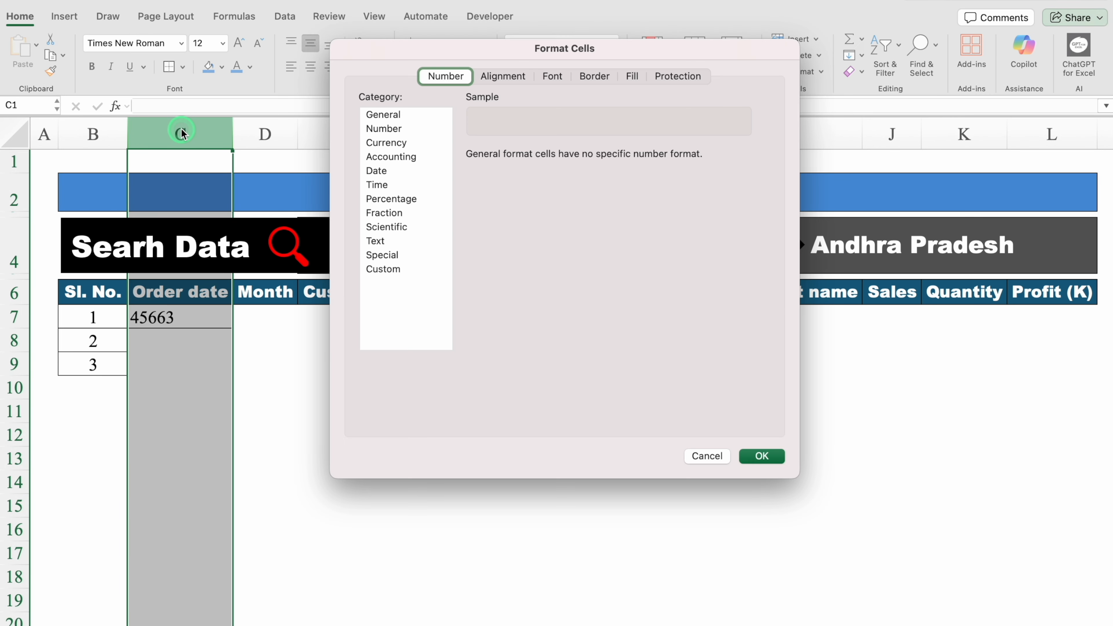
pyautogui.click(379, 171)
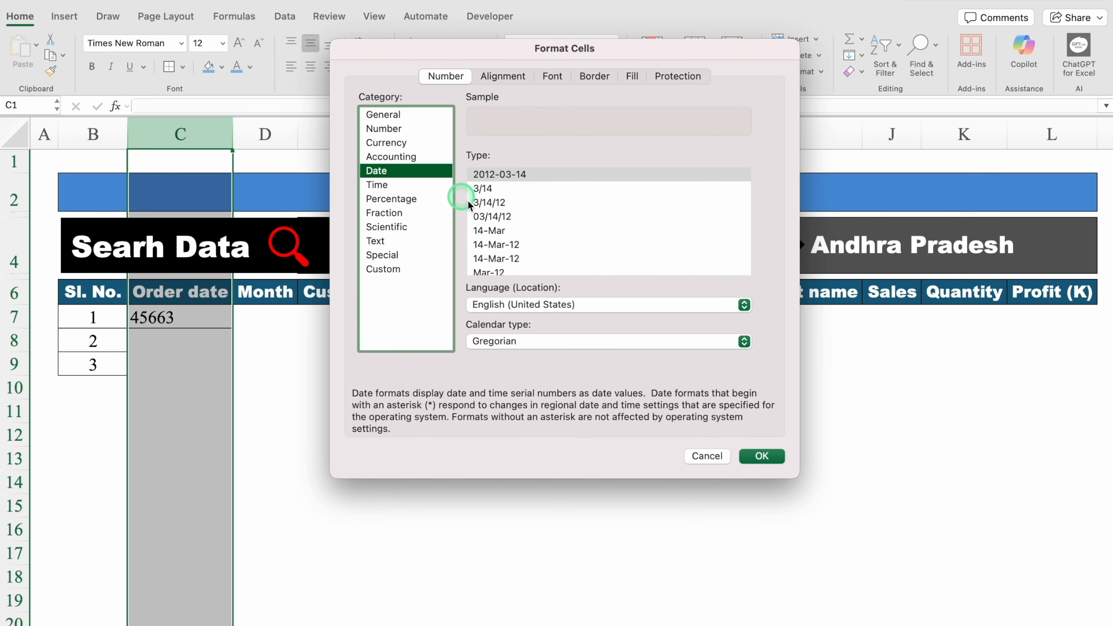
pyautogui.click(502, 245)
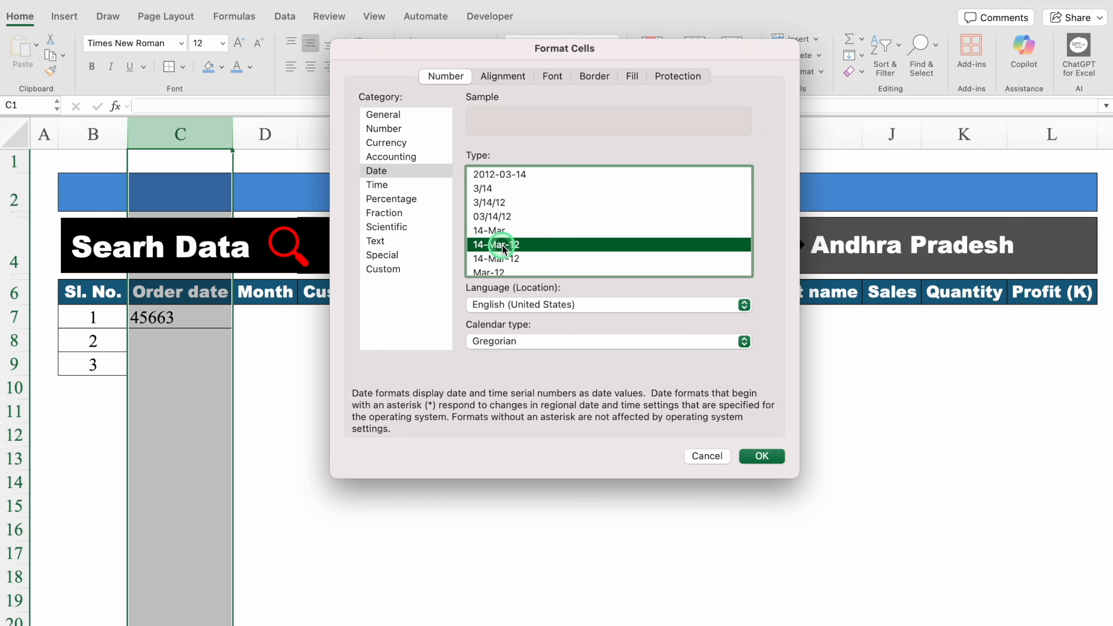
pyautogui.click(764, 457)
pyautogui.click(762, 457)
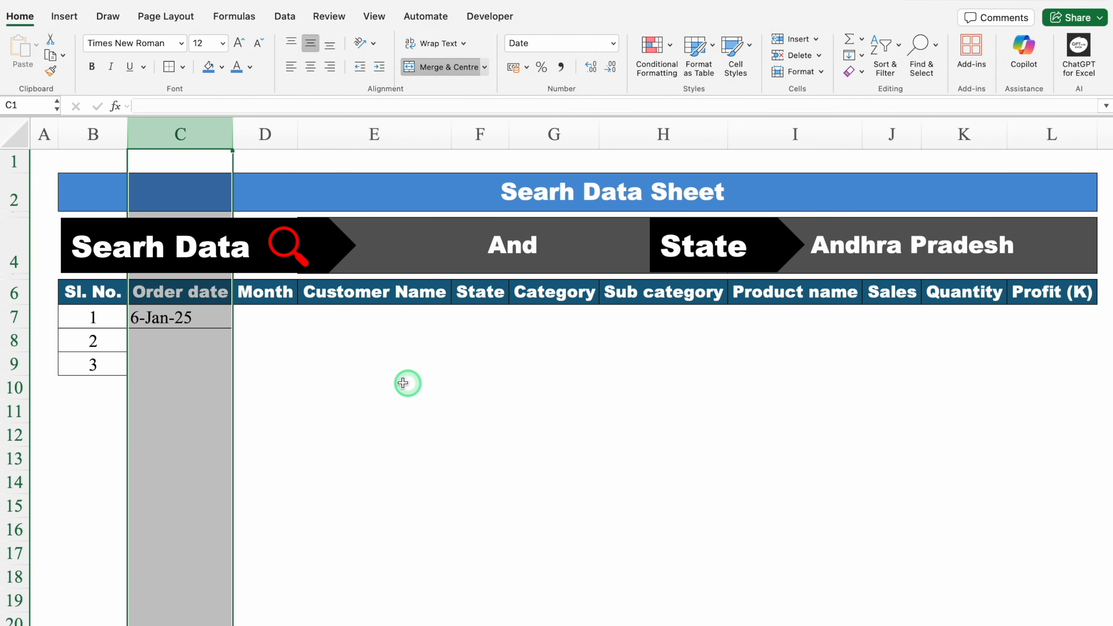
# Wrap the VLOOKUP in C7 in IFERROR so that it returns an empty string ("") on errors.
pyautogui.click(195, 319)
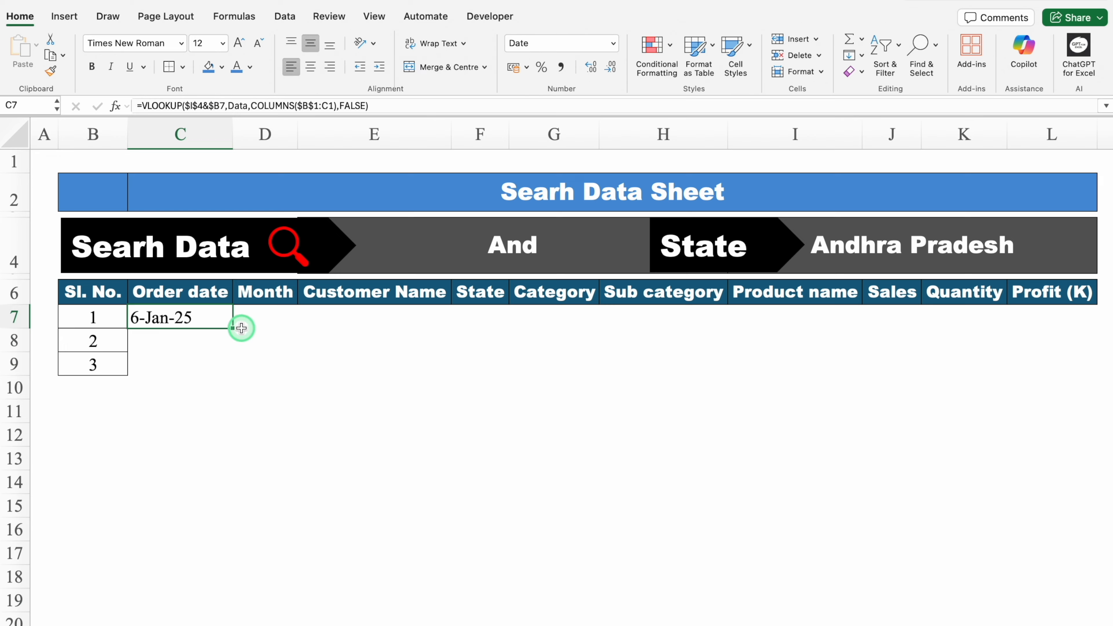
pyautogui.doubleClick(215, 321)
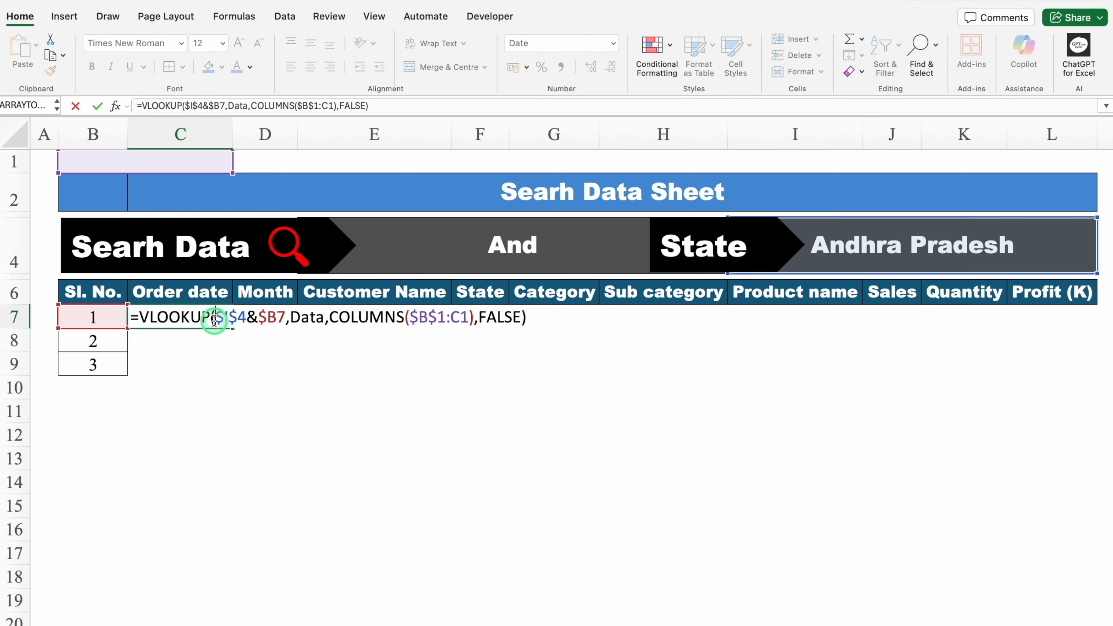
pyautogui.click(137, 315)
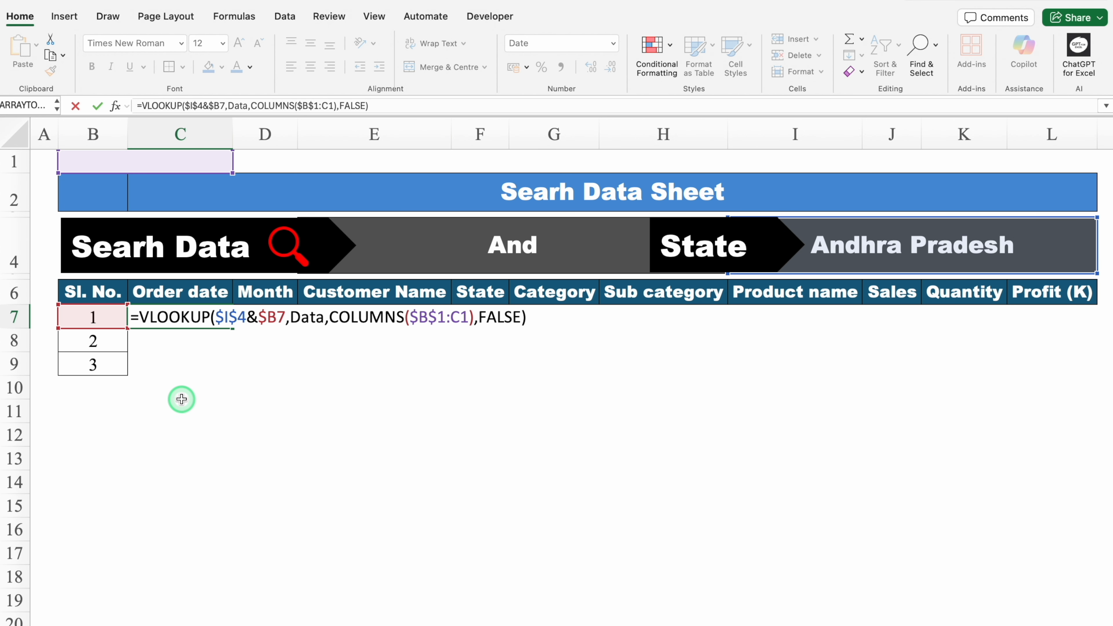
pyautogui.write('IFE')
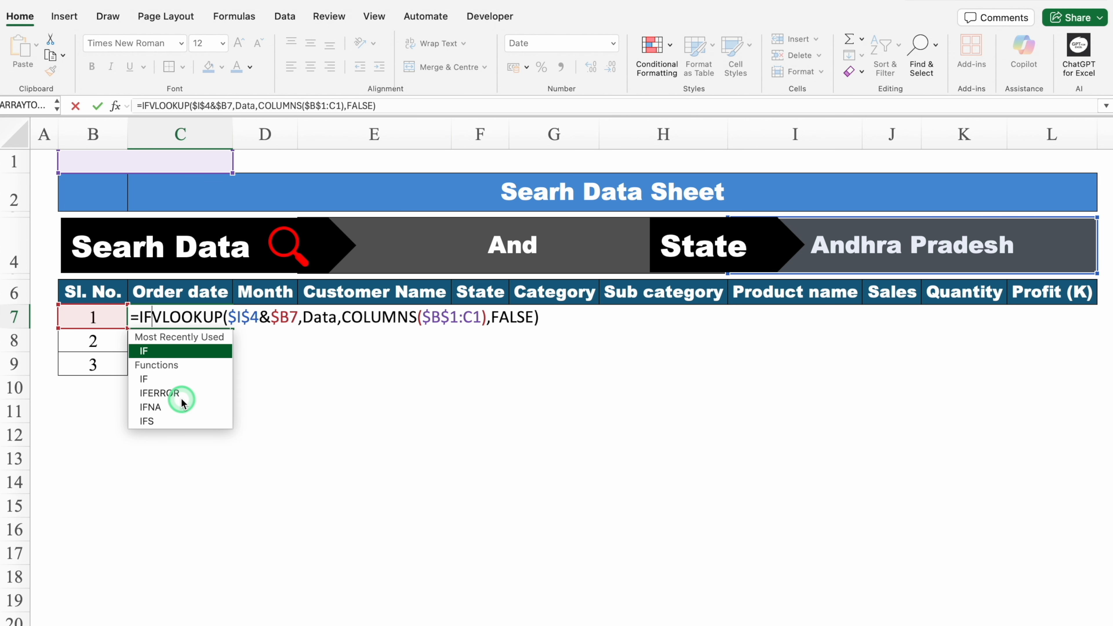
pyautogui.doubleClick(174, 353)
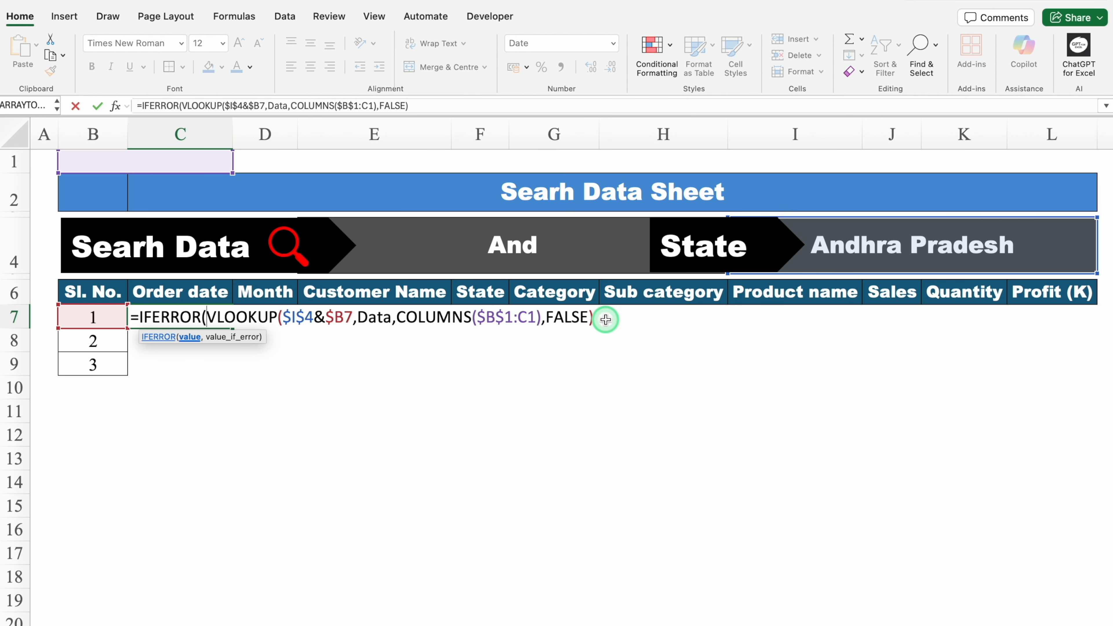
pyautogui.click(597, 317)
pyautogui.write(',')
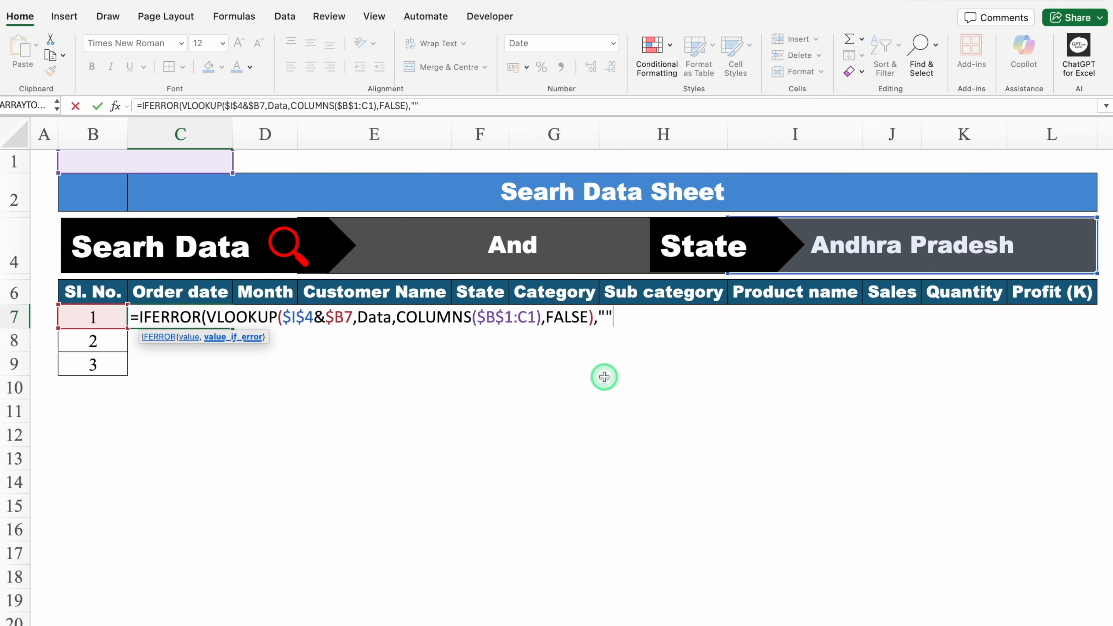
pyautogui.write('"")')
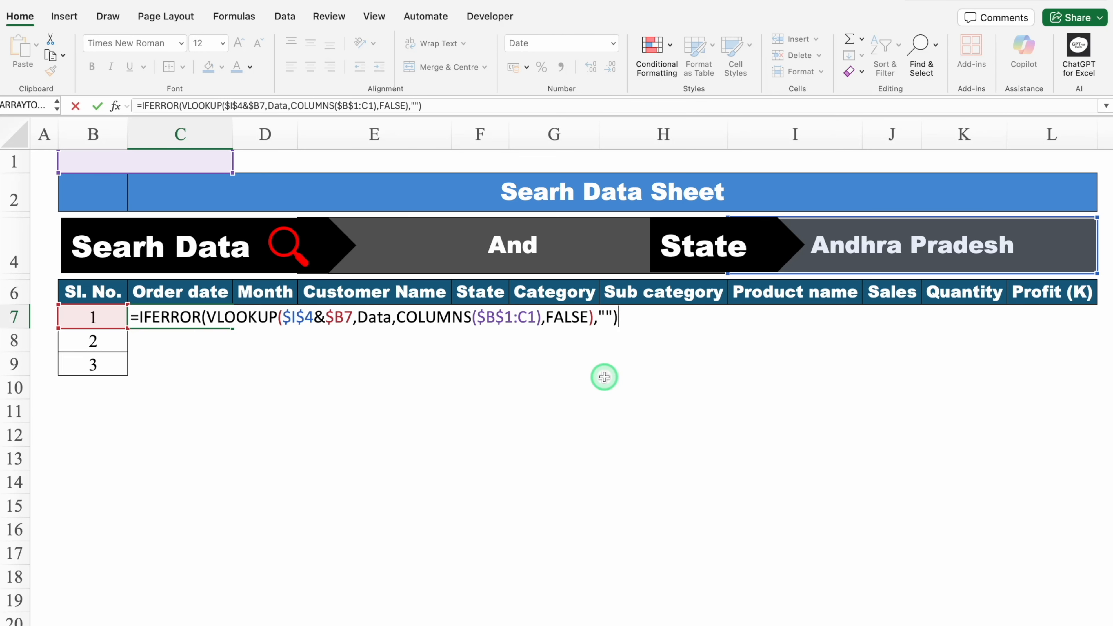
pyautogui.press('Return')
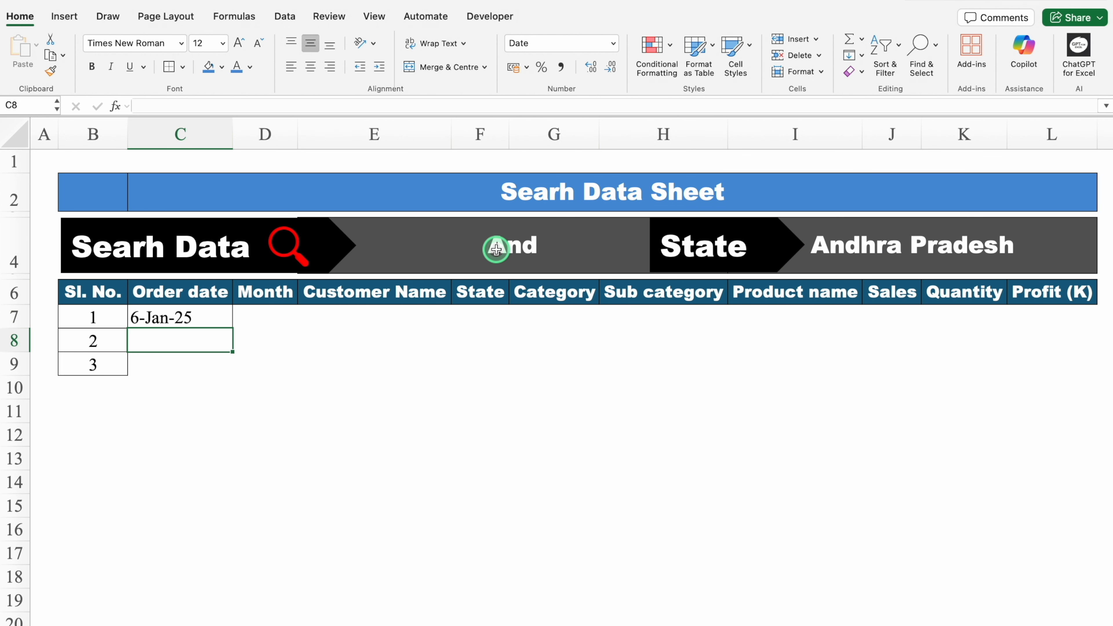
# Clear the search text in E4 to test the report without a state, and undo the deletion.
pyautogui.click(496, 248)
pyautogui.press('Delete')
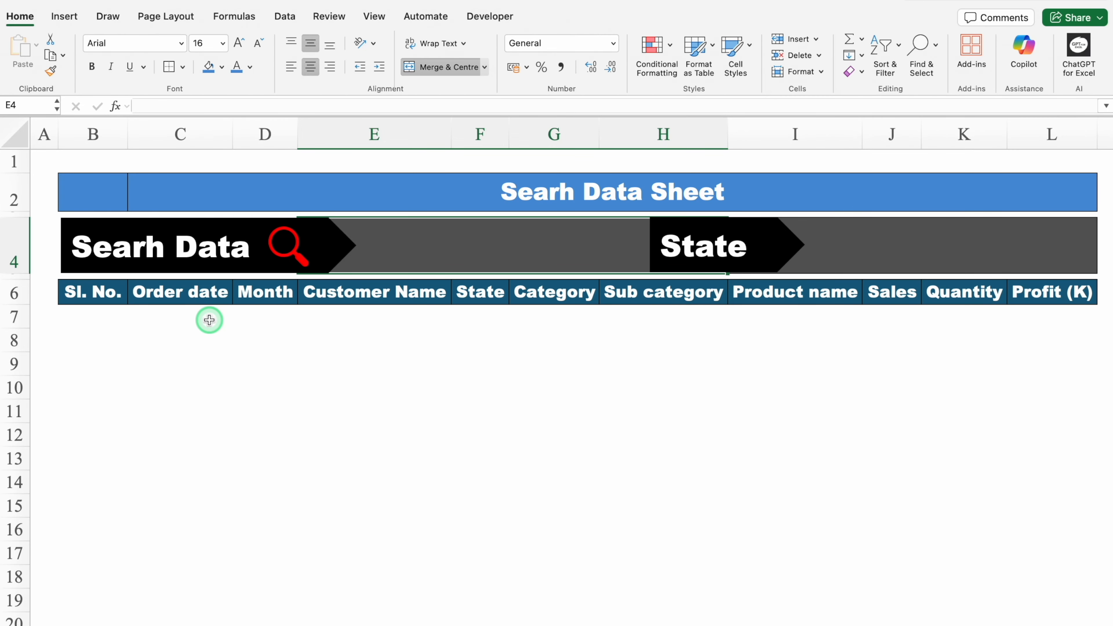
pyautogui.press('super+z')
# Copy the C7 lookup formula across row 7 to L7 and fit the Sales column's width to its contents.
pyautogui.click(221, 321)
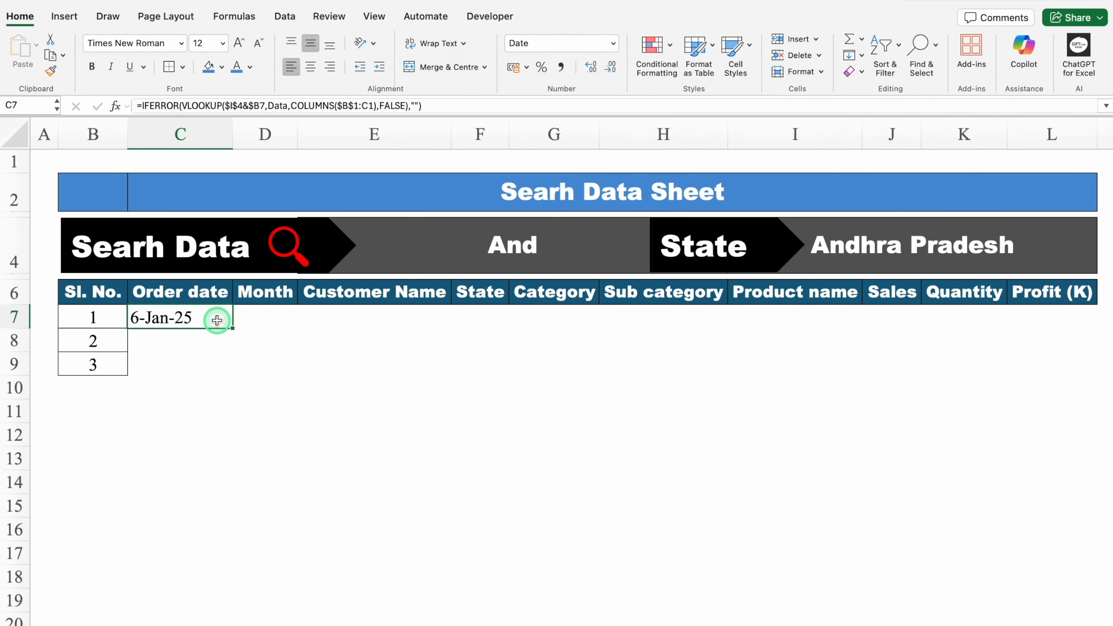
pyautogui.moveTo(235, 328); pyautogui.dragTo(1095, 337)
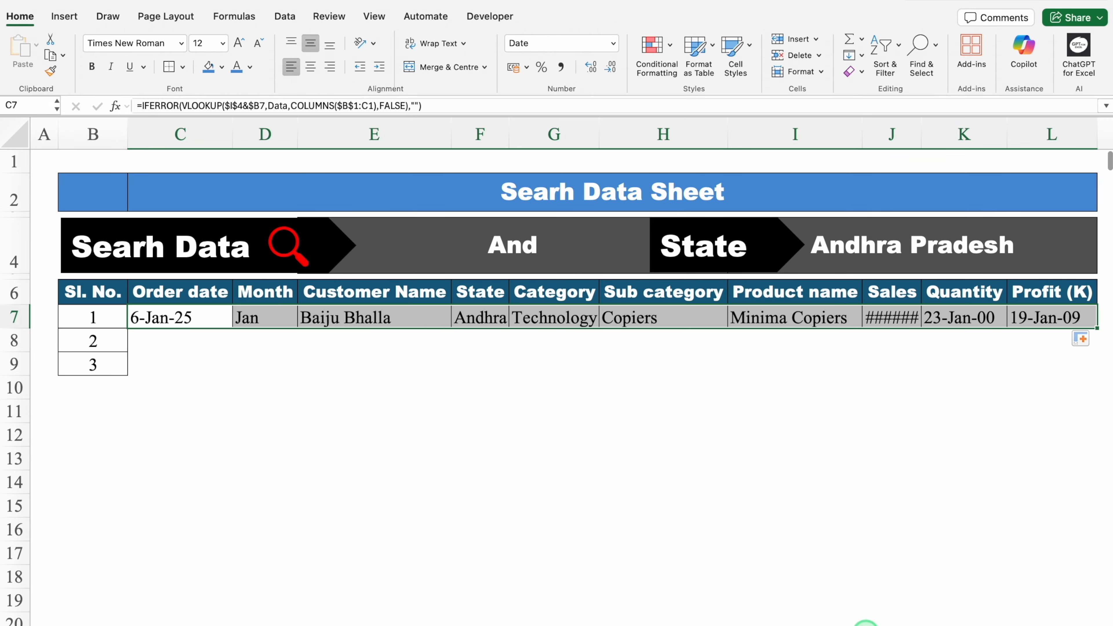
pyautogui.hscroll(2, 1008, 621)
pyautogui.click(1004, 484)
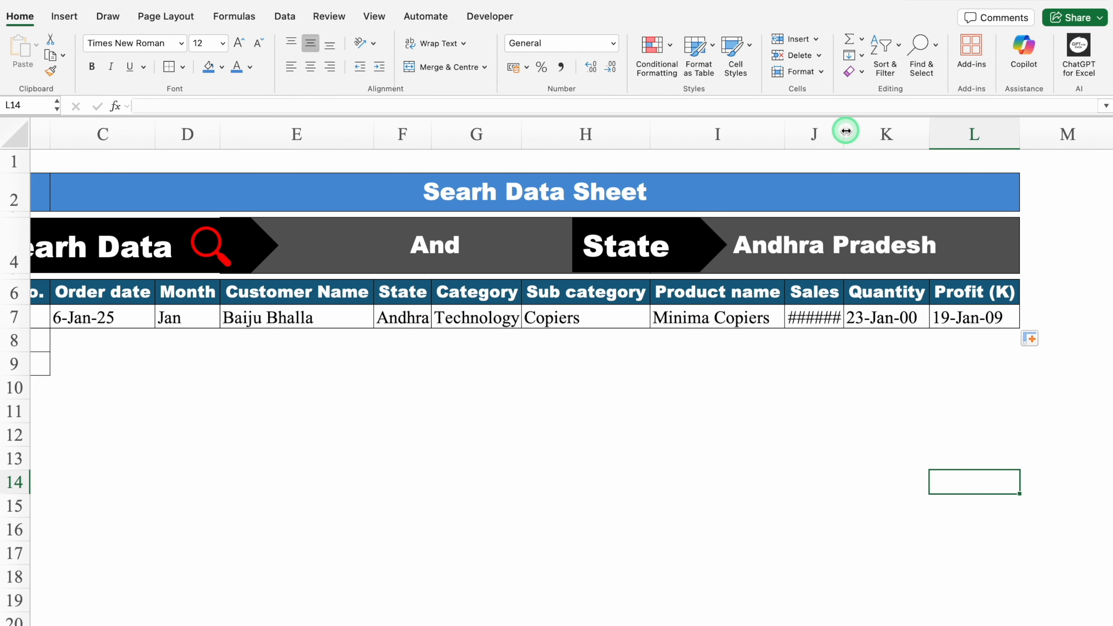
pyautogui.doubleClick(844, 131)
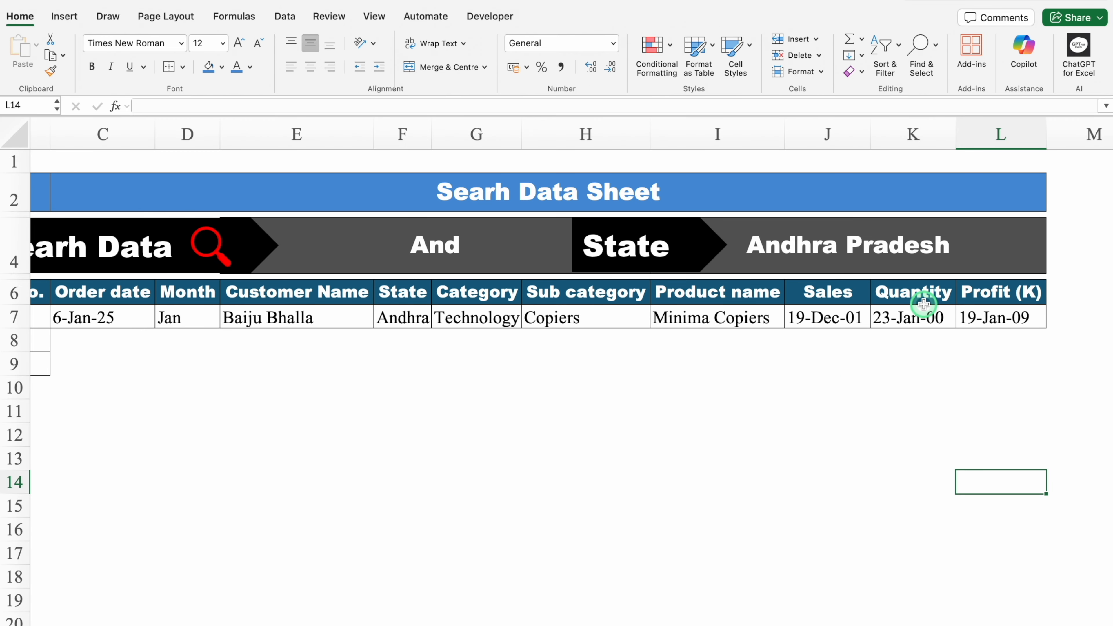
# Format the Sales, Quantity and Profit columns (J:L) as Number with 0 decimal places and centre them.
pyautogui.moveTo(827, 128); pyautogui.dragTo(1002, 118)
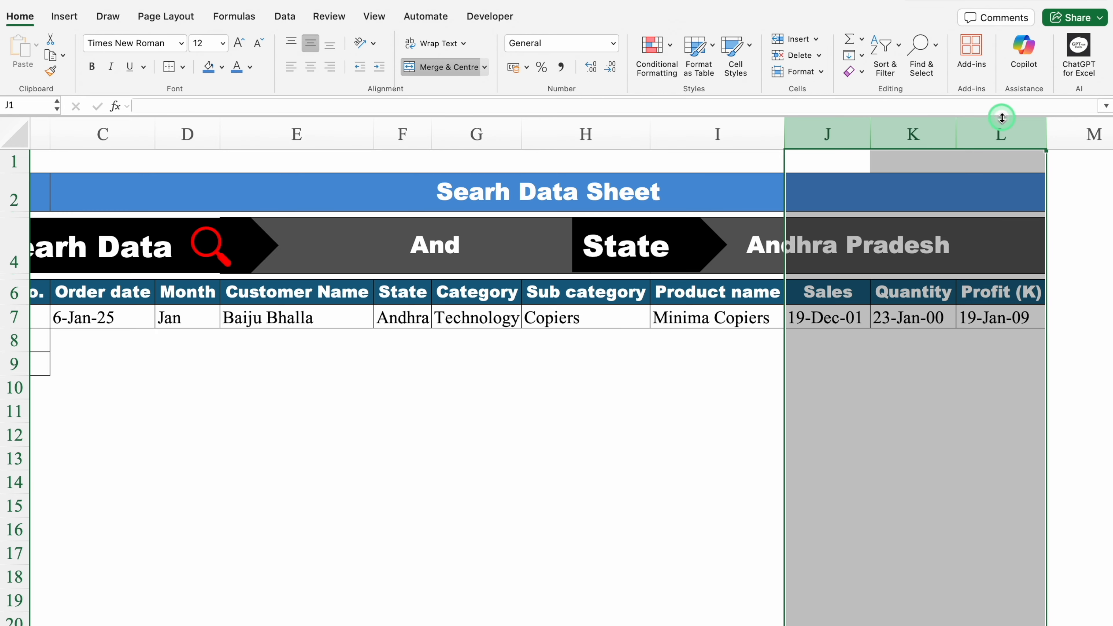
pyautogui.press('super+1')
pyautogui.click(398, 128)
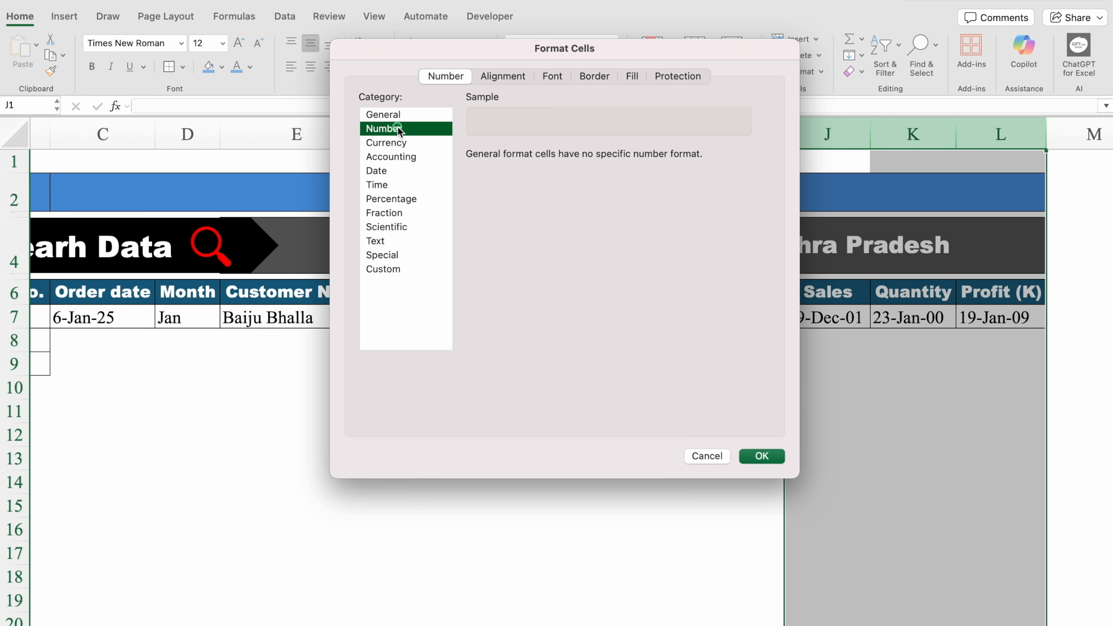
pyautogui.click(575, 158)
pyautogui.click(575, 159)
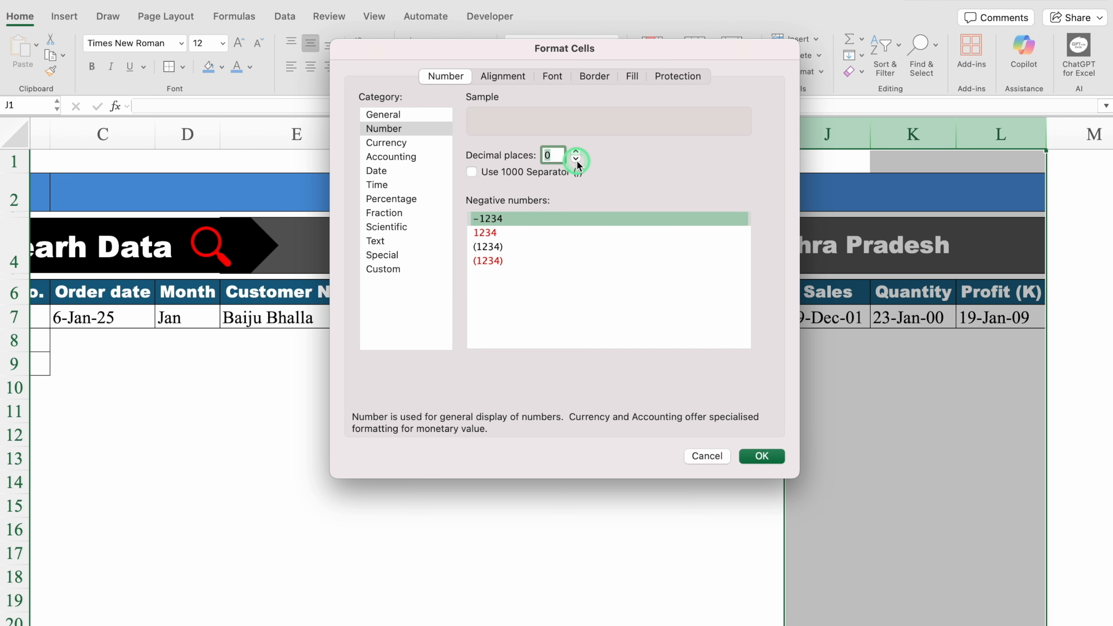
pyautogui.click(763, 456)
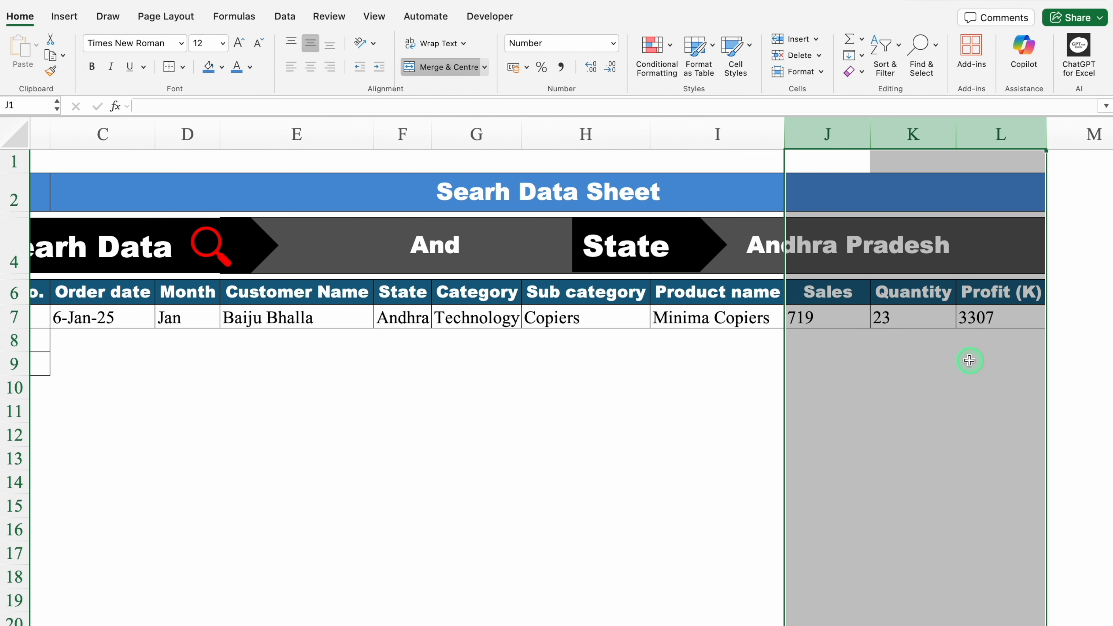
pyautogui.click(310, 67)
pyautogui.click(494, 371)
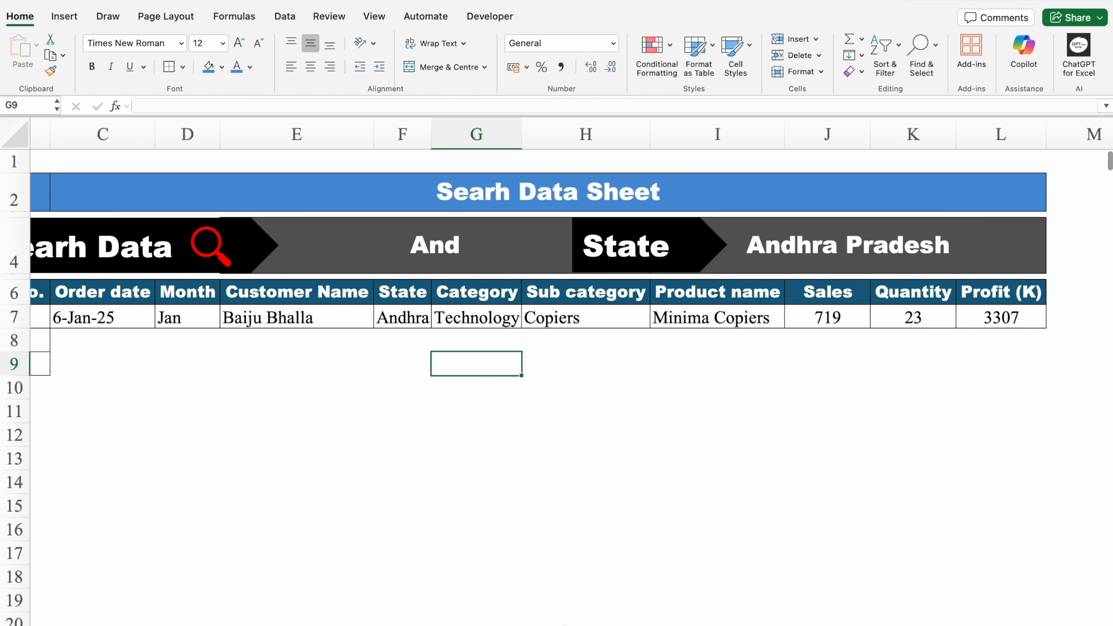
# Fill the lookup formulas in C7:L7 down through the rows below.
pyautogui.hscroll(-2, 464, 620)
pyautogui.scroll(-1, 437, 467)
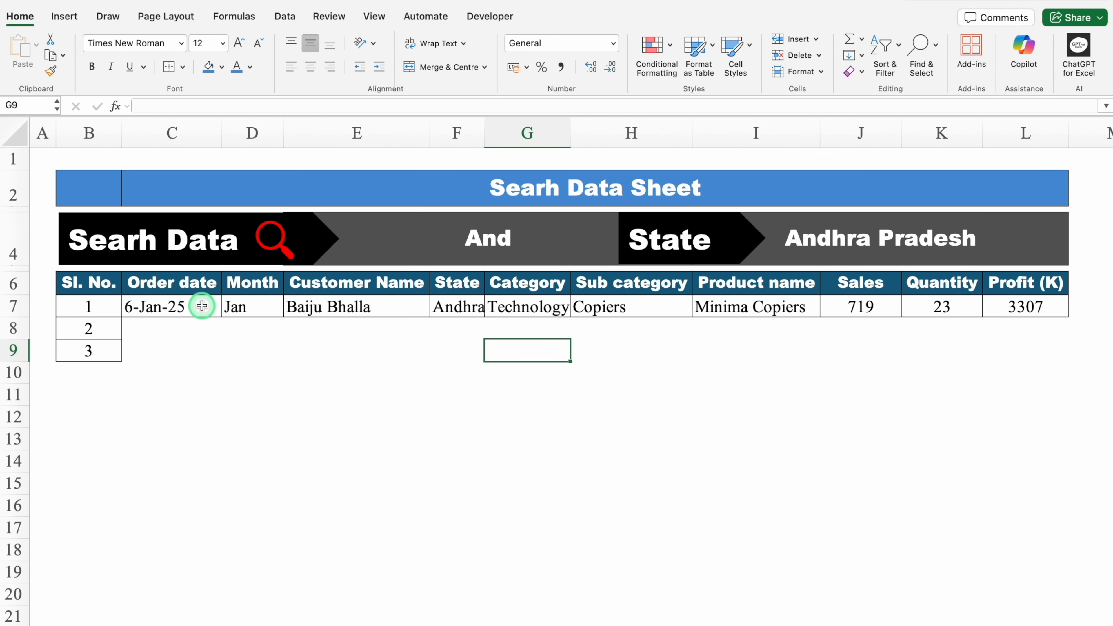
pyautogui.moveTo(202, 306); pyautogui.dragTo(1105, 141)
pyautogui.click(630, 406)
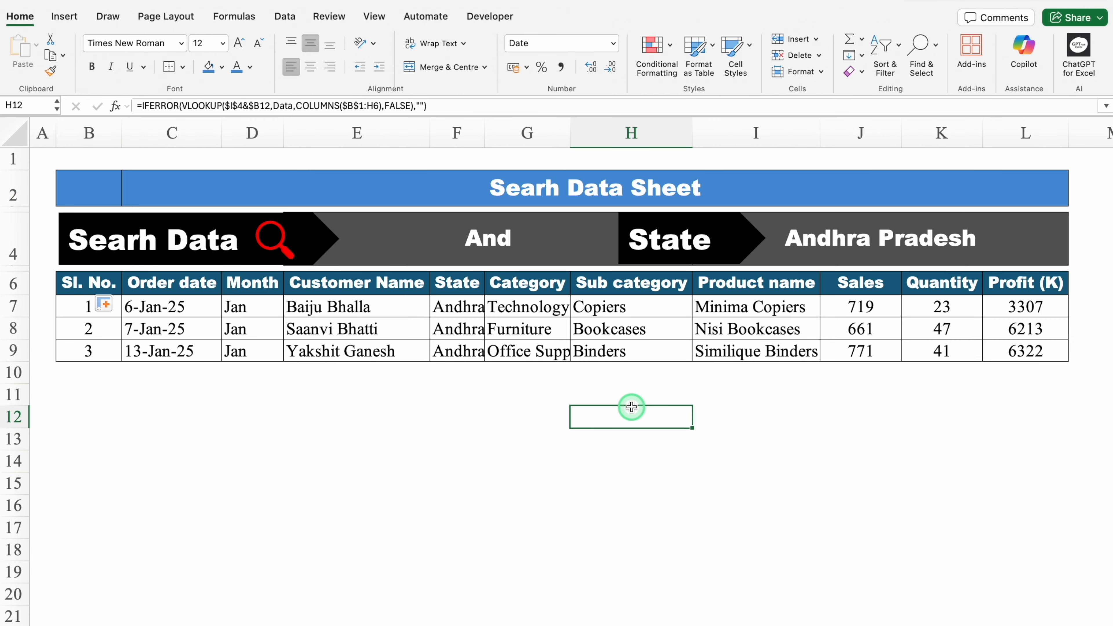
# Search the report for Del in the merged search cell E4.
pyautogui.click(515, 239)
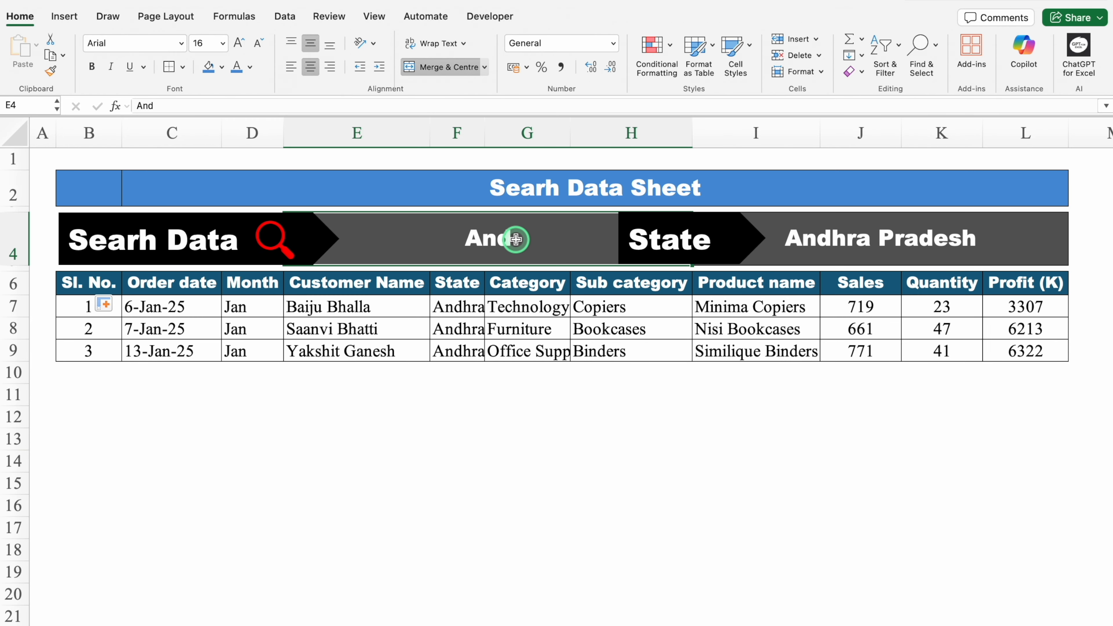
pyautogui.write('Del')
pyautogui.press('Return')
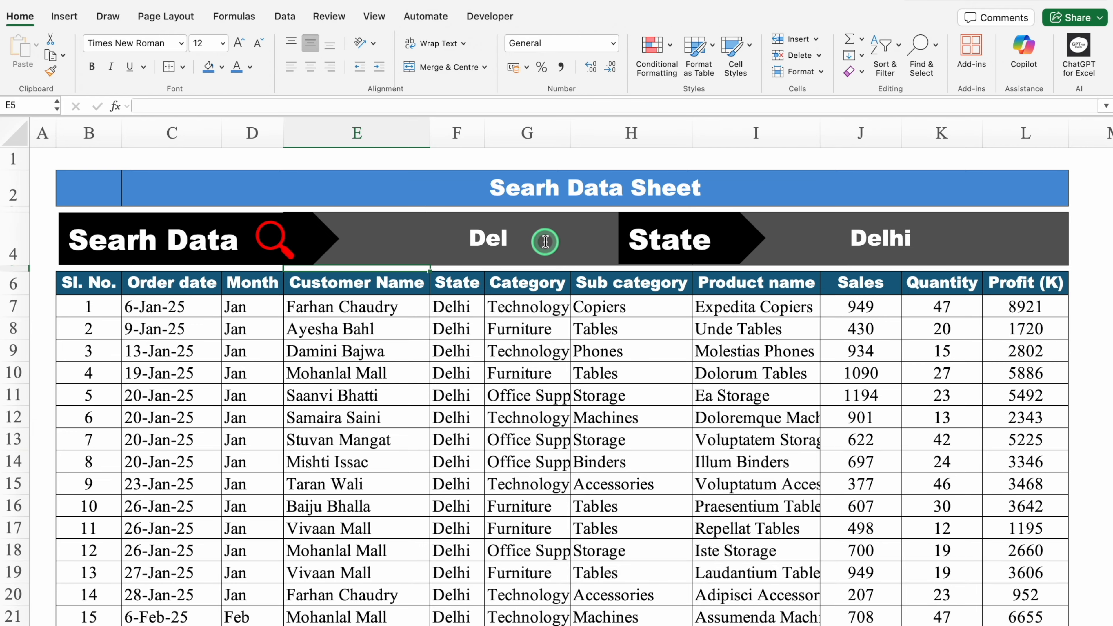
# Change the search text to De and fit the State, Category and Product name columns to their contents.
pyautogui.click(515, 239)
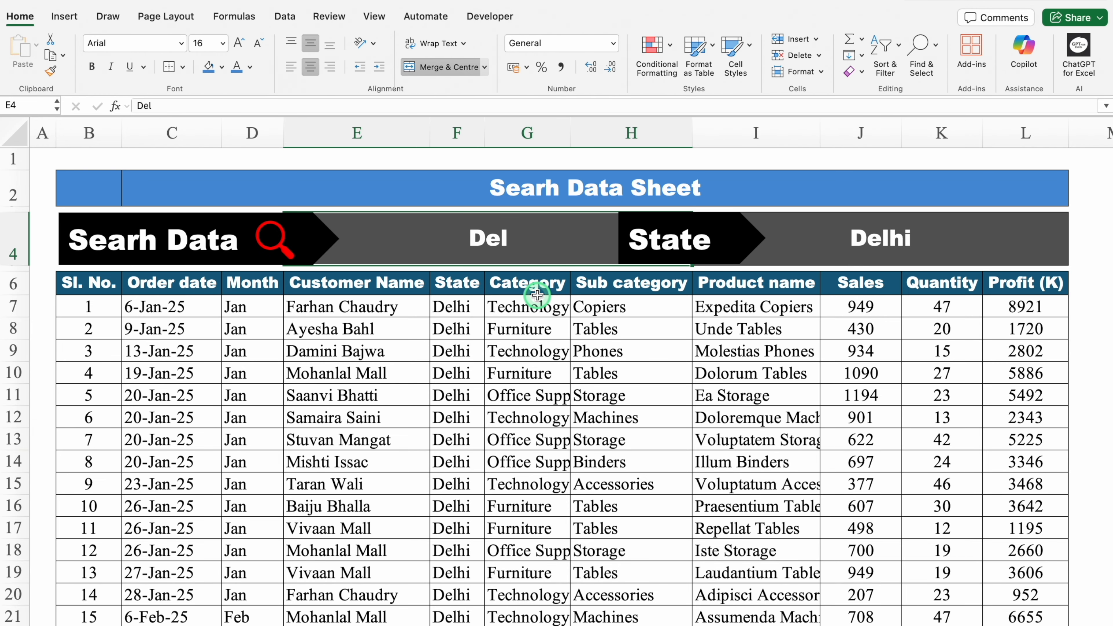
pyautogui.write('De')
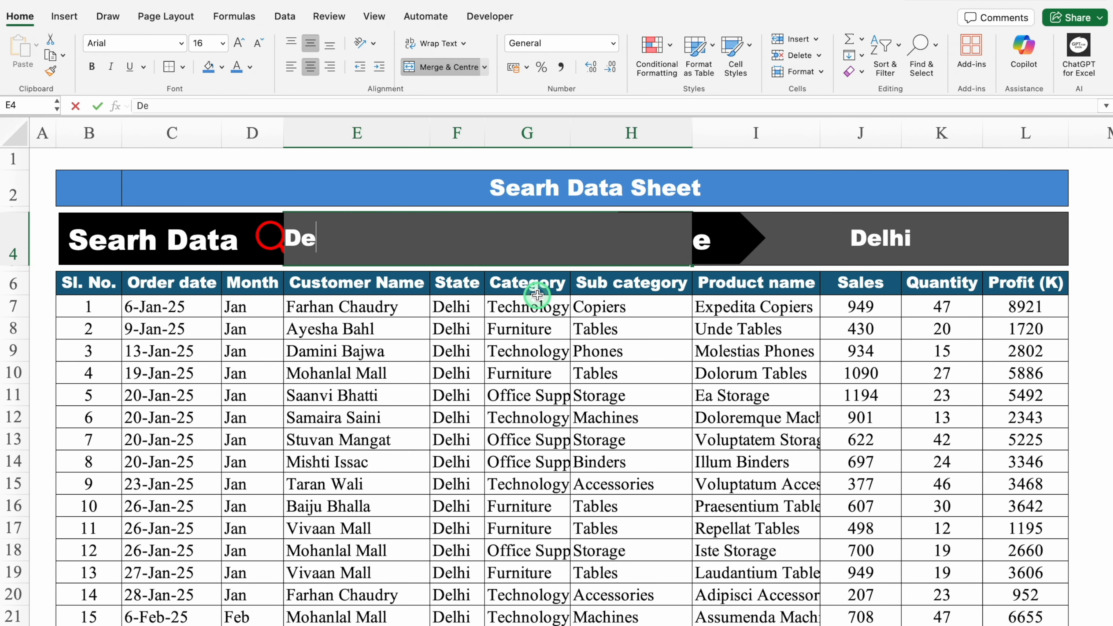
pyautogui.press('Return')
pyautogui.doubleClick(485, 132)
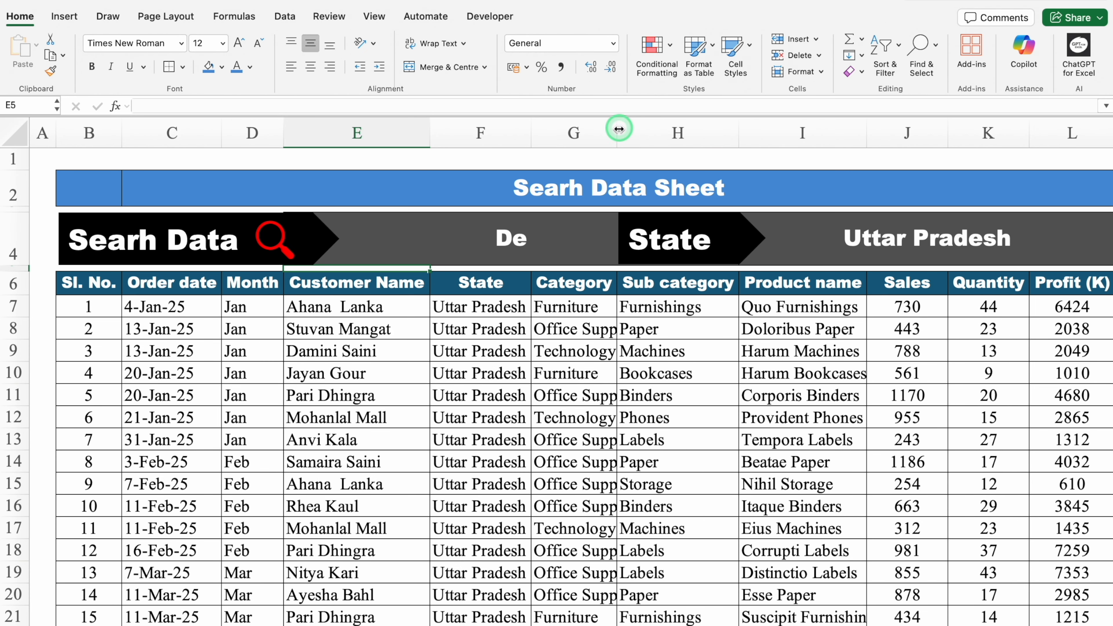
pyautogui.doubleClick(616, 127)
pyautogui.doubleClick(902, 126)
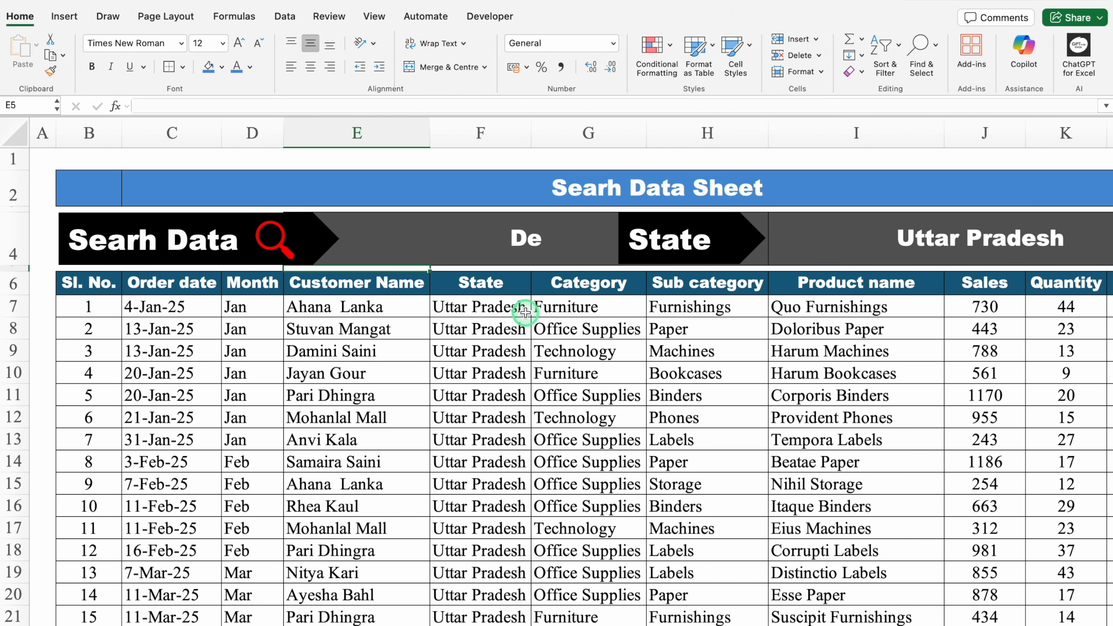
# Add data validation to search cell E4 that allows only a text length between 3 and 20.
pyautogui.click(515, 238)
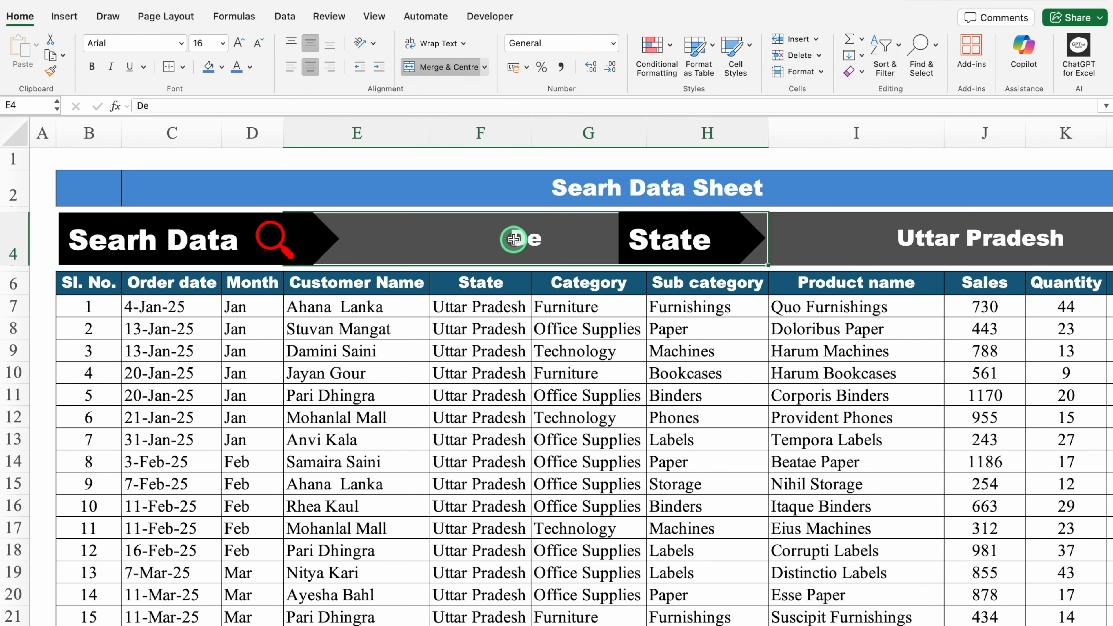
pyautogui.click(281, 17)
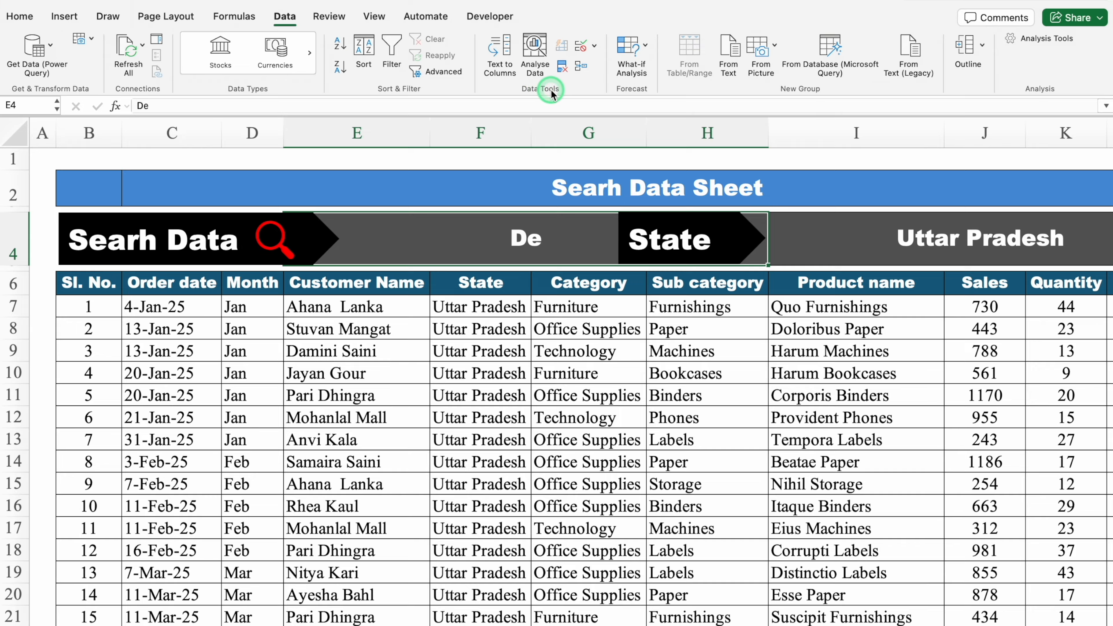
pyautogui.click(594, 45)
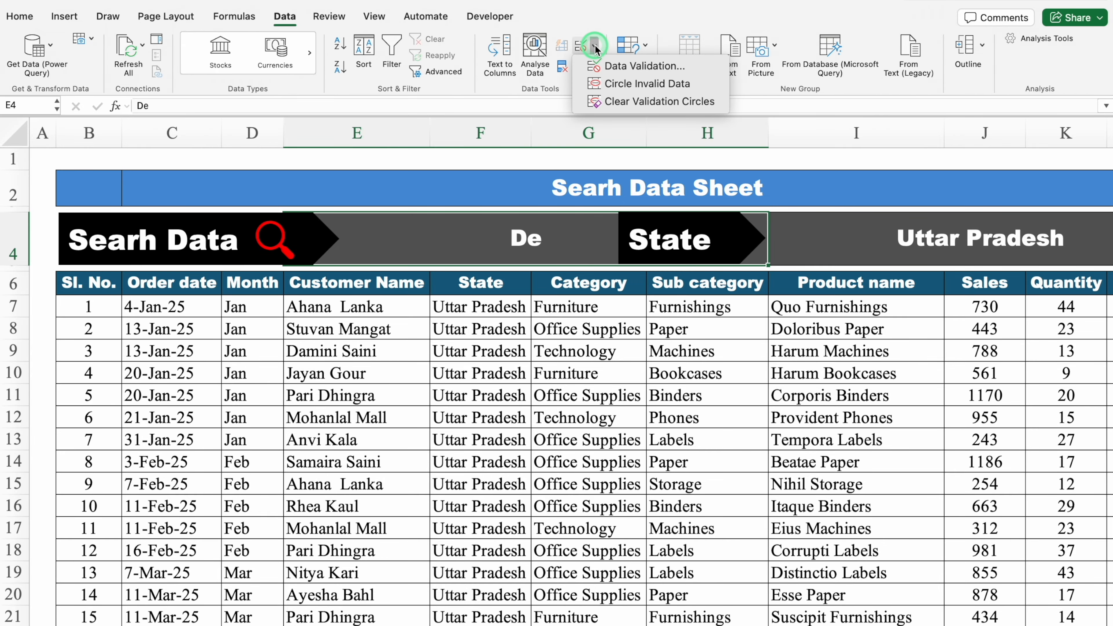
pyautogui.click(636, 66)
pyautogui.click(485, 175)
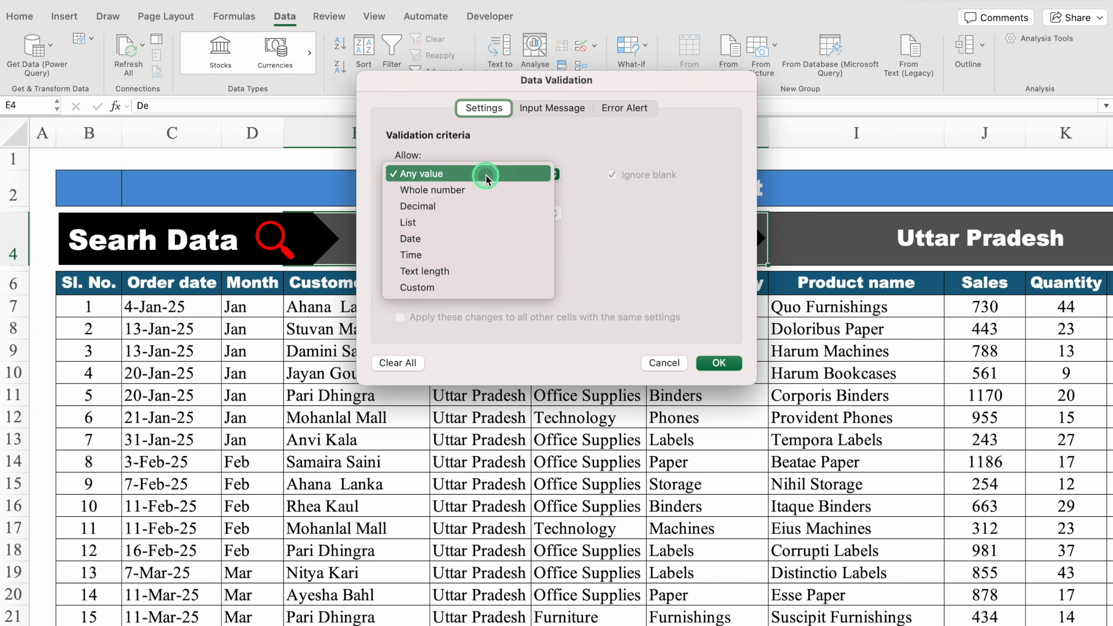
pyautogui.click(463, 272)
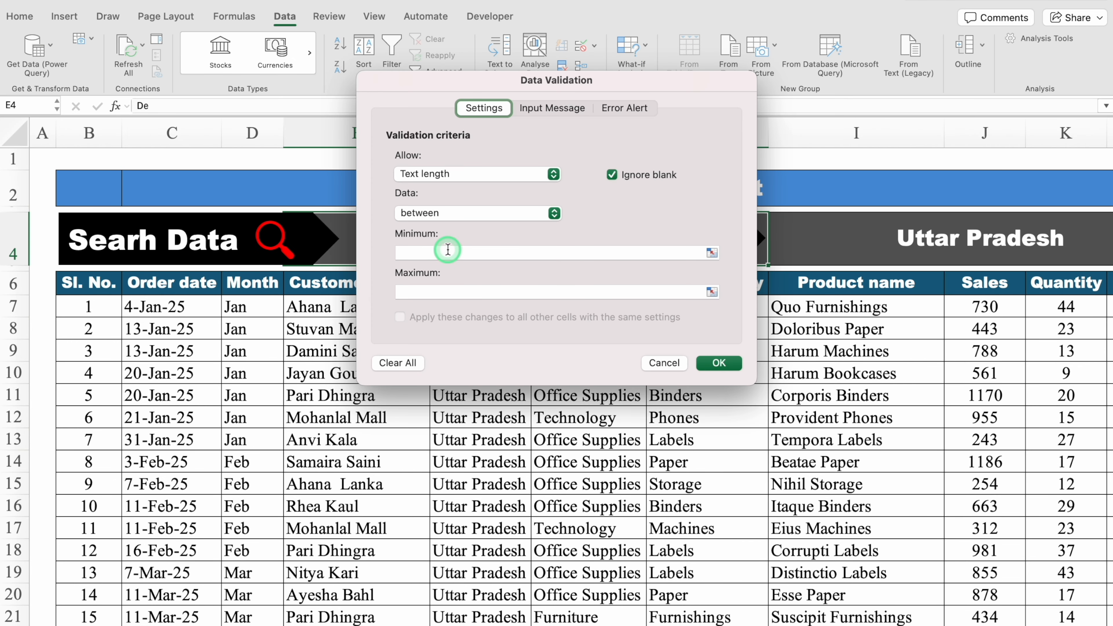
pyautogui.click(448, 251)
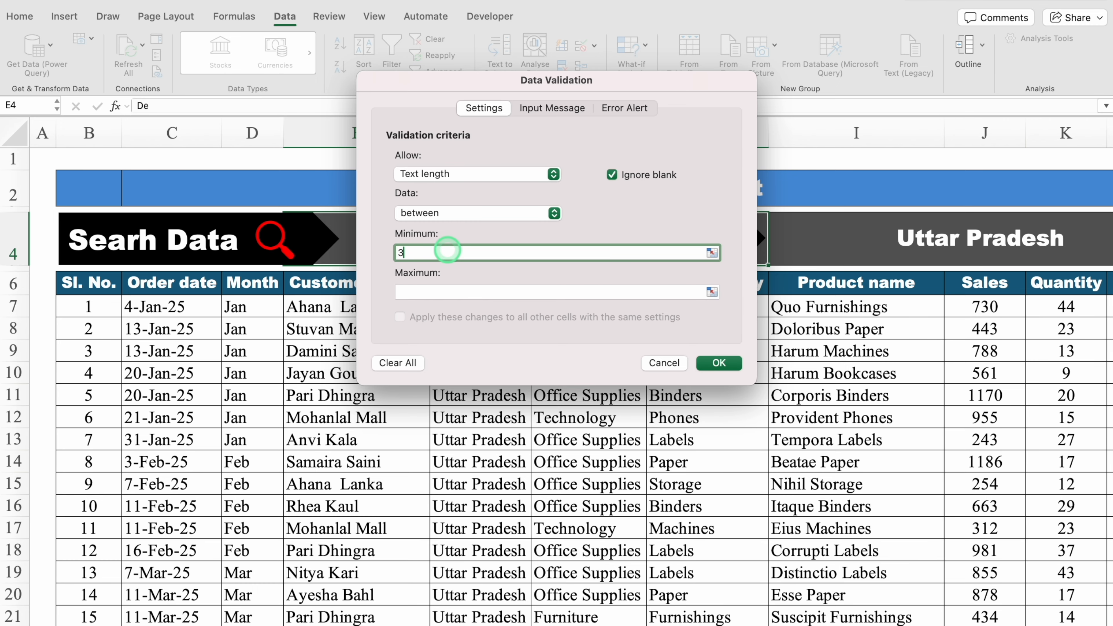
pyautogui.click(448, 292)
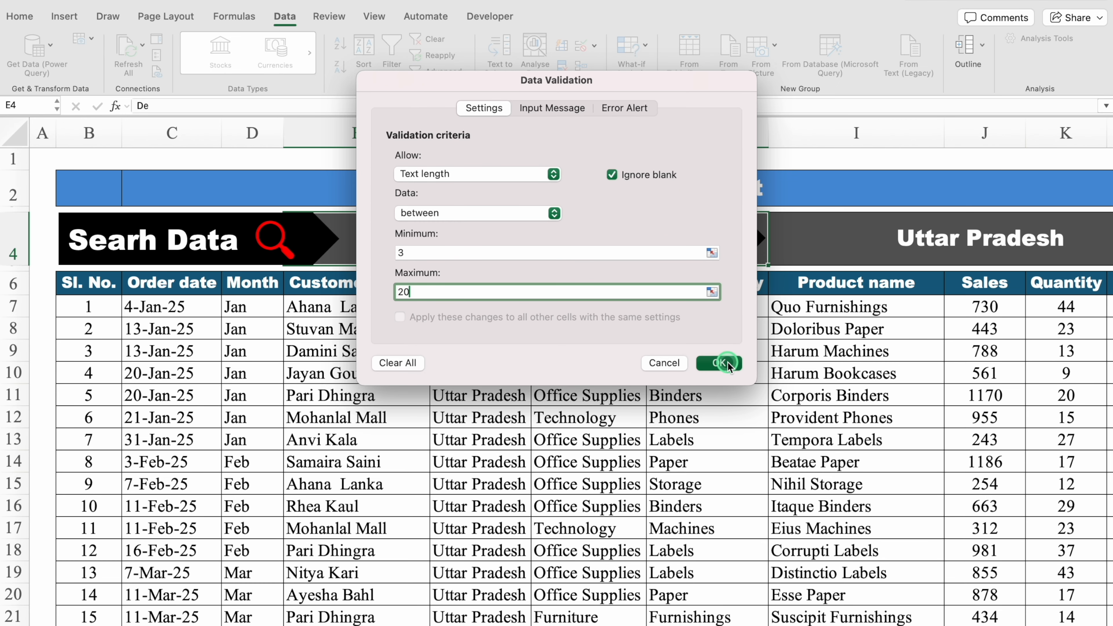
pyautogui.click(718, 362)
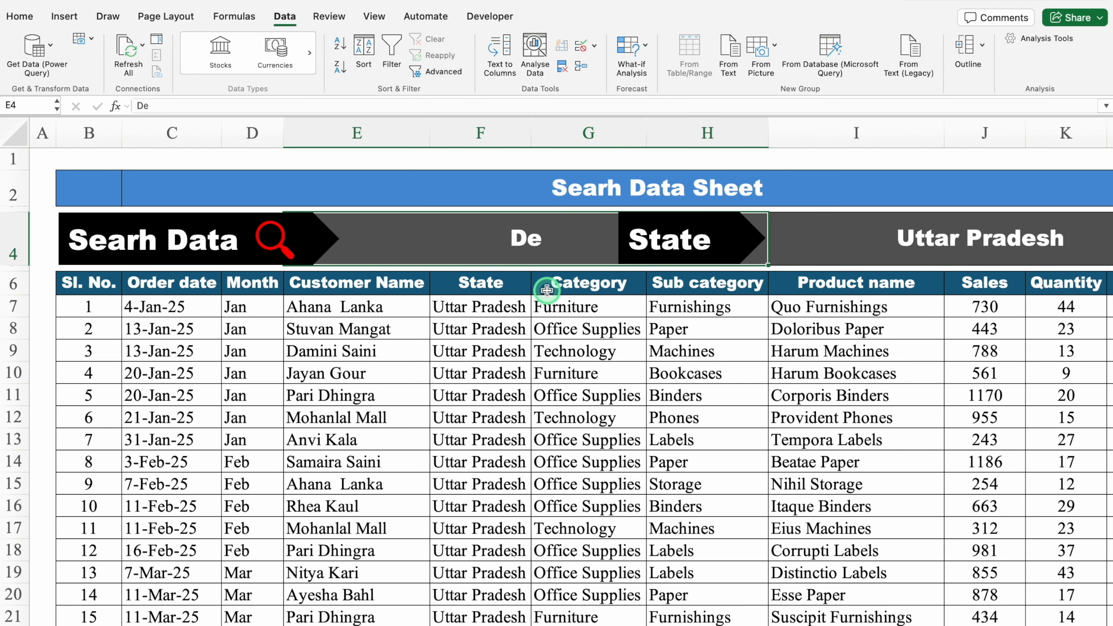
# Test the length restriction of search cell E4 with the entry DE and replace it with DEL.
pyautogui.press('Delete')
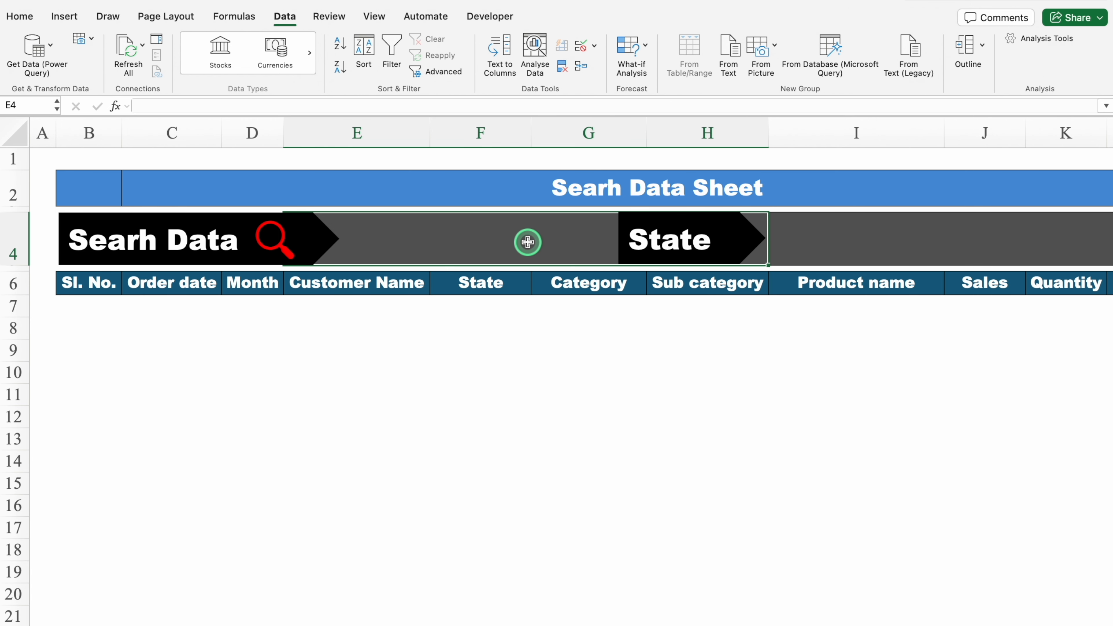
pyautogui.write('DE')
pyautogui.press('Return')
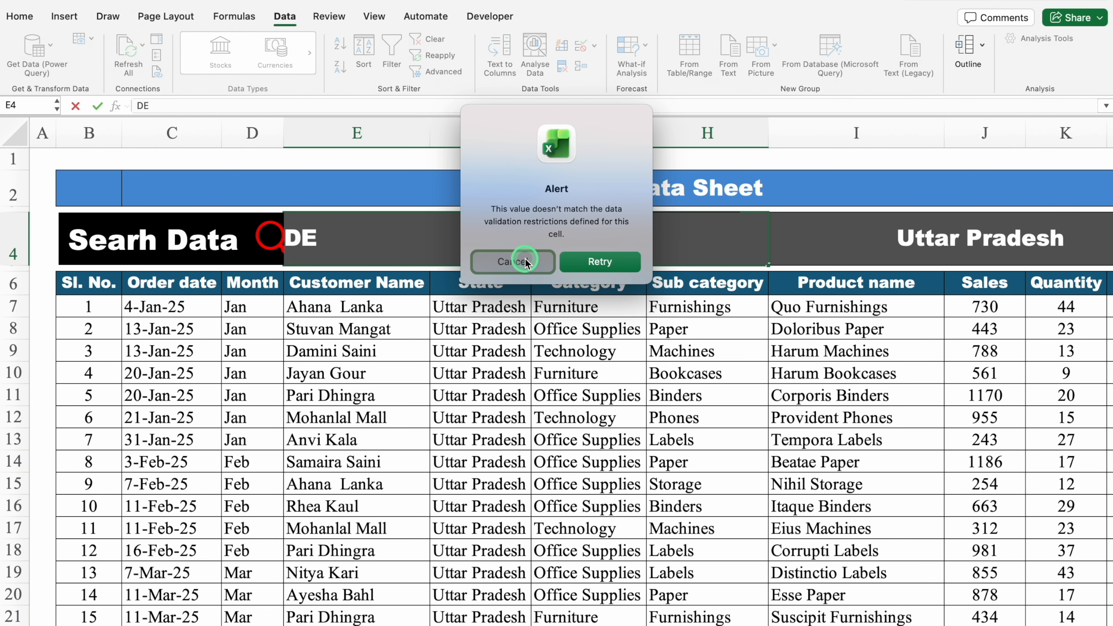
pyautogui.click(513, 260)
pyautogui.write('DEL')
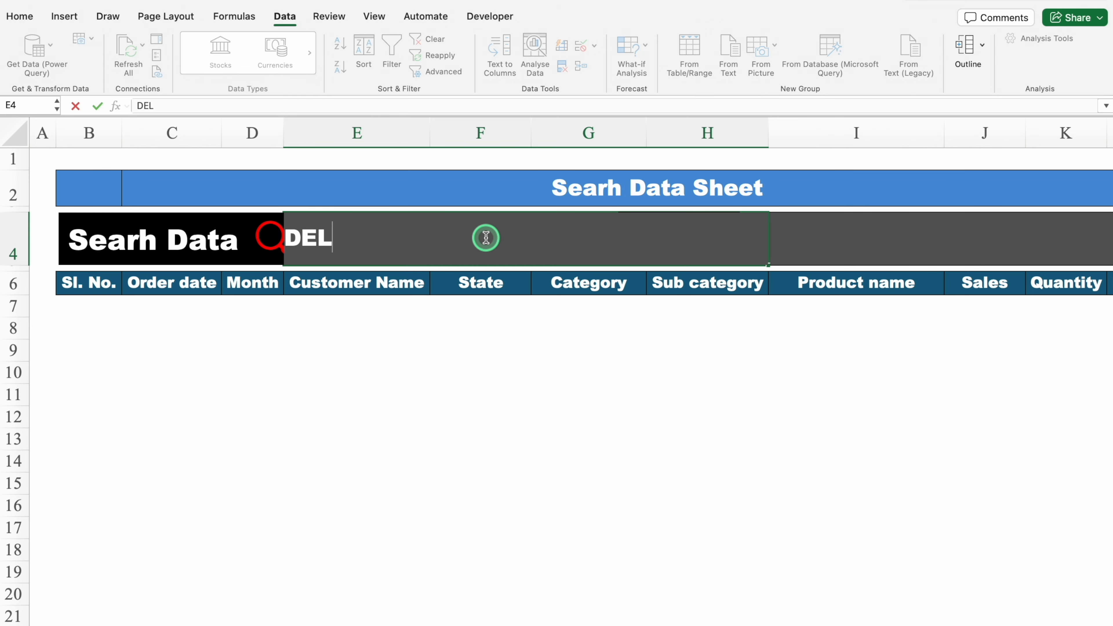
pyautogui.press('Return')
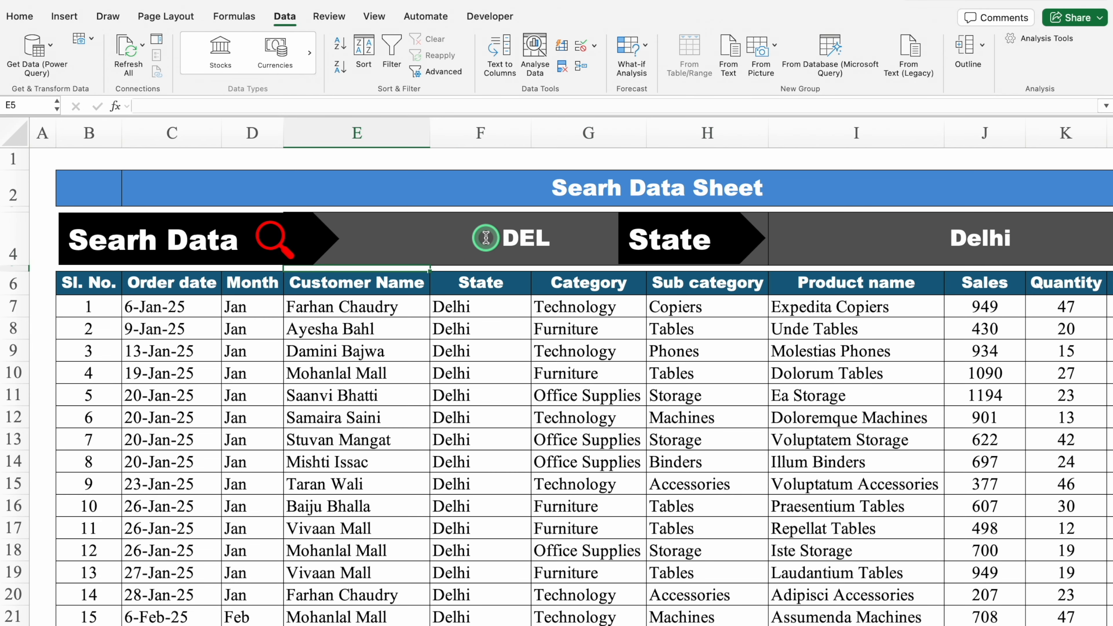
# Search the report for Pun in the merged search cell E4.
pyautogui.click(545, 247)
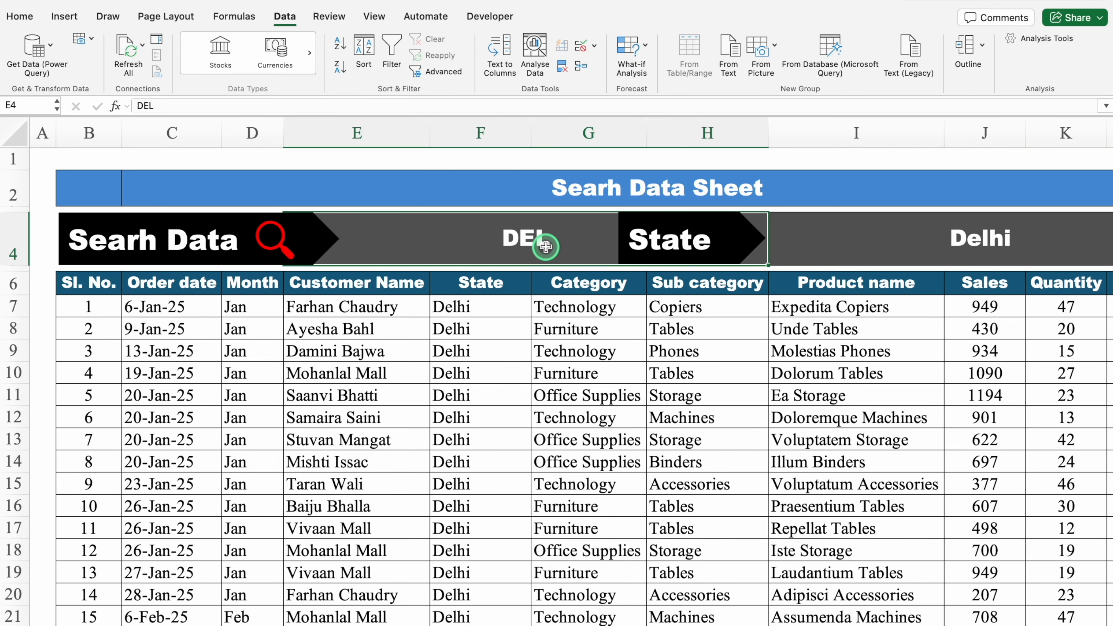
pyautogui.write('Pun')
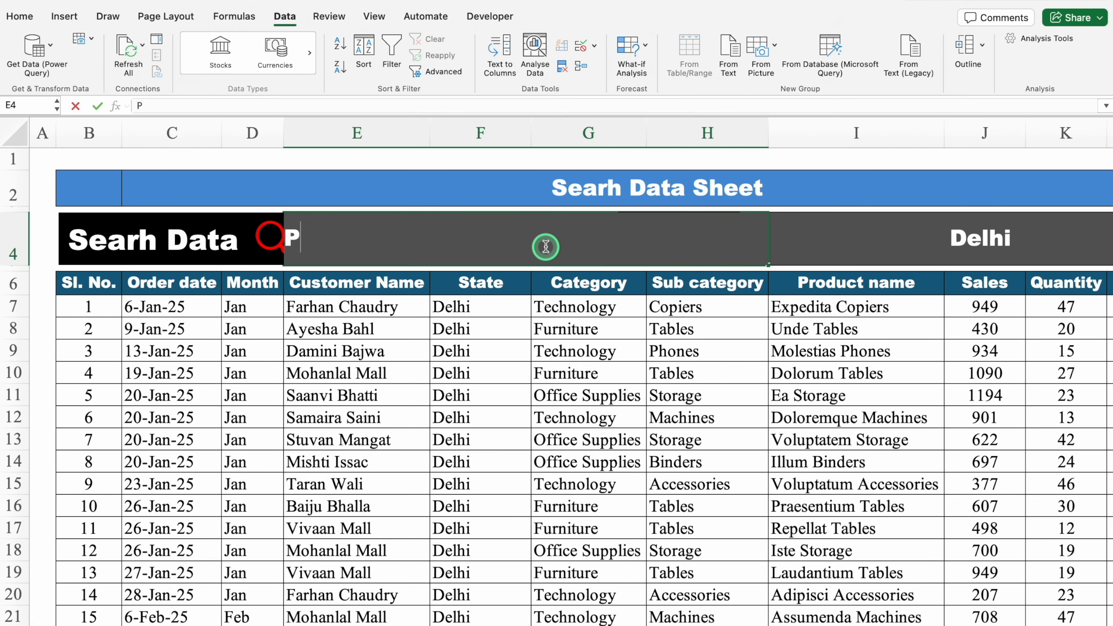
pyautogui.press('Return')
pyautogui.scroll(-2, 996, 571)
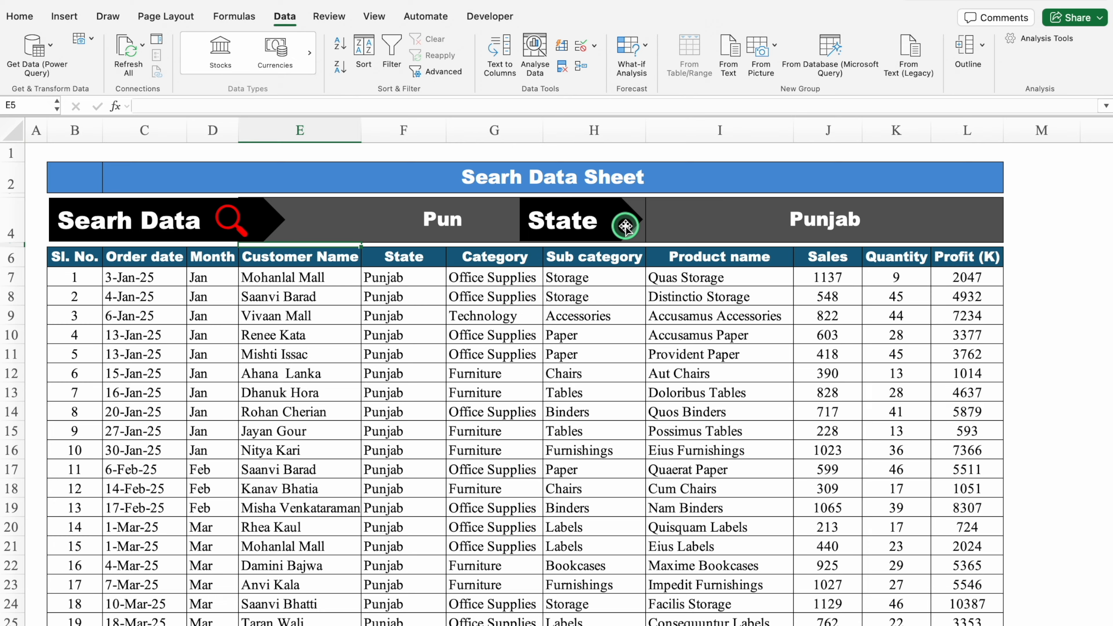
# Widen the black State arrow shape in row 4 so its tip extends into column I.
pyautogui.click(631, 220)
pyautogui.moveTo(651, 222); pyautogui.dragTo(728, 231)
pyautogui.click(1048, 325)
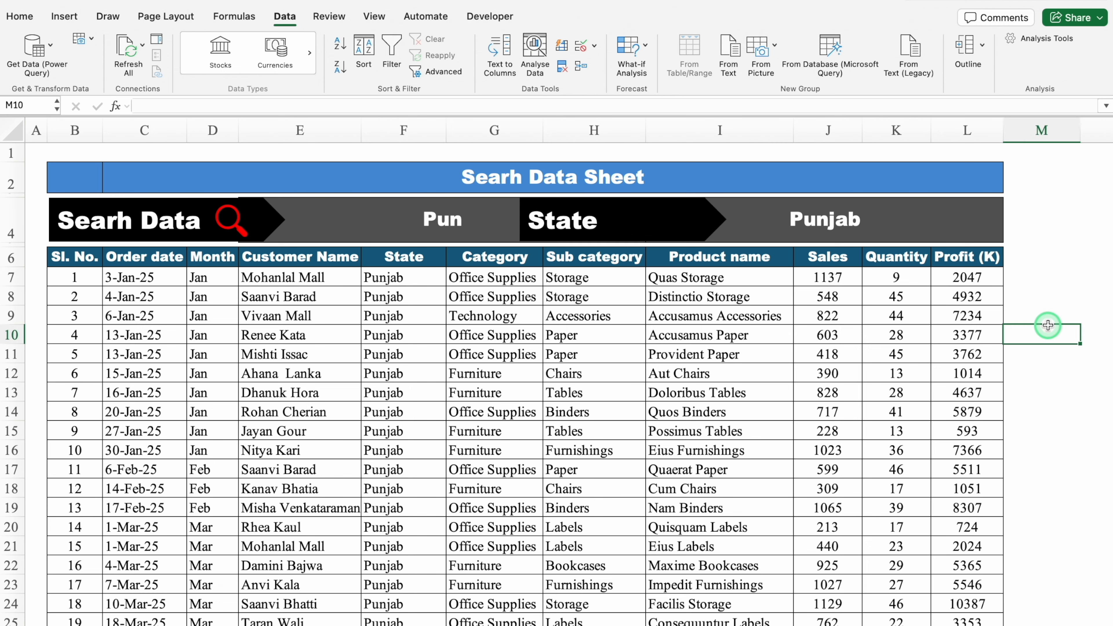